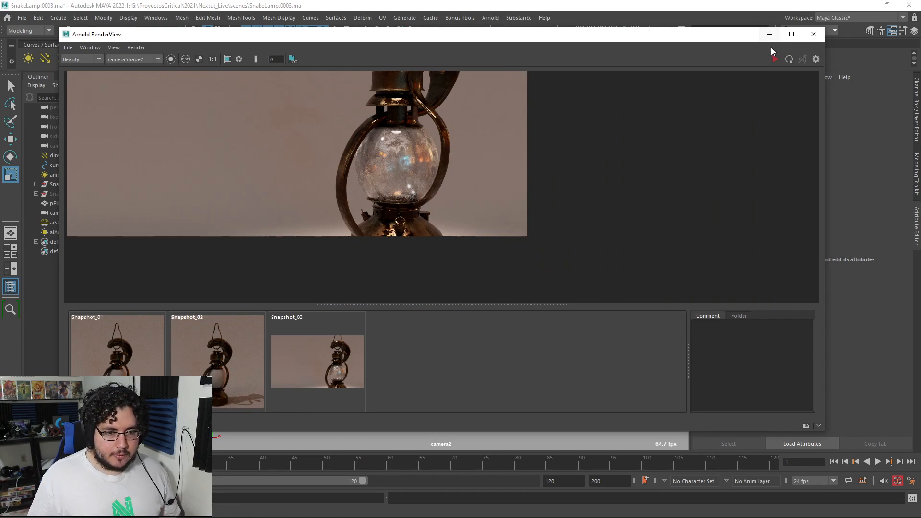
Minimize the render window and delete the curved backdrop plane behind the lamp
{"action": "left_click", "coordinate": [769, 35]}
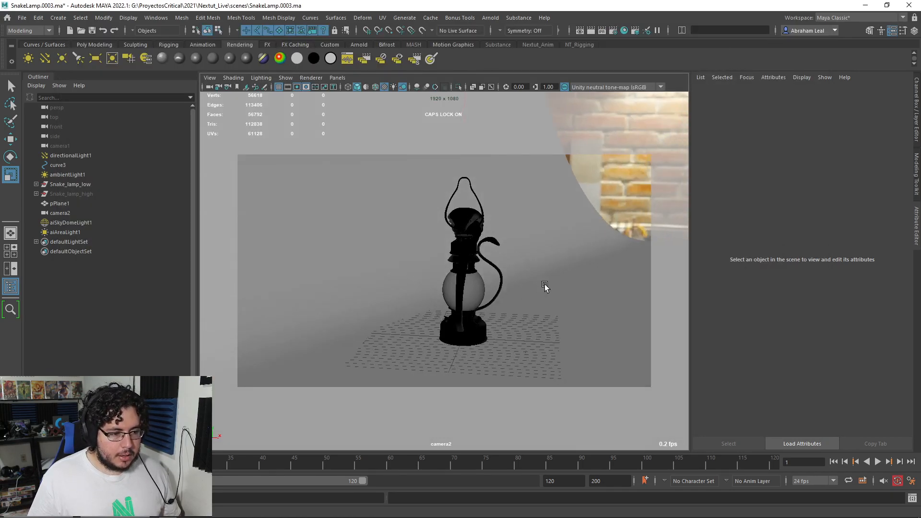
{"action": "left_click", "coordinate": [556, 274]}
{"action": "key", "text": "Delete"}
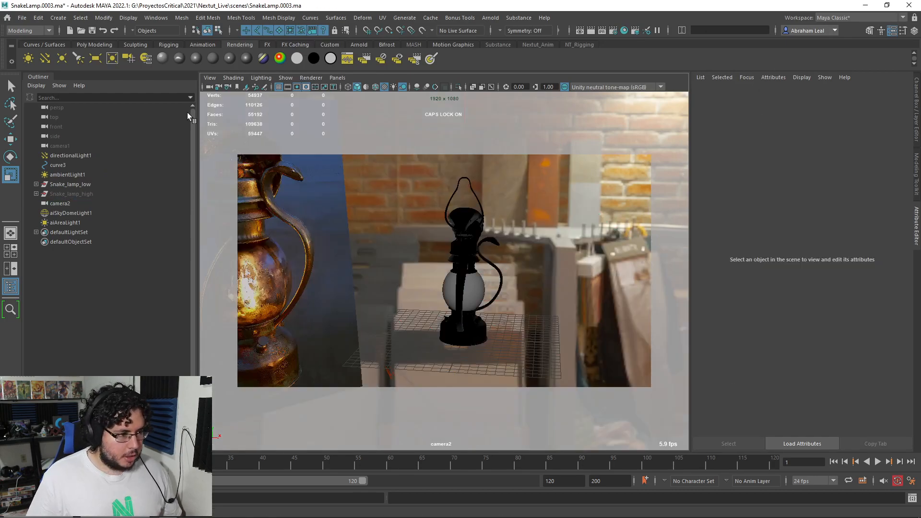
Create a polygon plane under the lamp and scale it up evenly into a large flat floor
{"action": "left_click", "coordinate": [94, 45]}
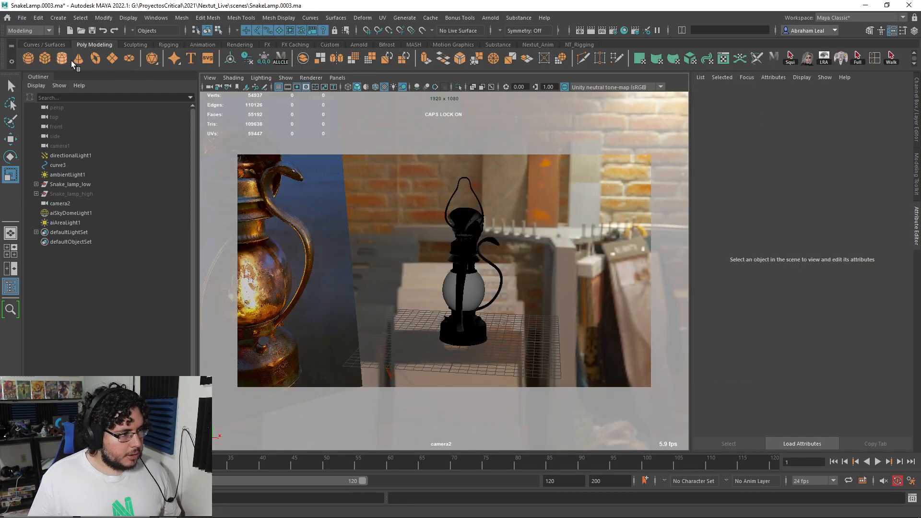
{"action": "left_click", "coordinate": [109, 59]}
{"action": "left_click_drag", "start_coordinate": [464, 339], "coordinate": [839, 345]}
{"action": "left_click_drag", "start_coordinate": [571, 335], "coordinate": [409, 323], "text": "alt"}
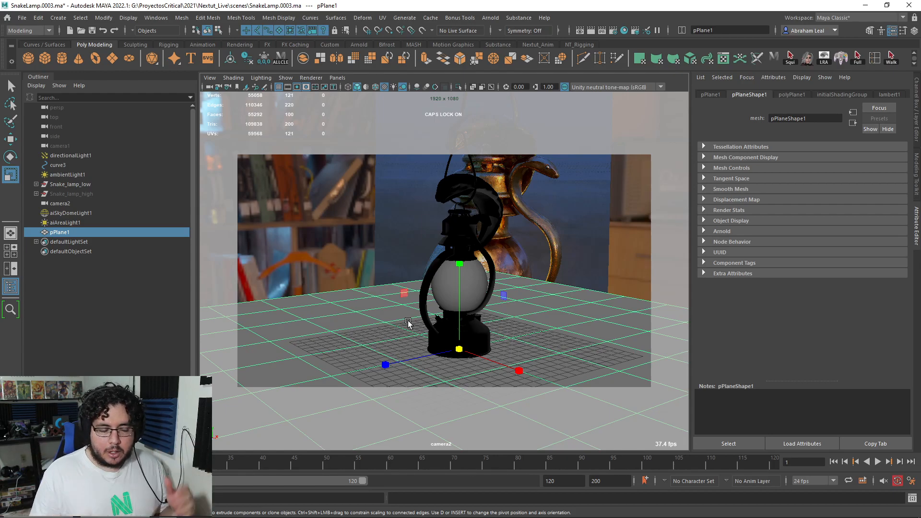
Set the intensity of the Arnold skydome light to 0
{"action": "left_click_drag", "start_coordinate": [440, 298], "coordinate": [514, 284], "text": "alt"}
{"action": "right_click_drag", "start_coordinate": [514, 284], "coordinate": [572, 288], "text": "alt"}
{"action": "middle_click_drag", "start_coordinate": [571, 288], "coordinate": [533, 282], "text": "alt"}
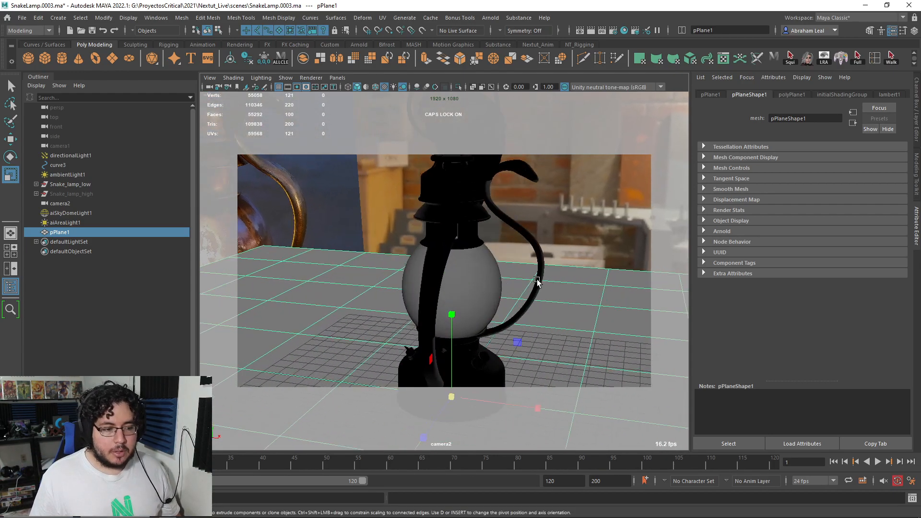
{"action": "left_click", "coordinate": [569, 224]}
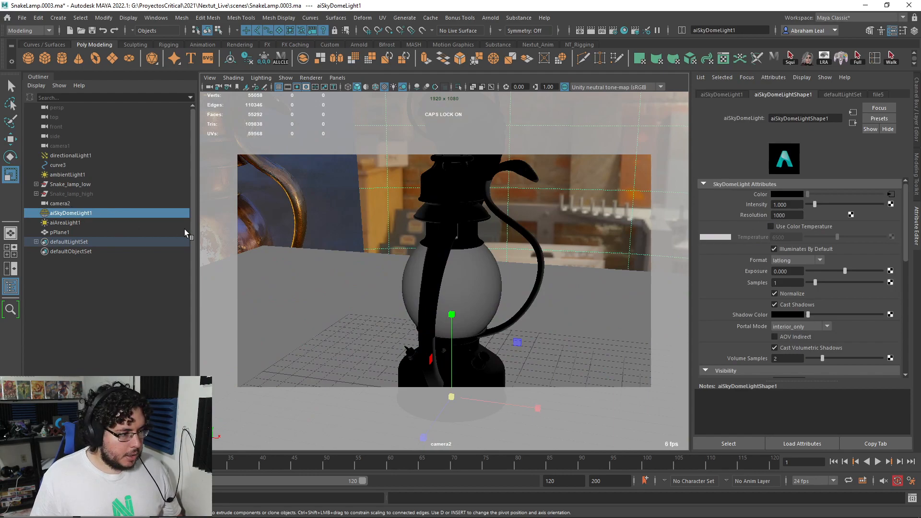
{"action": "left_click", "coordinate": [790, 205]}
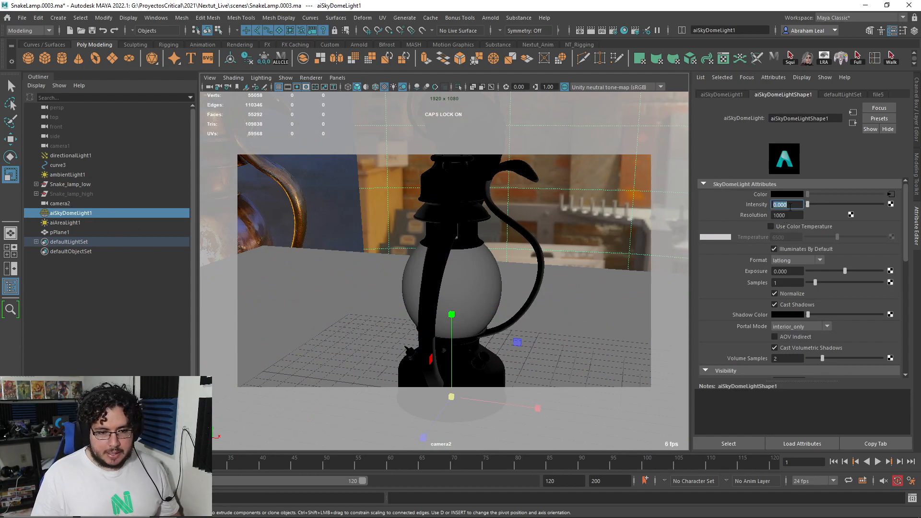
Delete the Arnold area light above the lamp
{"action": "right_click_drag", "start_coordinate": [566, 216], "coordinate": [560, 124], "text": "alt"}
{"action": "left_click_drag", "start_coordinate": [560, 124], "coordinate": [460, 139], "text": "alt"}
{"action": "right_click_drag", "start_coordinate": [432, 140], "coordinate": [463, 151], "text": "alt"}
{"action": "middle_click_drag", "start_coordinate": [463, 152], "coordinate": [470, 235], "text": "alt"}
{"action": "middle_click_drag", "start_coordinate": [460, 187], "coordinate": [461, 227], "text": "alt"}
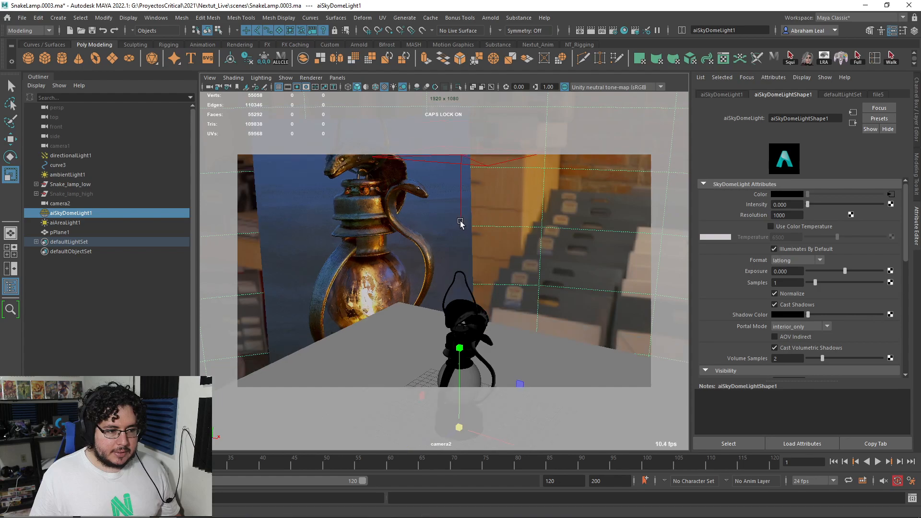
{"action": "left_click", "coordinate": [462, 167]}
{"action": "key", "text": "Delete"}
Create a polygon cone and move it straight up above the lamp's handle
{"action": "left_click_drag", "start_coordinate": [490, 151], "coordinate": [490, 269], "text": "alt"}
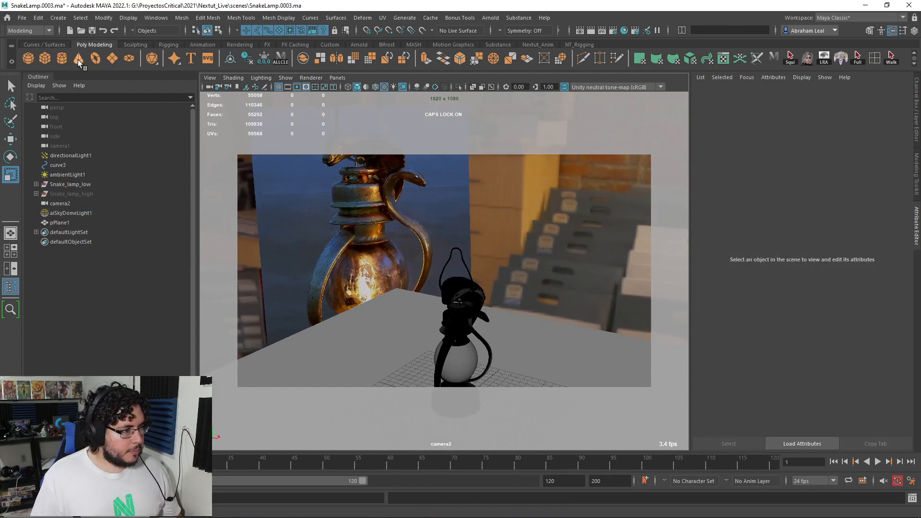
{"action": "left_click", "coordinate": [78, 59]}
{"action": "key", "text": "w"}
{"action": "left_click_drag", "start_coordinate": [457, 326], "coordinate": [456, 132]}
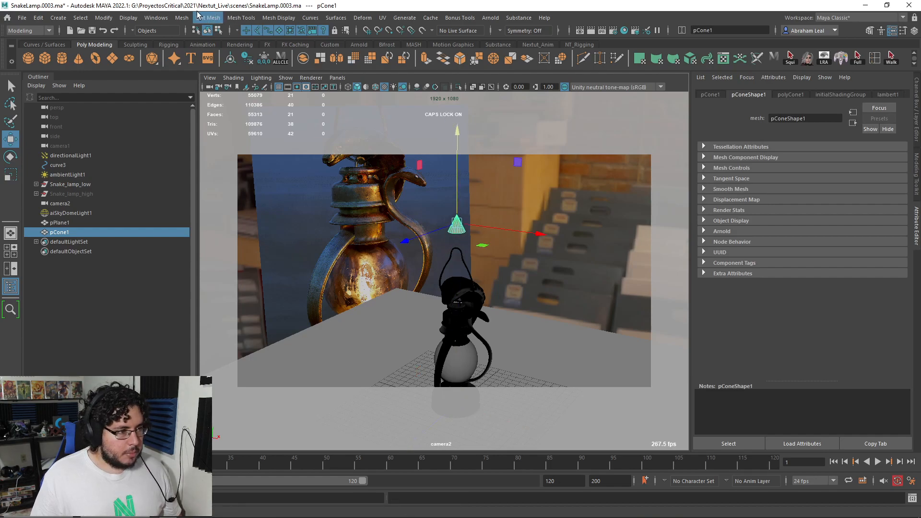
Smooth the cone mesh twice with one division each to round it into a teardrop
{"action": "left_click", "coordinate": [182, 18]}
{"action": "left_click", "coordinate": [197, 128]}
{"action": "key", "text": "t"}
{"action": "right_click_drag", "start_coordinate": [456, 192], "coordinate": [468, 263], "text": "alt"}
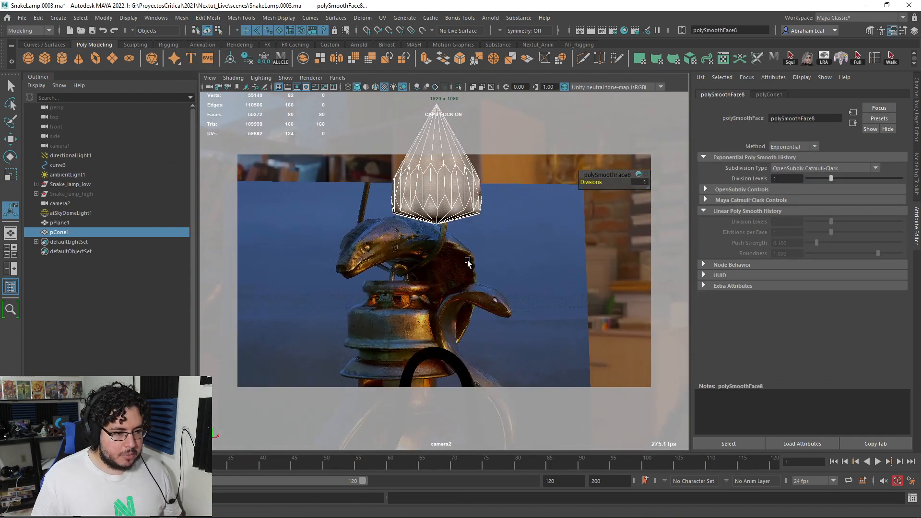
{"action": "left_click", "coordinate": [181, 18]}
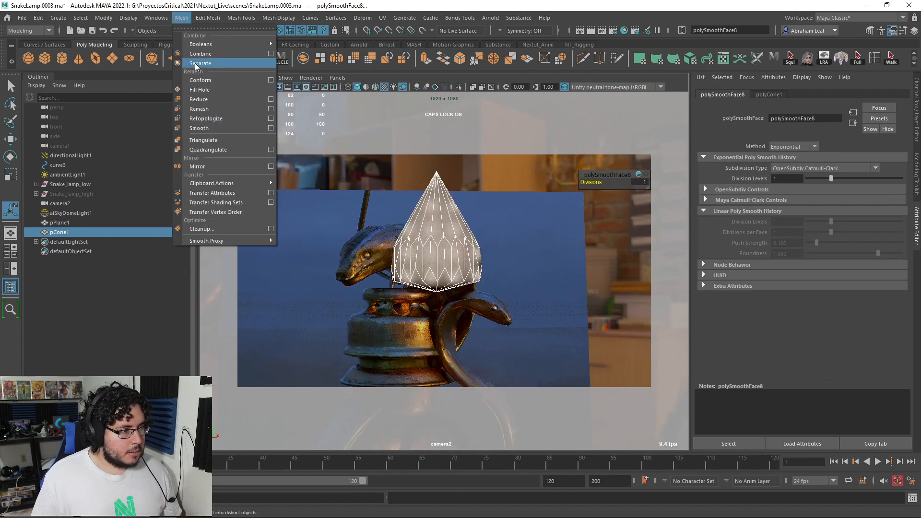
{"action": "left_click", "coordinate": [202, 128]}
Scale the teardrop slimmer and lower it into the centre of the lamp's glass globe
{"action": "key", "text": "r"}
{"action": "scroll", "coordinate": [456, 239], "scroll_direction": "down", "scroll_amount": 3}
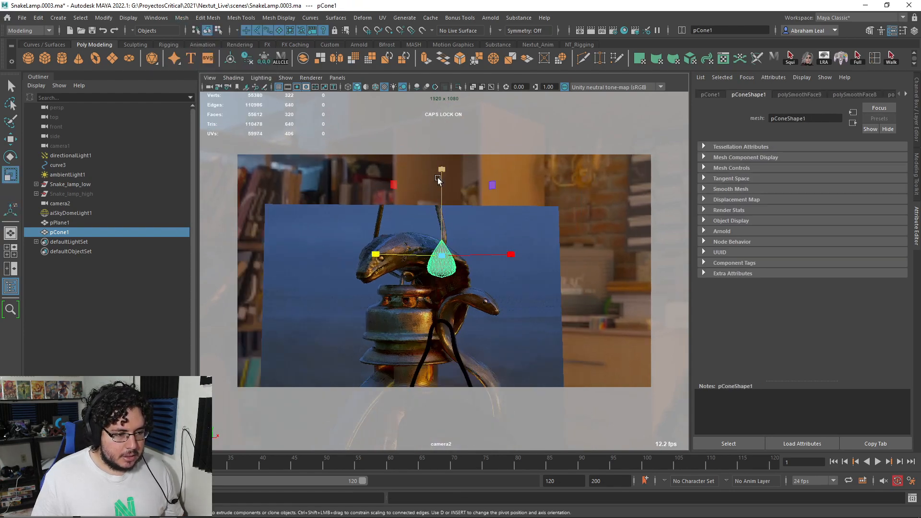
{"action": "key", "text": "w"}
{"action": "middle_click_drag", "start_coordinate": [441, 182], "coordinate": [456, 249]}
{"action": "left_click_drag", "start_coordinate": [455, 250], "coordinate": [395, 219], "text": "alt"}
{"action": "middle_click_drag", "start_coordinate": [411, 182], "coordinate": [413, 203]}
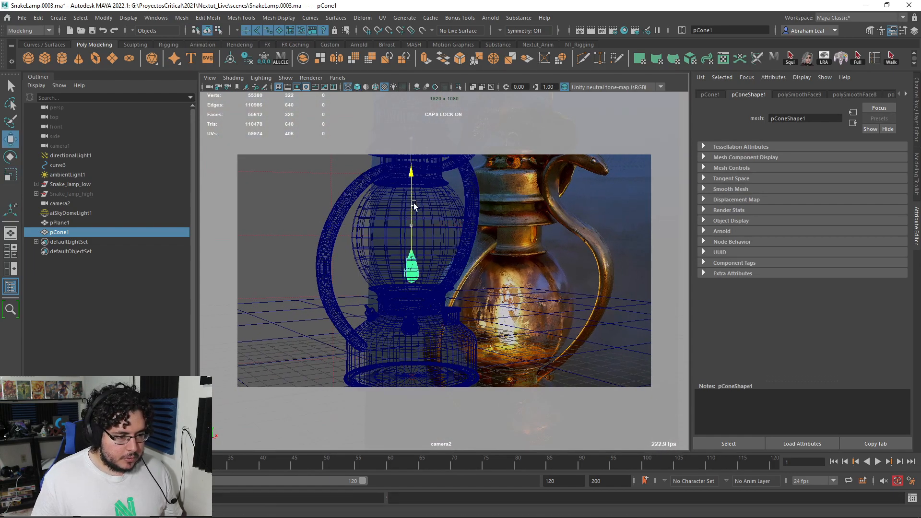
Isolate the teardrop and soft-select its tip vertex with a falloff reaching about its upper half
{"action": "right_click_drag", "start_coordinate": [413, 203], "coordinate": [461, 142], "text": "alt"}
{"action": "left_click", "coordinate": [456, 82]}
{"action": "key", "text": "f"}
{"action": "scroll", "coordinate": [427, 234], "scroll_direction": "down", "scroll_amount": 3}
{"action": "key", "text": "F9"}
{"action": "left_click", "coordinate": [444, 224]}
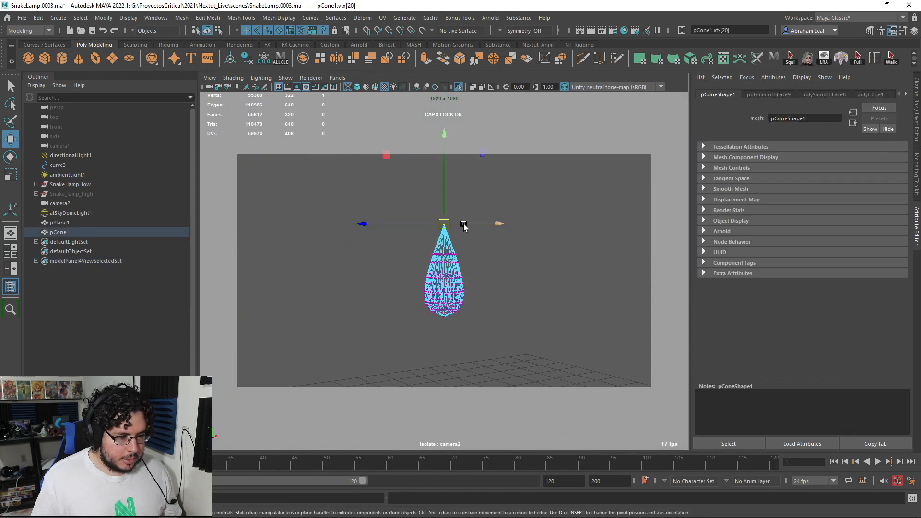
{"action": "key", "text": "b"}
{"action": "left_click_drag", "start_coordinate": [469, 226], "coordinate": [520, 221]}
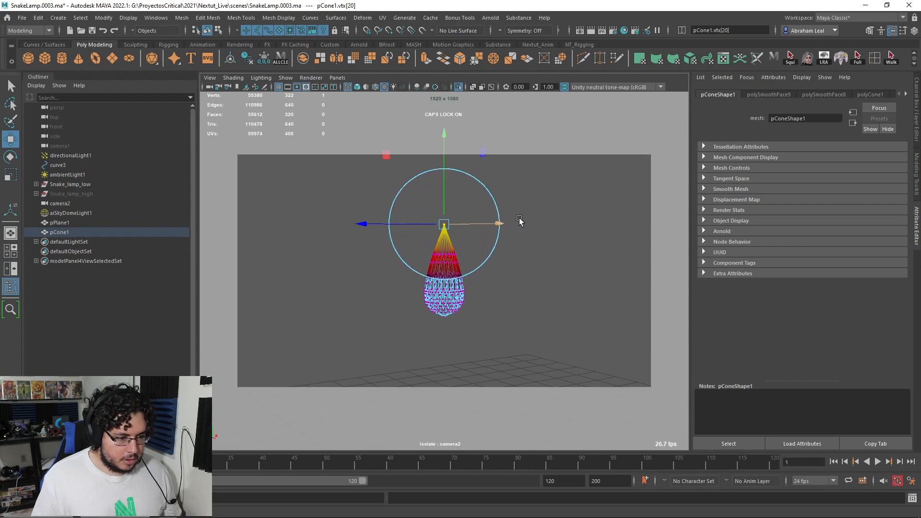
Shift the soft-selected middle and tip vertices sideways to bend the teardrop into a flame, and return to object mode
{"action": "left_click_drag", "start_coordinate": [473, 261], "coordinate": [444, 268]}
{"action": "left_click", "coordinate": [445, 224]}
{"action": "left_click", "coordinate": [443, 263]}
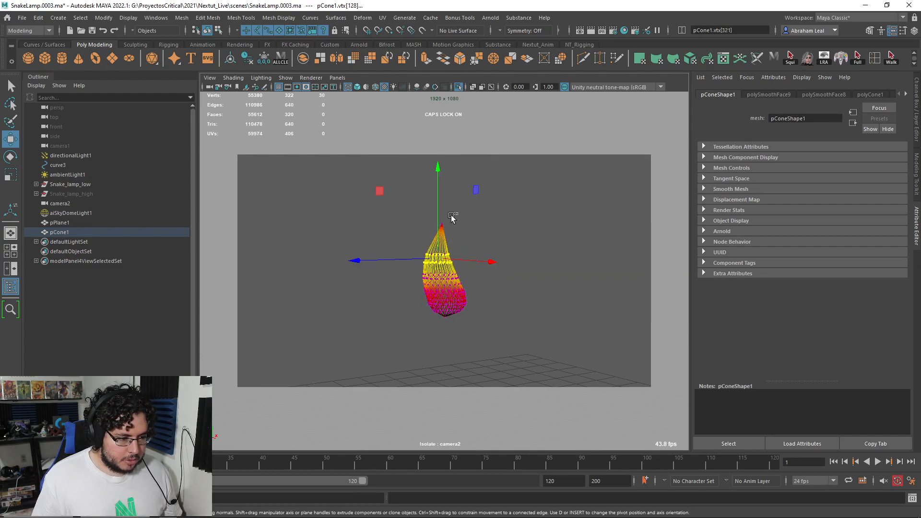
{"action": "left_click", "coordinate": [448, 226]}
{"action": "left_click_drag", "start_coordinate": [453, 225], "coordinate": [466, 226]}
{"action": "left_click", "coordinate": [443, 263]}
{"action": "left_click_drag", "start_coordinate": [443, 263], "coordinate": [450, 263]}
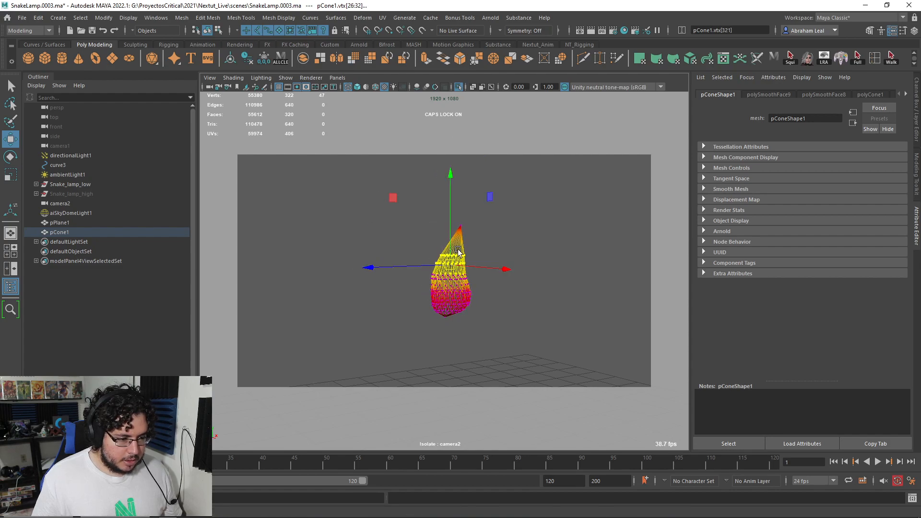
{"action": "left_click", "coordinate": [456, 225]}
{"action": "right_click_drag", "start_coordinate": [461, 269], "coordinate": [512, 212]}
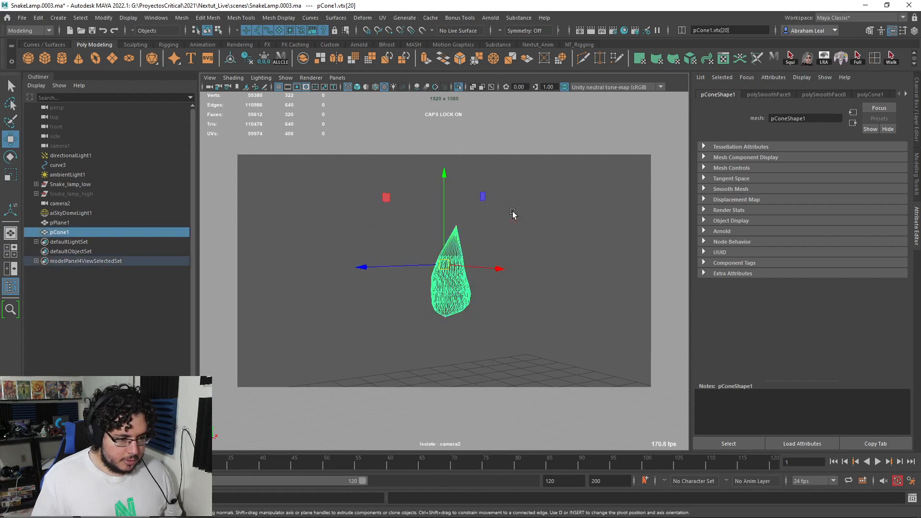
Smooth the flame mesh once more with one division and delete its construction history
{"action": "left_click", "coordinate": [499, 238]}
{"action": "scroll", "coordinate": [499, 238], "scroll_direction": "up", "scroll_amount": 3}
{"action": "left_click_drag", "start_coordinate": [493, 222], "coordinate": [442, 261]}
{"action": "left_click", "coordinate": [467, 269], "text": "ctrl"}
{"action": "left_click", "coordinate": [467, 269]}
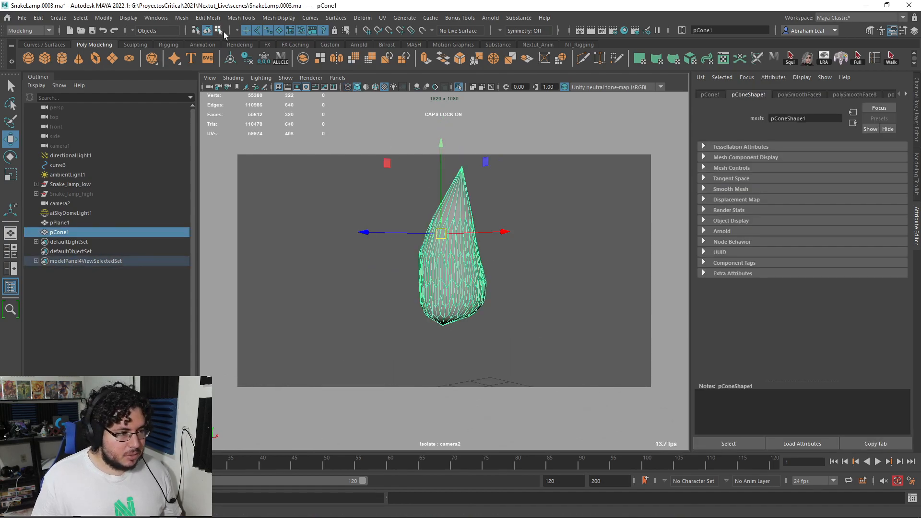
{"action": "left_click", "coordinate": [181, 18]}
{"action": "left_click", "coordinate": [202, 128]}
{"action": "left_click", "coordinate": [356, 222]}
{"action": "left_click", "coordinate": [445, 237]}
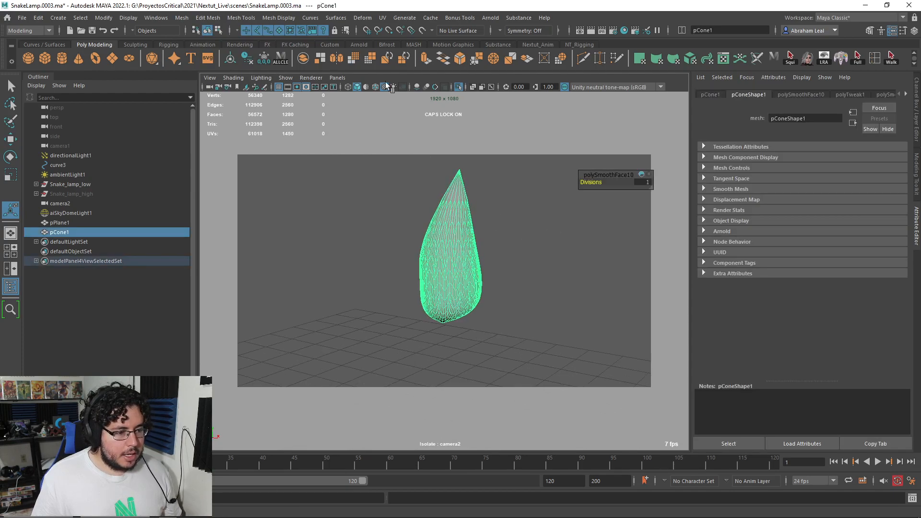
{"action": "left_click", "coordinate": [247, 58]}
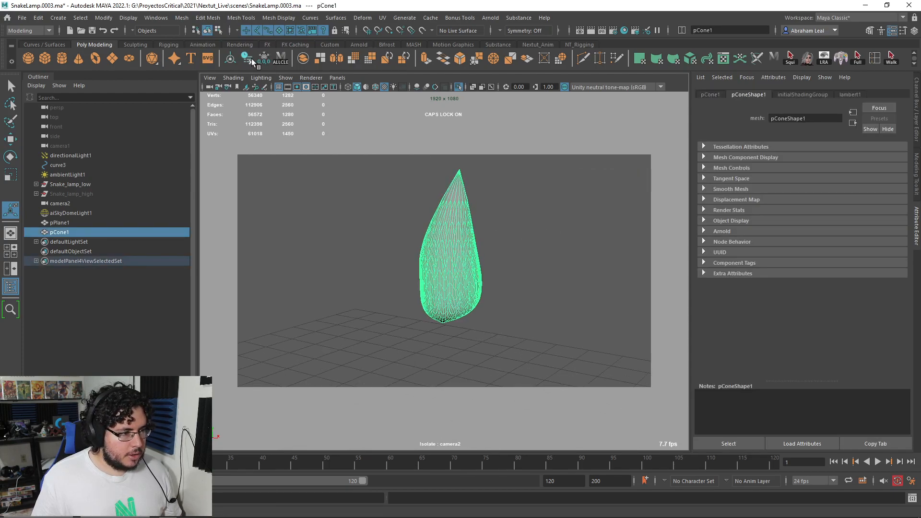
{"action": "left_click", "coordinate": [382, 17]}
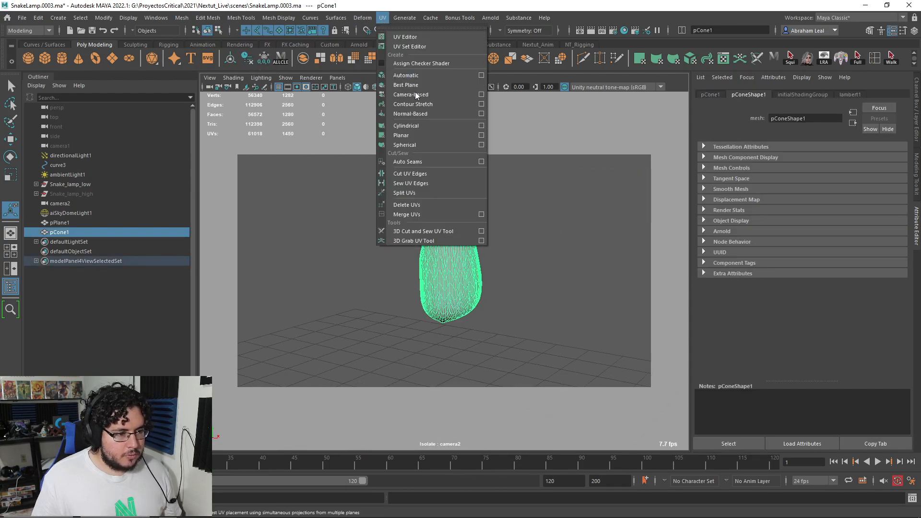
{"action": "left_click", "coordinate": [482, 126]}
{"action": "left_click", "coordinate": [326, 101]}
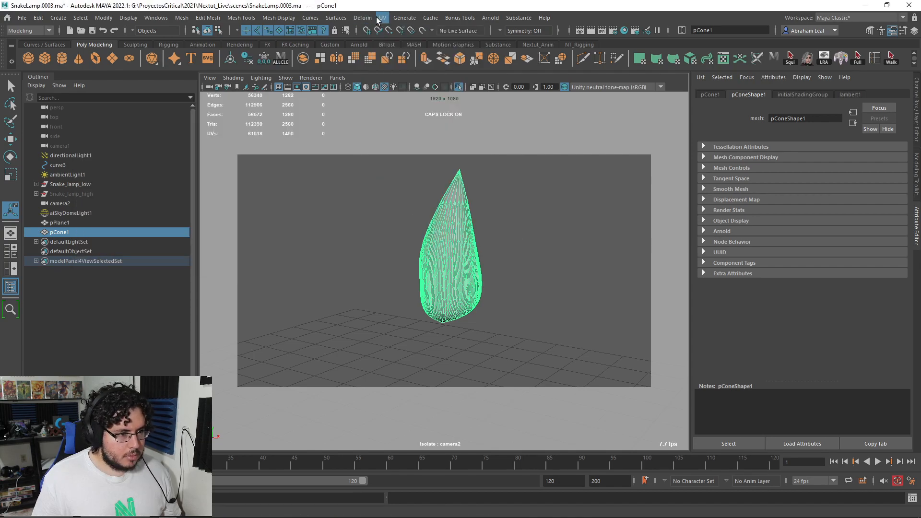
Apply a planar UV projection to the flame mesh
{"action": "left_click", "coordinate": [382, 18]}
{"action": "left_click", "coordinate": [406, 138]}
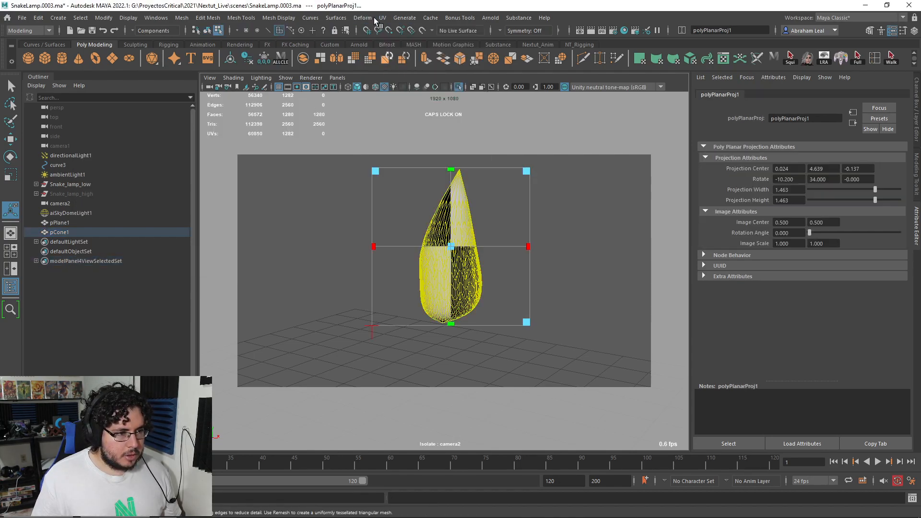
{"action": "left_click", "coordinate": [479, 235]}
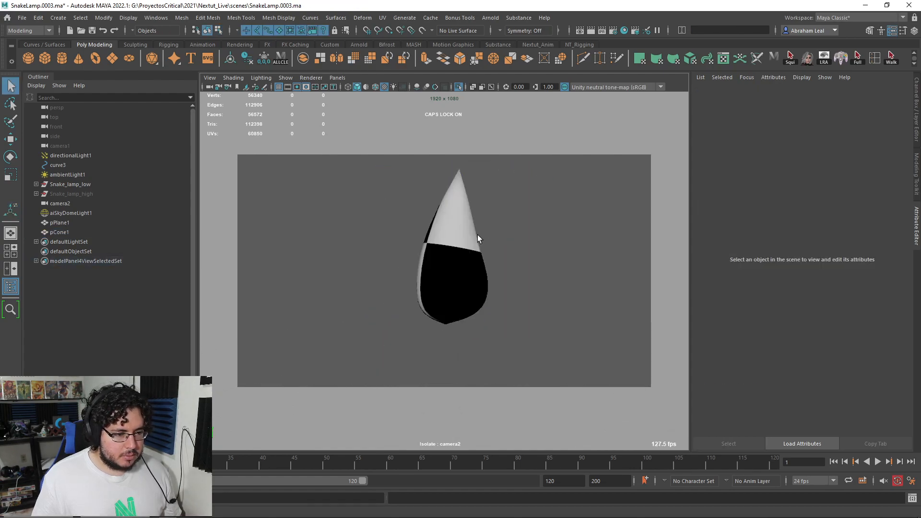
Assign a new aiStandardSurface material to the flame
{"action": "left_click", "coordinate": [461, 238]}
{"action": "right_click_drag", "start_coordinate": [462, 238], "coordinate": [466, 484]}
{"action": "left_click", "coordinate": [337, 252]}
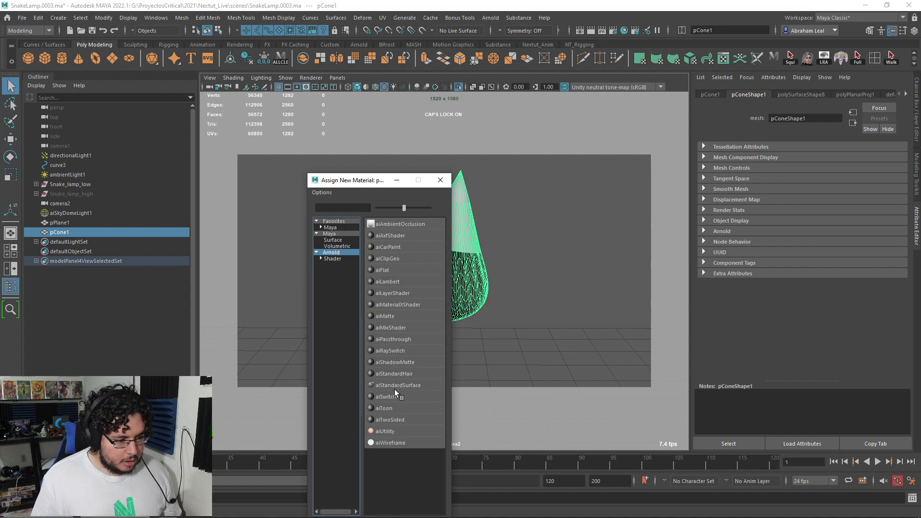
{"action": "left_click", "coordinate": [402, 385]}
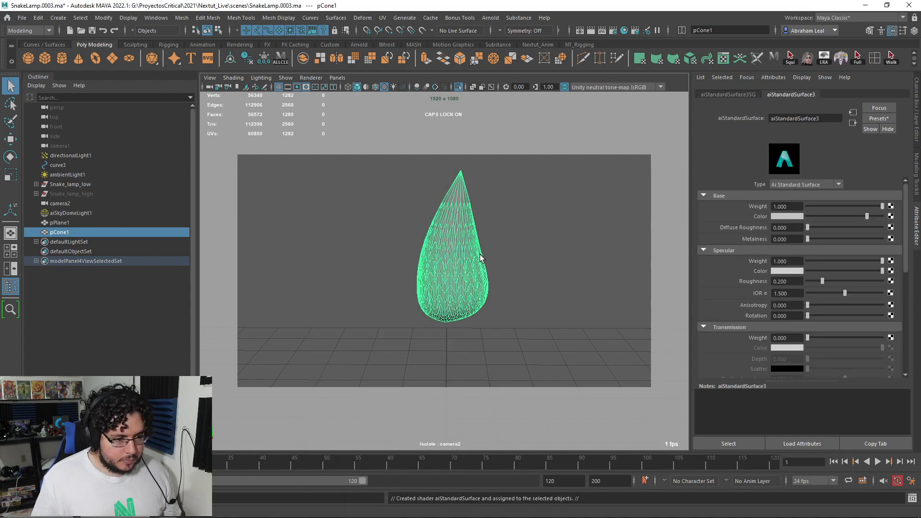
Assign a new Lambert material to the flame
{"action": "right_click", "coordinate": [468, 232]}
{"action": "left_click", "coordinate": [465, 477]}
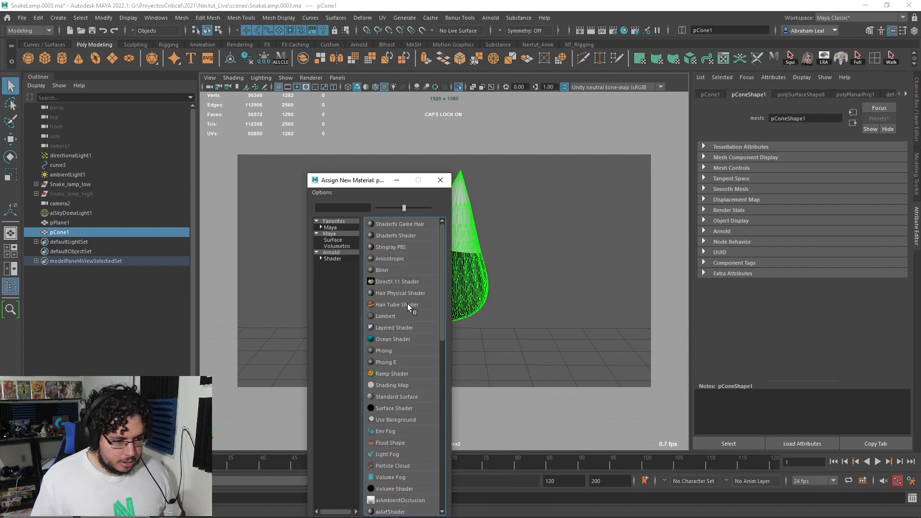
{"action": "left_click", "coordinate": [330, 233]}
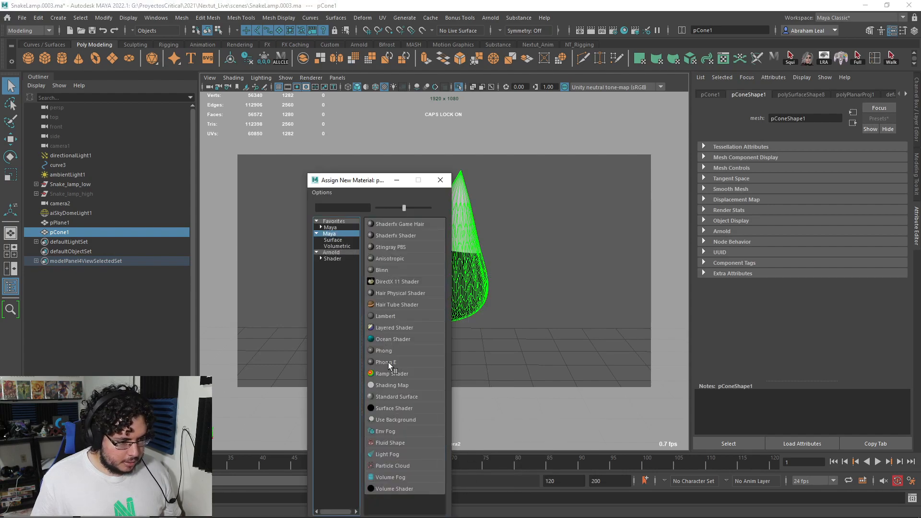
{"action": "left_click", "coordinate": [385, 317]}
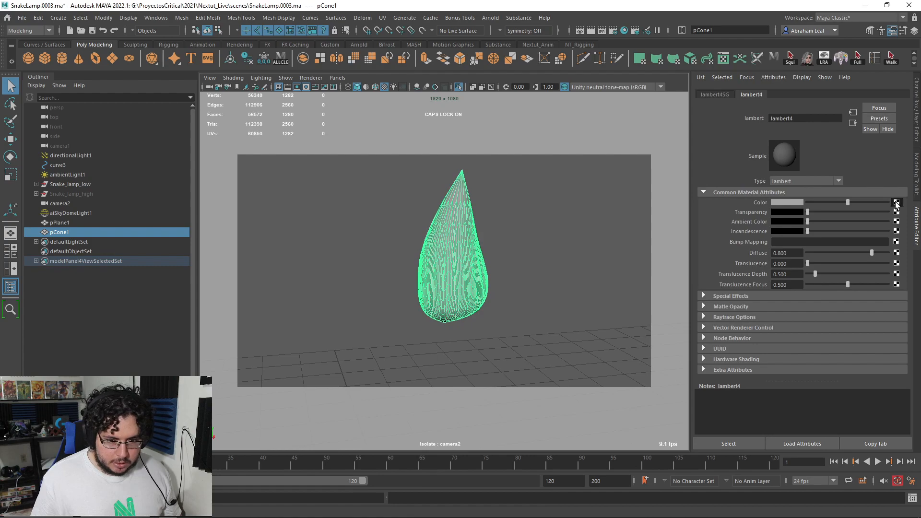
Connect a Ramp texture to the color of the flame's Lambert material
{"action": "left_click", "coordinate": [896, 202]}
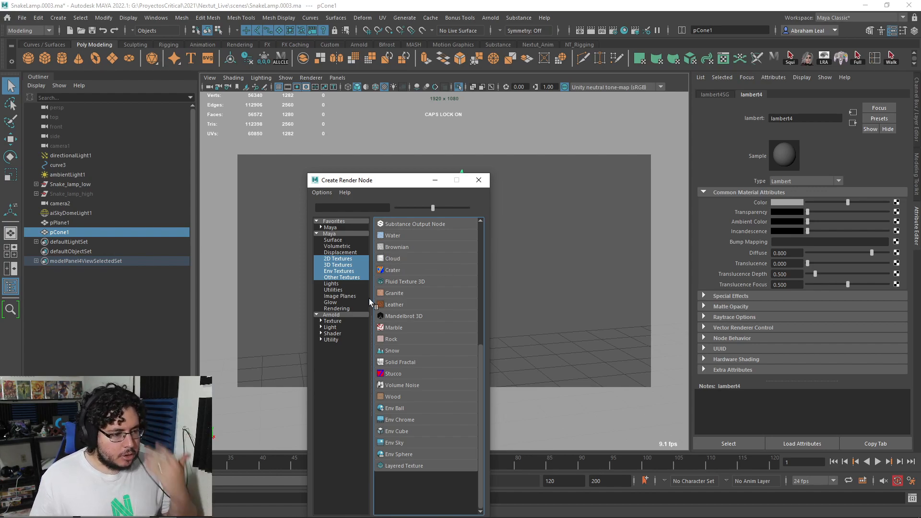
{"action": "left_click", "coordinate": [331, 284]}
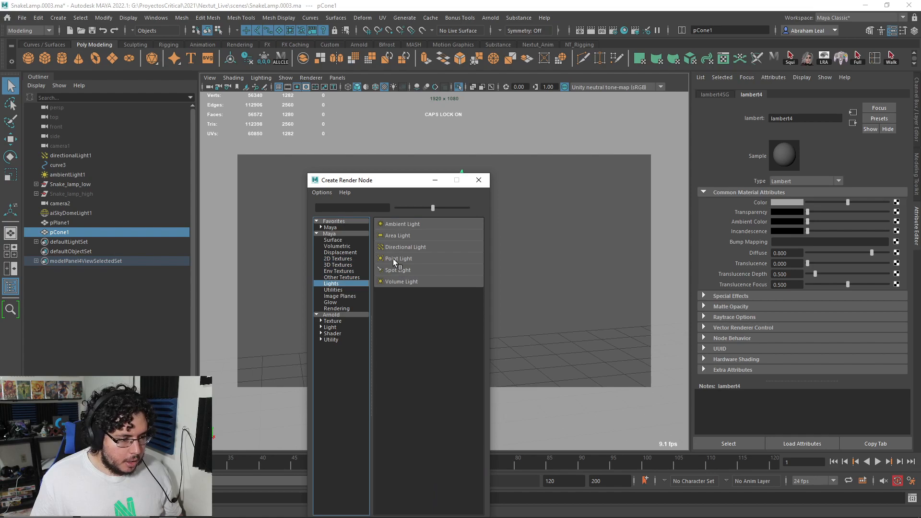
{"action": "left_click", "coordinate": [338, 240]}
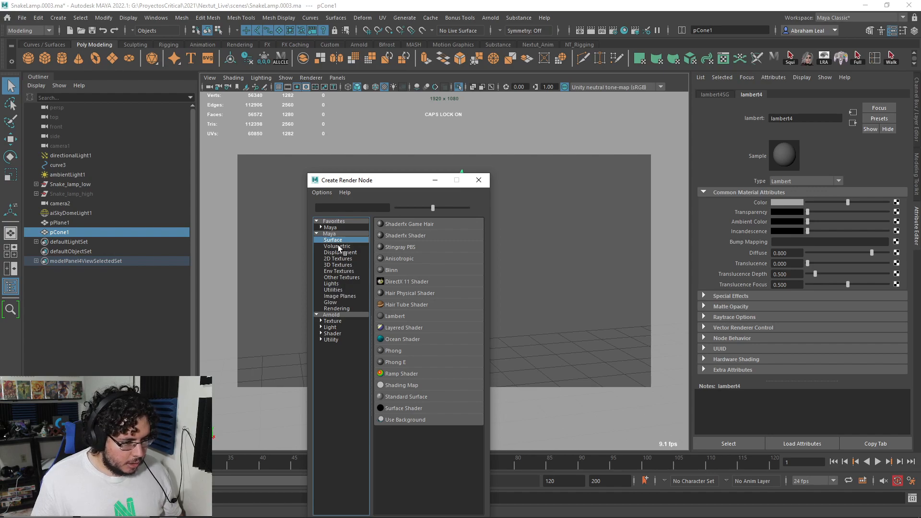
{"action": "left_click", "coordinate": [333, 234]}
{"action": "scroll", "coordinate": [405, 422], "scroll_direction": "down", "scroll_amount": 4}
{"action": "left_click", "coordinate": [401, 425]}
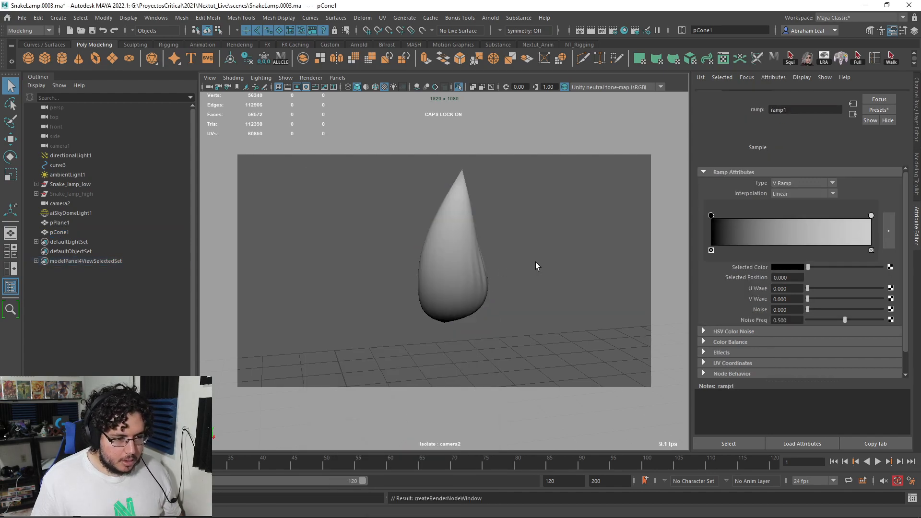
Switch to Chrome and run a Google search for "flame" in a new tab
{"action": "key", "text": "alt+Tab"}
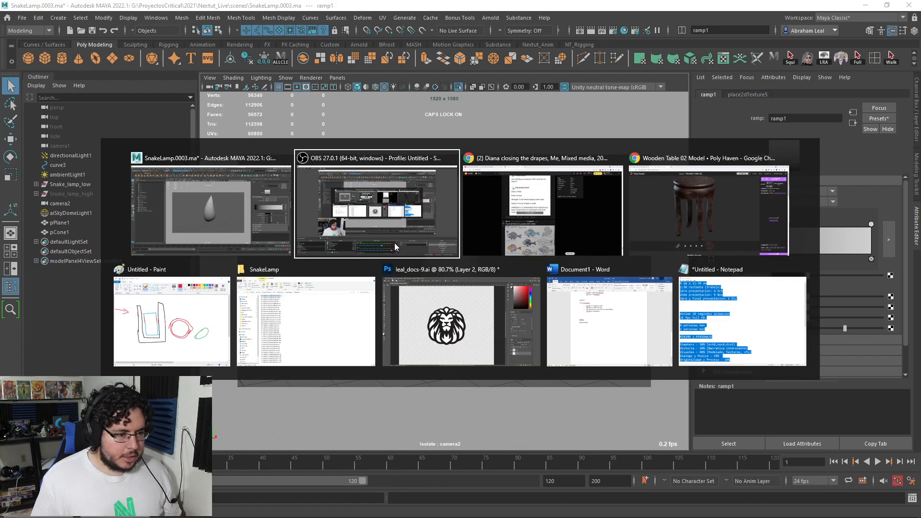
{"action": "left_click", "coordinate": [653, 214]}
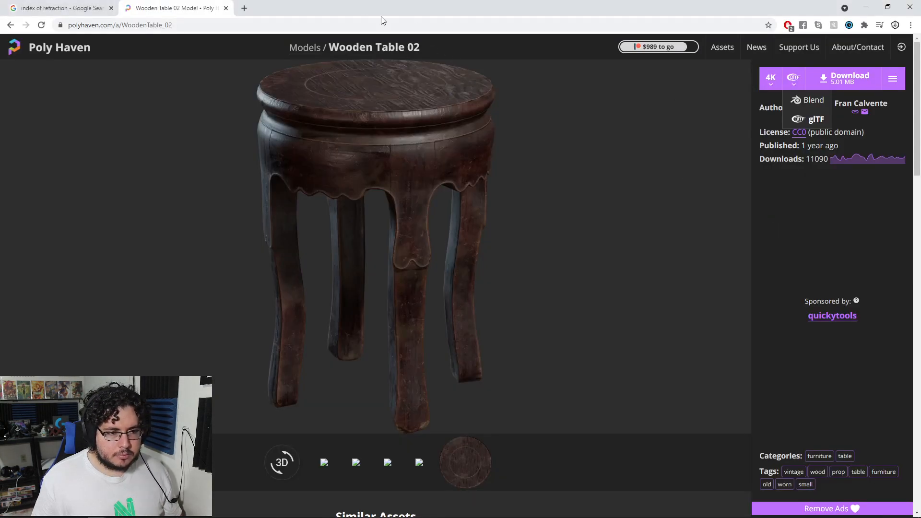
{"action": "left_click", "coordinate": [261, 22]}
{"action": "type", "text": "f"}
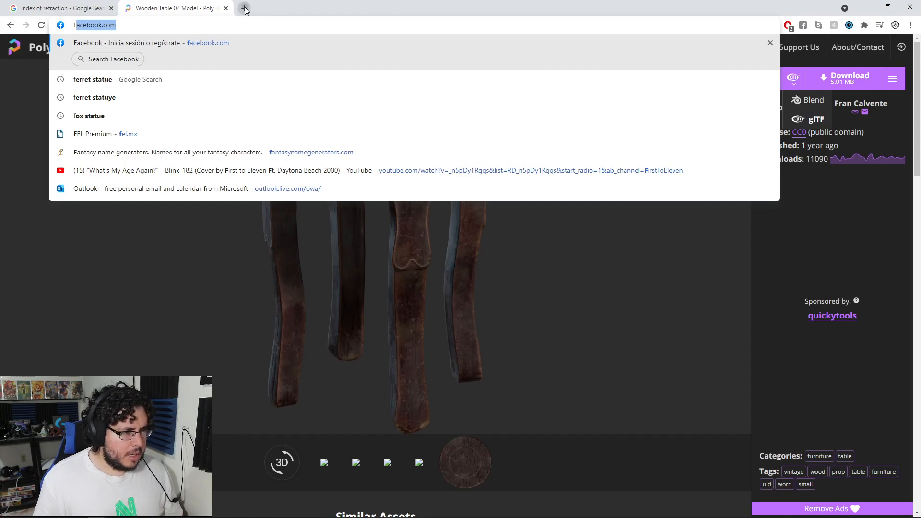
{"action": "left_click", "coordinate": [244, 8]}
{"action": "type", "text": "FLAM"}
{"action": "key", "text": "BackSpace"}
{"action": "key", "text": "BackSpace"}
{"action": "key", "text": "BackSpace"}
{"action": "key", "text": "BackSpace"}
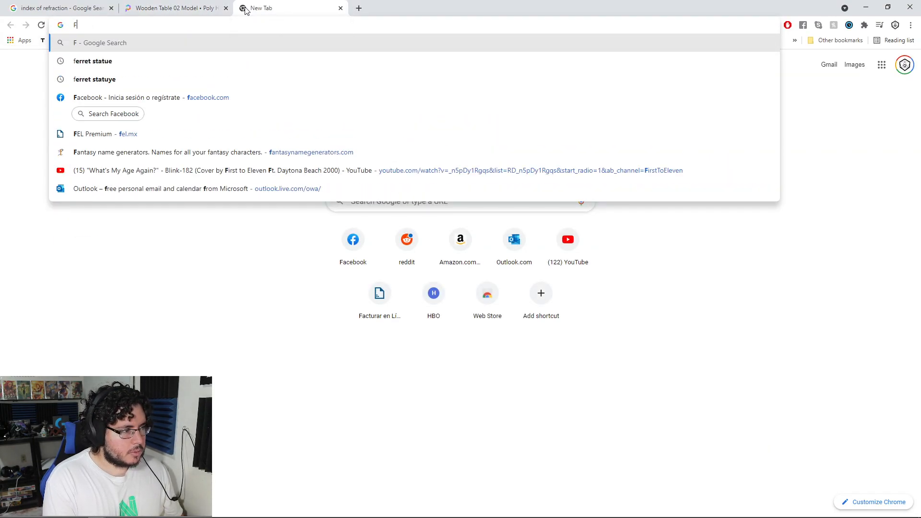
{"action": "type", "text": "flame"}
{"action": "key", "text": "Return"}
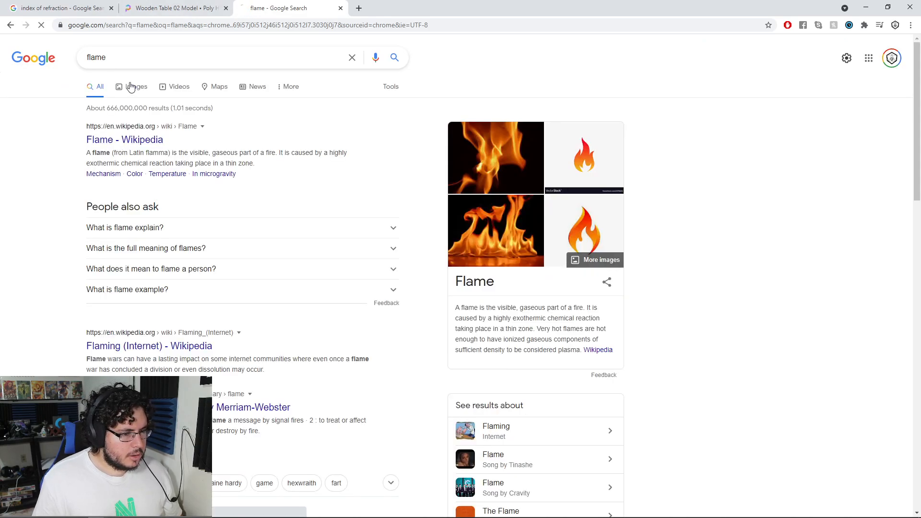
Look through the flame image results, enlarge the yellow candle photo as a color reference, and return to Maya
{"action": "left_click", "coordinate": [129, 87]}
{"action": "scroll", "coordinate": [545, 240], "scroll_direction": "down", "scroll_amount": 4}
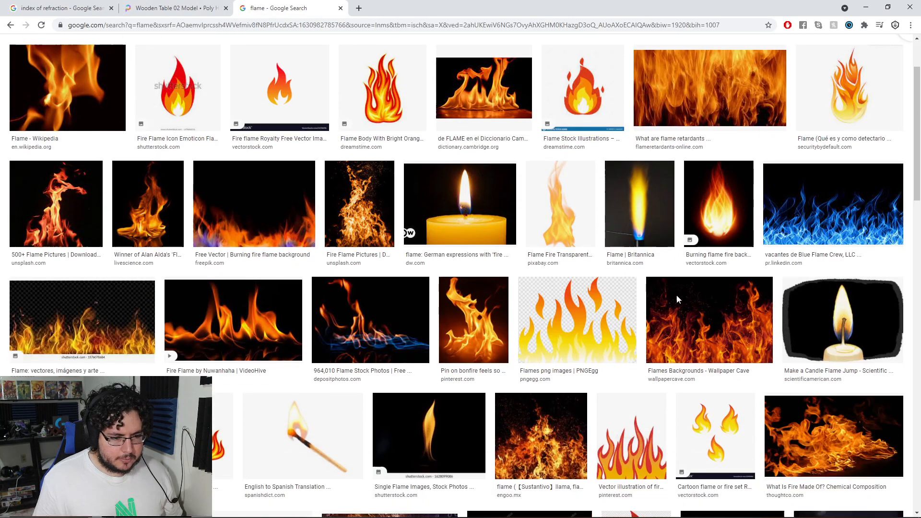
{"action": "left_click", "coordinate": [459, 103]}
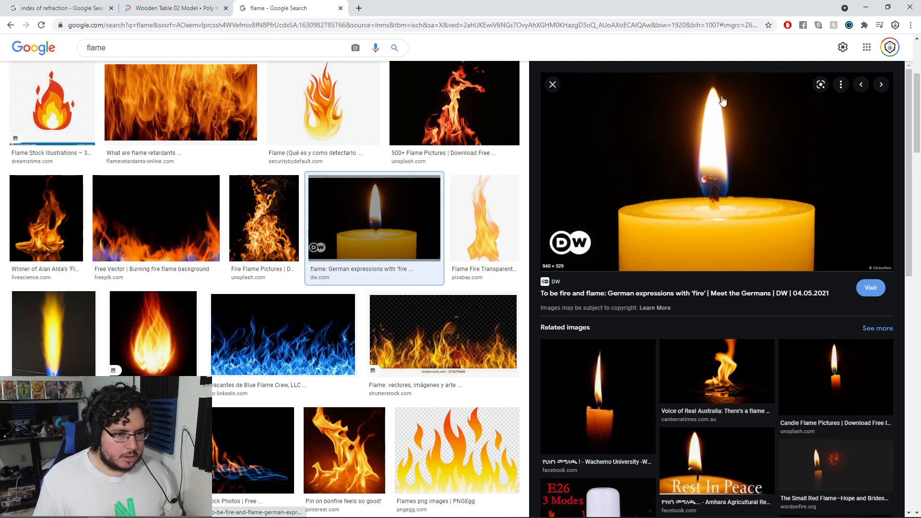
{"action": "left_click", "coordinate": [867, 7]}
Move the ramp's black marker to position 0.156 and add a blue marker with hue 240 at the flame's base
{"action": "left_click_drag", "start_coordinate": [751, 226], "coordinate": [735, 225]}
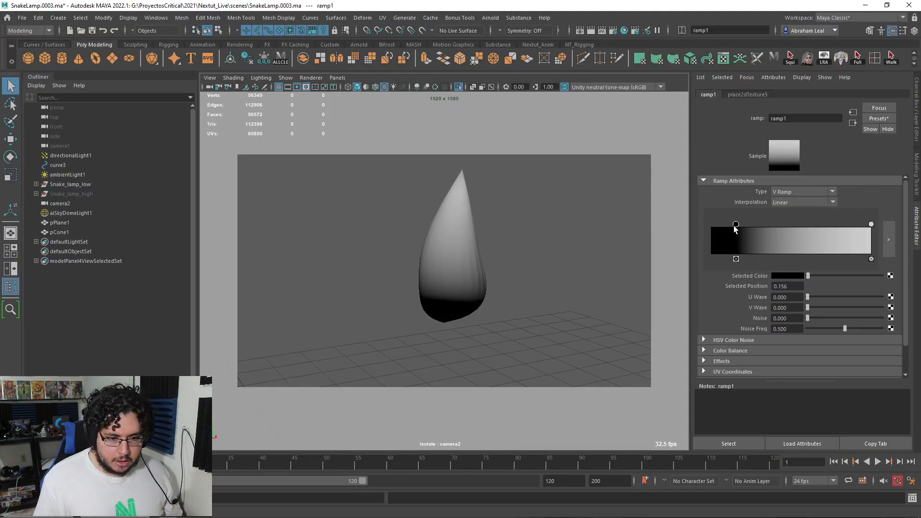
{"action": "left_click", "coordinate": [772, 275]}
{"action": "left_click", "coordinate": [782, 251]}
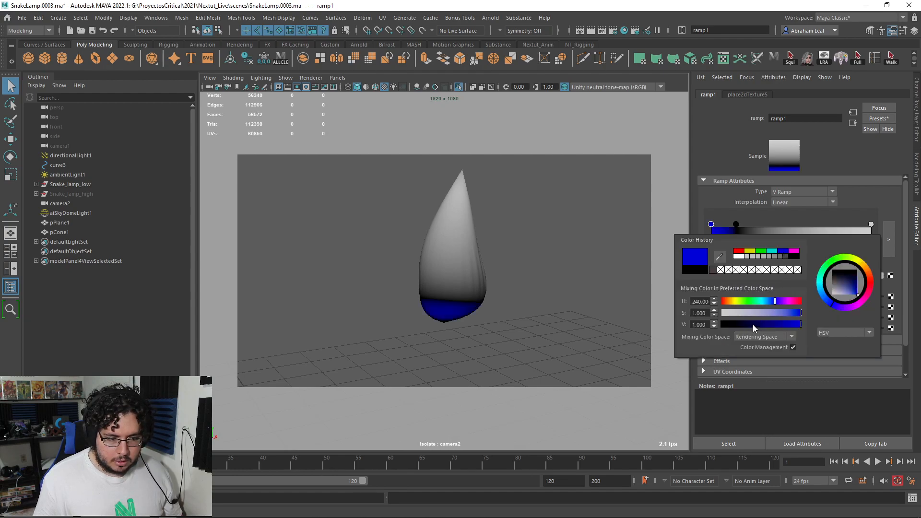
{"action": "left_click_drag", "start_coordinate": [756, 327], "coordinate": [783, 326]}
Set the ramp's end marker at the flame's tip to orange with a hue of about 25
{"action": "left_click", "coordinate": [871, 224]}
{"action": "left_click", "coordinate": [796, 276]}
{"action": "left_click", "coordinate": [772, 251]}
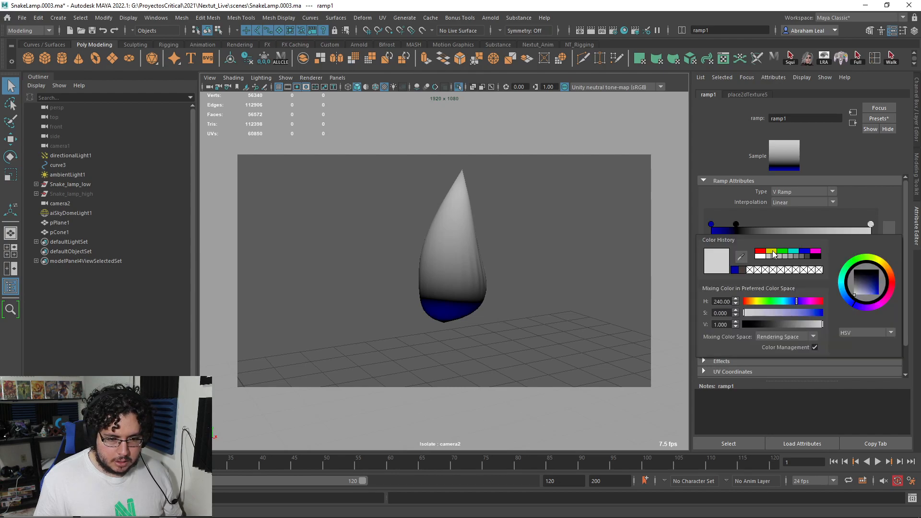
{"action": "left_click_drag", "start_coordinate": [756, 300], "coordinate": [752, 301]}
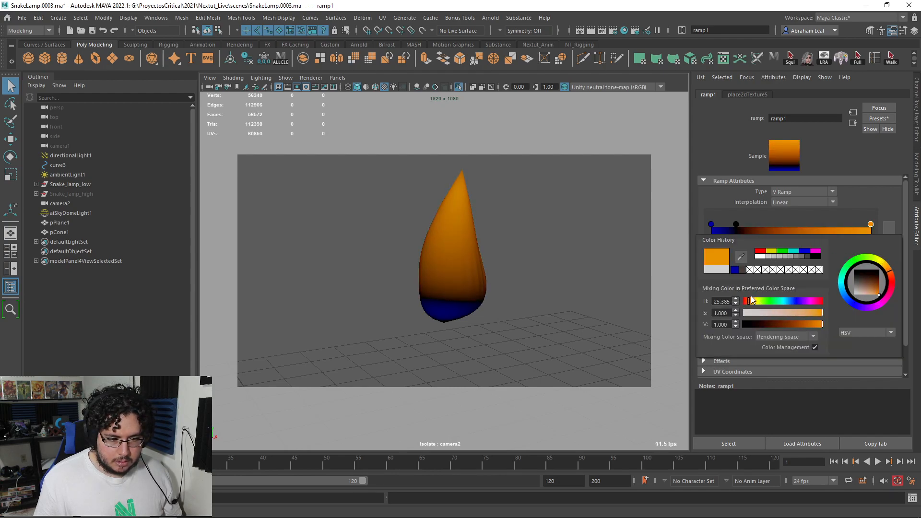
Add an orange marker just below the ramp's end and recolor the end marker pale yellow, hue about 67
{"action": "left_click", "coordinate": [834, 240]}
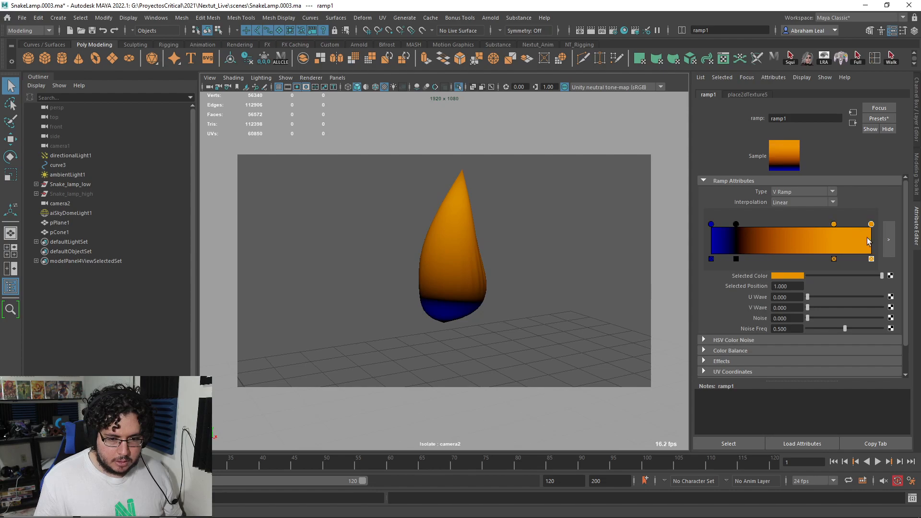
{"action": "left_click", "coordinate": [794, 276]}
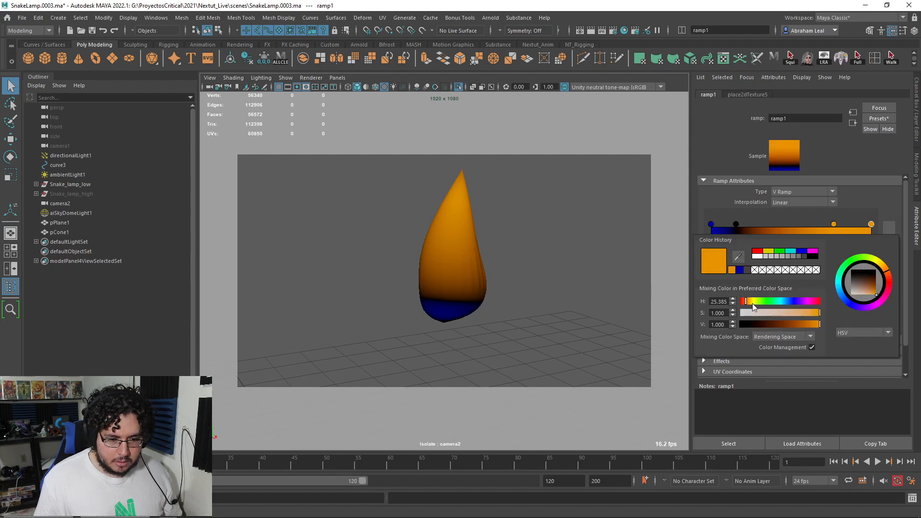
{"action": "left_click_drag", "start_coordinate": [749, 302], "coordinate": [756, 301]}
{"action": "left_click_drag", "start_coordinate": [809, 313], "coordinate": [783, 314]}
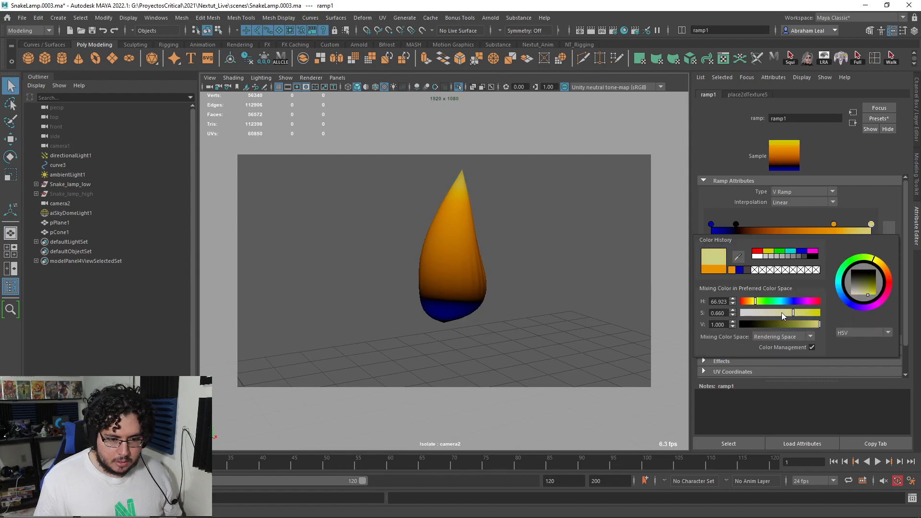
Reposition the ramp's upper markers, placing orange at 0.593 and moving pale yellow in from the end to widen the light tip
{"action": "left_click", "coordinate": [837, 222]}
{"action": "left_click_drag", "start_coordinate": [834, 224], "coordinate": [815, 224]}
{"action": "left_click_drag", "start_coordinate": [871, 224], "coordinate": [806, 224]}
{"action": "left_click_drag", "start_coordinate": [543, 250], "coordinate": [492, 232], "text": "alt"}
Rename the ramp connected to the flame's Lambert color as FireRamp
{"action": "left_click", "coordinate": [516, 247]}
{"action": "left_click", "coordinate": [462, 273]}
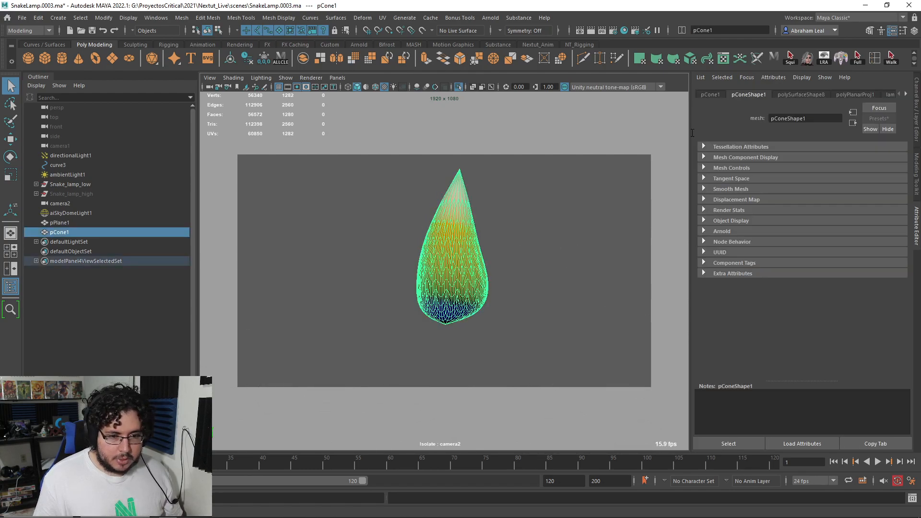
{"action": "left_click", "coordinate": [907, 95]}
{"action": "left_click", "coordinate": [891, 95]}
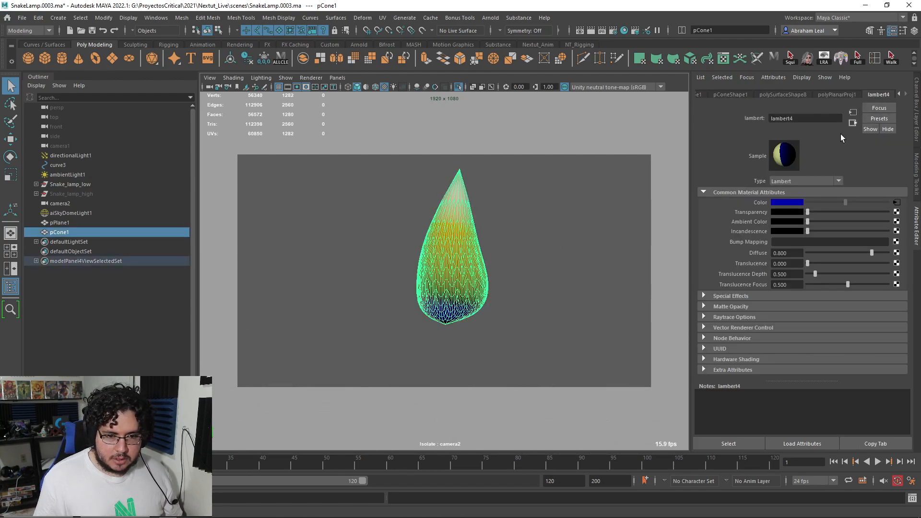
{"action": "left_click", "coordinate": [898, 202]}
{"action": "left_click_drag", "start_coordinate": [791, 118], "coordinate": [765, 122]}
{"action": "type", "text": "FireRamp"}
{"action": "key", "text": "Return"}
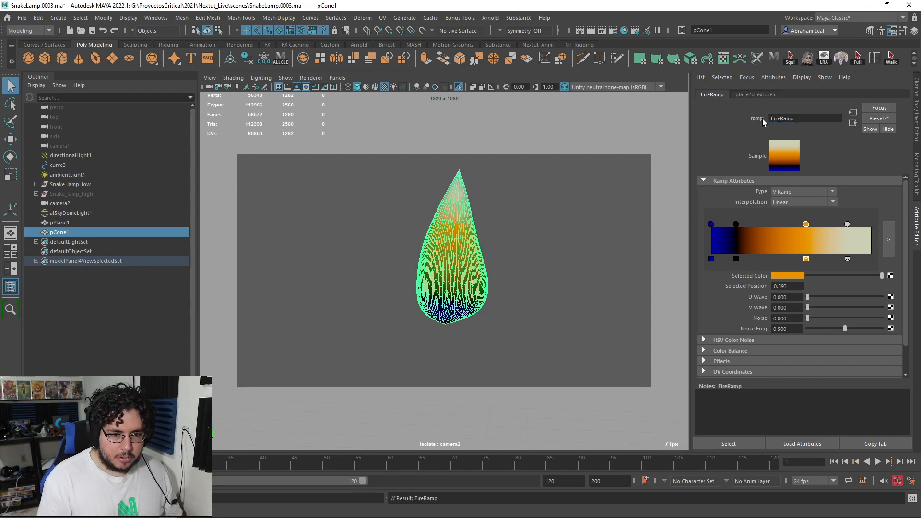
Convert the flame mesh into an Arnold mesh light
{"action": "left_click", "coordinate": [578, 200]}
{"action": "left_click", "coordinate": [424, 268]}
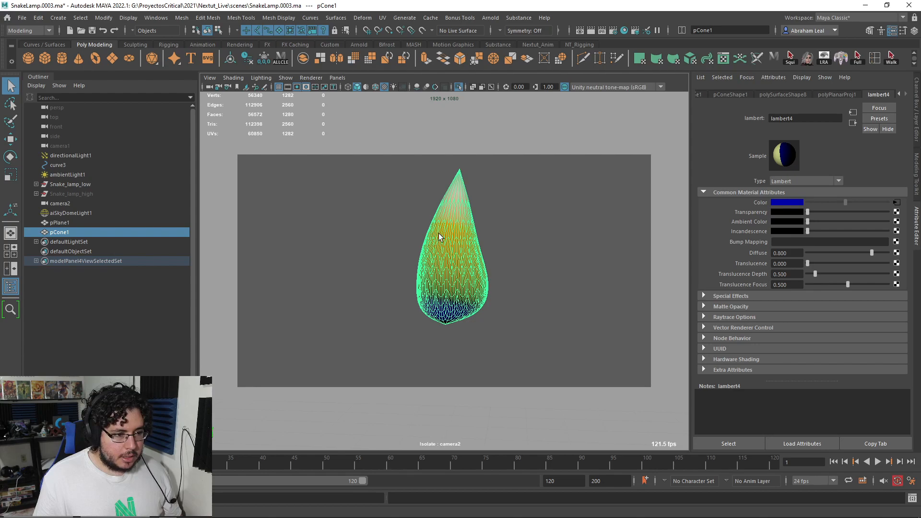
{"action": "right_click", "coordinate": [438, 233]}
{"action": "left_click", "coordinate": [436, 190]}
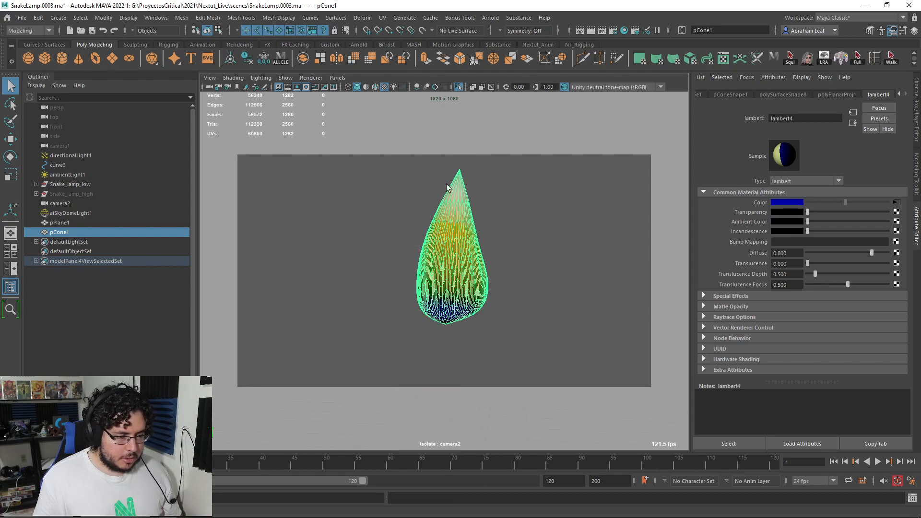
{"action": "left_click", "coordinate": [493, 19]}
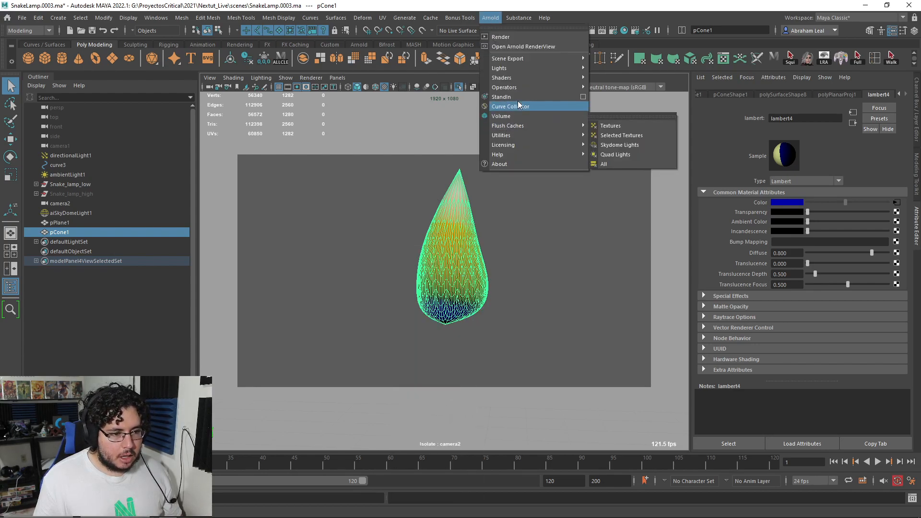
{"action": "mouse_move", "coordinate": [528, 68]}
{"action": "left_click", "coordinate": [619, 88]}
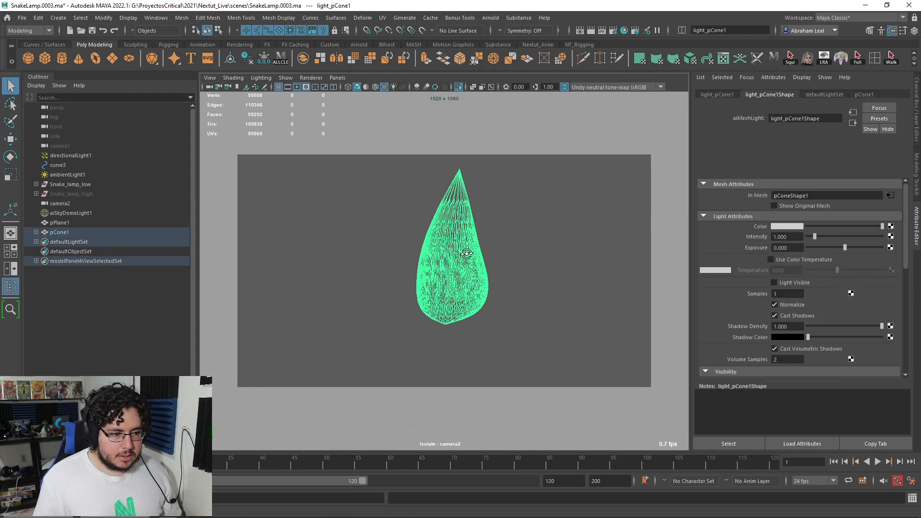
{"action": "left_click", "coordinate": [890, 227]}
{"action": "left_click", "coordinate": [479, 180]}
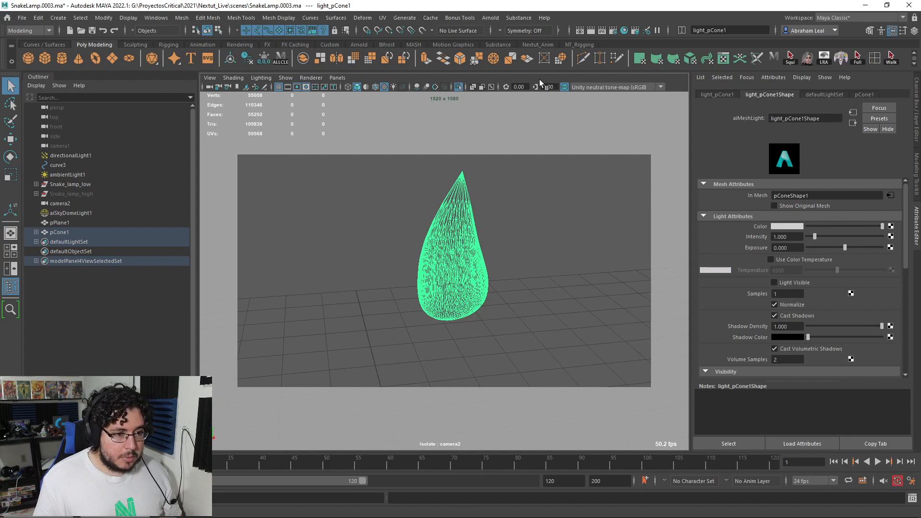
{"action": "left_click", "coordinate": [542, 192]}
{"action": "left_click", "coordinate": [446, 216]}
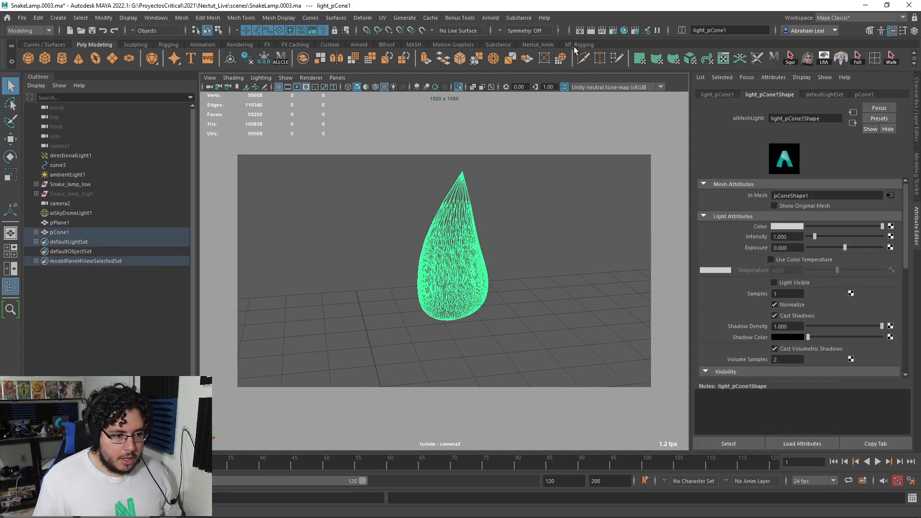
Open the Hypershade, clear its graph, and graph the flame's mesh light node
{"action": "left_click", "coordinate": [624, 31]}
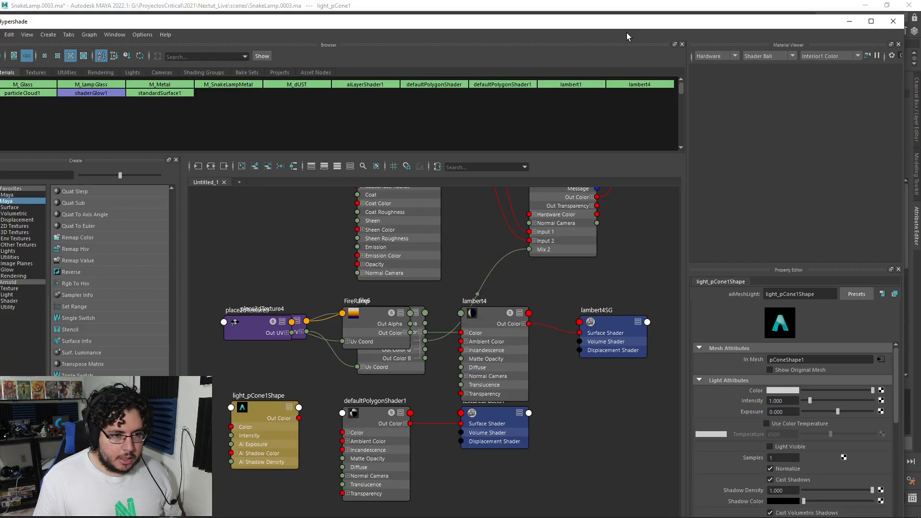
{"action": "left_click", "coordinate": [243, 167]}
{"action": "left_click", "coordinate": [284, 166]}
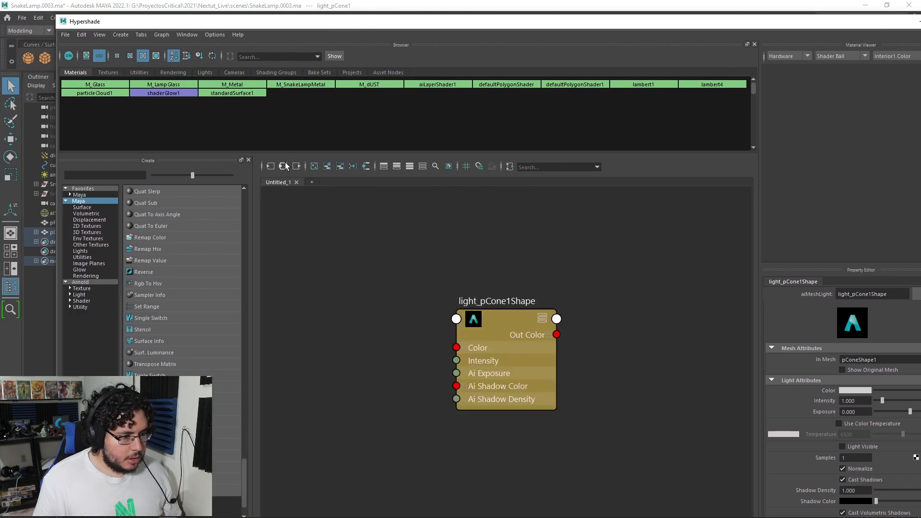
{"action": "left_click", "coordinate": [457, 311]}
{"action": "left_click", "coordinate": [284, 166]}
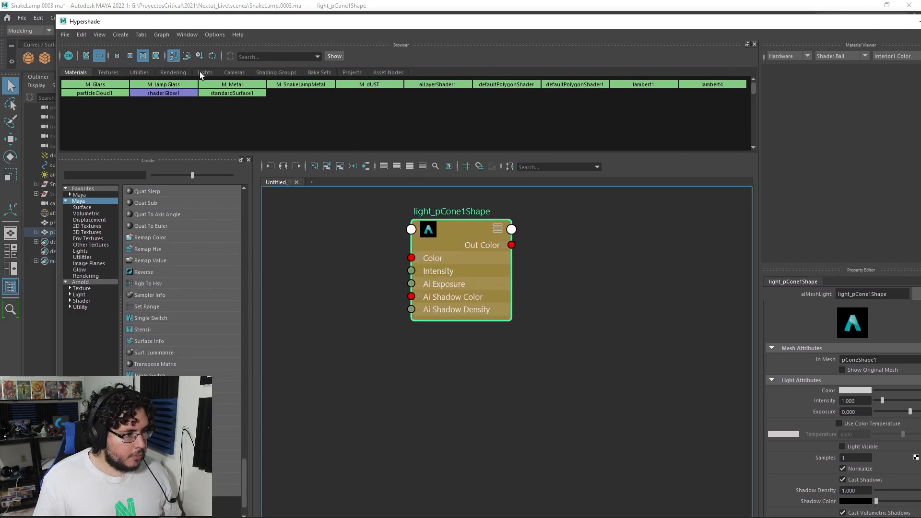
Add the FireRamp texture to the graph, connect its Out Color to the mesh light's Color, and minimize the Hypershade
{"action": "left_click", "coordinate": [132, 72]}
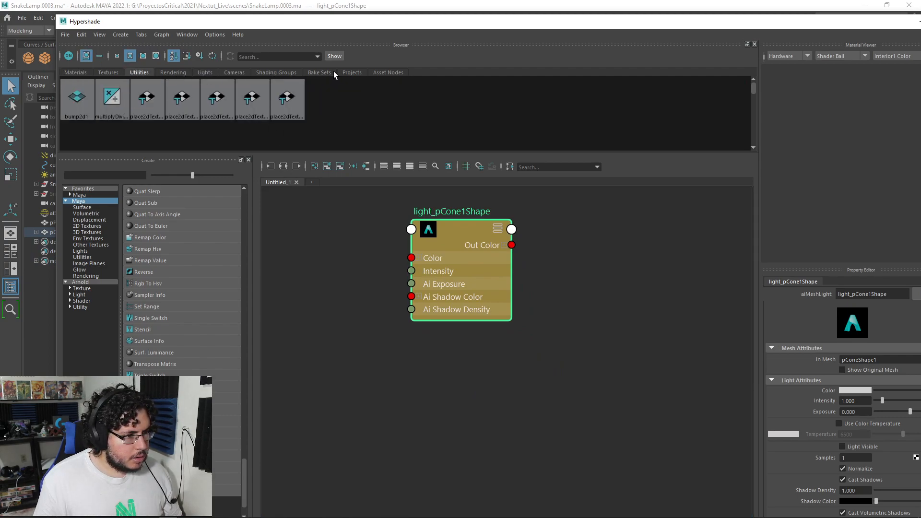
{"action": "left_click", "coordinate": [171, 71]}
{"action": "left_click", "coordinate": [108, 73]}
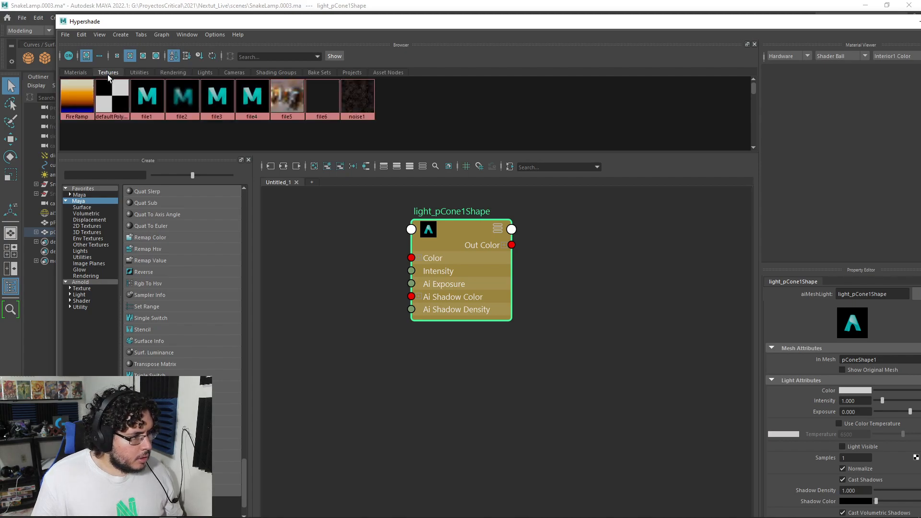
{"action": "left_click_drag", "start_coordinate": [77, 100], "coordinate": [290, 246]}
{"action": "left_click_drag", "start_coordinate": [473, 238], "coordinate": [526, 235]}
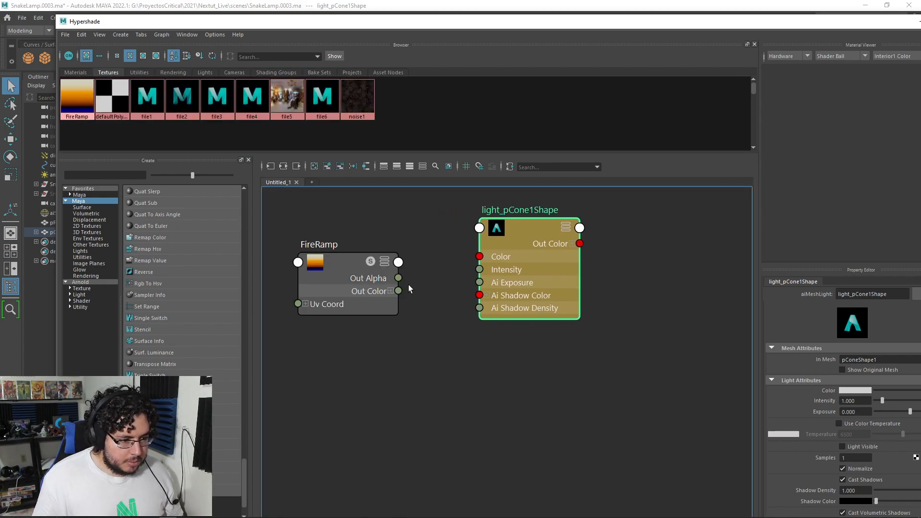
{"action": "left_click_drag", "start_coordinate": [450, 274], "coordinate": [479, 257]}
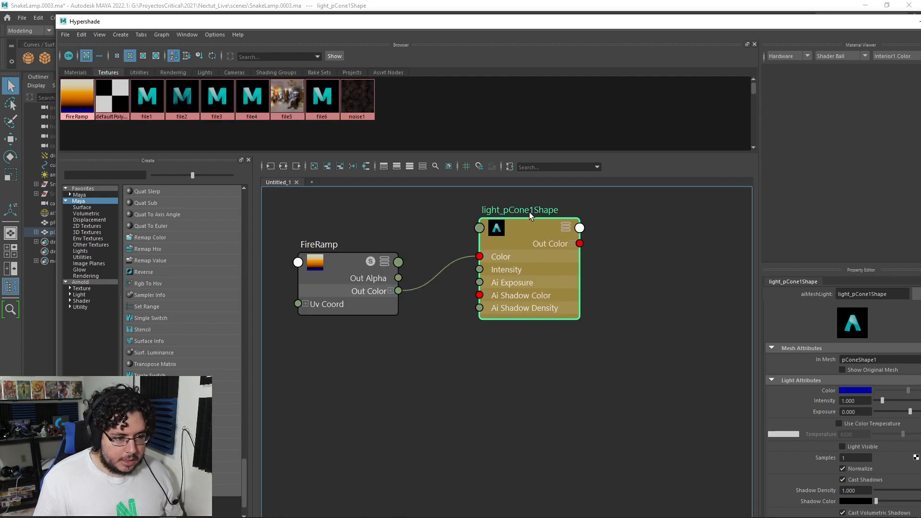
{"action": "middle_click_drag", "start_coordinate": [689, 292], "coordinate": [603, 283], "text": "alt"}
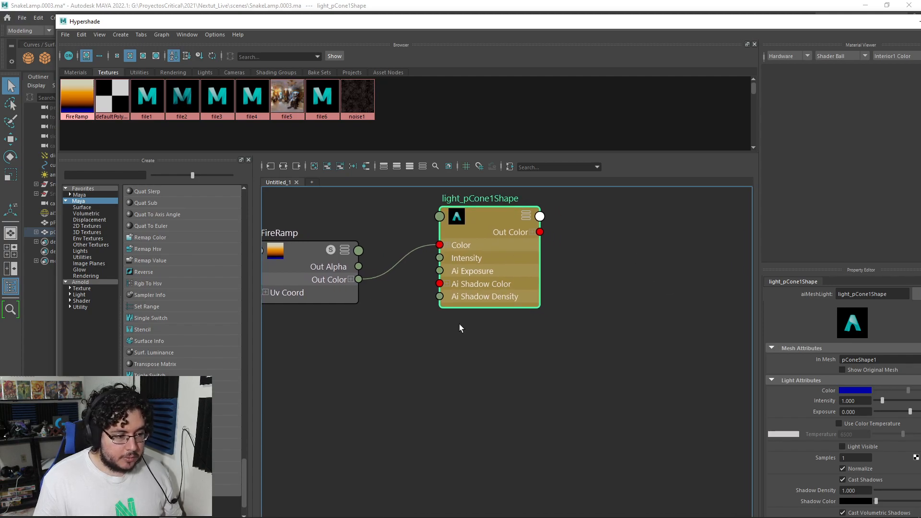
{"action": "left_click_drag", "start_coordinate": [876, 23], "coordinate": [763, 25]}
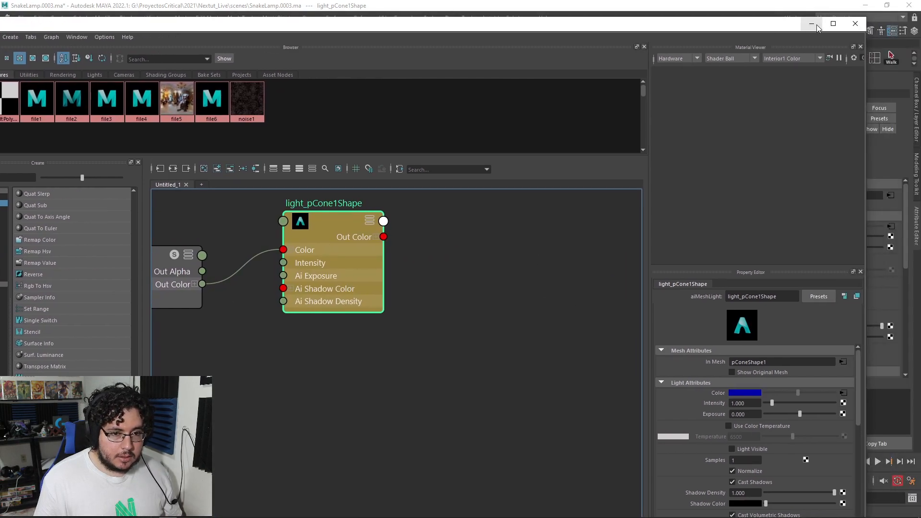
{"action": "left_click", "coordinate": [812, 25]}
Switch to the perspective view and turn off isolation to show the whole lamp scene
{"action": "left_click", "coordinate": [560, 249]}
{"action": "key", "text": "space"}
{"action": "left_click_drag", "start_coordinate": [559, 249], "coordinate": [560, 232]}
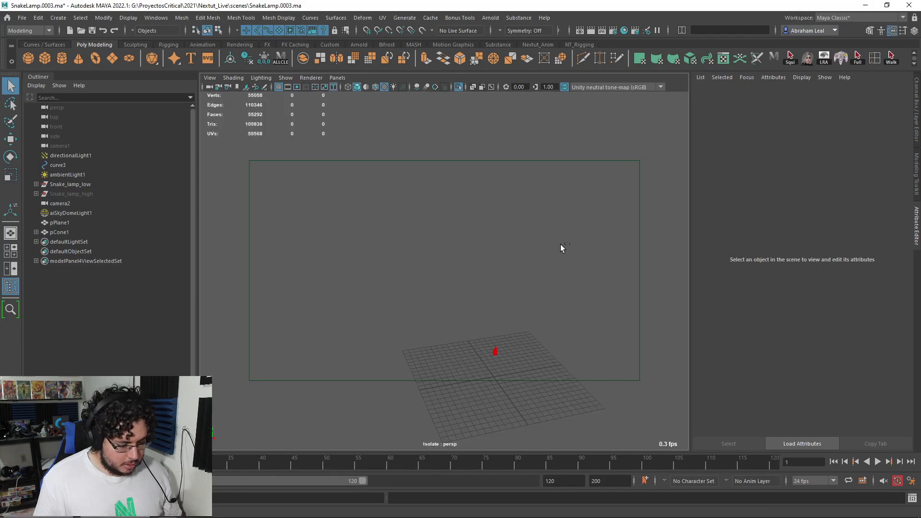
{"action": "left_click", "coordinate": [457, 89]}
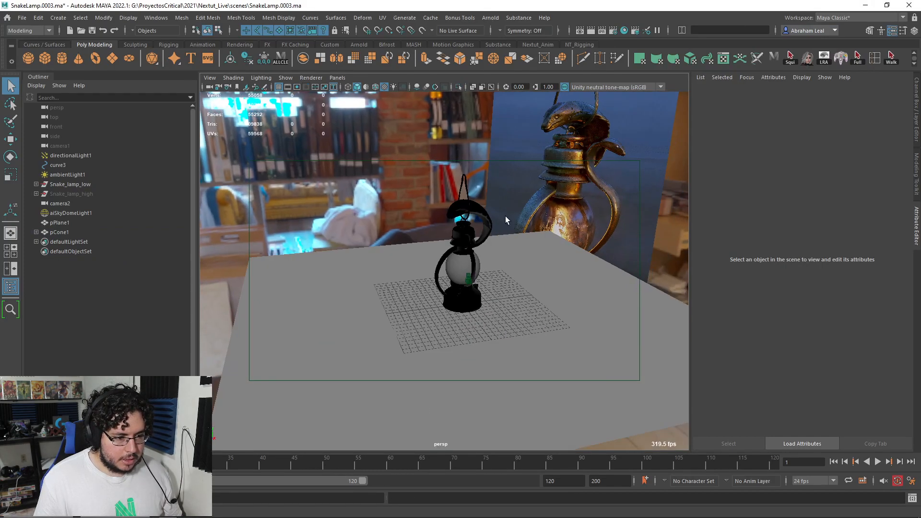
{"action": "right_click_drag", "start_coordinate": [502, 211], "coordinate": [584, 287], "text": "alt"}
{"action": "left_click_drag", "start_coordinate": [584, 288], "coordinate": [566, 307], "text": "alt"}
{"action": "right_click_drag", "start_coordinate": [566, 307], "coordinate": [462, 290], "text": "alt"}
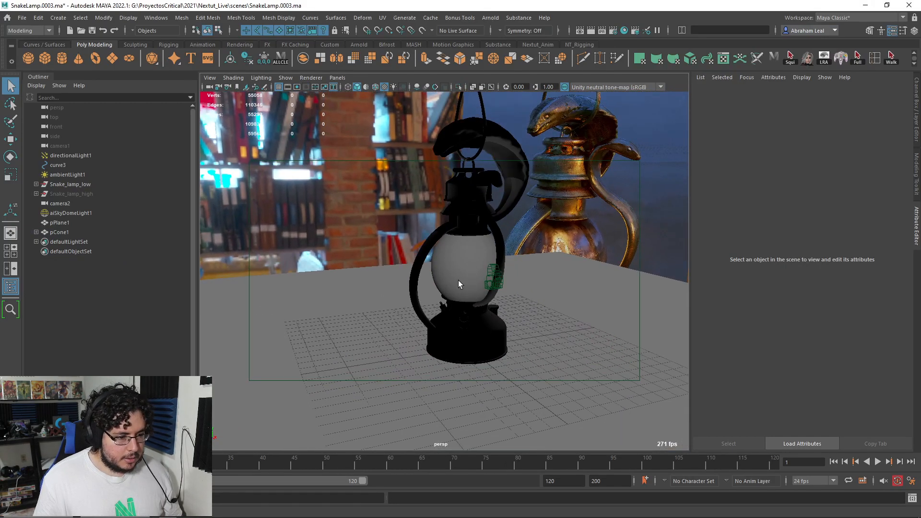
Look through camera2 and frame the lamp's glass globe closely
{"action": "left_click", "coordinate": [70, 203]}
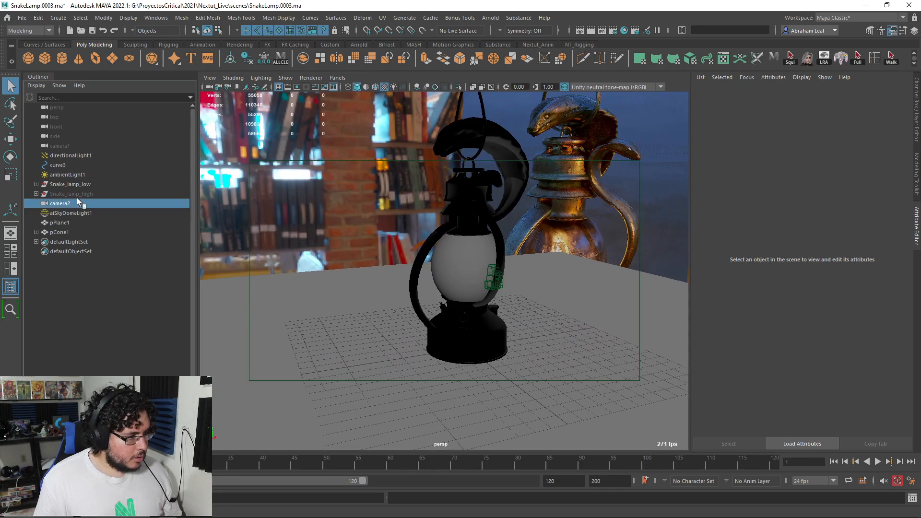
{"action": "left_click", "coordinate": [336, 77]}
{"action": "left_click", "coordinate": [384, 114]}
{"action": "left_click_drag", "start_coordinate": [384, 114], "coordinate": [451, 254], "text": "alt"}
{"action": "right_click_drag", "start_coordinate": [450, 255], "coordinate": [618, 204], "text": "alt"}
Disable adaptive sampling in the Arnold Renderer sampling settings and close the render settings
{"action": "left_click", "coordinate": [490, 19]}
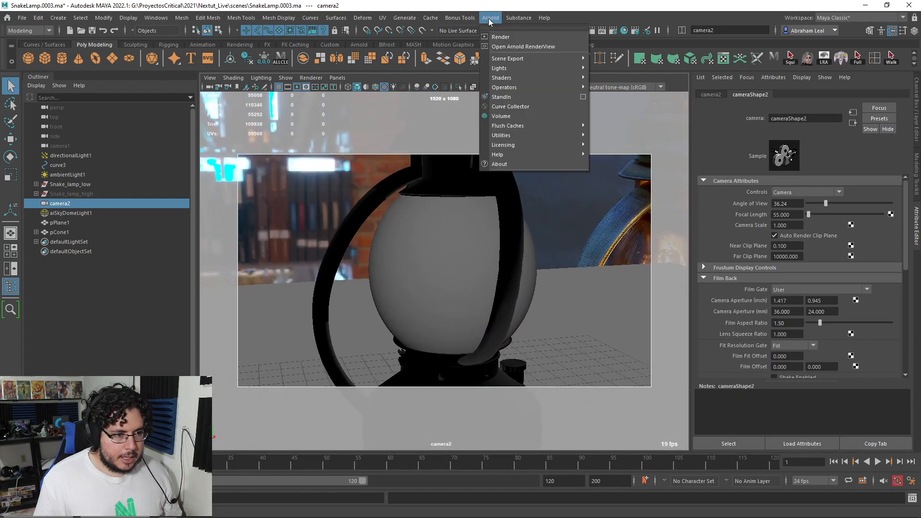
{"action": "left_click", "coordinate": [613, 31]}
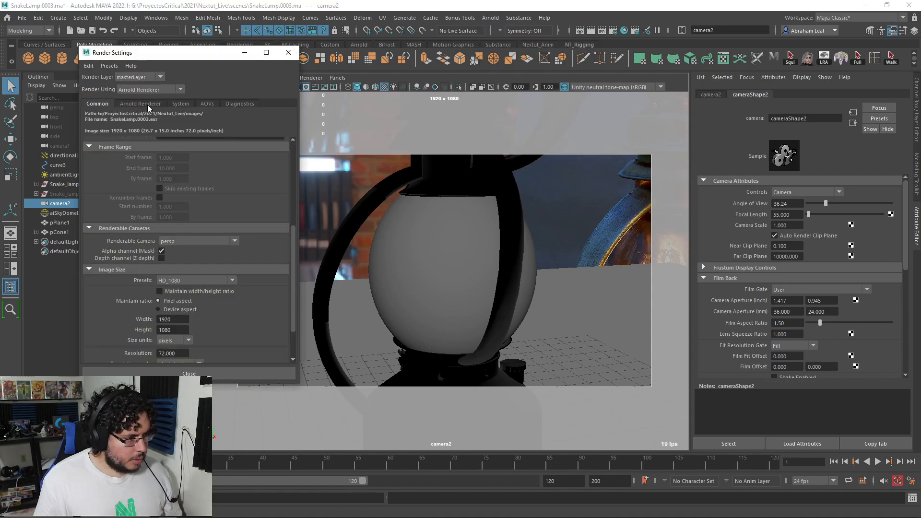
{"action": "left_click", "coordinate": [148, 106]}
{"action": "left_click", "coordinate": [162, 239]}
{"action": "left_click", "coordinate": [288, 52]}
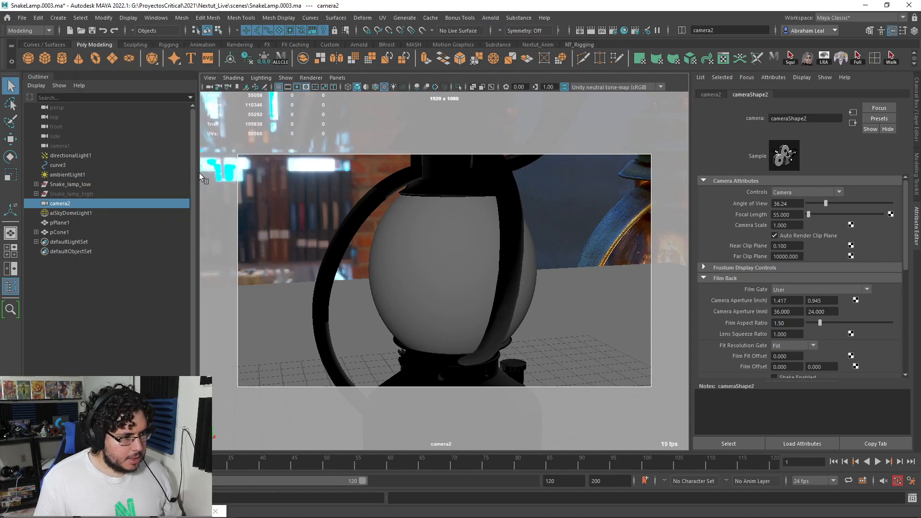
{"action": "left_click", "coordinate": [169, 515]}
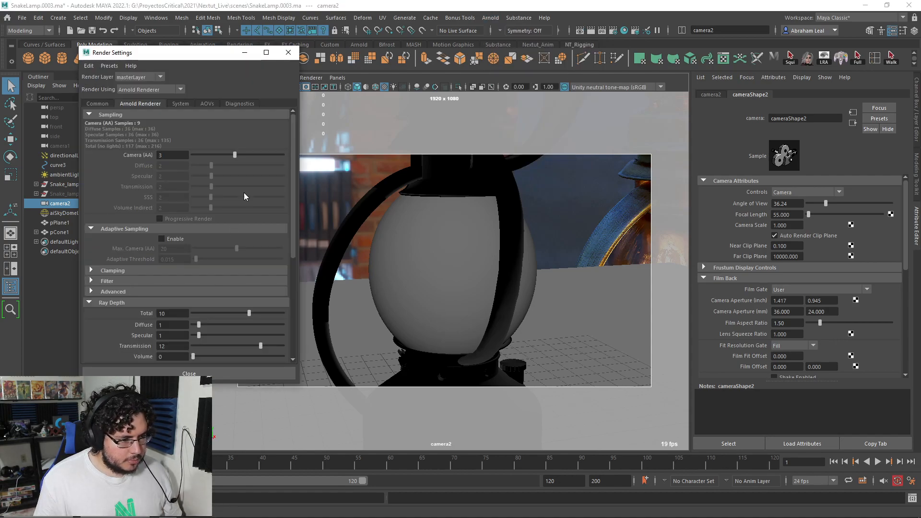
{"action": "left_click", "coordinate": [289, 53]}
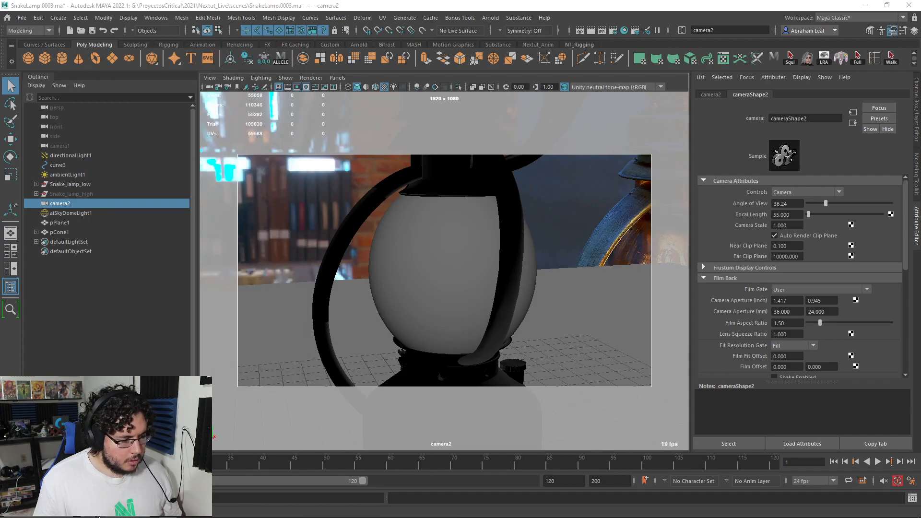
Bring up the Arnold RenderView with the camera2 render and stop the running render
{"action": "left_click", "coordinate": [99, 517]}
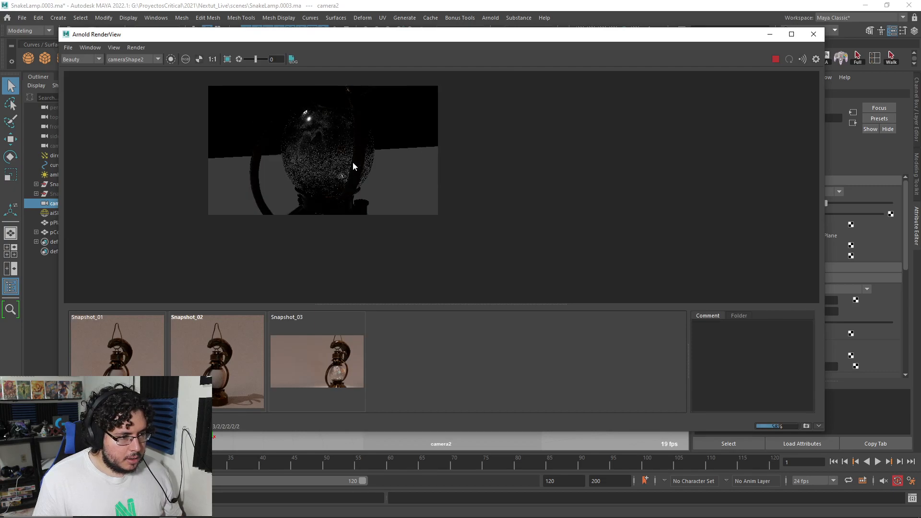
{"action": "left_click", "coordinate": [776, 58]}
{"action": "left_click_drag", "start_coordinate": [720, 34], "coordinate": [740, 25]}
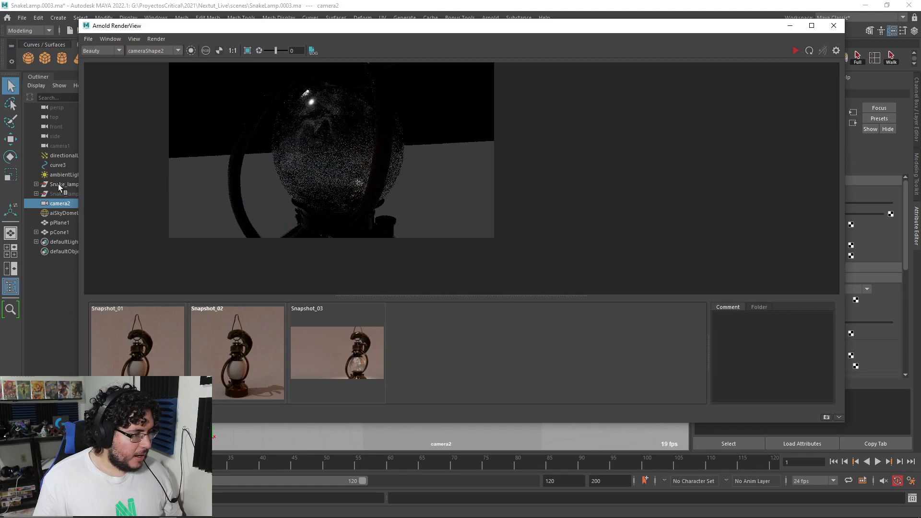
Select the mesh light under pCone1 and set its exposure to 10
{"action": "left_click", "coordinate": [36, 232]}
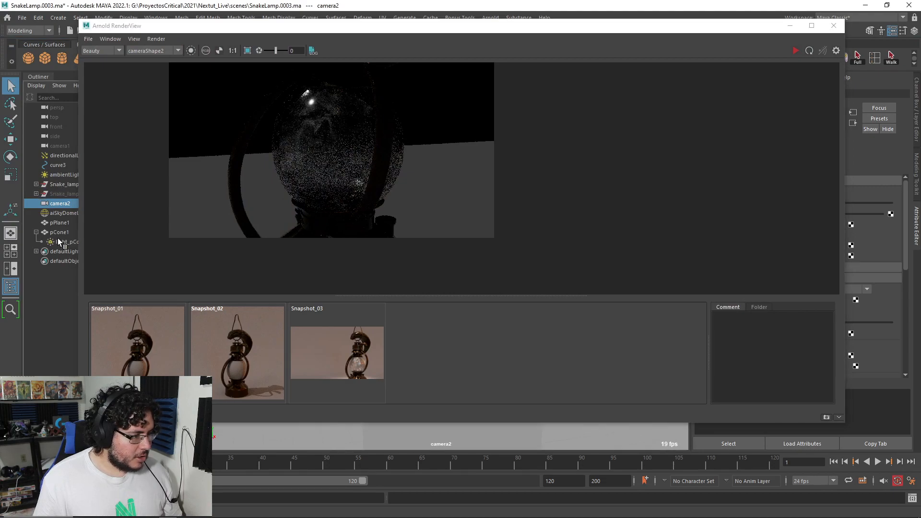
{"action": "left_click", "coordinate": [61, 241]}
{"action": "left_click_drag", "start_coordinate": [844, 163], "coordinate": [632, 179]}
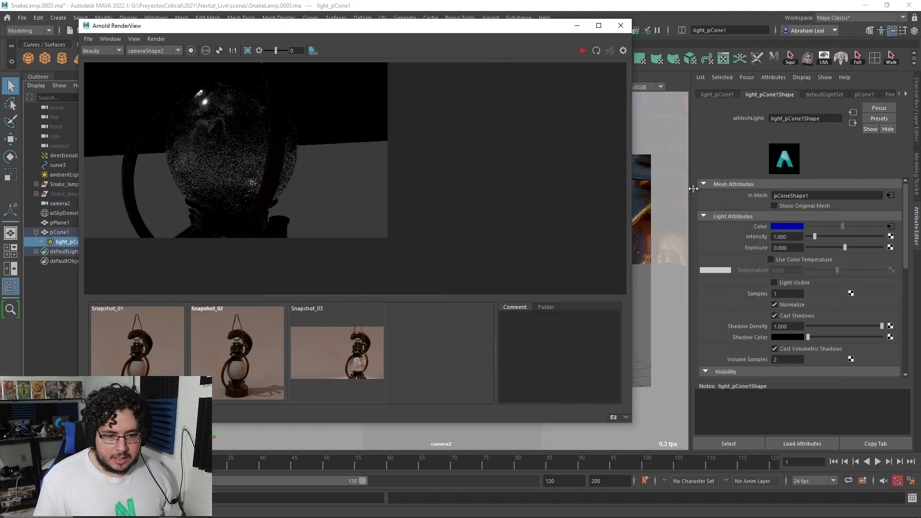
{"action": "left_click", "coordinate": [791, 247]}
{"action": "type", "text": "10"}
{"action": "key", "text": "Return"}
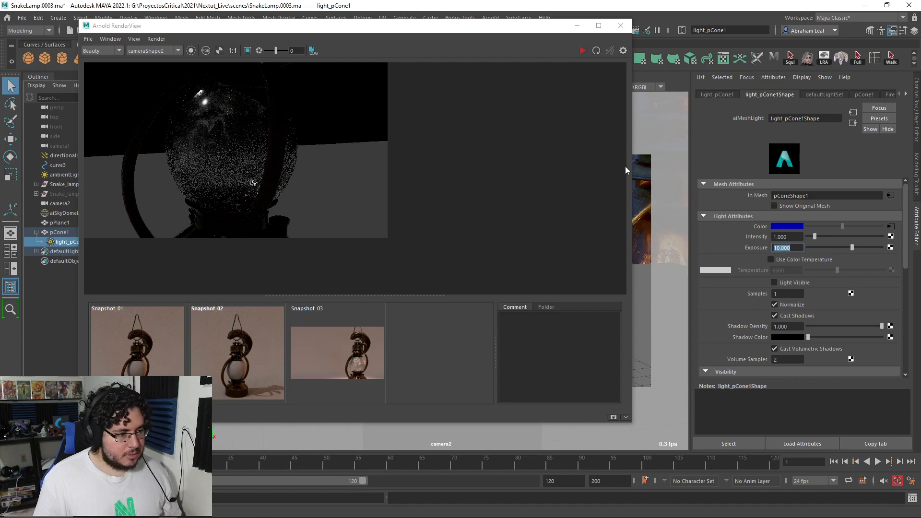
Restart the Arnold render and inspect the flame's light through the glass globe
{"action": "left_click", "coordinate": [582, 51]}
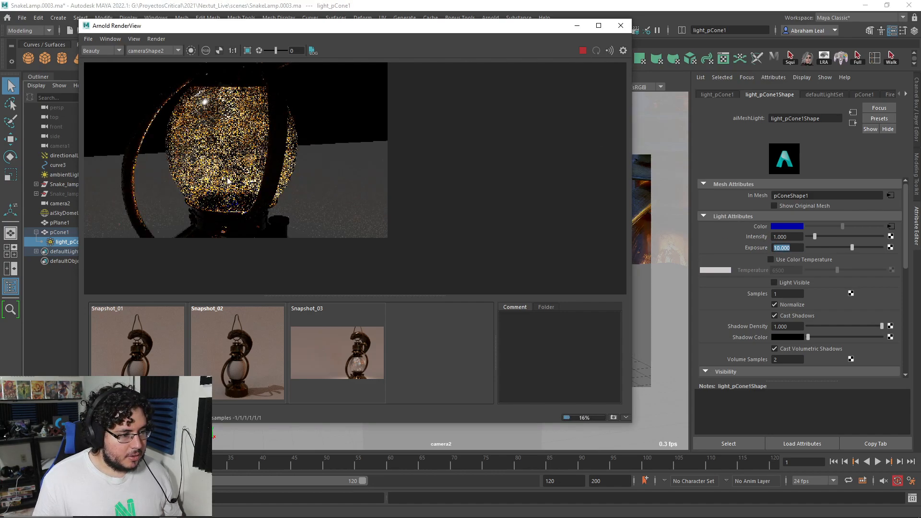
{"action": "scroll", "coordinate": [228, 178], "scroll_direction": "up", "scroll_amount": 5}
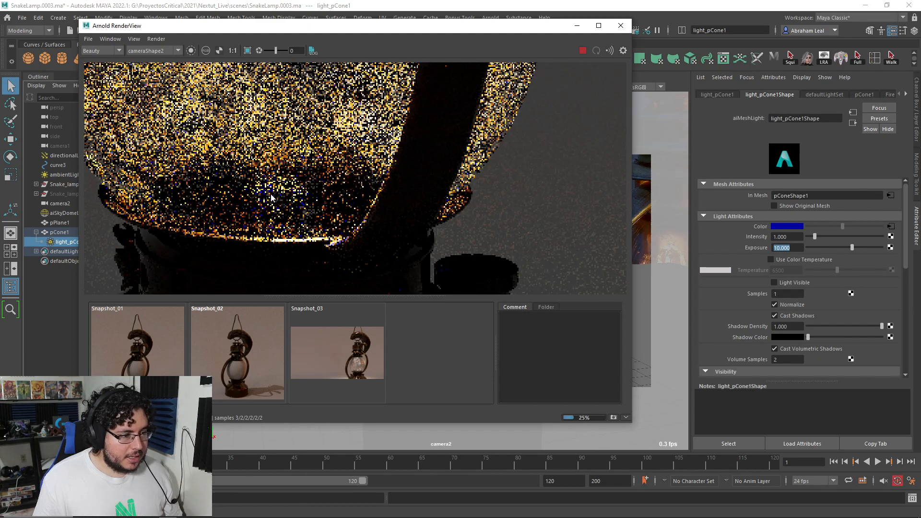
{"action": "scroll", "coordinate": [283, 193], "scroll_direction": "down", "scroll_amount": 4}
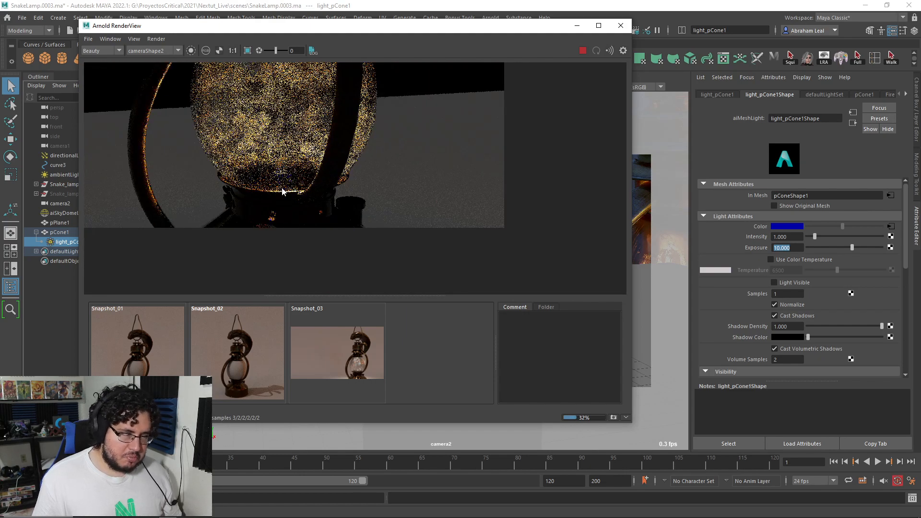
{"action": "scroll", "coordinate": [283, 190], "scroll_direction": "up", "scroll_amount": 2}
{"action": "scroll", "coordinate": [291, 184], "scroll_direction": "down", "scroll_amount": 5}
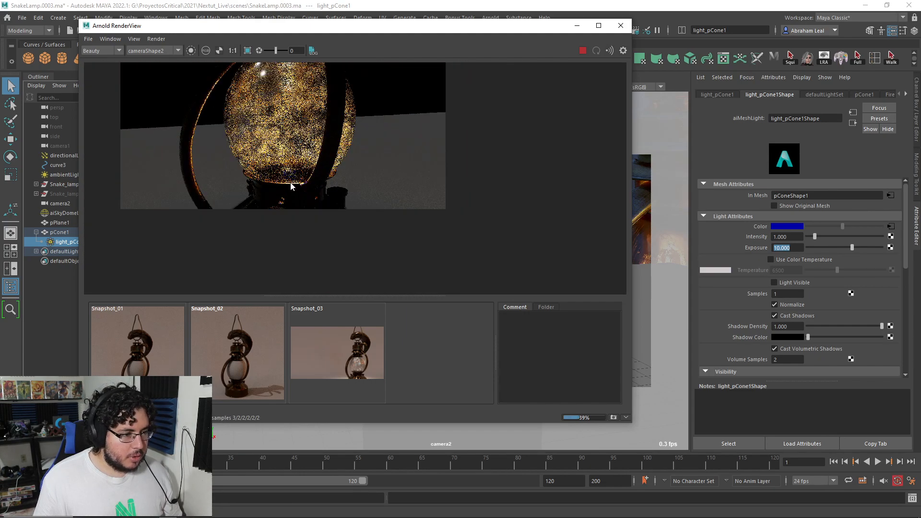
{"action": "scroll", "coordinate": [289, 177], "scroll_direction": "down", "scroll_amount": 3}
{"action": "scroll", "coordinate": [290, 179], "scroll_direction": "up", "scroll_amount": 5}
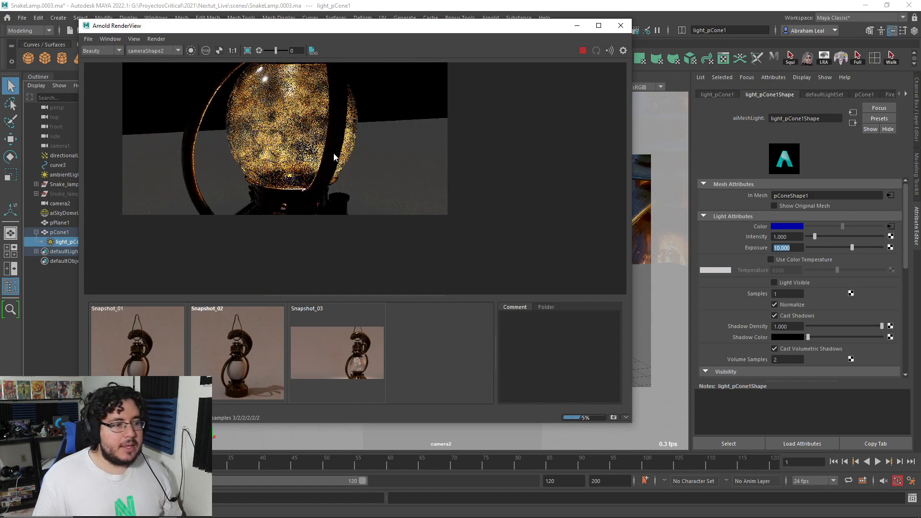
Make the mesh light visible in the render and open the FireRamp texture feeding its color
{"action": "left_click", "coordinate": [778, 282]}
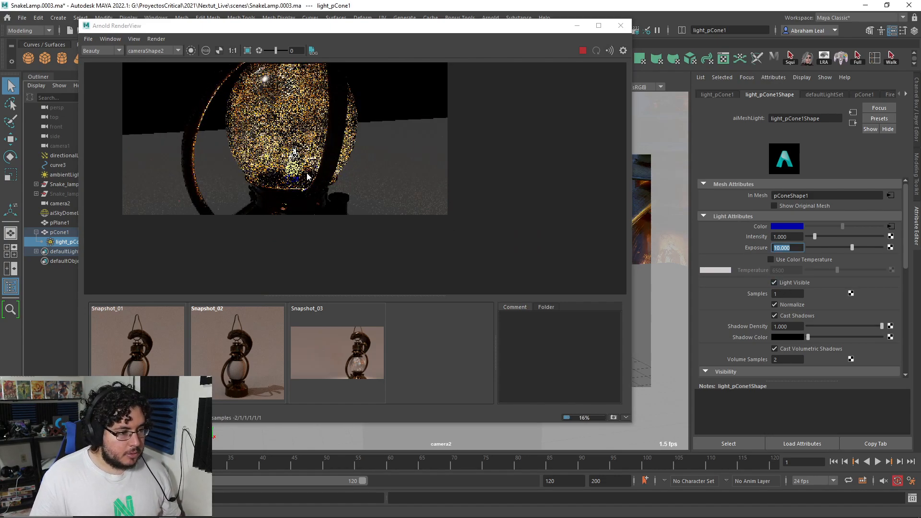
{"action": "scroll", "coordinate": [309, 187], "scroll_direction": "up", "scroll_amount": 1}
{"action": "scroll", "coordinate": [288, 199], "scroll_direction": "up", "scroll_amount": 2}
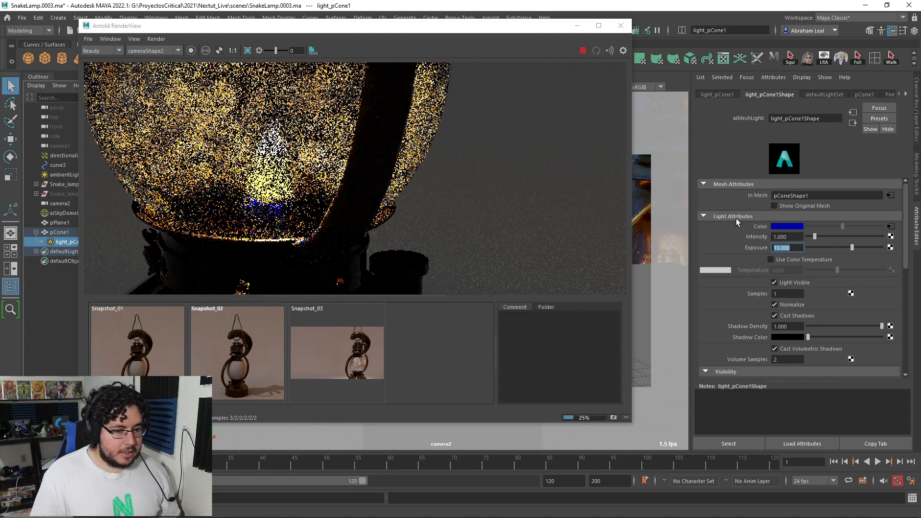
{"action": "left_click", "coordinate": [891, 226]}
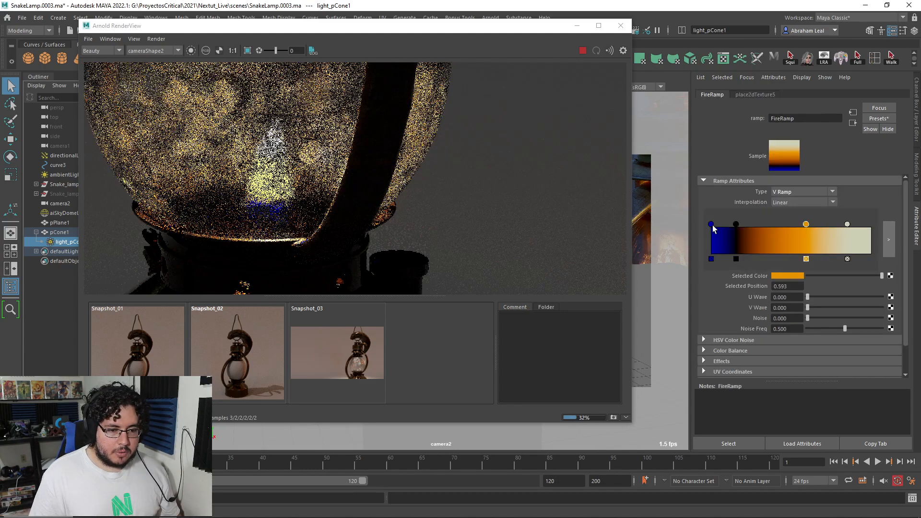
Recolor the FireRamp's blue start marker to a darkened red
{"action": "left_click", "coordinate": [785, 276]}
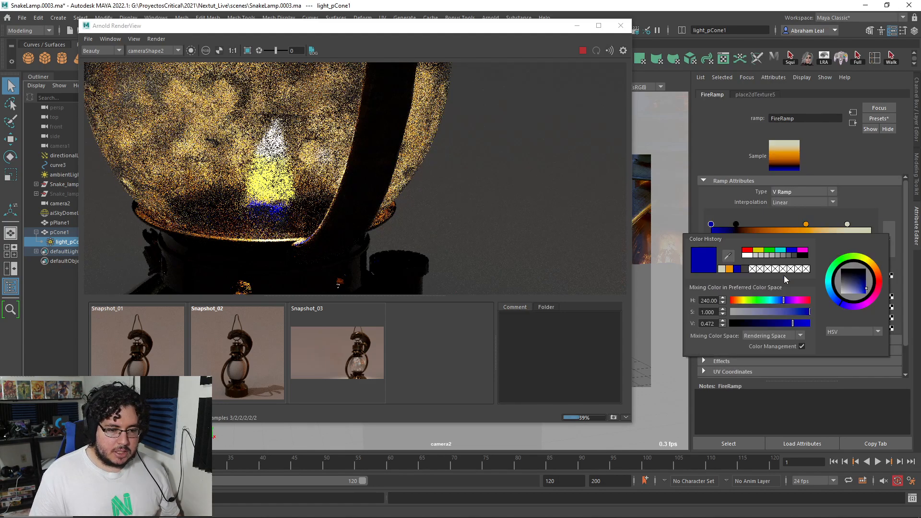
{"action": "left_click", "coordinate": [730, 269]}
{"action": "left_click", "coordinate": [734, 300]}
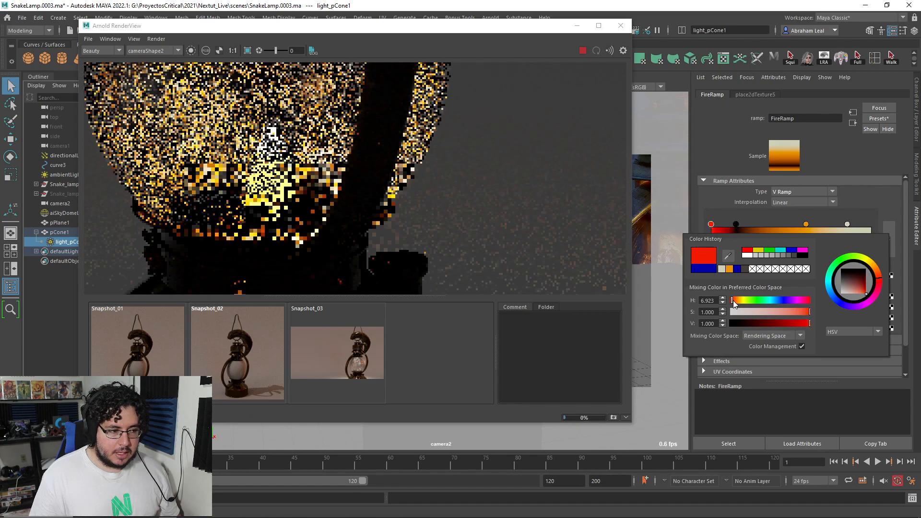
{"action": "left_click_drag", "start_coordinate": [768, 324], "coordinate": [793, 324]}
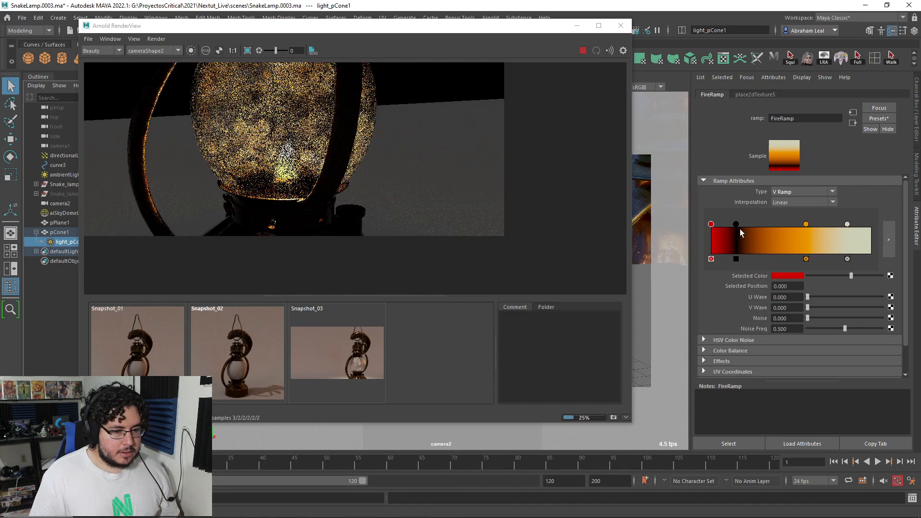
{"action": "left_click", "coordinate": [790, 278]}
{"action": "left_click_drag", "start_coordinate": [786, 314], "coordinate": [799, 314]}
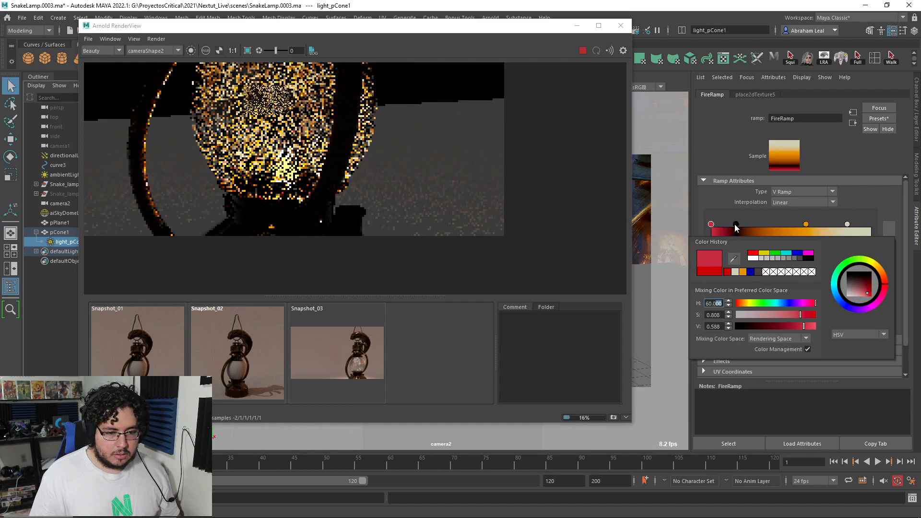
Delete the ramp's black and red markers and move the orange marker to position 0.518
{"action": "left_click", "coordinate": [736, 259]}
{"action": "left_click", "coordinate": [711, 259]}
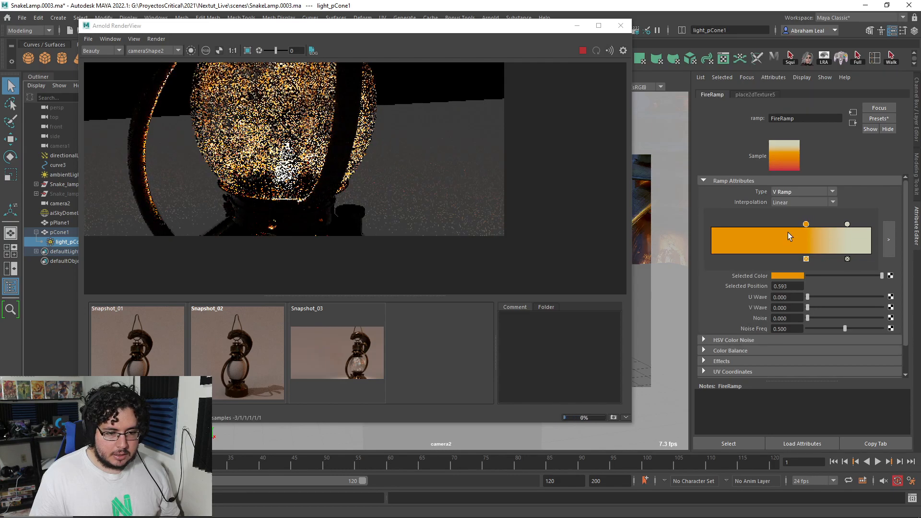
{"action": "mouse_move", "coordinate": [806, 224]}
{"action": "left_mouse_down"}
{"action": "mouse_move", "coordinate": [725, 224]}
{"action": "mouse_move", "coordinate": [794, 226]}
{"action": "left_mouse_up"}
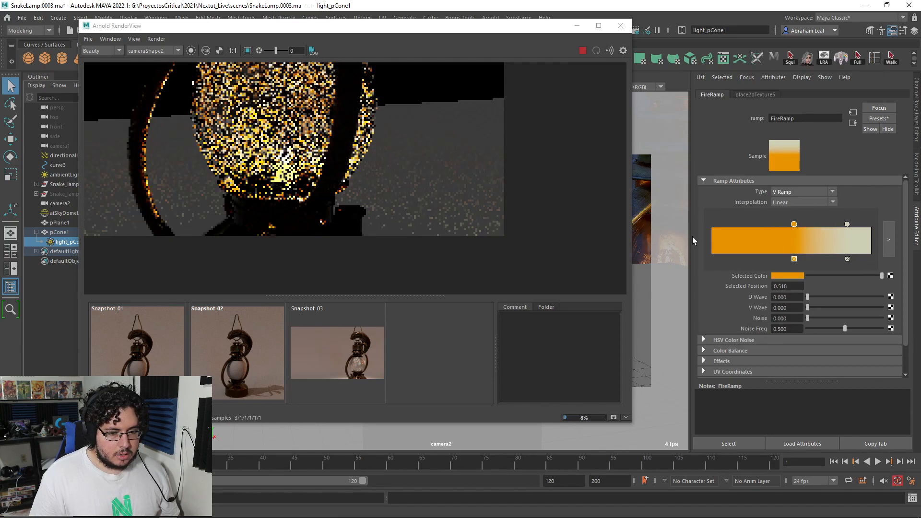
Color a new ramp marker at position 0 dark red-orange, hue 11.538 and value 0.461, and check the flame in the render
{"action": "left_click", "coordinate": [785, 276]}
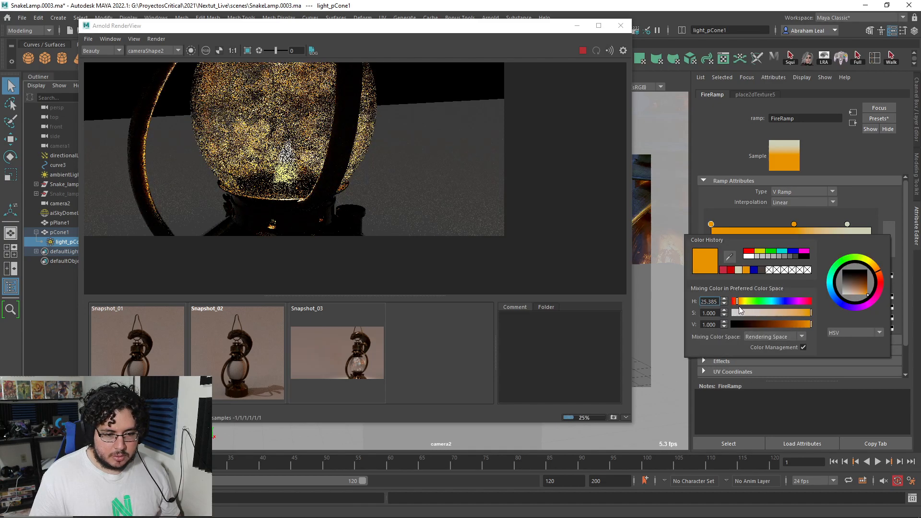
{"action": "left_click", "coordinate": [737, 303]}
{"action": "left_click", "coordinate": [793, 324]}
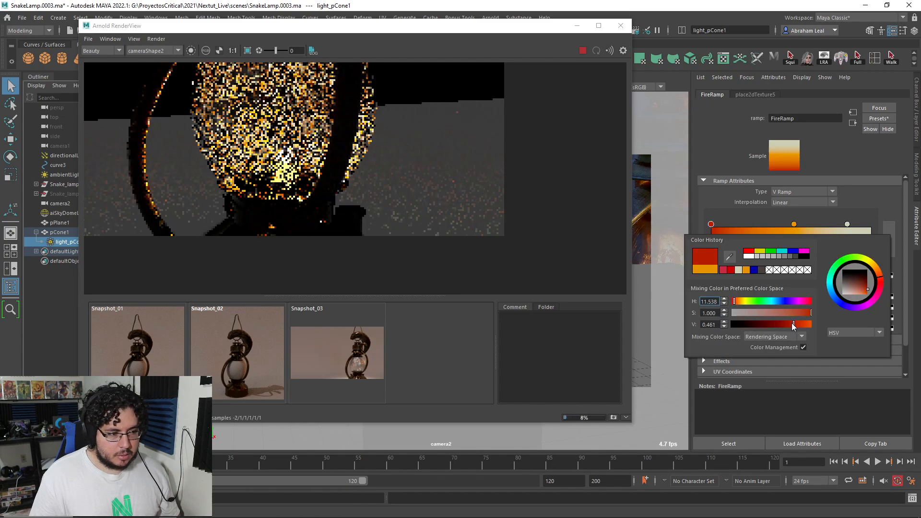
{"action": "scroll", "coordinate": [319, 130], "scroll_direction": "down", "scroll_amount": 5}
{"action": "scroll", "coordinate": [314, 132], "scroll_direction": "up", "scroll_amount": 6}
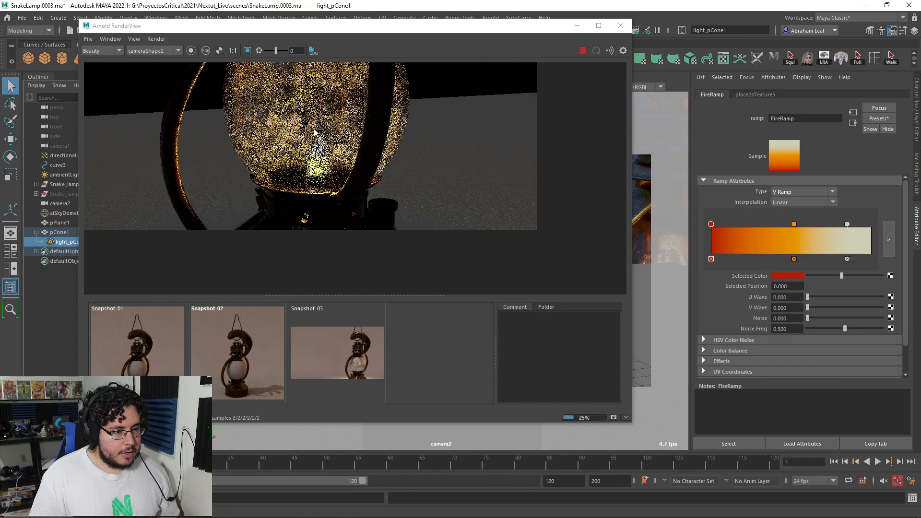
{"action": "scroll", "coordinate": [331, 171], "scroll_direction": "down", "scroll_amount": 1}
{"action": "scroll", "coordinate": [328, 170], "scroll_direction": "up", "scroll_amount": 1}
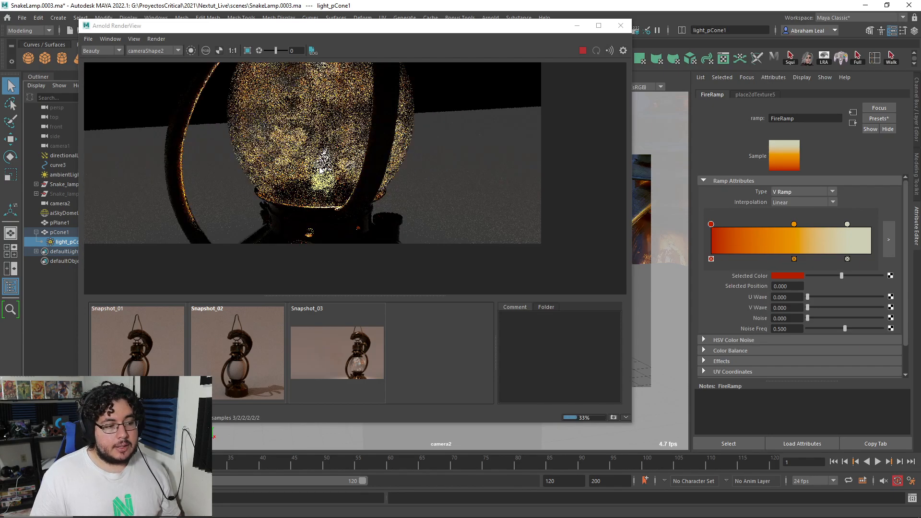
{"action": "scroll", "coordinate": [324, 170], "scroll_direction": "down", "scroll_amount": 3}
{"action": "scroll", "coordinate": [320, 170], "scroll_direction": "up", "scroll_amount": 1}
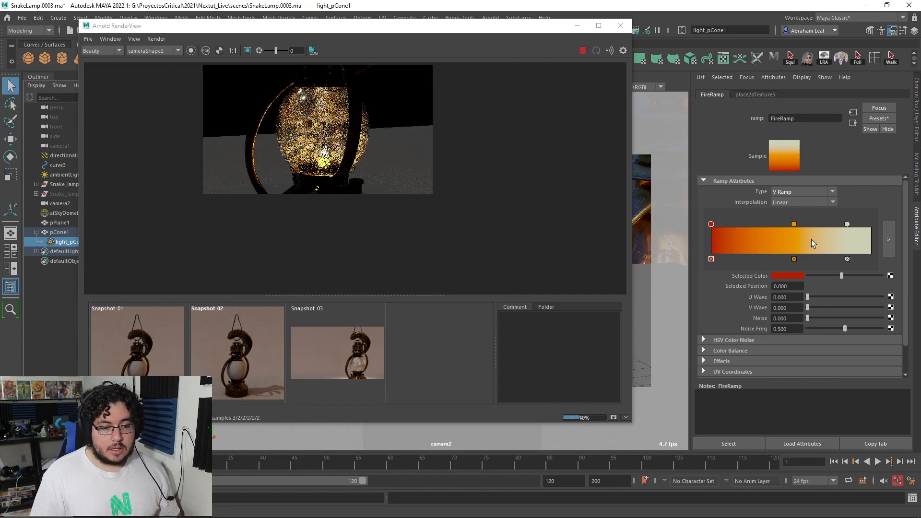
Enable color temperature on the flame's mesh light, lower it to 3783, and check the render
{"action": "left_click", "coordinate": [57, 245]}
{"action": "left_click", "coordinate": [777, 262]}
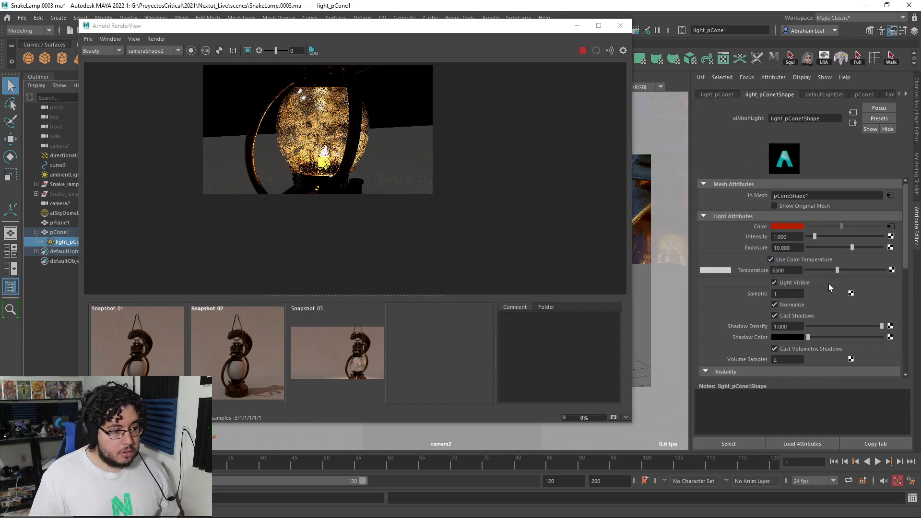
{"action": "left_click_drag", "start_coordinate": [837, 270], "coordinate": [822, 273]}
{"action": "scroll", "coordinate": [468, 169], "scroll_direction": "up", "scroll_amount": 3}
{"action": "scroll", "coordinate": [389, 129], "scroll_direction": "down", "scroll_amount": 5}
{"action": "scroll", "coordinate": [388, 126], "scroll_direction": "up", "scroll_amount": 4}
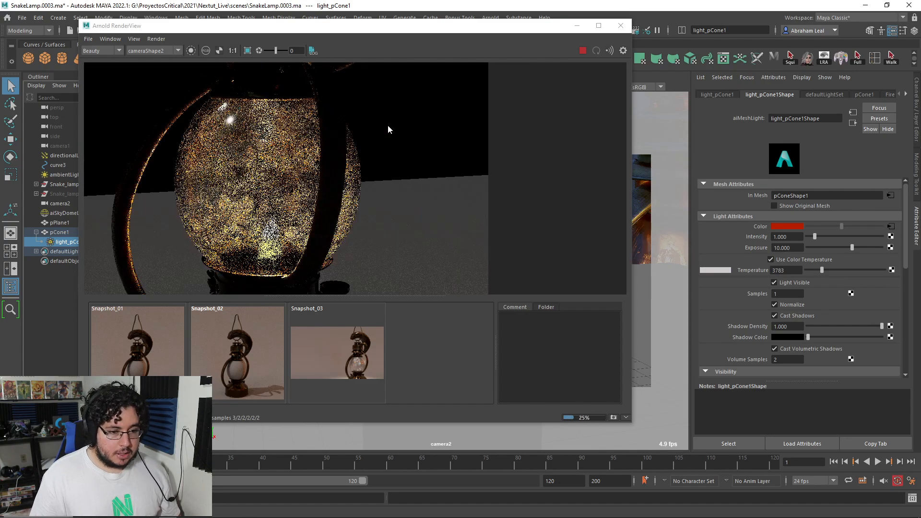
{"action": "scroll", "coordinate": [362, 163], "scroll_direction": "down", "scroll_amount": 2}
{"action": "scroll", "coordinate": [292, 223], "scroll_direction": "down", "scroll_amount": 3}
{"action": "scroll", "coordinate": [293, 223], "scroll_direction": "down", "scroll_amount": 1}
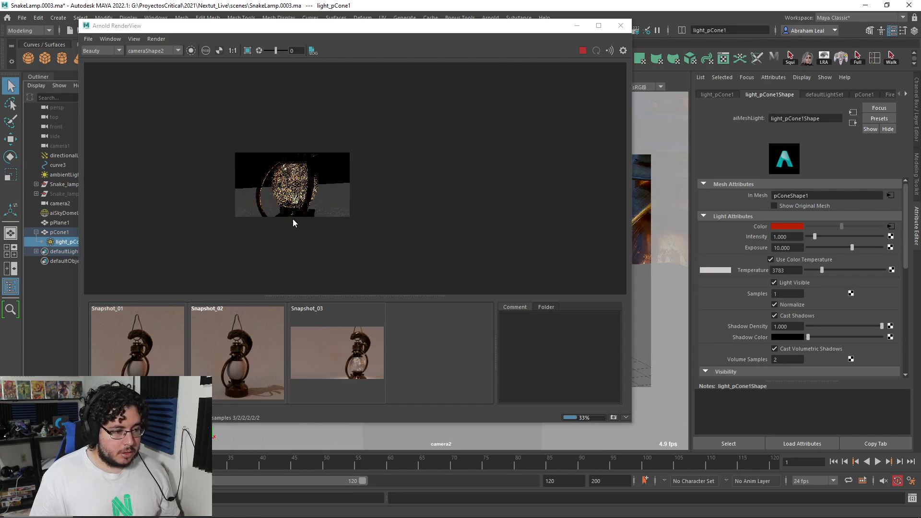
{"action": "scroll", "coordinate": [294, 222], "scroll_direction": "up", "scroll_amount": 4}
Replace the FireRamp's pale end marker with a desaturated light orange marker at position 1.000
{"action": "left_click", "coordinate": [890, 226]}
{"action": "left_click", "coordinate": [847, 259]}
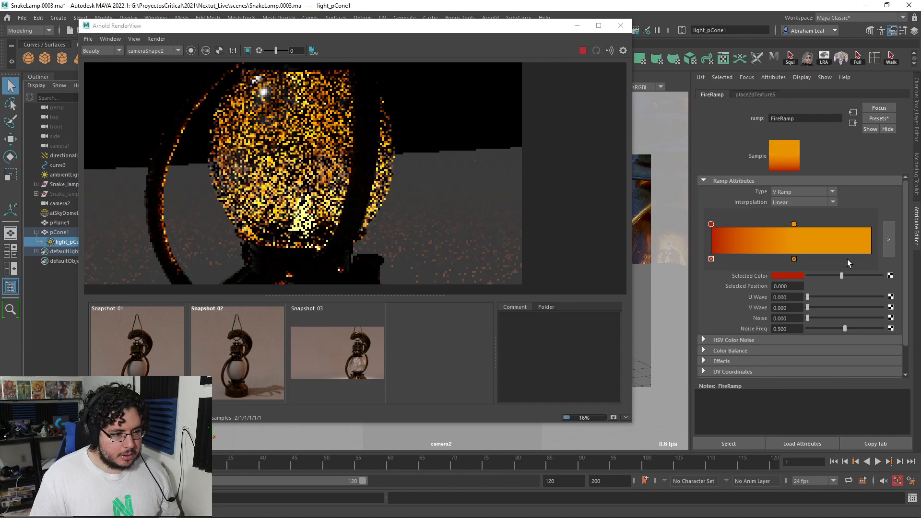
{"action": "scroll", "coordinate": [360, 166], "scroll_direction": "down", "scroll_amount": 4}
{"action": "left_click", "coordinate": [870, 235]}
{"action": "left_click", "coordinate": [787, 276]}
{"action": "left_click_drag", "start_coordinate": [810, 312], "coordinate": [799, 313]}
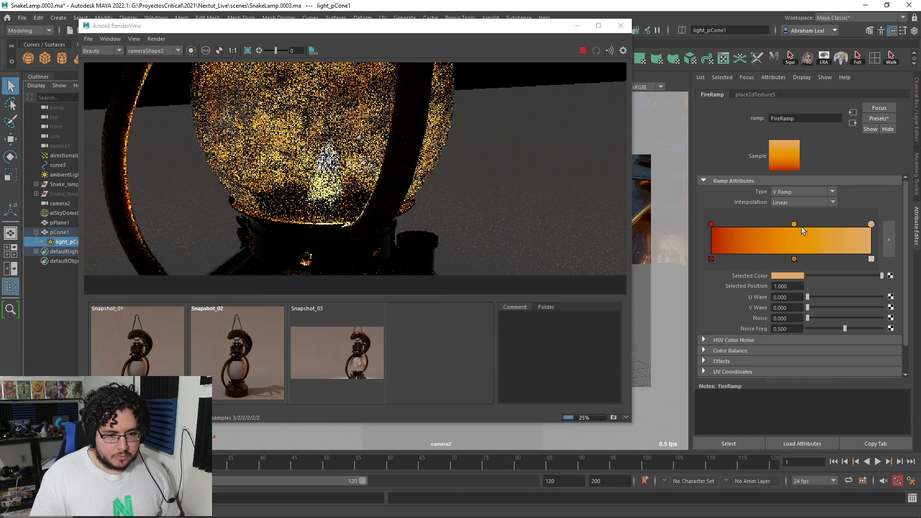
Move the FireRamp's orange marker to about position 0.36 and its light orange end marker to 0.880
{"action": "left_click_drag", "start_coordinate": [794, 225], "coordinate": [769, 224]}
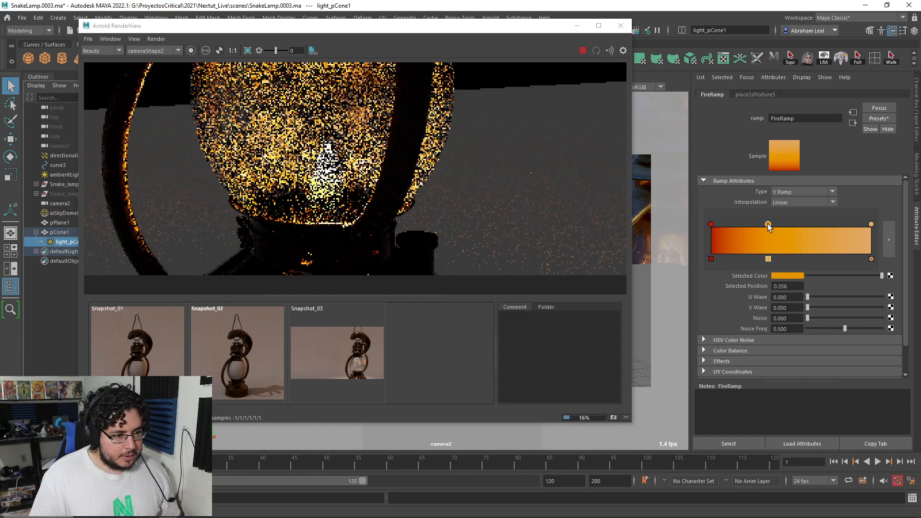
{"action": "left_click_drag", "start_coordinate": [868, 224], "coordinate": [852, 224]}
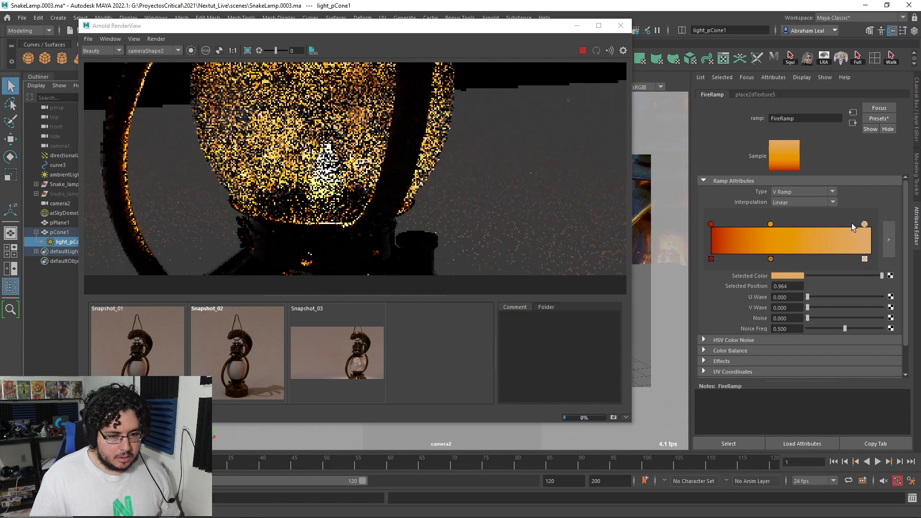
{"action": "scroll", "coordinate": [355, 200], "scroll_direction": "down", "scroll_amount": 5}
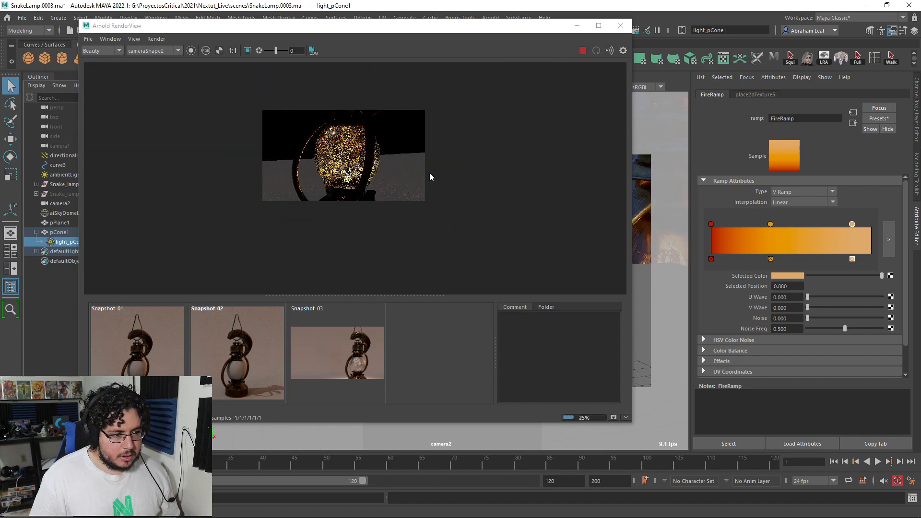
Pull camera2 back until the whole lamp and its handle are in frame, and restart the render
{"action": "left_click", "coordinate": [583, 52]}
{"action": "left_click_drag", "start_coordinate": [528, 25], "coordinate": [335, 26]}
{"action": "scroll", "coordinate": [517, 249], "scroll_direction": "down", "scroll_amount": 5}
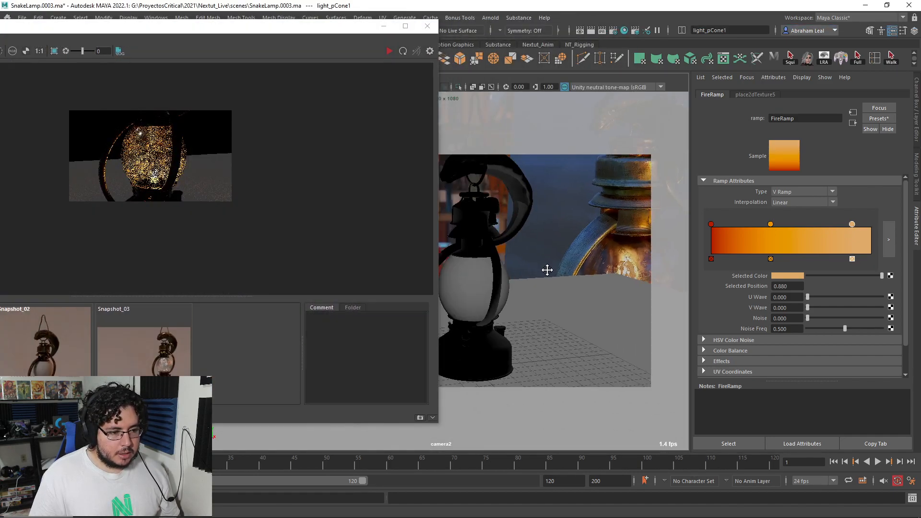
{"action": "middle_click_drag", "start_coordinate": [543, 268], "coordinate": [396, 187], "text": "alt"}
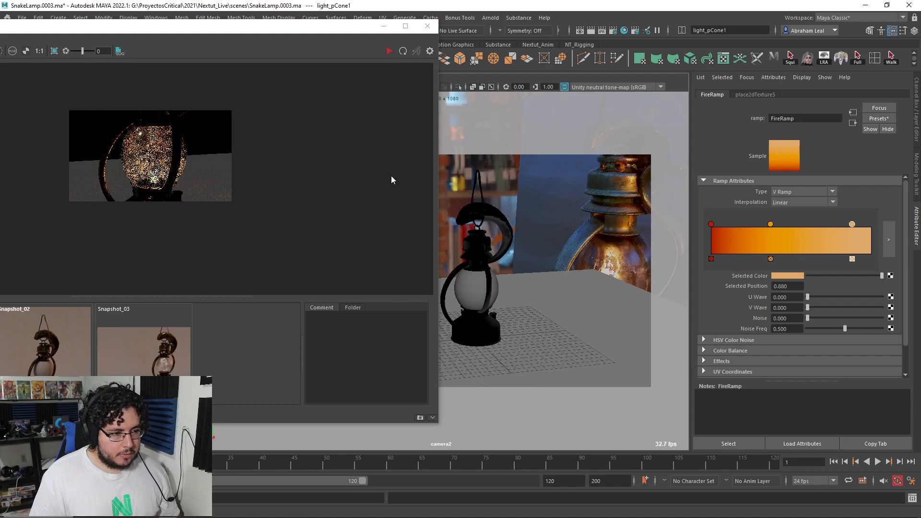
{"action": "left_click", "coordinate": [389, 51]}
{"action": "scroll", "coordinate": [168, 183], "scroll_direction": "up", "scroll_amount": 5}
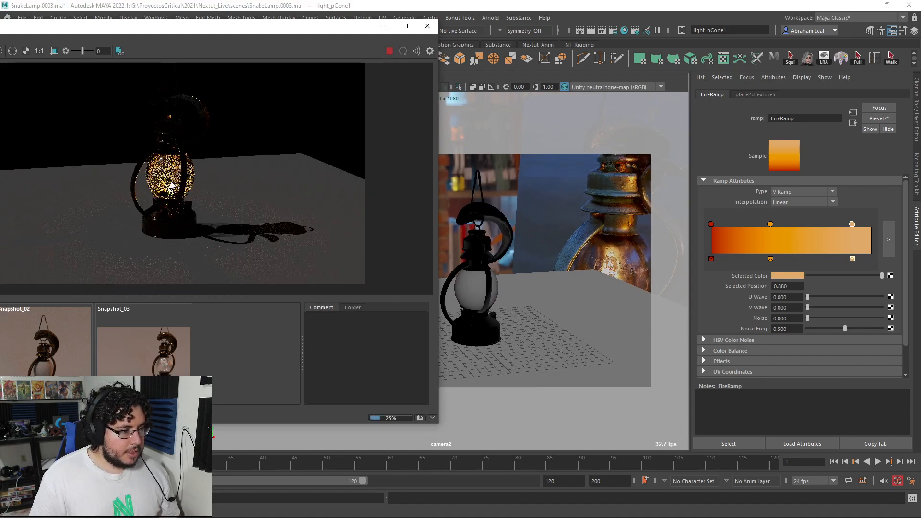
Refine the camera2 composition into a wider shot of the lamp standing on the floor plane
{"action": "scroll", "coordinate": [199, 184], "scroll_direction": "down", "scroll_amount": 2}
{"action": "scroll", "coordinate": [459, 199], "scroll_direction": "down", "scroll_amount": 3}
{"action": "middle_click_drag", "start_coordinate": [459, 199], "coordinate": [520, 182], "text": "alt"}
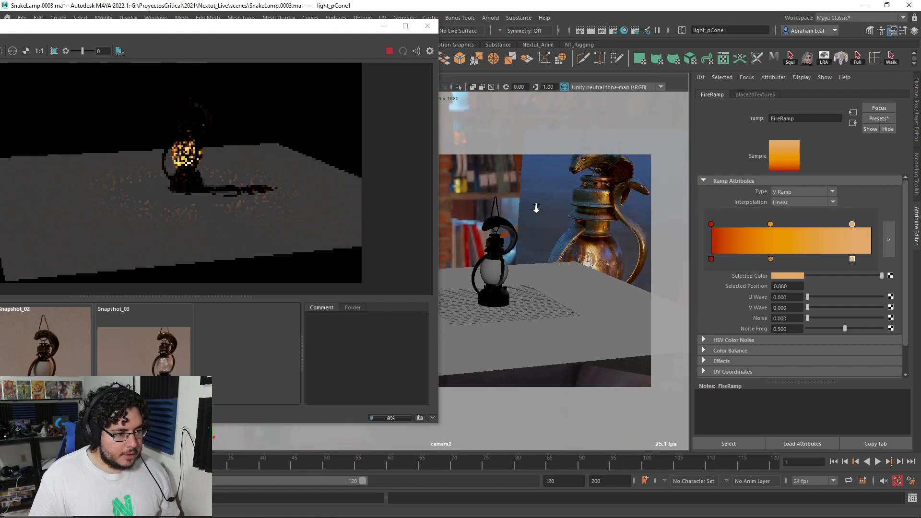
{"action": "right_click_drag", "start_coordinate": [532, 206], "coordinate": [592, 253], "text": "alt"}
{"action": "middle_click_drag", "start_coordinate": [592, 253], "coordinate": [545, 251], "text": "alt"}
{"action": "right_click_drag", "start_coordinate": [545, 250], "coordinate": [480, 219], "text": "alt"}
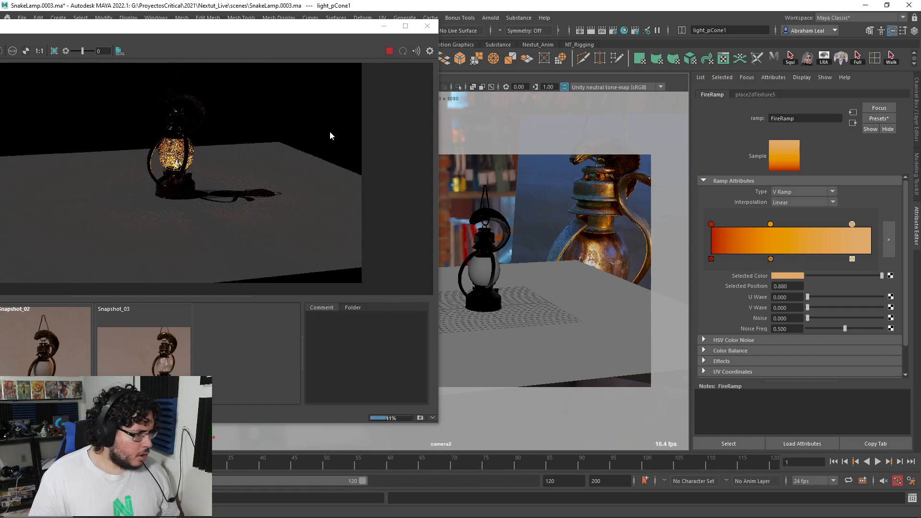
Set the sky dome light's intensity to 1.000 and its exposure to -4, checking the lamp in the render
{"action": "left_click", "coordinate": [389, 51]}
{"action": "left_click", "coordinate": [465, 160]}
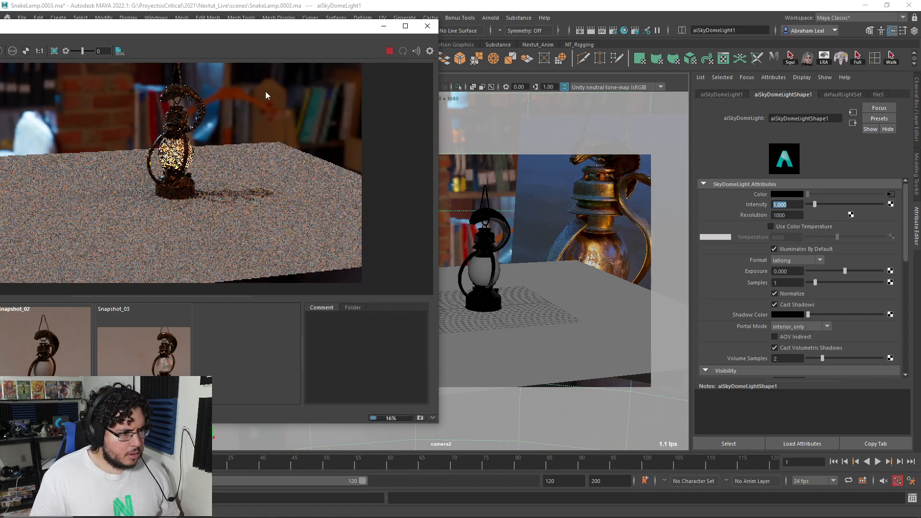
{"action": "scroll", "coordinate": [198, 140], "scroll_direction": "up", "scroll_amount": 5}
{"action": "middle_click_drag", "start_coordinate": [188, 160], "coordinate": [211, 173]}
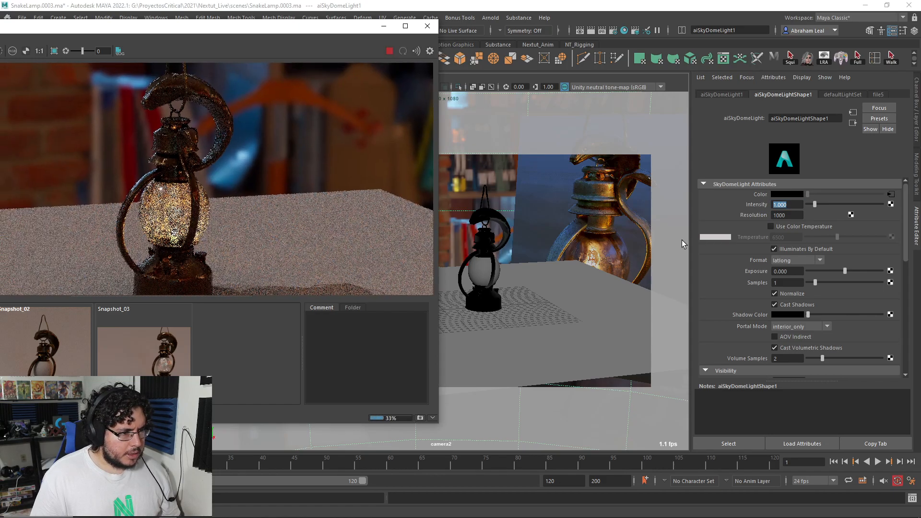
{"action": "double_click", "coordinate": [779, 271]}
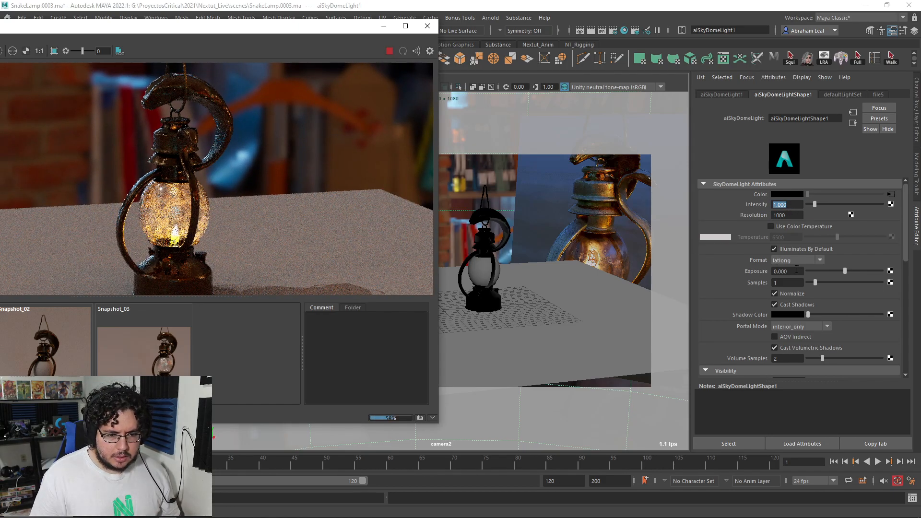
{"action": "type", "text": "-4"}
{"action": "key", "text": "Return"}
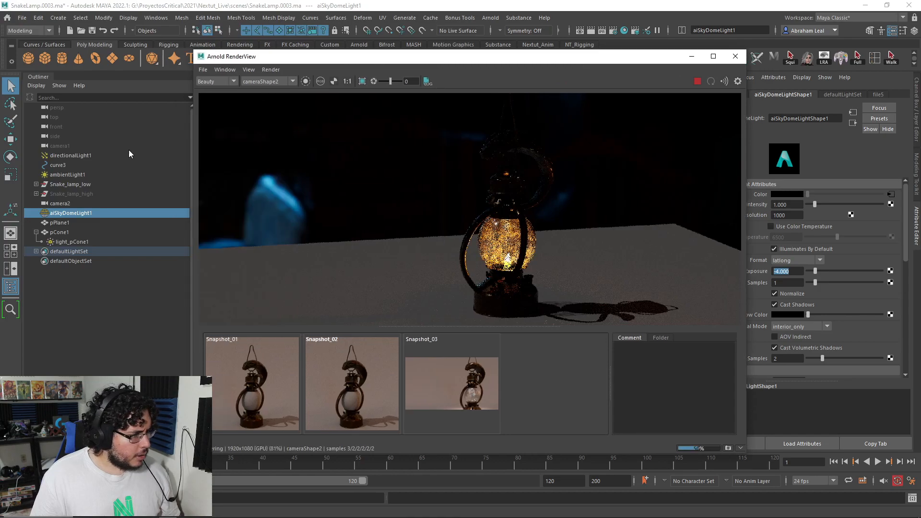
Delete directionalLight1 and ambientLight1 from the scene and check the flame's lighting in the render
{"action": "left_click", "coordinate": [75, 157]}
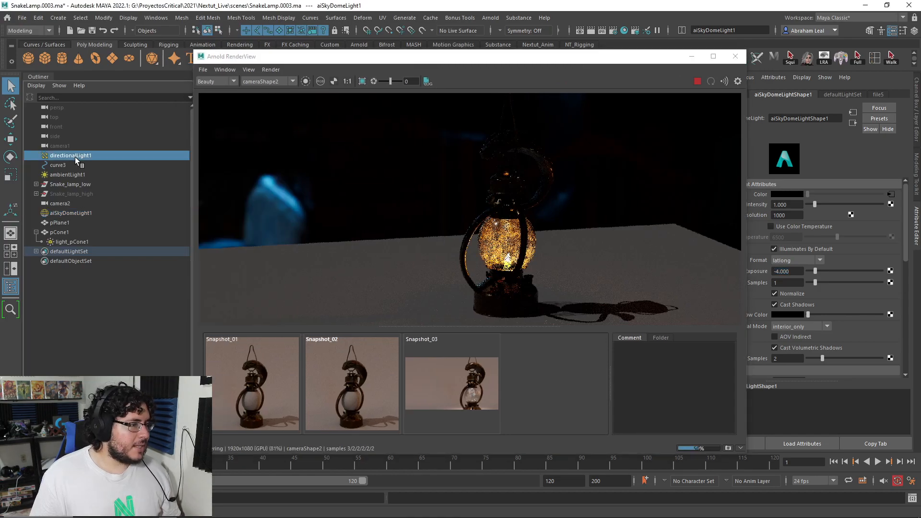
{"action": "key", "text": "Delete"}
{"action": "left_click", "coordinate": [76, 167]}
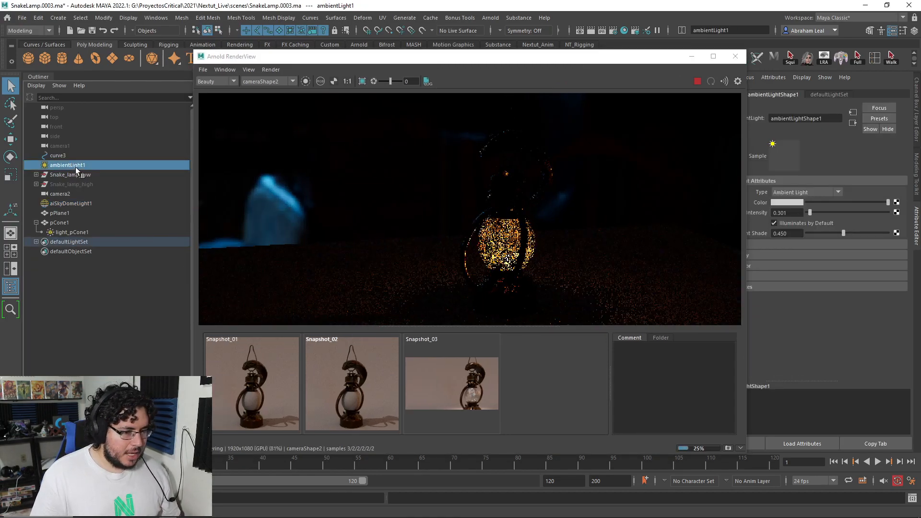
{"action": "key", "text": "Delete"}
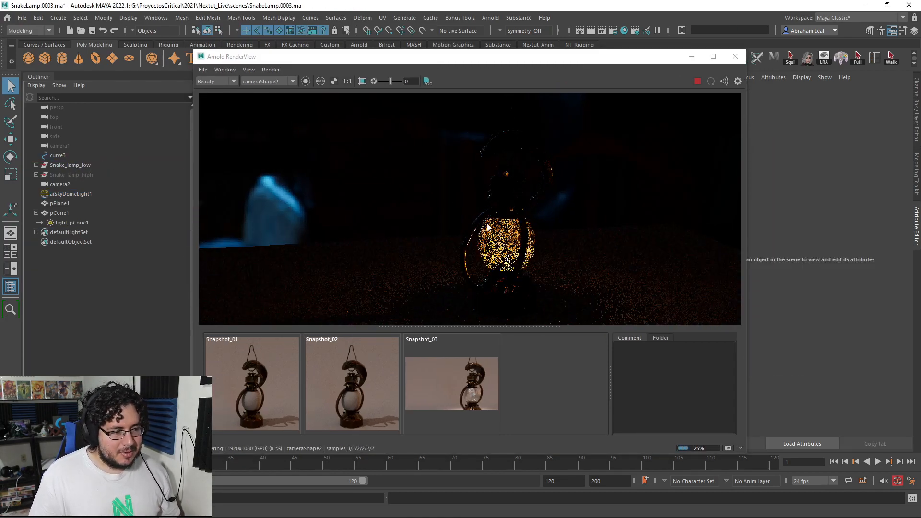
{"action": "scroll", "coordinate": [483, 222], "scroll_direction": "up", "scroll_amount": 2}
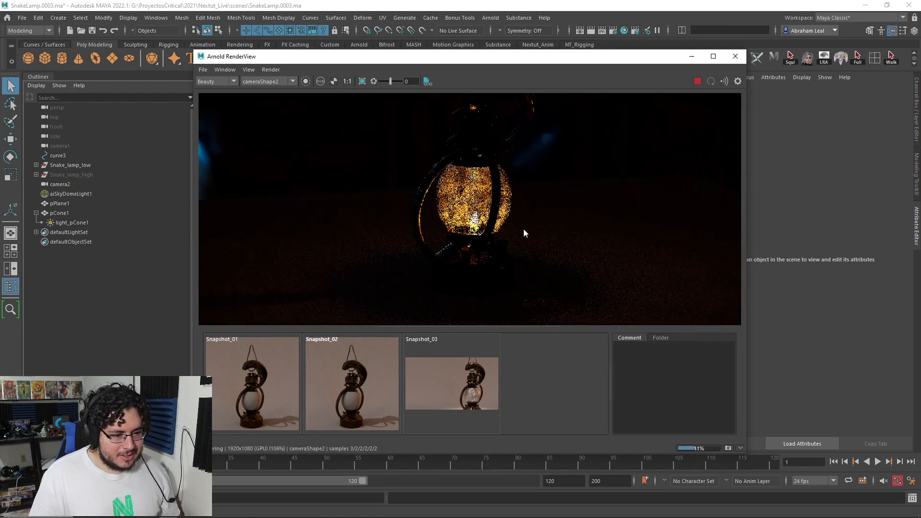
{"action": "scroll", "coordinate": [508, 226], "scroll_direction": "down", "scroll_amount": 5}
{"action": "scroll", "coordinate": [487, 234], "scroll_direction": "up", "scroll_amount": 5}
{"action": "scroll", "coordinate": [532, 163], "scroll_direction": "down", "scroll_amount": 4}
Try an exposure of -2 on the sky dome light and settle on -3 for the night background
{"action": "left_click_drag", "start_coordinate": [550, 62], "coordinate": [296, 58]}
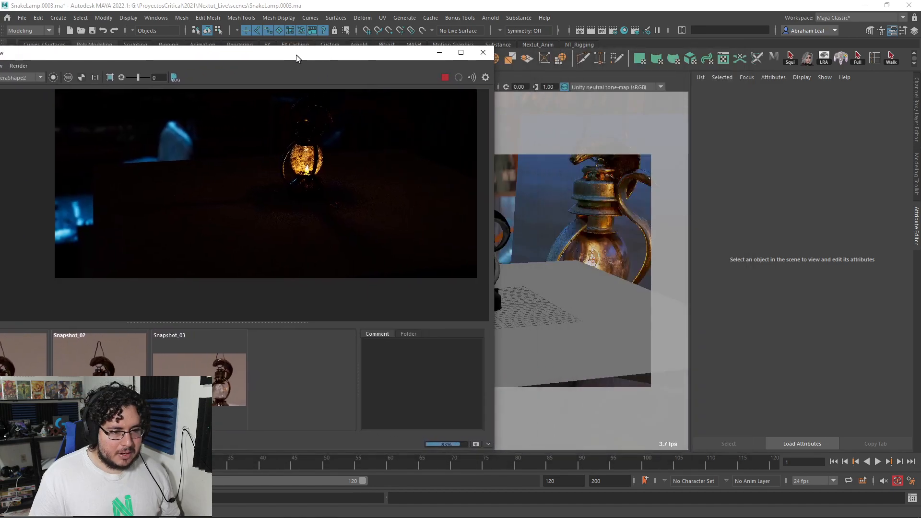
{"action": "left_click", "coordinate": [536, 215]}
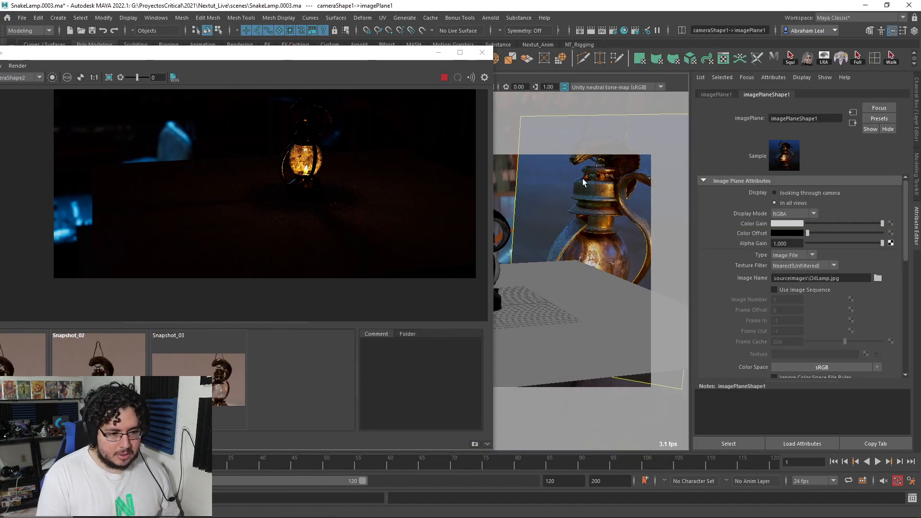
{"action": "left_click", "coordinate": [509, 173]}
{"action": "type", "text": "-2"}
{"action": "key", "text": "Return"}
{"action": "scroll", "coordinate": [322, 174], "scroll_direction": "up", "scroll_amount": 2}
{"action": "type", "text": "-3"}
{"action": "key", "text": "Return"}
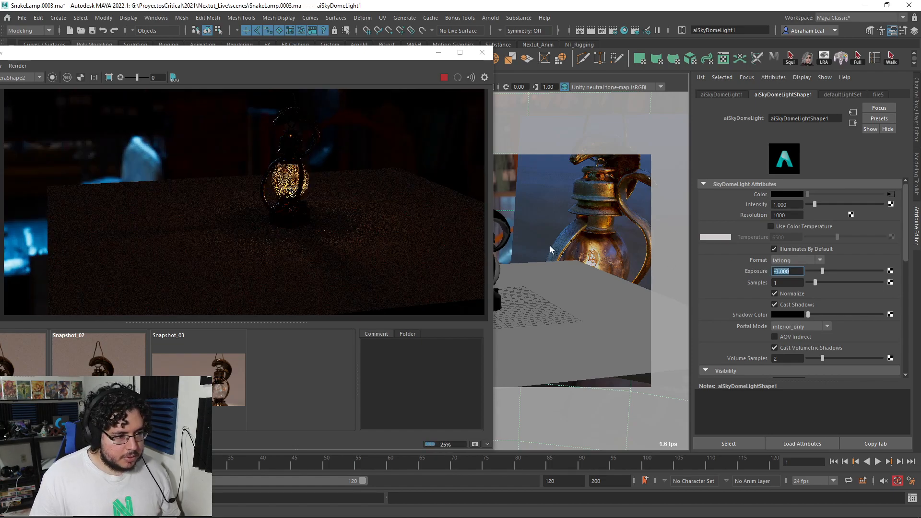
Lower the flame mesh light's shadow density to 0.487 as a trial and adjust it to 0.684
{"action": "left_click_drag", "start_coordinate": [341, 57], "coordinate": [529, 42]}
{"action": "left_click", "coordinate": [98, 222]}
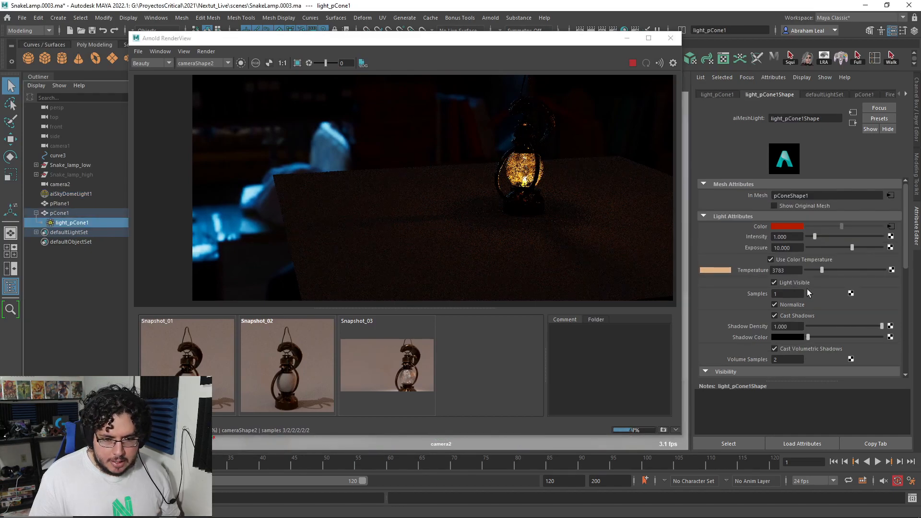
{"action": "mouse_move", "coordinate": [839, 327]}
{"action": "left_mouse_down"}
{"action": "mouse_move", "coordinate": [893, 323]}
{"action": "mouse_move", "coordinate": [798, 330]}
{"action": "mouse_move", "coordinate": [842, 327]}
{"action": "left_mouse_up"}
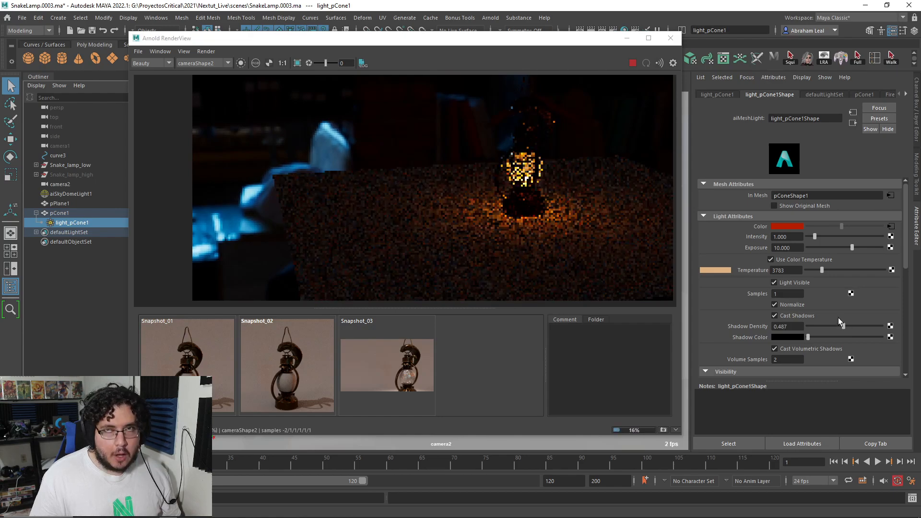
{"action": "scroll", "coordinate": [517, 214], "scroll_direction": "up", "scroll_amount": 4}
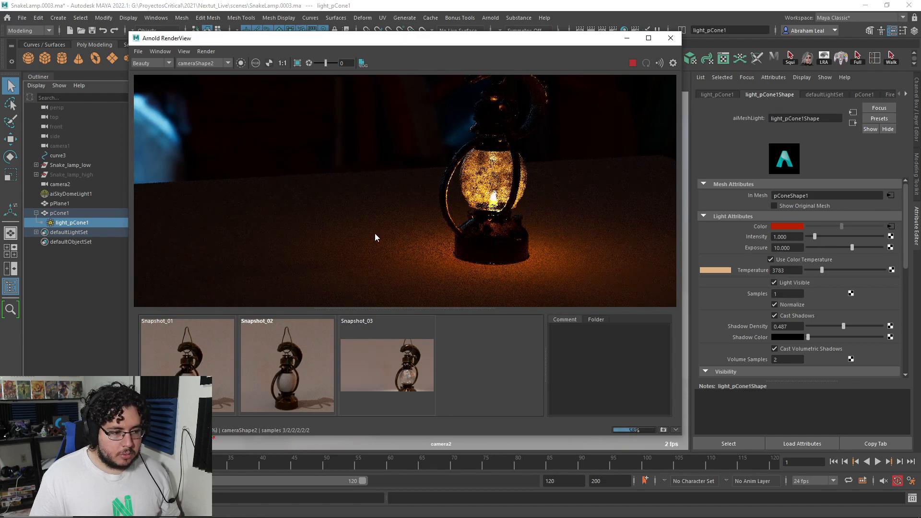
{"action": "left_click_drag", "start_coordinate": [844, 325], "coordinate": [856, 325]}
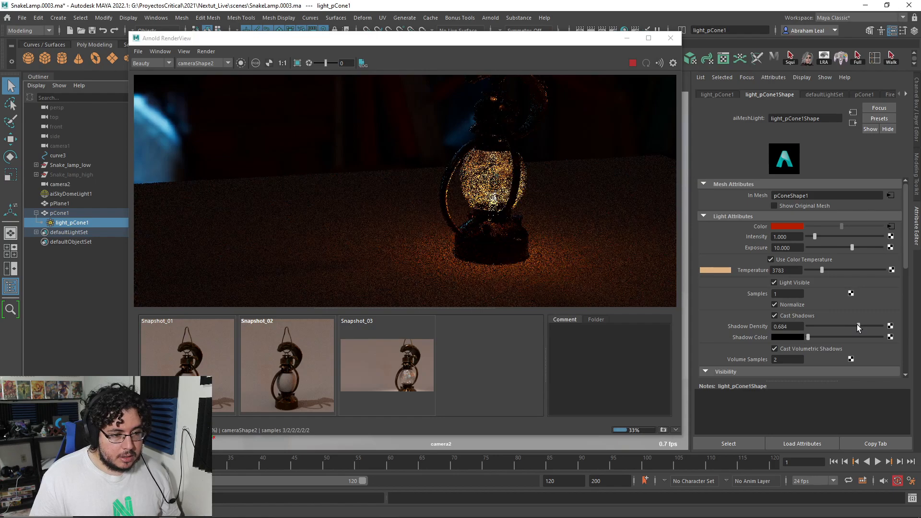
Examine the glowing globe and the light falling on the floor in the render, and stop rendering
{"action": "scroll", "coordinate": [553, 164], "scroll_direction": "down", "scroll_amount": 3}
{"action": "middle_click_drag", "start_coordinate": [509, 185], "coordinate": [433, 193]}
{"action": "scroll", "coordinate": [542, 215], "scroll_direction": "up", "scroll_amount": 1}
{"action": "middle_click_drag", "start_coordinate": [527, 168], "coordinate": [528, 185]}
{"action": "scroll", "coordinate": [387, 155], "scroll_direction": "up", "scroll_amount": 1}
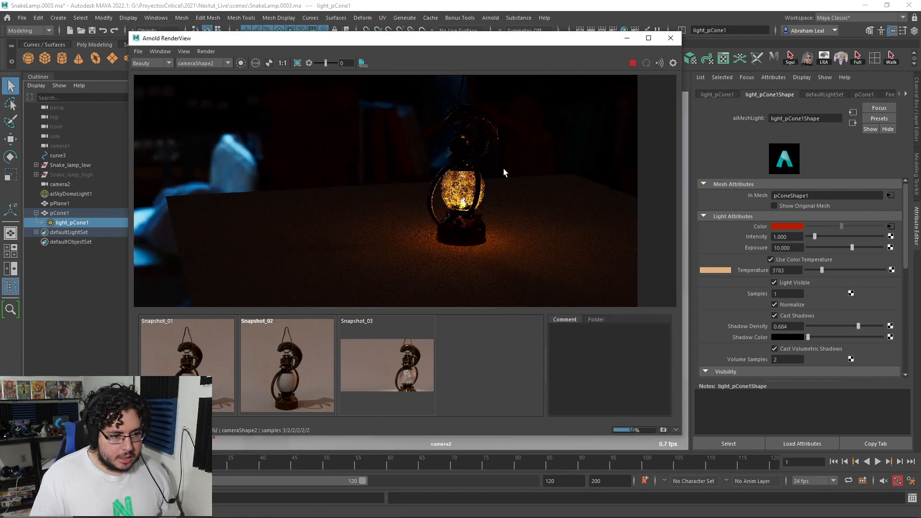
{"action": "left_click", "coordinate": [629, 64]}
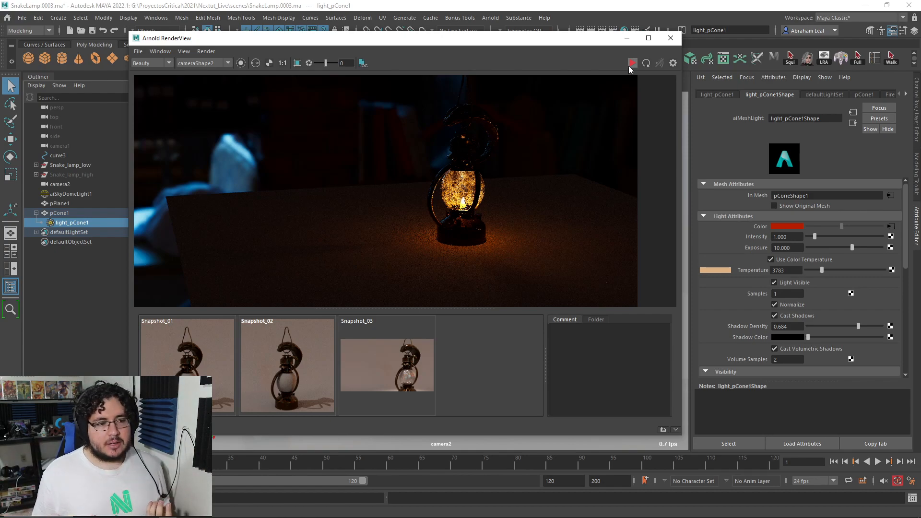
Set the sky dome light's camera visibility to 0 so its image is hidden from the render background
{"action": "left_click", "coordinate": [626, 39]}
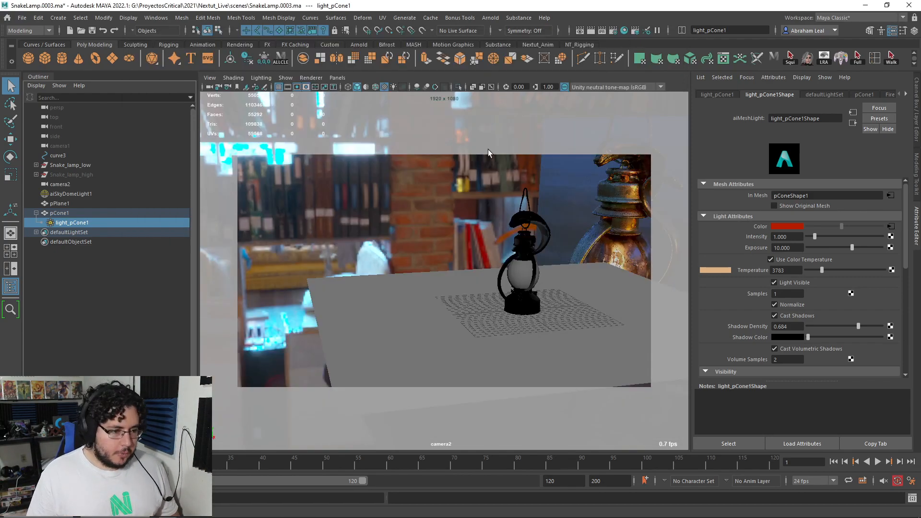
{"action": "left_click", "coordinate": [471, 165]}
{"action": "scroll", "coordinate": [765, 281], "scroll_direction": "down", "scroll_amount": 5}
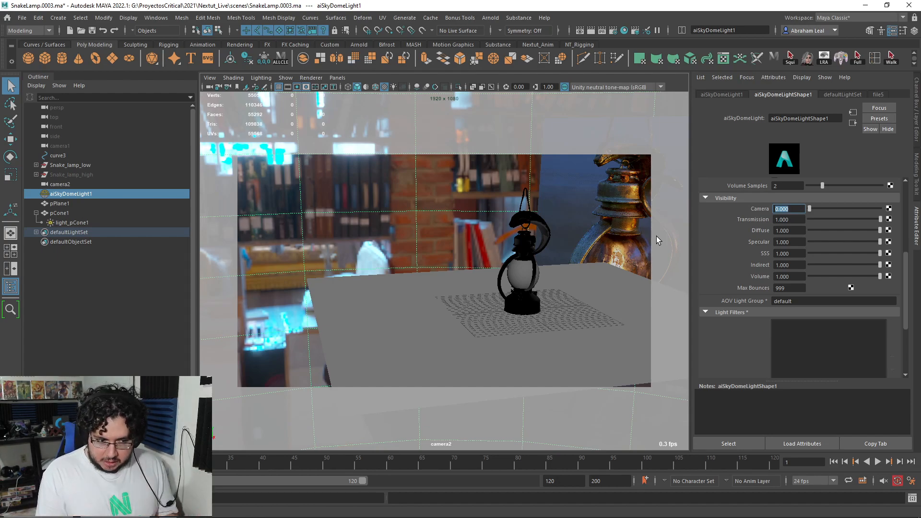
Reframe camera2 closer to the lamp from a lower angle, with the lamp in the right half of the shot
{"action": "right_click_drag", "start_coordinate": [472, 263], "coordinate": [406, 261], "text": "alt"}
{"action": "left_click_drag", "start_coordinate": [405, 261], "coordinate": [508, 308], "text": "alt"}
{"action": "middle_click_drag", "start_coordinate": [508, 308], "coordinate": [518, 336], "text": "alt"}
{"action": "left_click_drag", "start_coordinate": [518, 336], "coordinate": [374, 270], "text": "alt"}
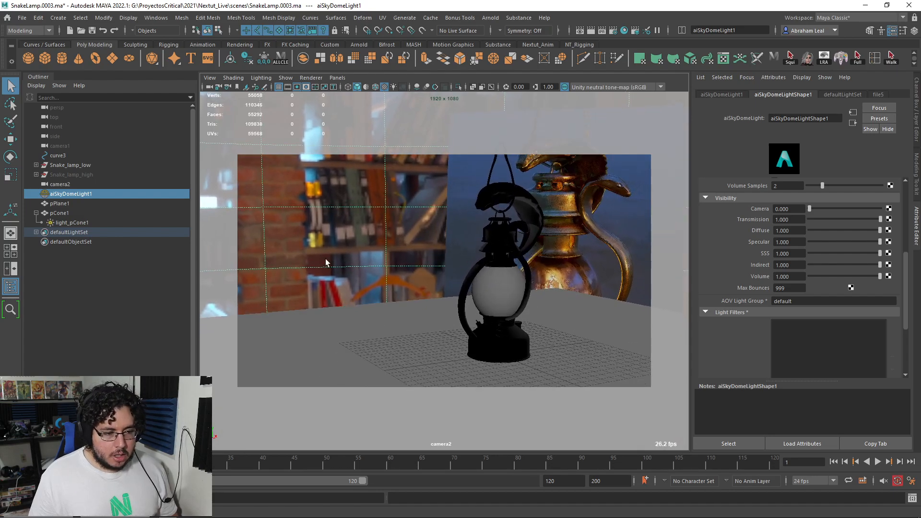
Select the Snake_lamp_low group and rotate the lamp around its vertical axis
{"action": "left_click", "coordinate": [65, 165]}
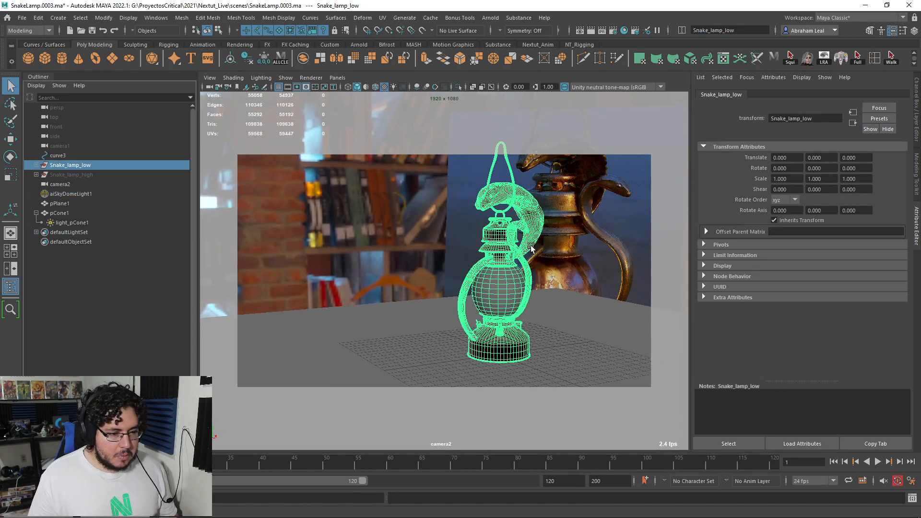
{"action": "key", "text": "e"}
{"action": "left_click_drag", "start_coordinate": [551, 301], "coordinate": [499, 299]}
Select a single vertex of the floor plane in front of the lamp for moving with soft selection
{"action": "left_click", "coordinate": [611, 345]}
{"action": "right_click_drag", "start_coordinate": [611, 346], "coordinate": [530, 363]}
{"action": "left_click", "coordinate": [539, 369]}
{"action": "key", "text": "w"}
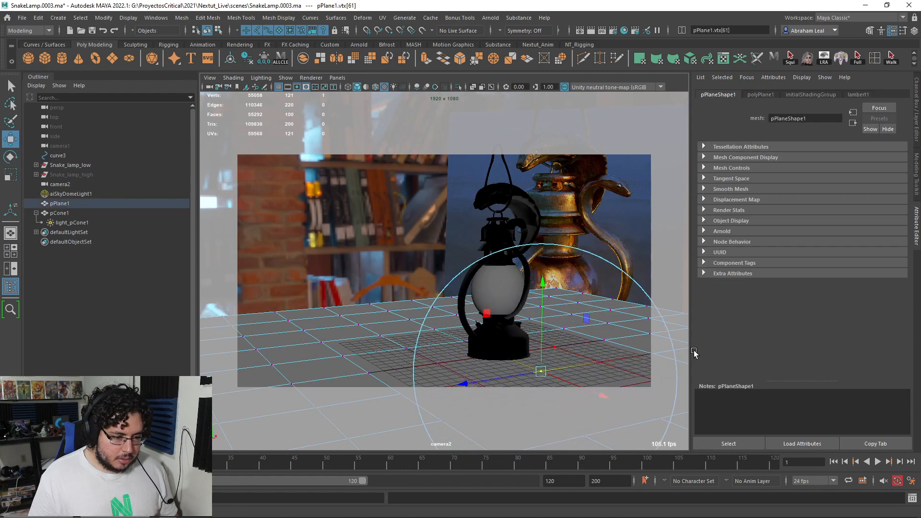
{"action": "key", "text": "b"}
Adjust the soft selection falloff around the floor vertex and raise the surrounding surface slightly
{"action": "left_click_drag", "start_coordinate": [543, 343], "coordinate": [823, 284]}
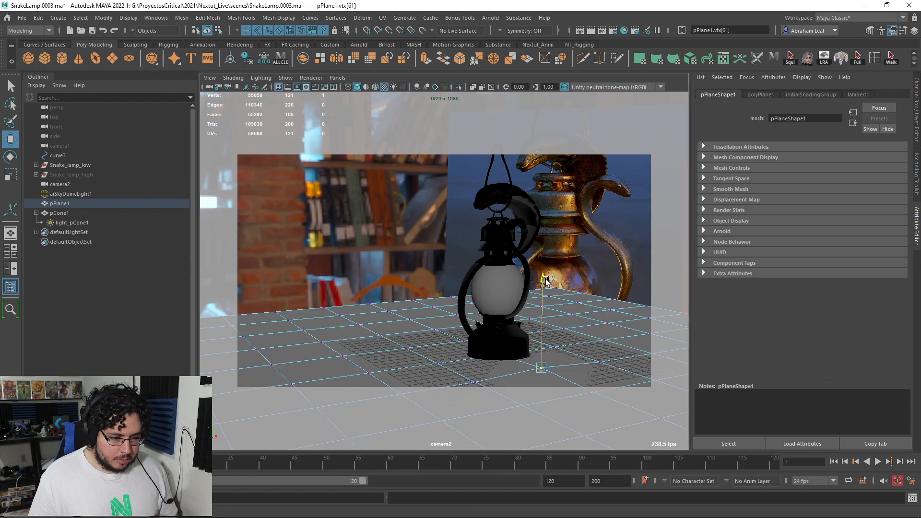
{"action": "key", "text": "b"}
{"action": "left_click_drag", "start_coordinate": [540, 372], "coordinate": [789, 331]}
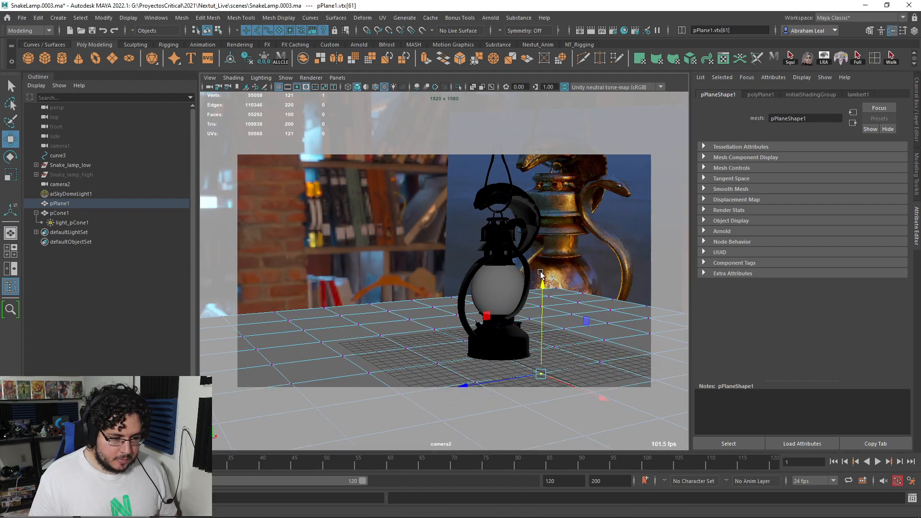
{"action": "key", "text": "b"}
{"action": "left_click_drag", "start_coordinate": [547, 310], "coordinate": [631, 313]}
{"action": "key", "text": "b"}
{"action": "key", "text": "b"}
{"action": "left_click_drag", "start_coordinate": [405, 288], "coordinate": [475, 261]}
{"action": "left_click_drag", "start_coordinate": [543, 287], "coordinate": [548, 277]}
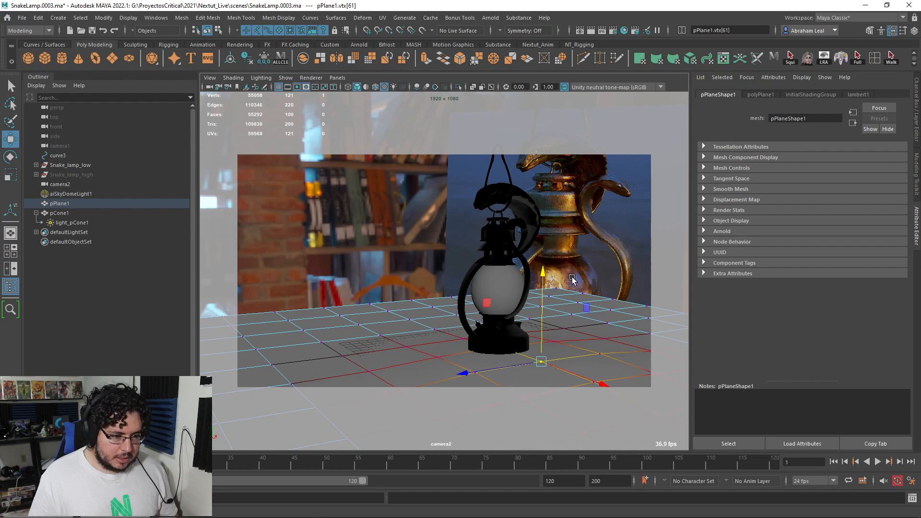
Move the pivot of Lamp_Handle_low up to the lower end of the handle loop
{"action": "left_click", "coordinate": [505, 168]}
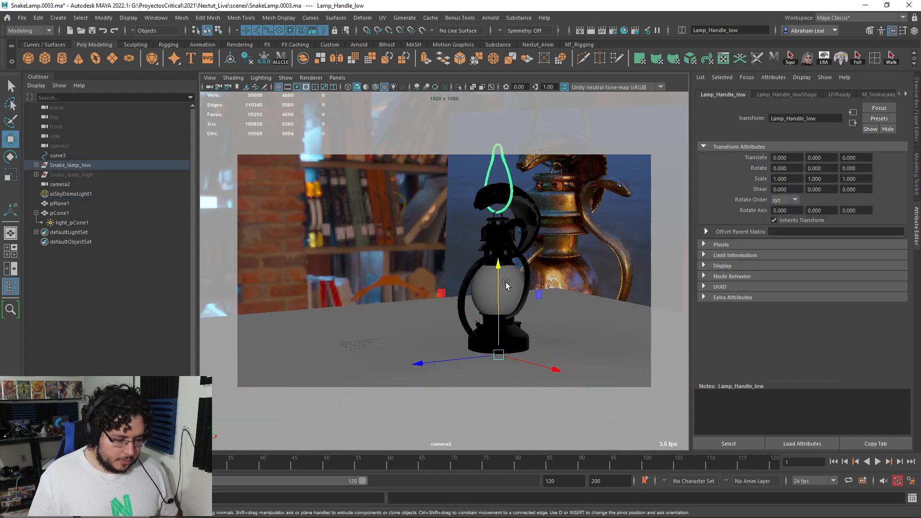
{"action": "key", "text": "d"}
{"action": "left_click_drag", "start_coordinate": [499, 269], "coordinate": [490, 120]}
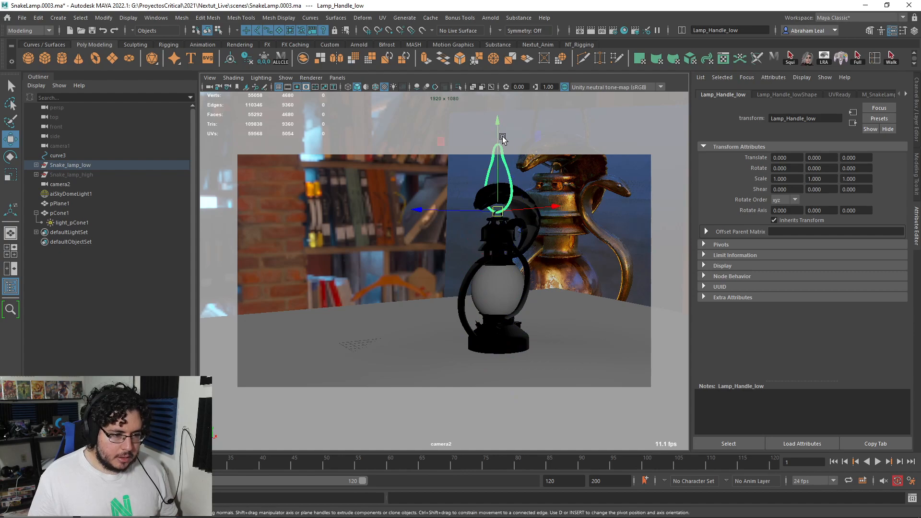
Lower Lamp_Handle_low slightly onto the lamp's top and rotate it about 148 degrees around X so the loop hangs against the glass
{"action": "left_click_drag", "start_coordinate": [500, 121], "coordinate": [496, 123]}
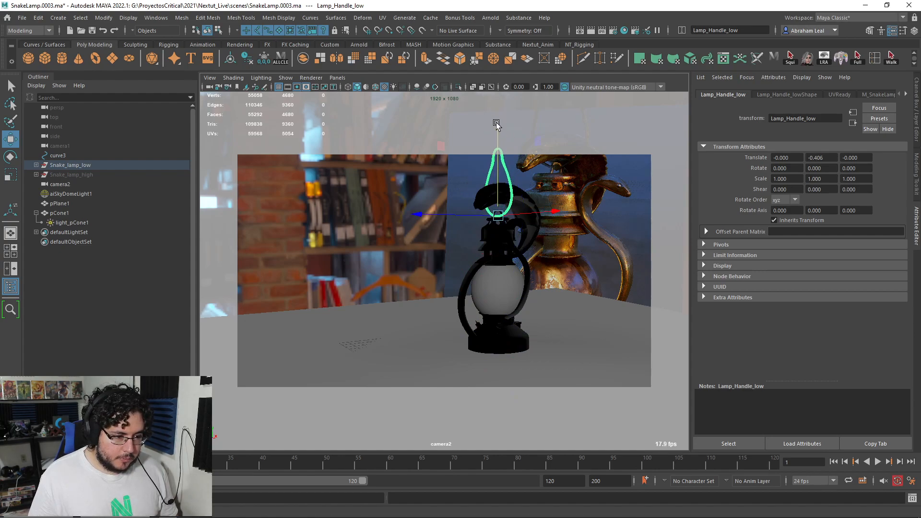
{"action": "key", "text": "e"}
{"action": "left_click_drag", "start_coordinate": [446, 149], "coordinate": [373, 216]}
{"action": "right_click", "coordinate": [473, 256]}
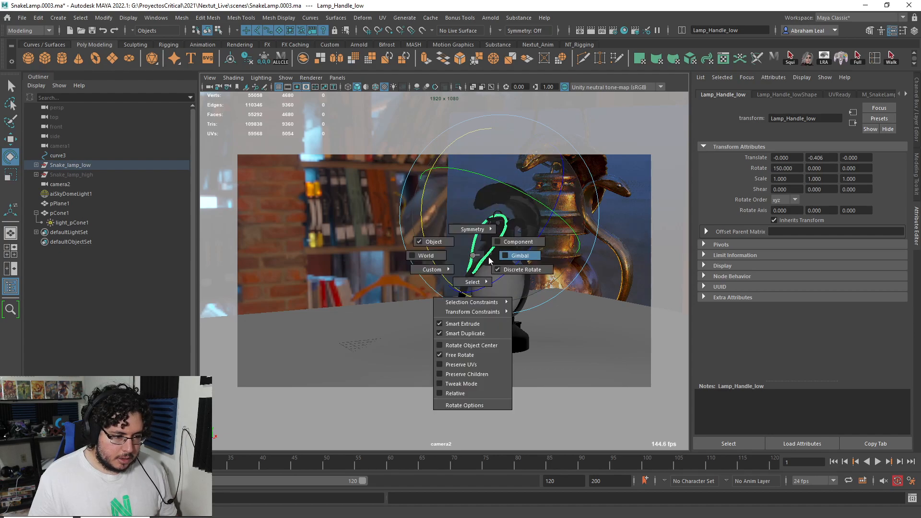
{"action": "left_click_drag", "start_coordinate": [424, 244], "coordinate": [433, 251]}
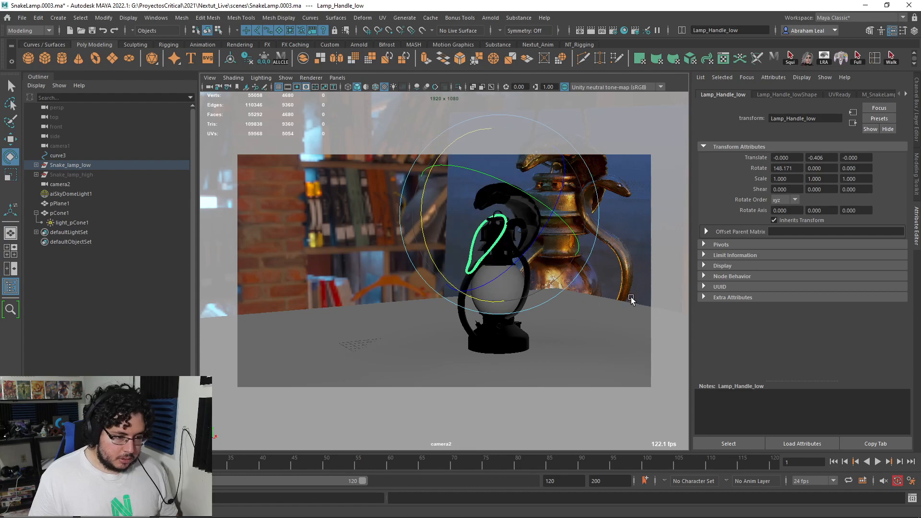
{"action": "left_click", "coordinate": [632, 271]}
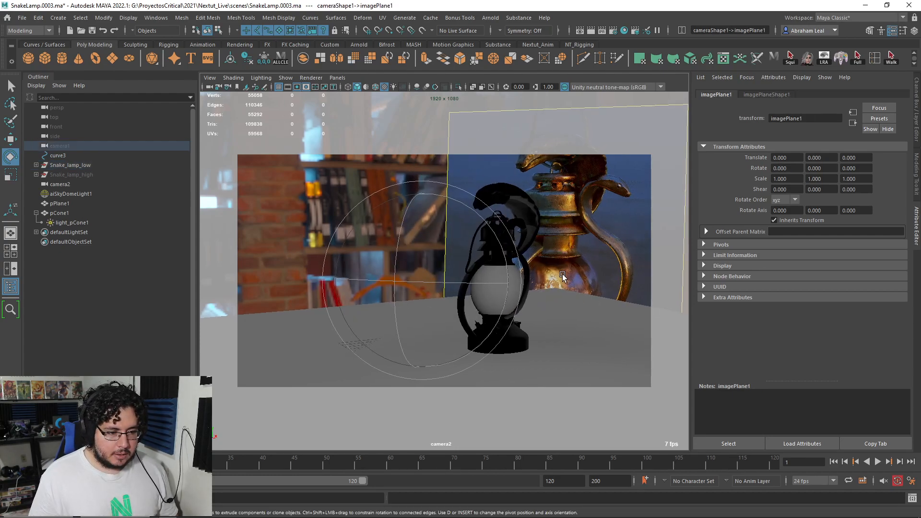
Tilt the Snake_lamp_low group to about -7.7, 0.9, 6.1 degrees and raise it about 0.28 units
{"action": "middle_click_drag", "start_coordinate": [562, 275], "coordinate": [567, 279], "text": "alt"}
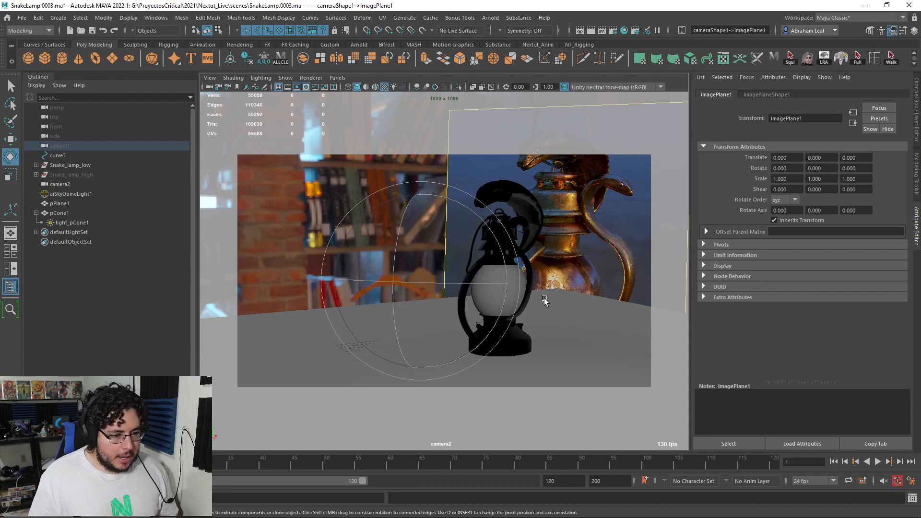
{"action": "left_click", "coordinate": [69, 165]}
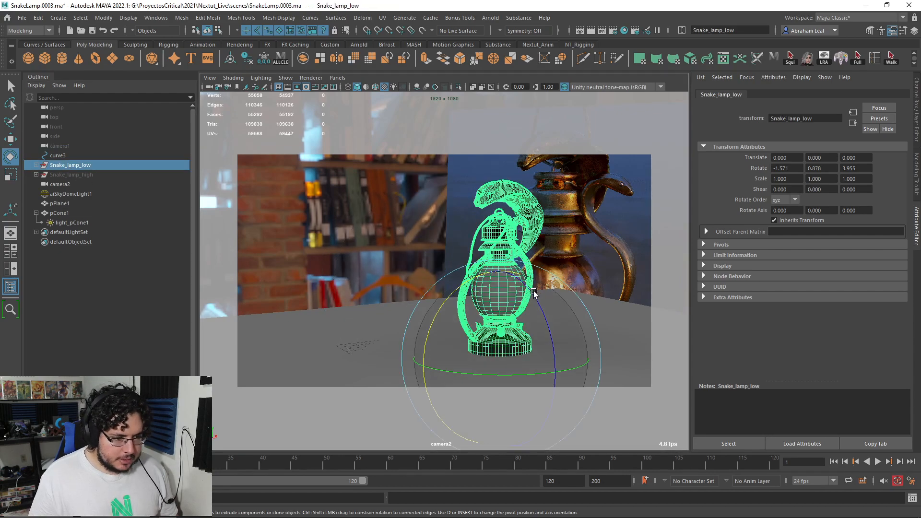
{"action": "left_click_drag", "start_coordinate": [531, 296], "coordinate": [532, 299]}
{"action": "key", "text": "w"}
{"action": "mouse_move", "coordinate": [497, 271]}
{"action": "left_mouse_down"}
{"action": "mouse_move", "coordinate": [486, 277]}
{"action": "mouse_move", "coordinate": [503, 264]}
{"action": "mouse_move", "coordinate": [504, 272]}
{"action": "left_mouse_up"}
{"action": "key", "text": "e"}
{"action": "key", "text": "w"}
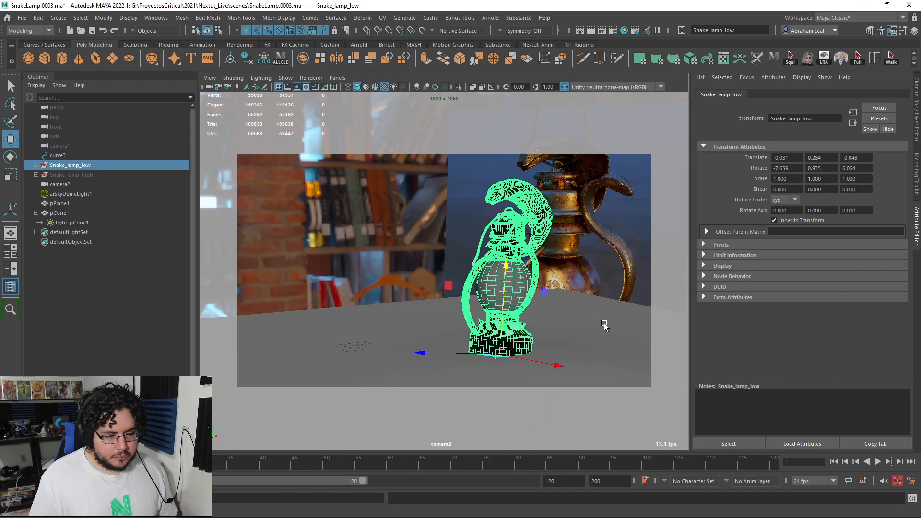
Raise floor plane vertices behind and beside the lamp with soft selection to form a hill in the surface
{"action": "left_click", "coordinate": [604, 326]}
{"action": "right_click_drag", "start_coordinate": [578, 322], "coordinate": [552, 322]}
{"action": "left_click", "coordinate": [544, 365]}
{"action": "left_click_drag", "start_coordinate": [537, 317], "coordinate": [664, 281]}
{"action": "left_click_drag", "start_coordinate": [568, 209], "coordinate": [568, 167]}
{"action": "left_click_drag", "start_coordinate": [643, 286], "coordinate": [608, 263]}
{"action": "left_click", "coordinate": [603, 251]}
{"action": "key", "text": "ctrl+z"}
{"action": "left_click", "coordinate": [517, 329]}
{"action": "key", "text": "ctrl+z"}
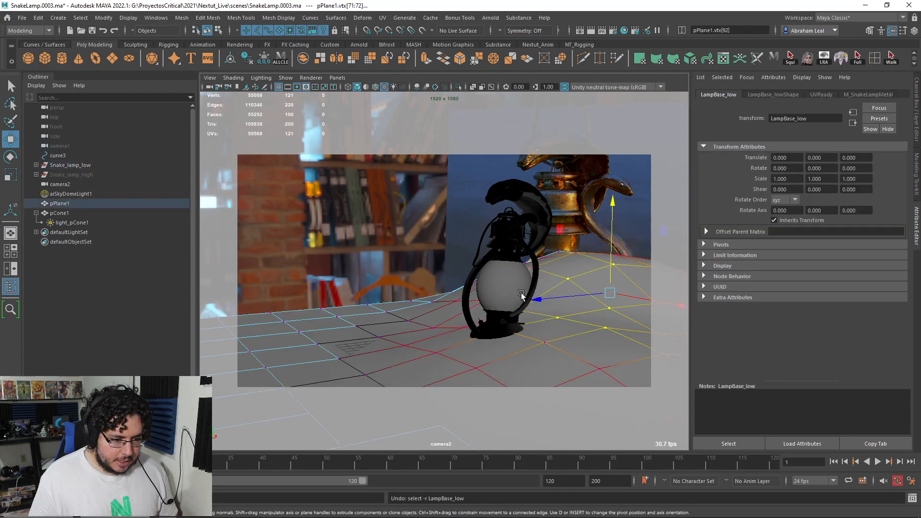
Adjust the floor vertex beside the lamp's base and display the floor plane with smooth mesh preview
{"action": "left_click_drag", "start_coordinate": [548, 353], "coordinate": [550, 354]}
{"action": "left_click_drag", "start_coordinate": [554, 292], "coordinate": [554, 259]}
{"action": "key", "text": "F8"}
{"action": "key", "text": "3"}
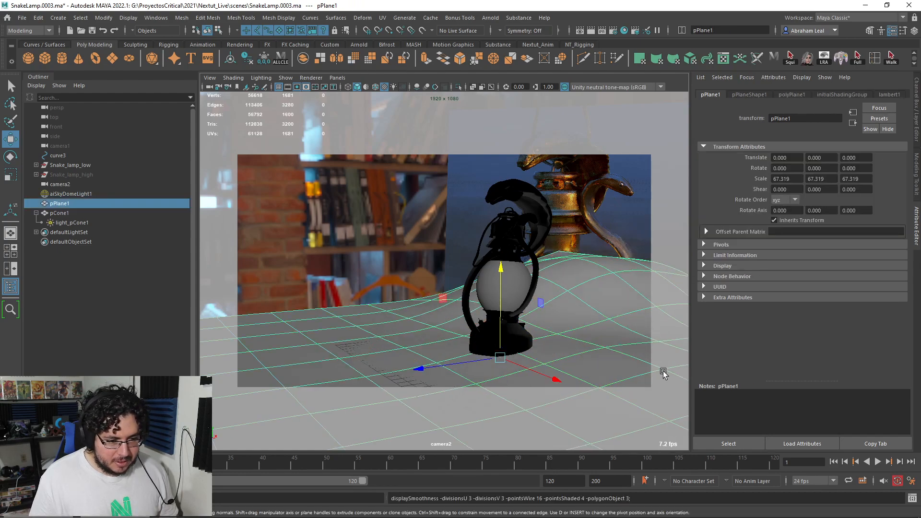
Restart the Arnold render and examine the tilted lamp, its glowing glass and the reshaped floor
{"action": "key", "text": "alt+Tab"}
{"action": "left_click", "coordinate": [627, 66]}
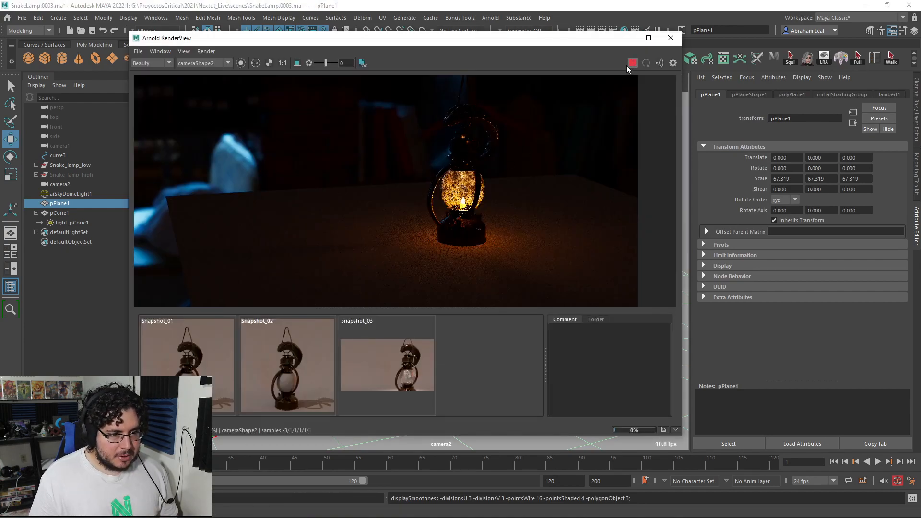
{"action": "scroll", "coordinate": [516, 180], "scroll_direction": "down", "scroll_amount": 2}
{"action": "scroll", "coordinate": [516, 180], "scroll_direction": "up", "scroll_amount": 2}
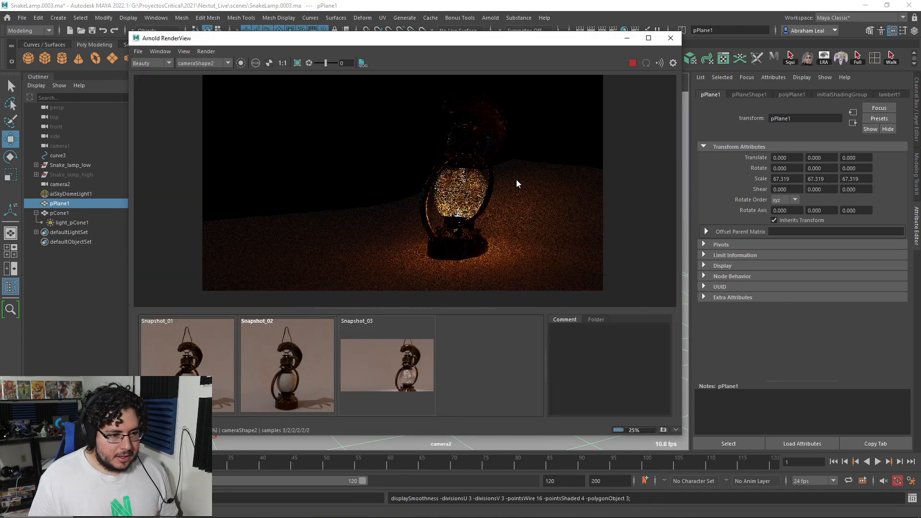
{"action": "scroll", "coordinate": [449, 157], "scroll_direction": "up", "scroll_amount": 3}
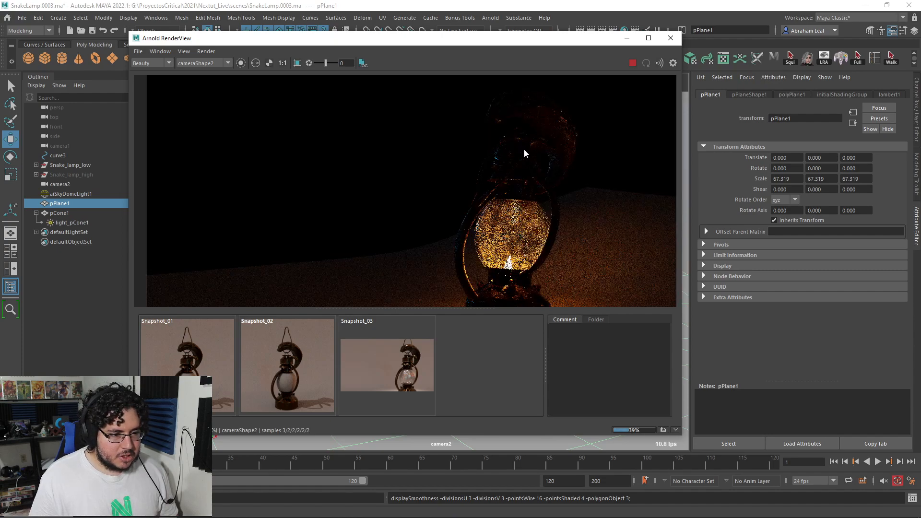
{"action": "middle_click_drag", "start_coordinate": [527, 149], "coordinate": [515, 131]}
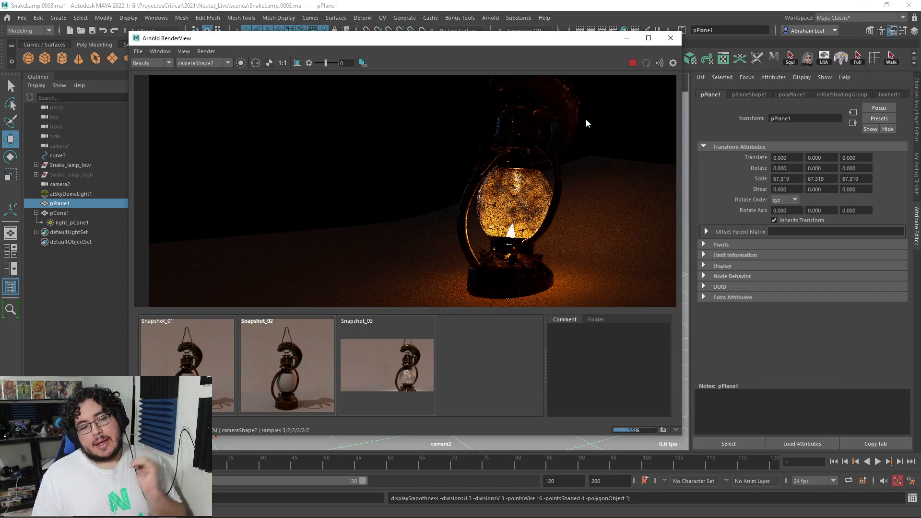
{"action": "scroll", "coordinate": [518, 143], "scroll_direction": "down", "scroll_amount": 4}
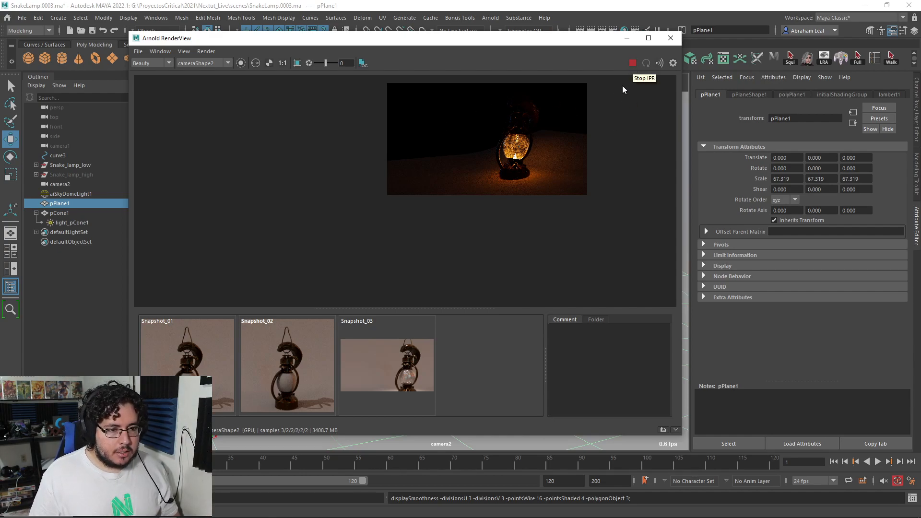
{"action": "left_click", "coordinate": [626, 38]}
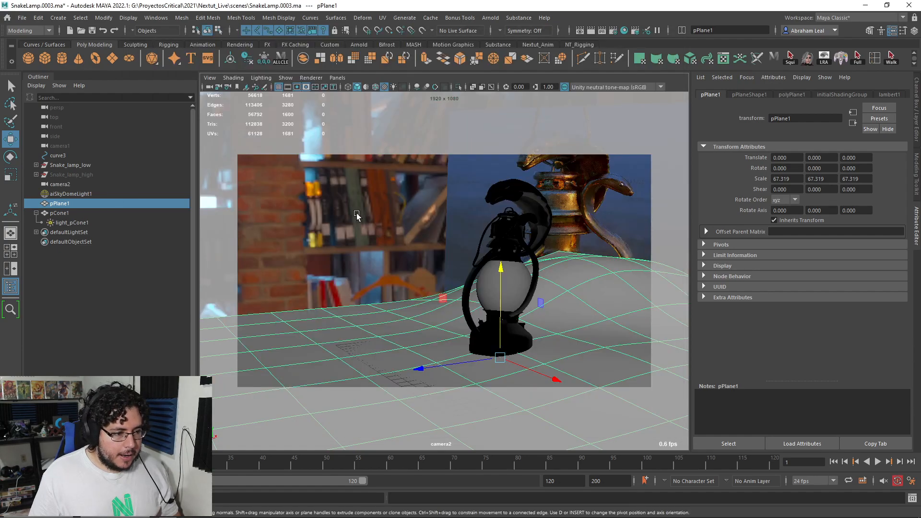
Create an Arnold area light in the lamp scene
{"action": "left_click", "coordinate": [70, 194]}
{"action": "left_click", "coordinate": [491, 18]}
{"action": "mouse_move", "coordinate": [528, 69]}
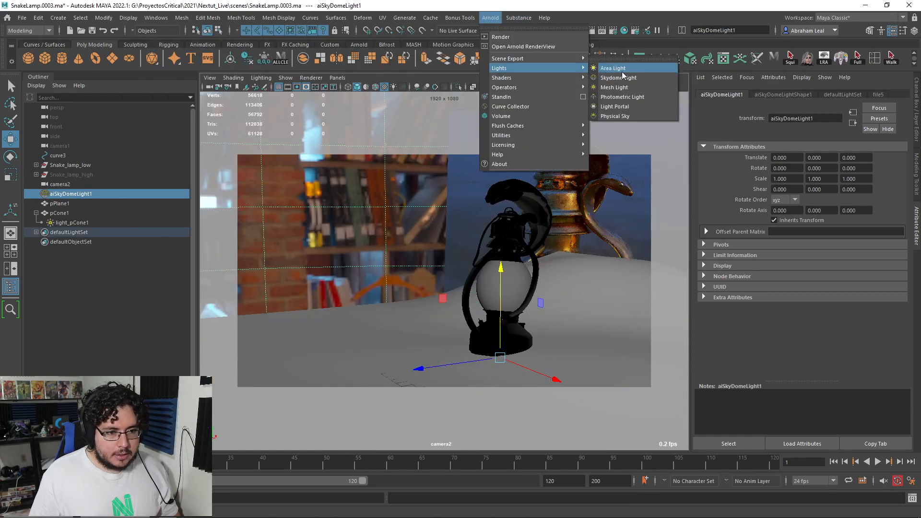
{"action": "left_click", "coordinate": [602, 69]}
{"action": "left_click", "coordinate": [502, 276]}
Scale the area light to about 2.9, place it at about -18, 30, 22.5 and rotate it toward the lamp from above
{"action": "middle_click_drag", "start_coordinate": [570, 279], "coordinate": [568, 282], "text": "alt"}
{"action": "key", "text": "space"}
{"action": "left_click_drag", "start_coordinate": [475, 301], "coordinate": [472, 192]}
{"action": "scroll", "coordinate": [473, 235], "scroll_direction": "down", "scroll_amount": 4}
{"action": "left_click_drag", "start_coordinate": [472, 207], "coordinate": [331, 251], "text": "alt"}
{"action": "left_click_drag", "start_coordinate": [331, 252], "coordinate": [481, 139], "text": "alt"}
{"action": "key", "text": "r"}
{"action": "key", "text": "w"}
{"action": "key", "text": "e"}
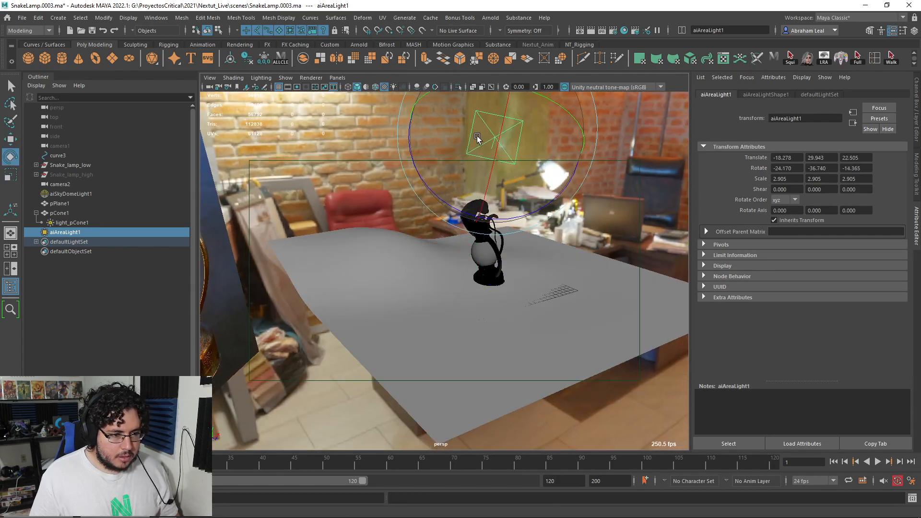
{"action": "left_click_drag", "start_coordinate": [538, 185], "coordinate": [315, 144], "text": "alt"}
Set the area light's exposure to 12 and restart the Arnold render from camera2
{"action": "key", "text": "ctrl+a"}
{"action": "key", "text": "ctrl+a"}
{"action": "left_click", "coordinate": [765, 94]}
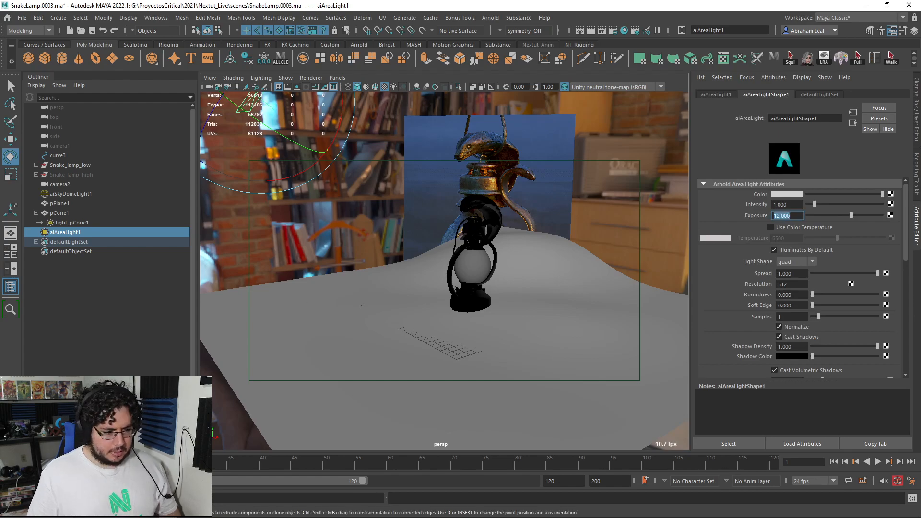
{"action": "left_click", "coordinate": [99, 509]}
{"action": "left_click", "coordinate": [631, 62]}
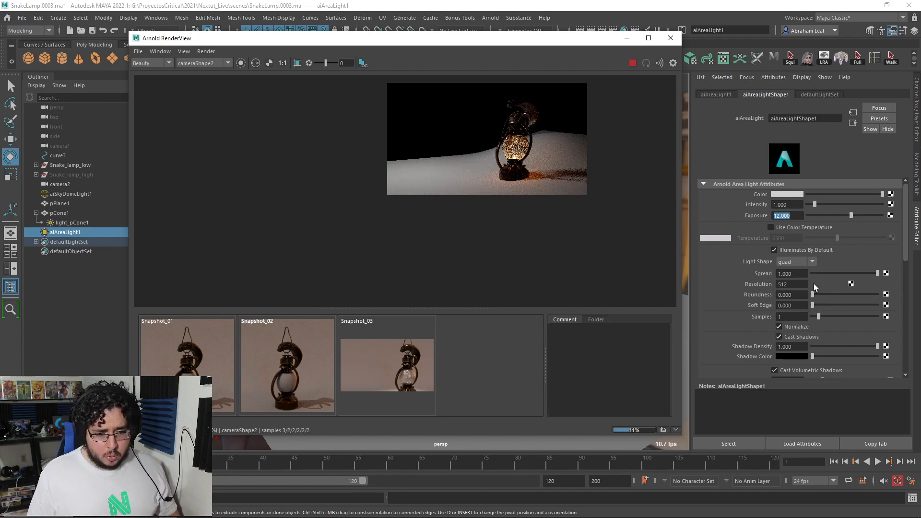
Narrow the area light's spread to about 0.104 and give it a color temperature of 15000
{"action": "left_click_drag", "start_coordinate": [833, 274], "coordinate": [819, 278]}
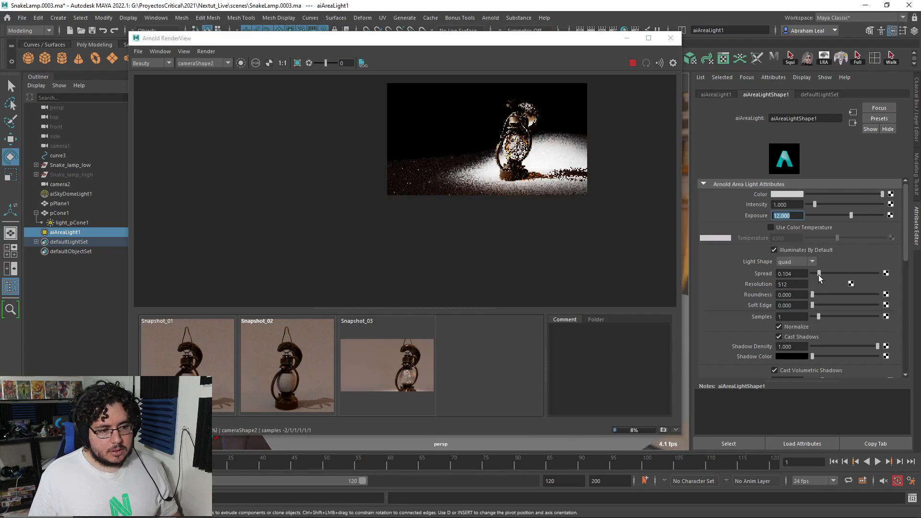
{"action": "left_click", "coordinate": [778, 228]}
{"action": "left_click_drag", "start_coordinate": [845, 238], "coordinate": [900, 236]}
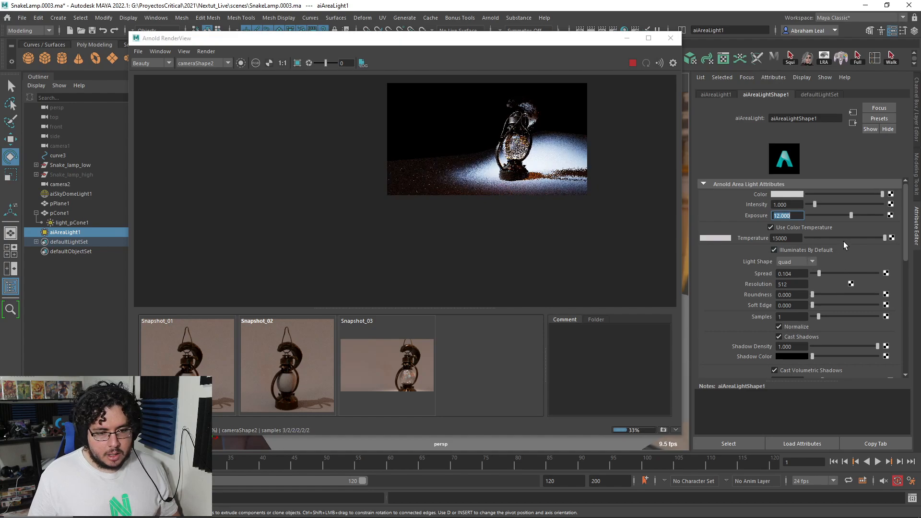
Lower the area light's exposure to about 8.5 and check the lamp's highlights in the render
{"action": "left_click_drag", "start_coordinate": [845, 216], "coordinate": [841, 216]}
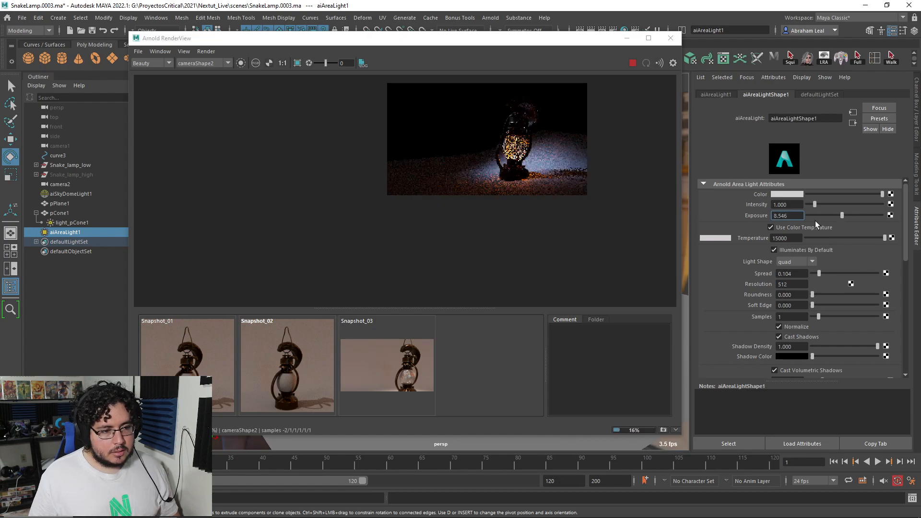
{"action": "scroll", "coordinate": [533, 153], "scroll_direction": "up", "scroll_amount": 3}
{"action": "scroll", "coordinate": [533, 158], "scroll_direction": "down", "scroll_amount": 2}
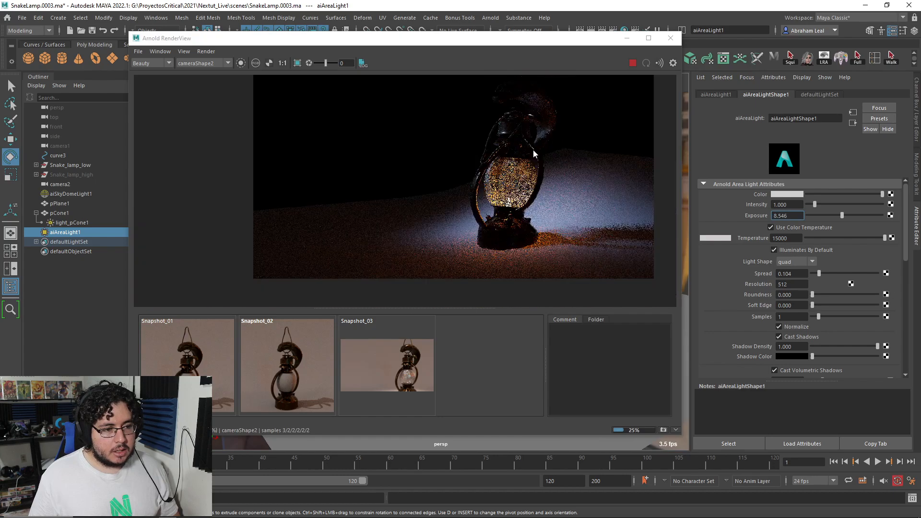
{"action": "scroll", "coordinate": [513, 172], "scroll_direction": "up", "scroll_amount": 4}
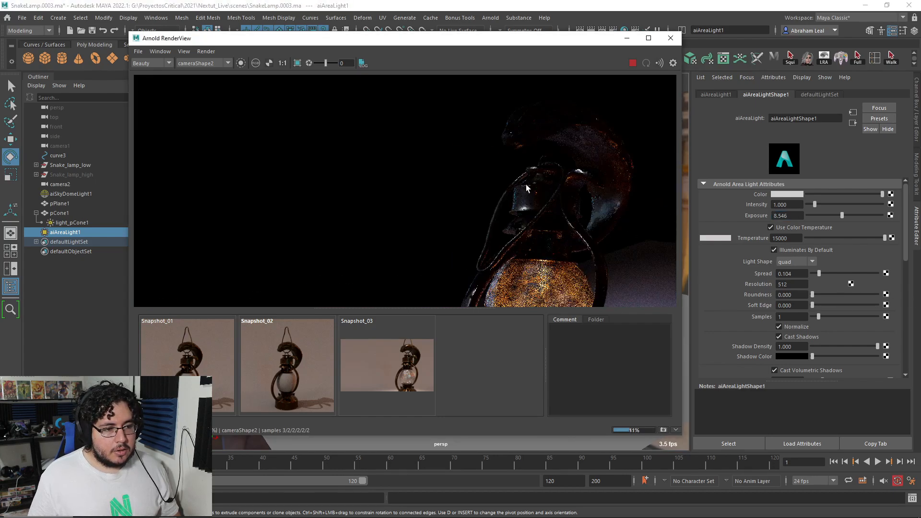
{"action": "scroll", "coordinate": [263, 90], "scroll_direction": "down", "scroll_amount": 5}
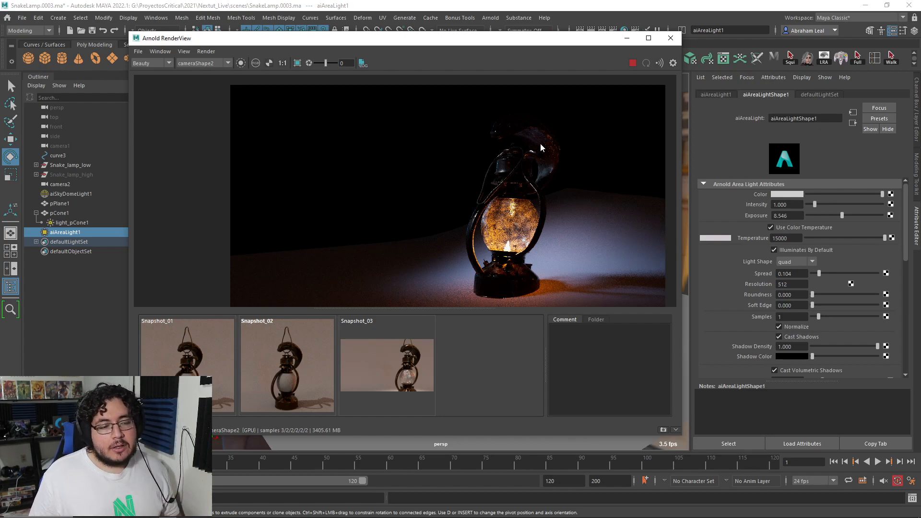
Select the sky dome light beside the render window and set its exposure to -2
{"action": "left_click_drag", "start_coordinate": [582, 42], "coordinate": [443, 46]}
{"action": "left_click", "coordinate": [622, 154]}
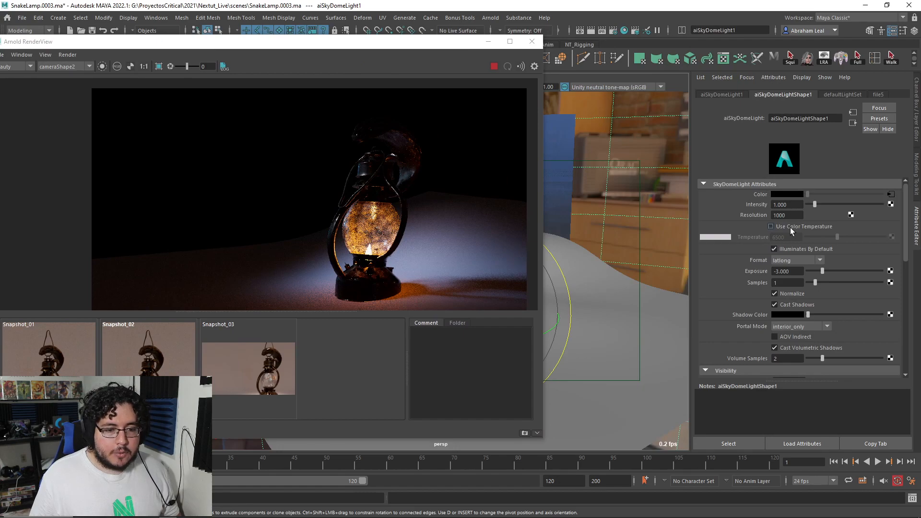
{"action": "double_click", "coordinate": [804, 271]}
{"action": "type", "text": "-2"}
{"action": "key", "text": "Return"}
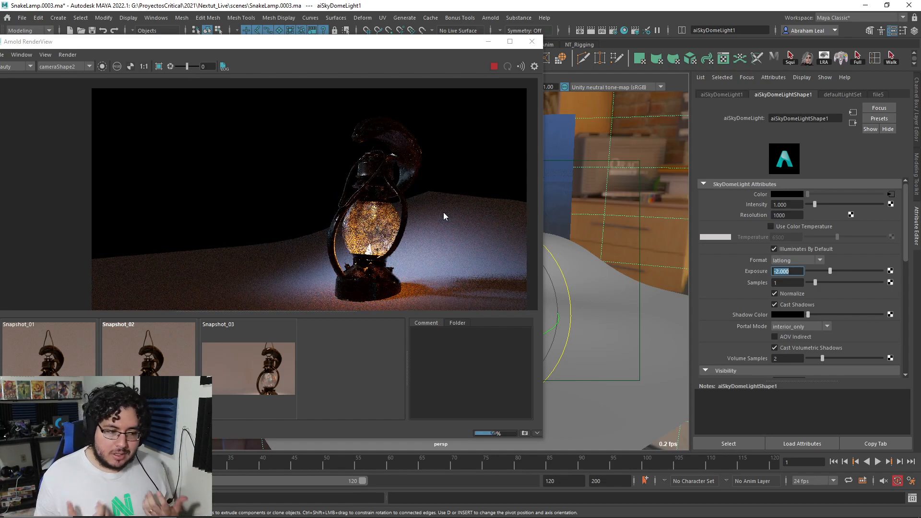
Examine the lamp's metal and overall lighting in the render and compare it with Snapshot_02
{"action": "scroll", "coordinate": [381, 194], "scroll_direction": "up", "scroll_amount": 5}
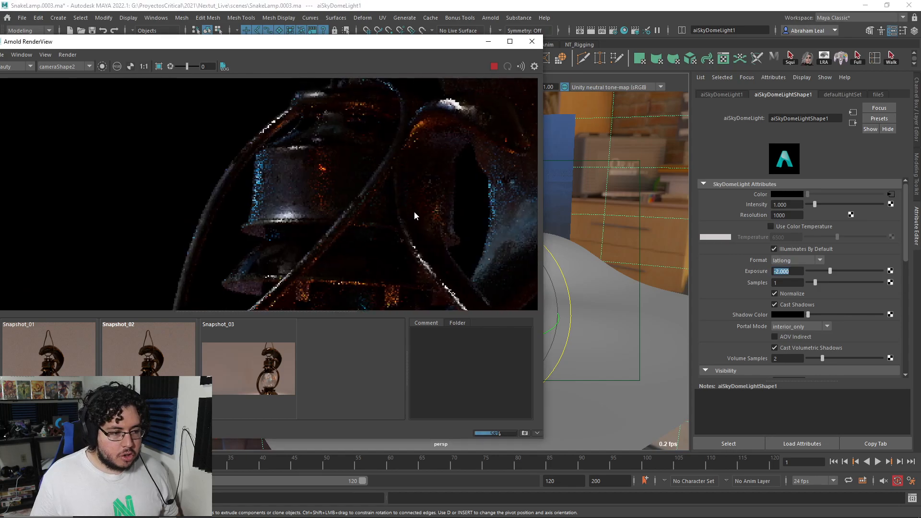
{"action": "scroll", "coordinate": [158, 146], "scroll_direction": "down", "scroll_amount": 2}
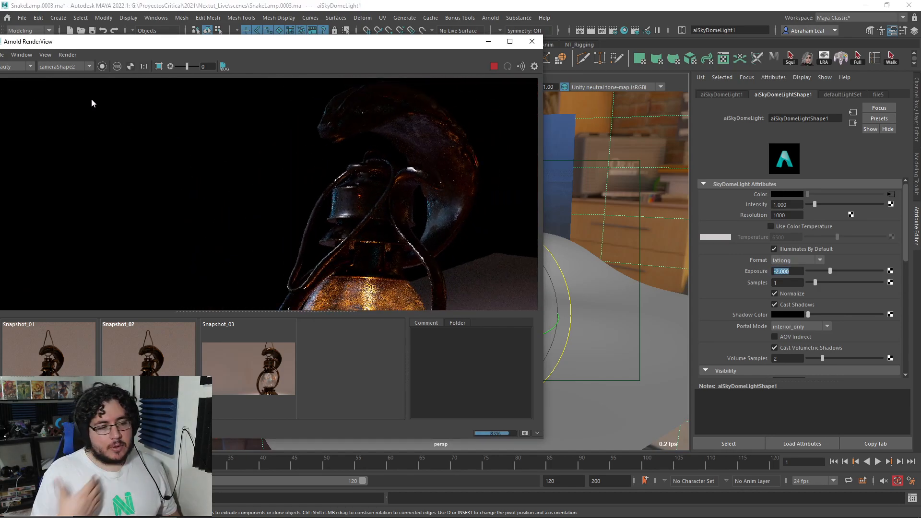
{"action": "scroll", "coordinate": [232, 187], "scroll_direction": "down", "scroll_amount": 3}
{"action": "middle_click_drag", "start_coordinate": [232, 188], "coordinate": [292, 165]}
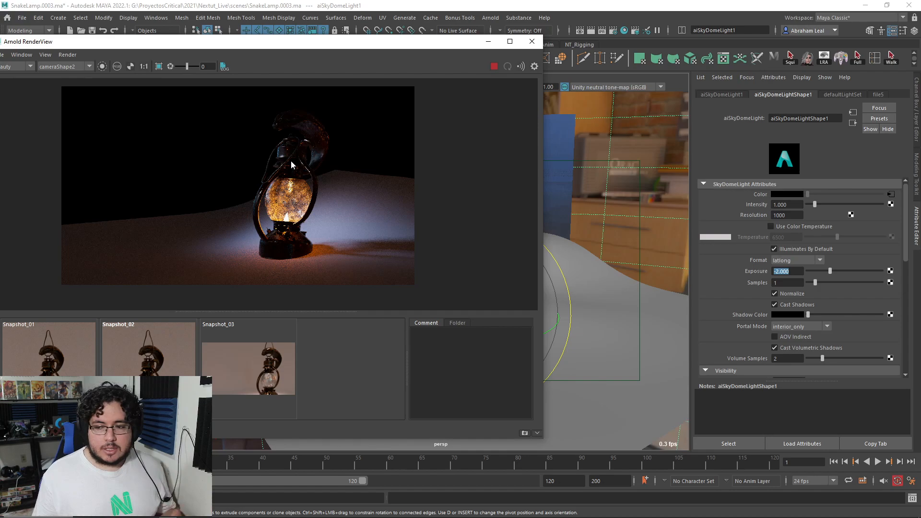
{"action": "left_click_drag", "start_coordinate": [264, 47], "coordinate": [316, 42]}
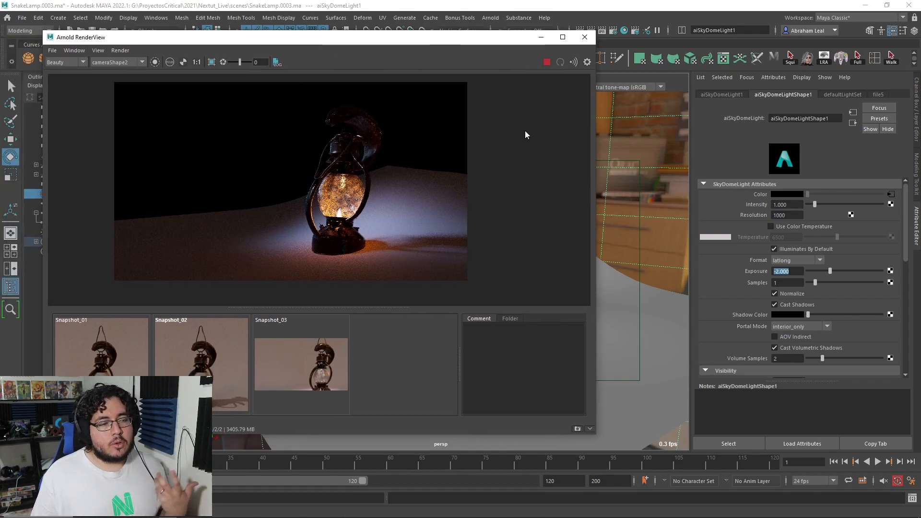
{"action": "left_click", "coordinate": [200, 359]}
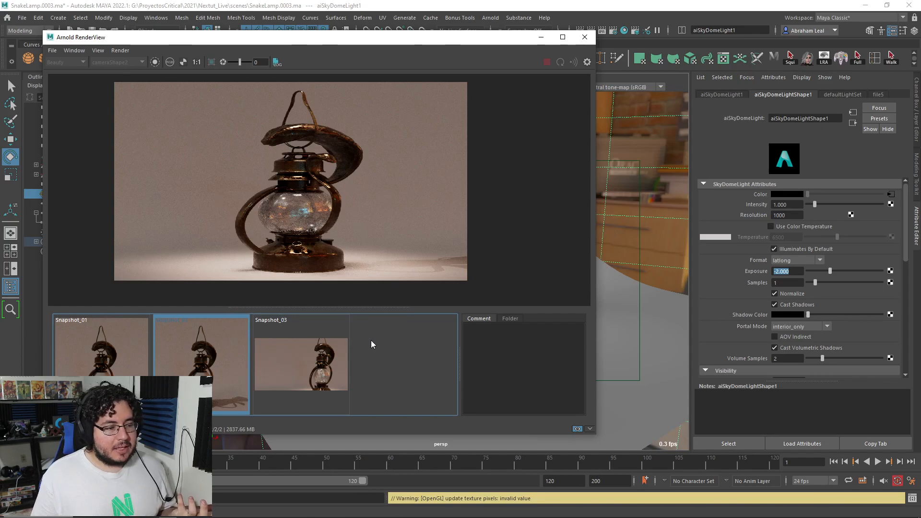
{"action": "left_click", "coordinate": [199, 358]}
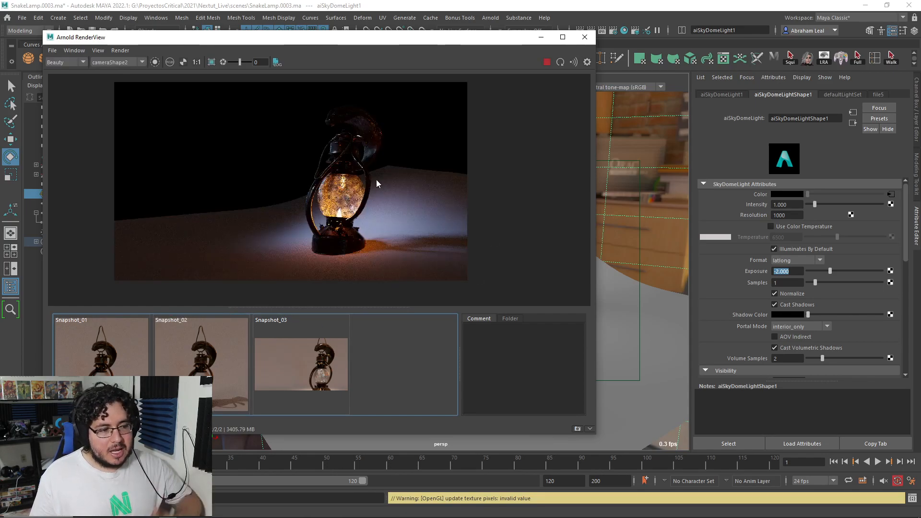
{"action": "scroll", "coordinate": [370, 185], "scroll_direction": "down", "scroll_amount": 2}
{"action": "middle_click_drag", "start_coordinate": [376, 189], "coordinate": [396, 201]}
{"action": "scroll", "coordinate": [412, 203], "scroll_direction": "up", "scroll_amount": 1}
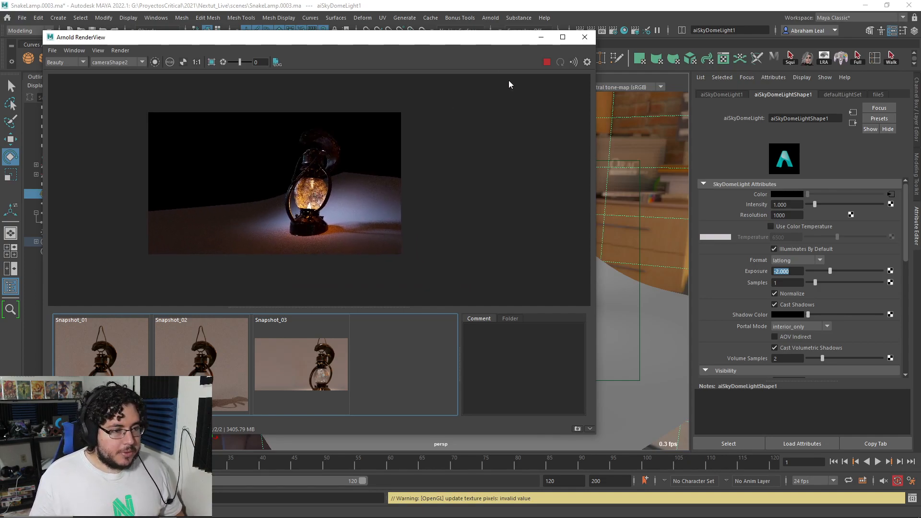
{"action": "left_click_drag", "start_coordinate": [279, 39], "coordinate": [368, 39]}
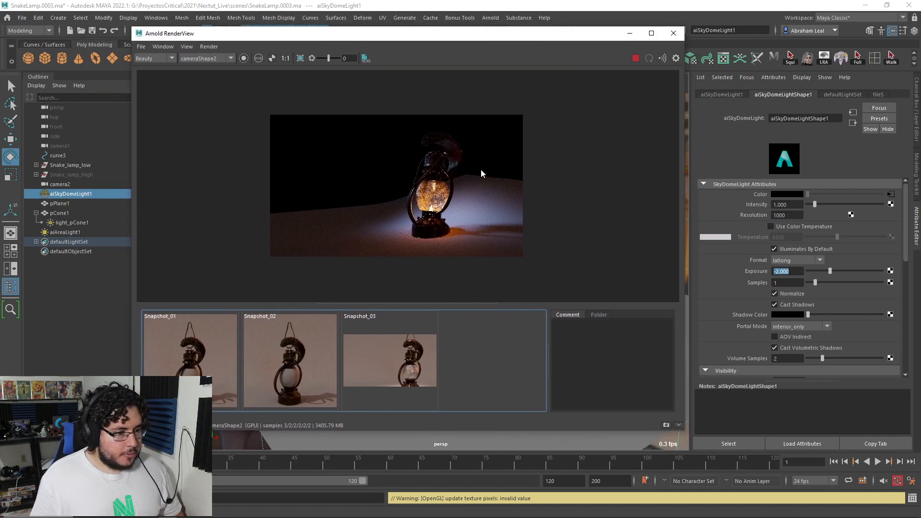
Enable Arnold depth of field on camera2, with a focus distance of about 65 and an aperture size of about 0.154
{"action": "scroll", "coordinate": [480, 167], "scroll_direction": "up", "scroll_amount": 4}
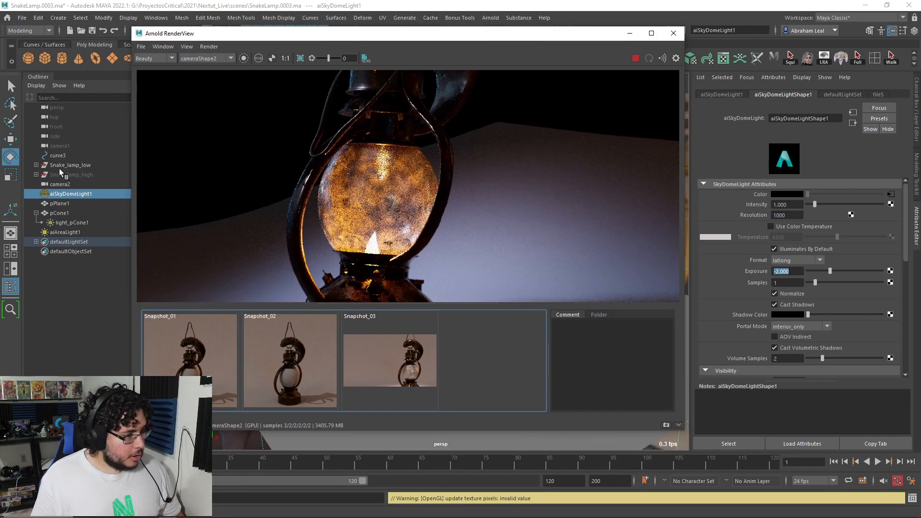
{"action": "left_click", "coordinate": [60, 184]}
{"action": "scroll", "coordinate": [780, 276], "scroll_direction": "down", "scroll_amount": 5}
{"action": "scroll", "coordinate": [776, 278], "scroll_direction": "down", "scroll_amount": 3}
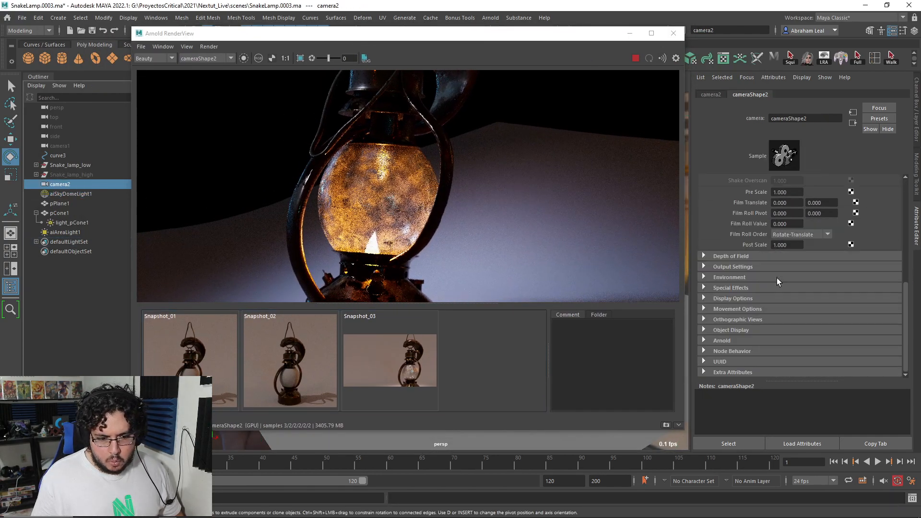
{"action": "left_click", "coordinate": [703, 256]}
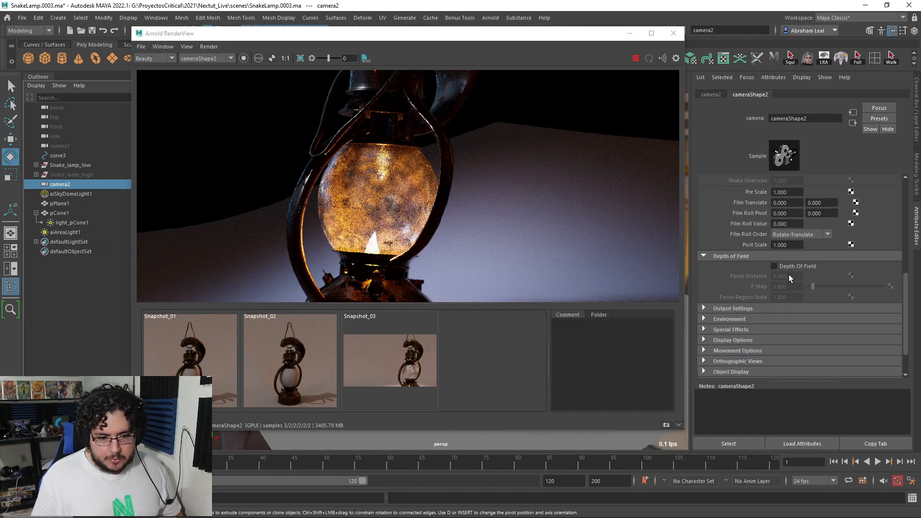
{"action": "left_click", "coordinate": [725, 257]}
{"action": "left_click", "coordinate": [715, 340]}
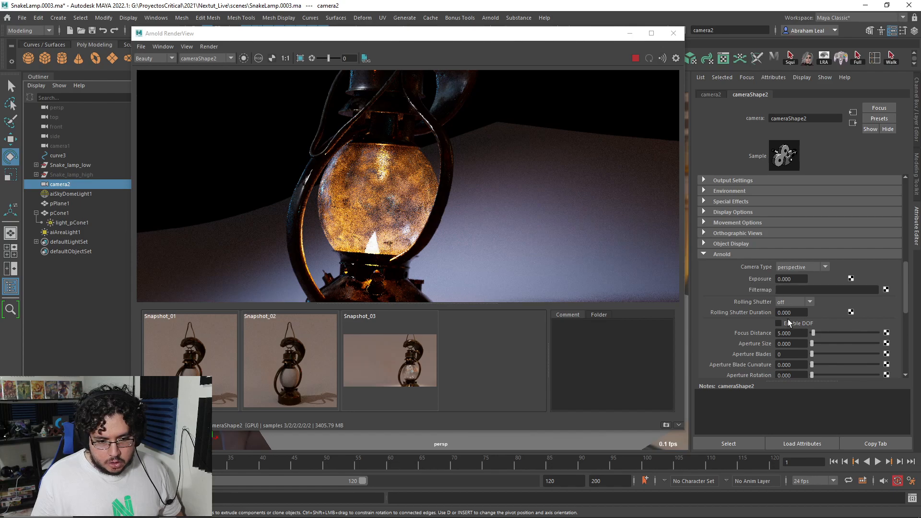
{"action": "left_click", "coordinate": [777, 322]}
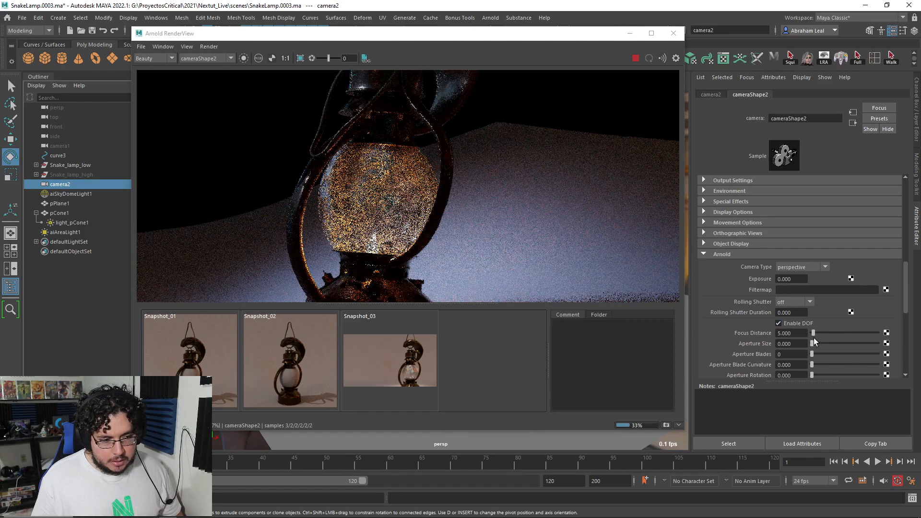
{"action": "left_click_drag", "start_coordinate": [818, 340], "coordinate": [833, 332]}
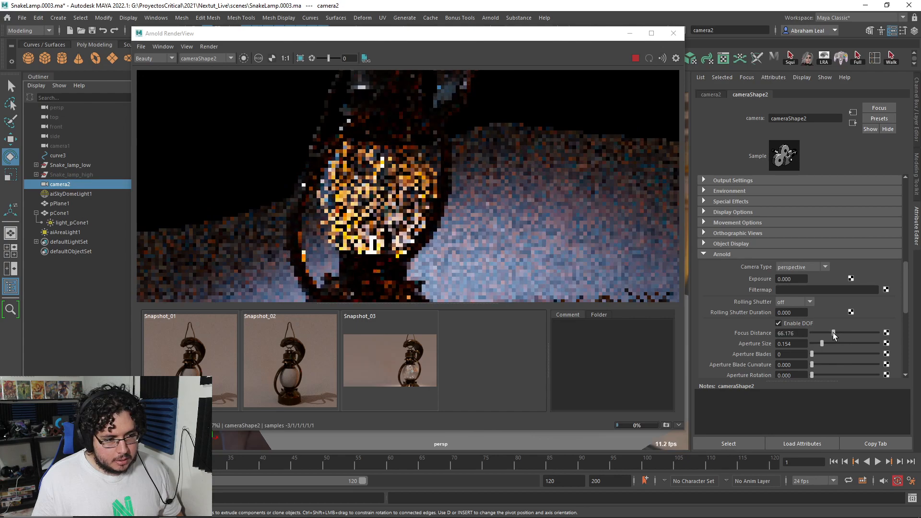
Uncover the viewport and turn on the Object Details heads-up display
{"action": "left_click_drag", "start_coordinate": [593, 35], "coordinate": [431, 205]}
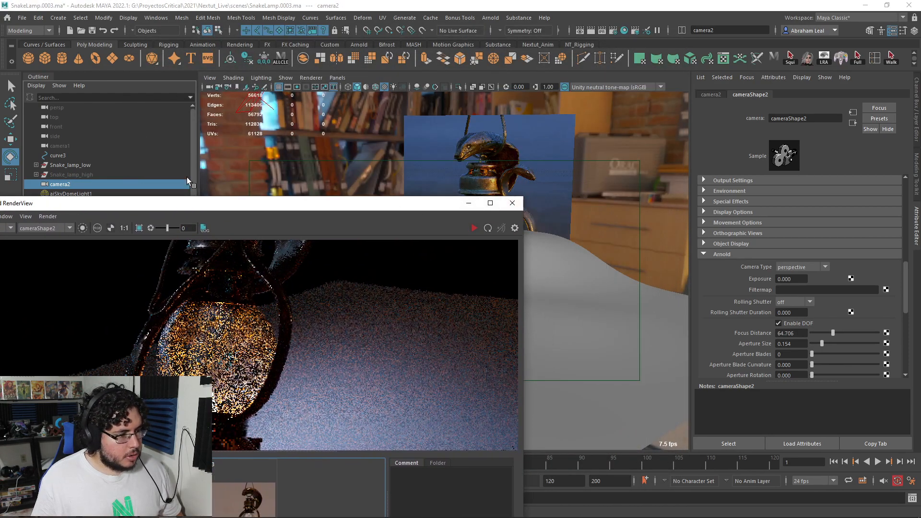
{"action": "left_click_drag", "start_coordinate": [237, 202], "coordinate": [237, 204]}
{"action": "left_click", "coordinate": [128, 18]}
{"action": "mouse_move", "coordinate": [187, 54]}
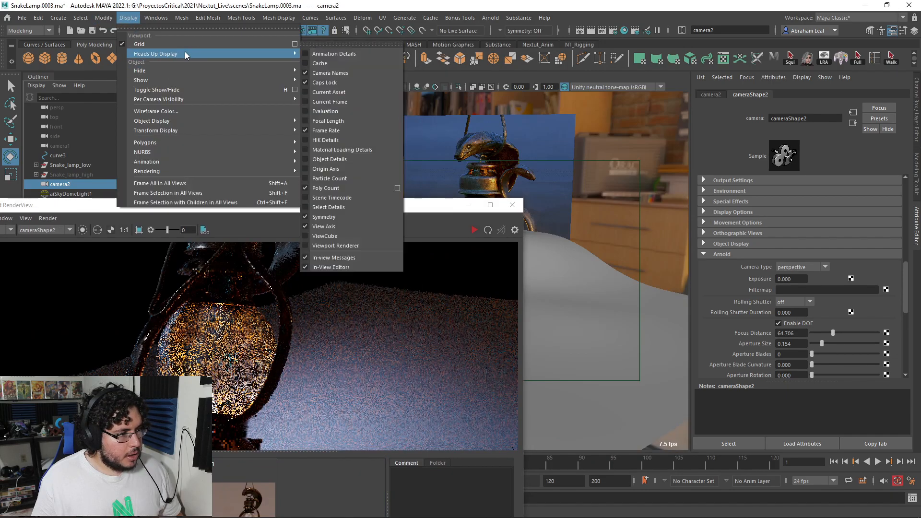
{"action": "left_click", "coordinate": [336, 160]}
Shrink the render window, look through camera2 and select the lamp's glass to read its distance from the camera
{"action": "left_click_drag", "start_coordinate": [397, 208], "coordinate": [555, 87]}
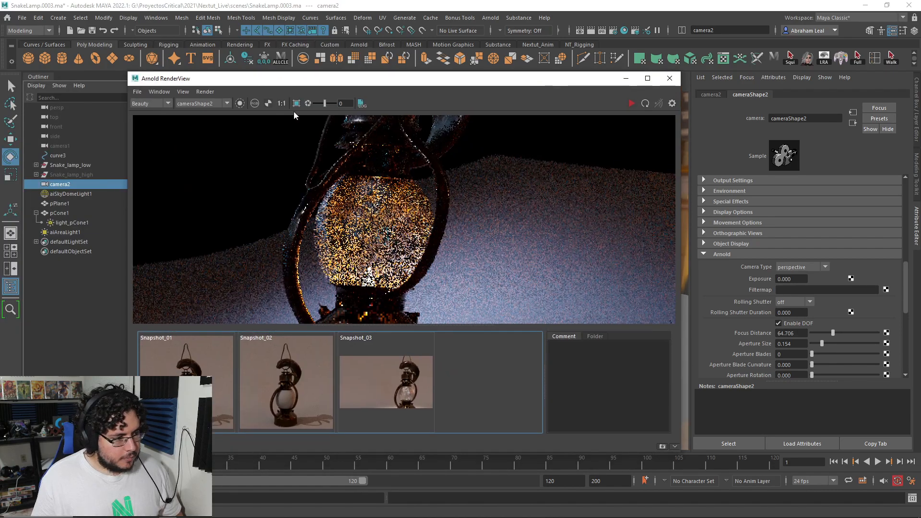
{"action": "left_click", "coordinate": [283, 92]}
{"action": "left_click_drag", "start_coordinate": [283, 92], "coordinate": [283, 110]}
{"action": "left_click", "coordinate": [338, 77]}
{"action": "left_click", "coordinate": [370, 117]}
{"action": "left_click_drag", "start_coordinate": [681, 475], "coordinate": [365, 298]}
{"action": "scroll", "coordinate": [249, 170], "scroll_direction": "up", "scroll_amount": 2}
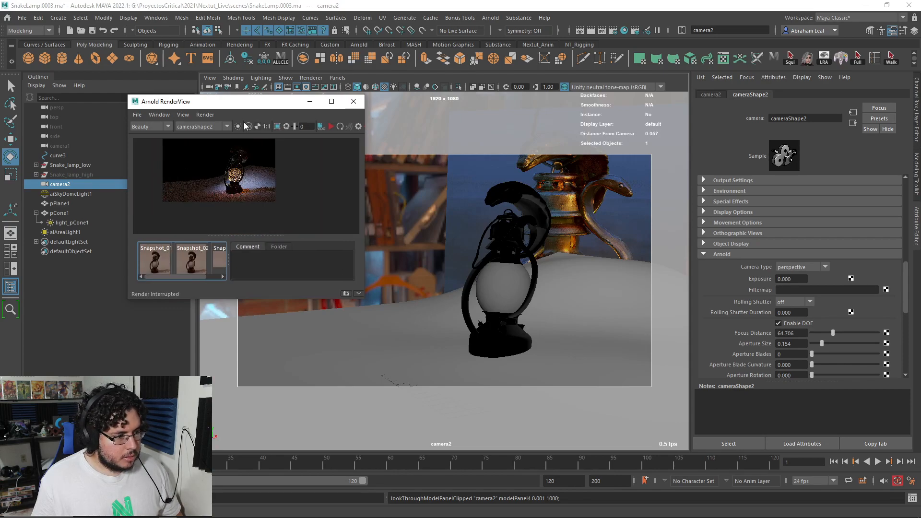
{"action": "left_click_drag", "start_coordinate": [242, 101], "coordinate": [175, 70]}
{"action": "left_click", "coordinate": [498, 292]}
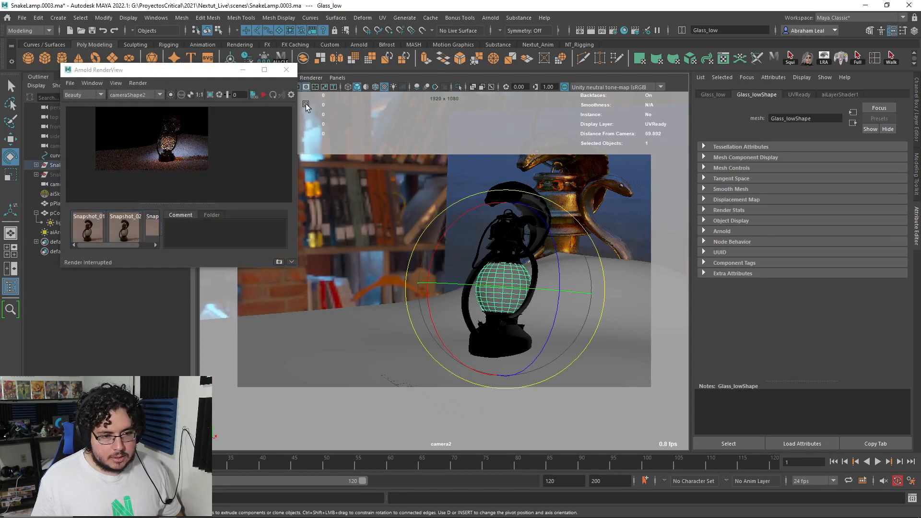
Select camera2 again and set its Arnold focus distance to 60
{"action": "left_click", "coordinate": [54, 184]}
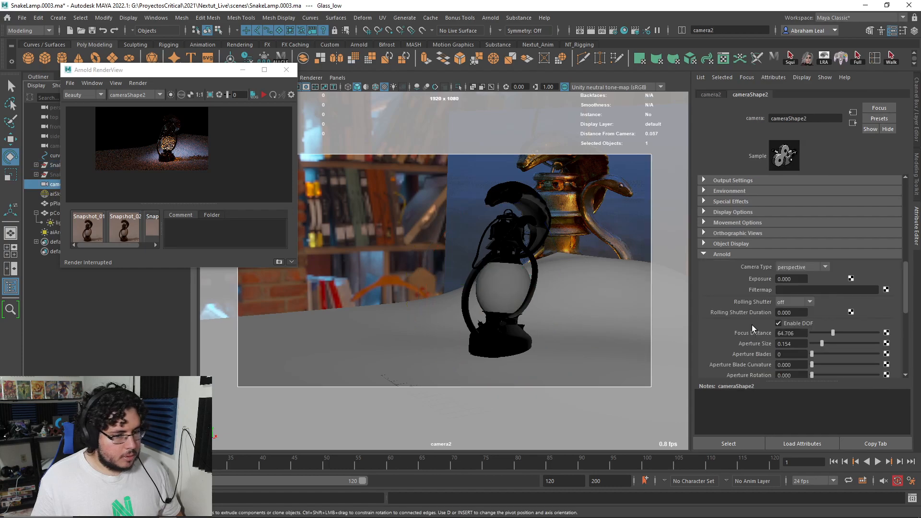
{"action": "left_click", "coordinate": [780, 333]}
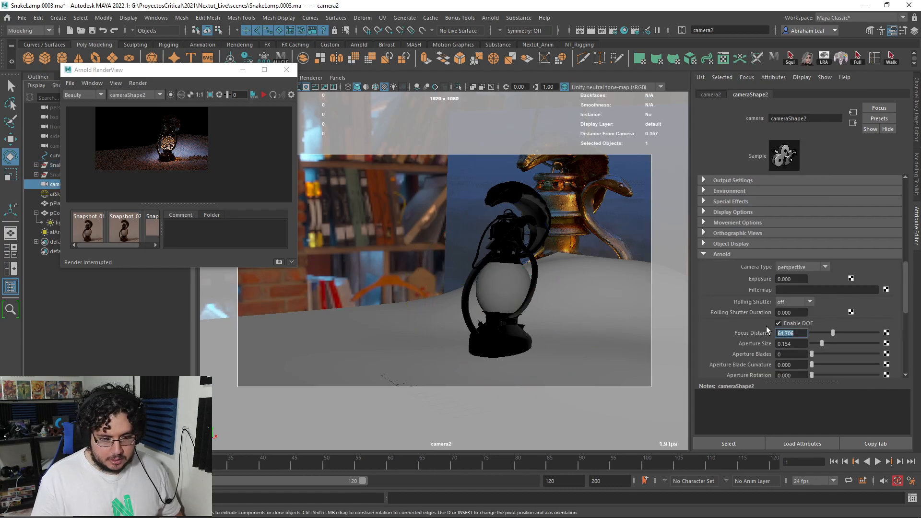
{"action": "type", "text": "60"}
{"action": "key", "text": "Return"}
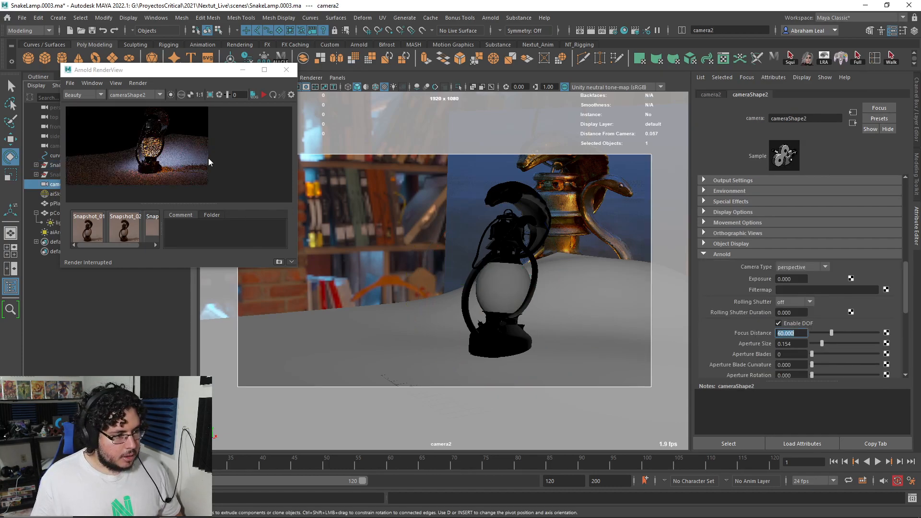
Enlarge the render window, restart the render and raise camera2's aperture size to about 0.779
{"action": "left_click_drag", "start_coordinate": [297, 274], "coordinate": [485, 406]}
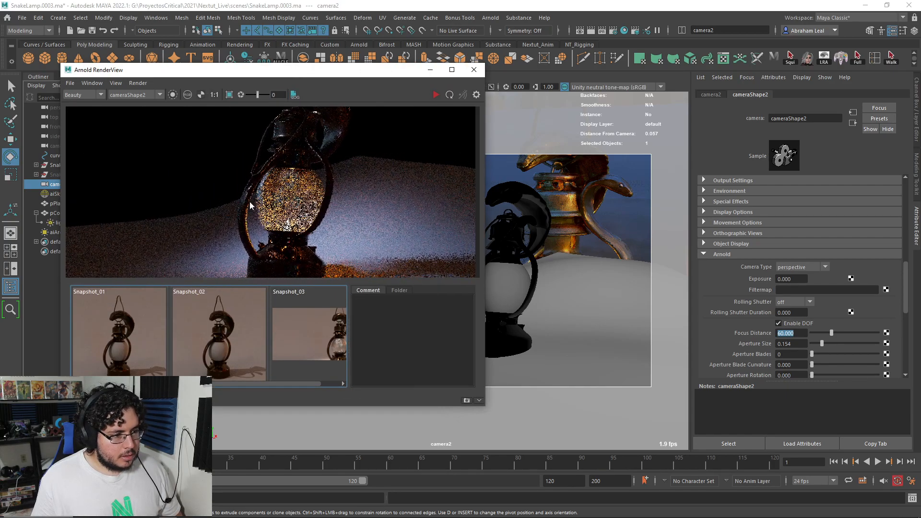
{"action": "left_click", "coordinate": [436, 95]}
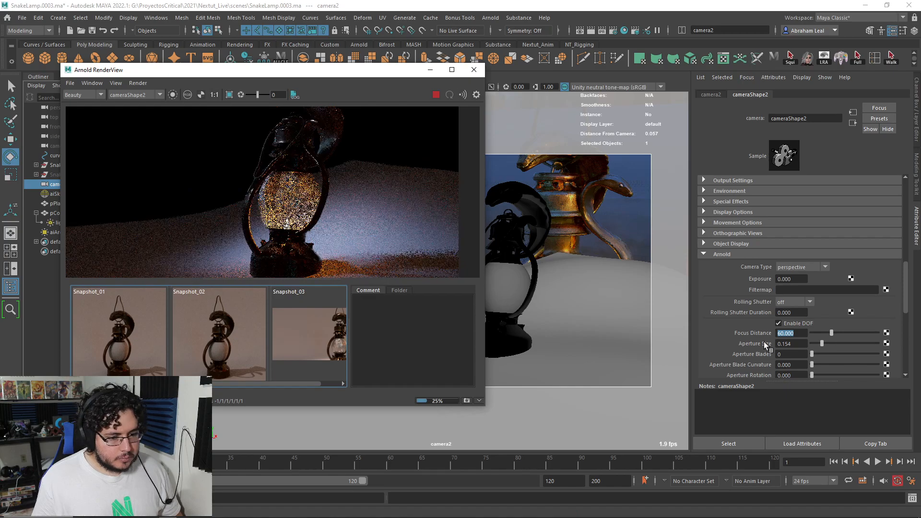
{"action": "left_click_drag", "start_coordinate": [818, 341], "coordinate": [862, 341]}
Examine the depth-of-field blur on the lamp and ground in the render, and stop rendering
{"action": "scroll", "coordinate": [128, 233], "scroll_direction": "up", "scroll_amount": 4}
{"action": "scroll", "coordinate": [243, 172], "scroll_direction": "down", "scroll_amount": 4}
{"action": "middle_click_drag", "start_coordinate": [300, 205], "coordinate": [167, 181]}
{"action": "middle_click_drag", "start_coordinate": [282, 148], "coordinate": [339, 197]}
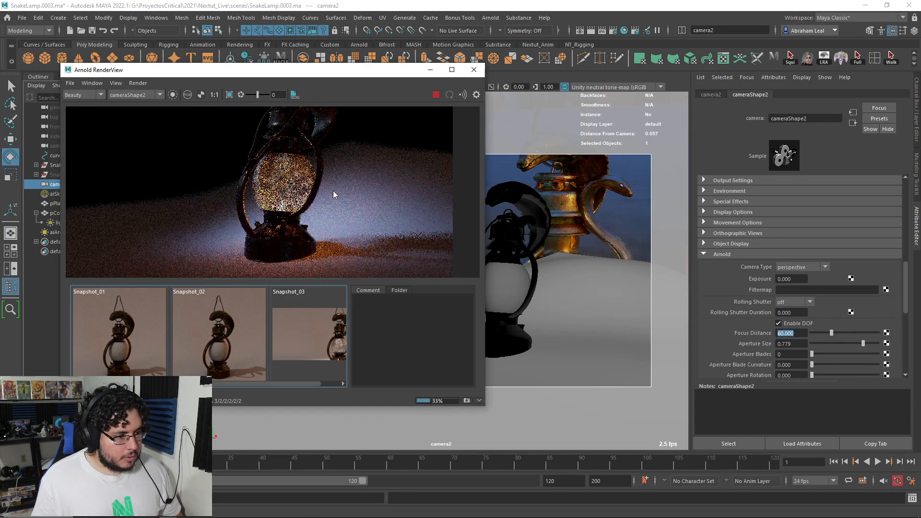
{"action": "scroll", "coordinate": [327, 173], "scroll_direction": "up", "scroll_amount": 3}
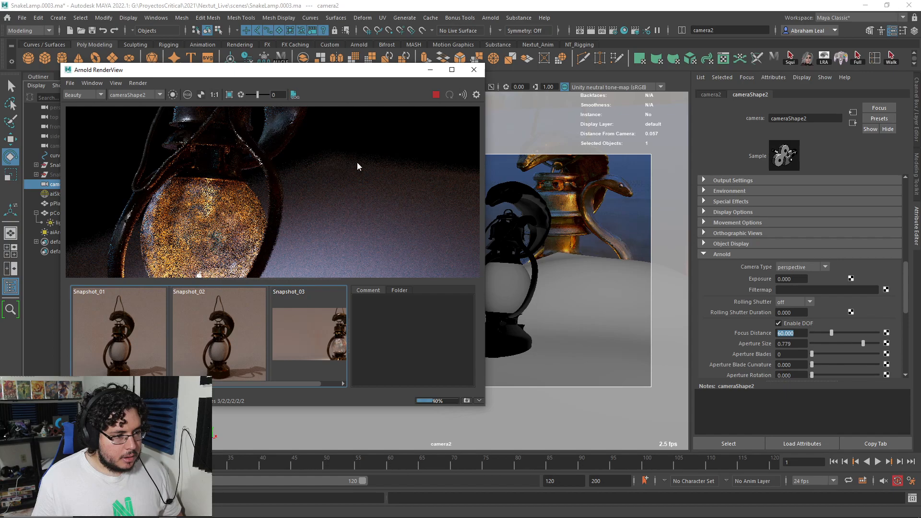
{"action": "scroll", "coordinate": [365, 175], "scroll_direction": "down", "scroll_amount": 4}
{"action": "scroll", "coordinate": [364, 175], "scroll_direction": "up", "scroll_amount": 2}
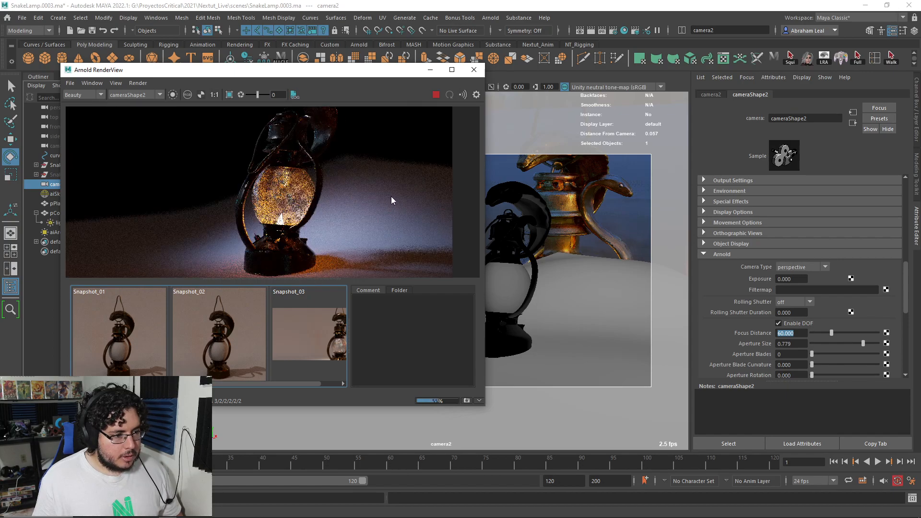
{"action": "middle_click_drag", "start_coordinate": [390, 196], "coordinate": [455, 214]}
{"action": "scroll", "coordinate": [284, 162], "scroll_direction": "down", "scroll_amount": 3}
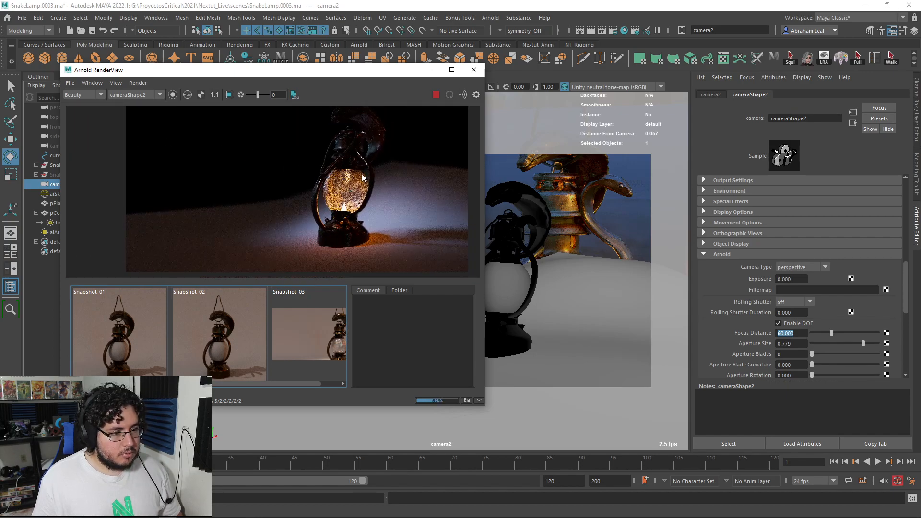
{"action": "scroll", "coordinate": [380, 174], "scroll_direction": "up", "scroll_amount": 2}
{"action": "scroll", "coordinate": [264, 160], "scroll_direction": "down", "scroll_amount": 1}
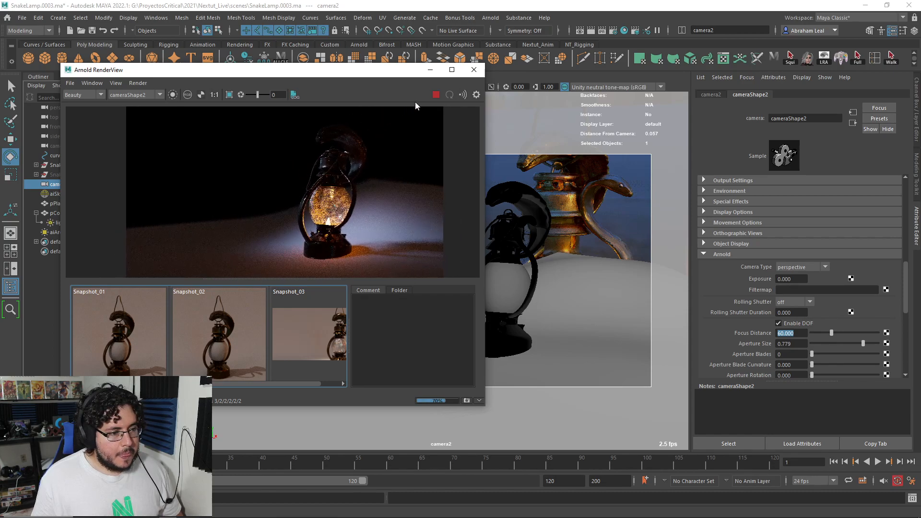
{"action": "left_click", "coordinate": [431, 96]}
Create an aiFog shader as the Atmosphere in the Arnold render settings' environment
{"action": "left_click_drag", "start_coordinate": [399, 73], "coordinate": [383, 55]}
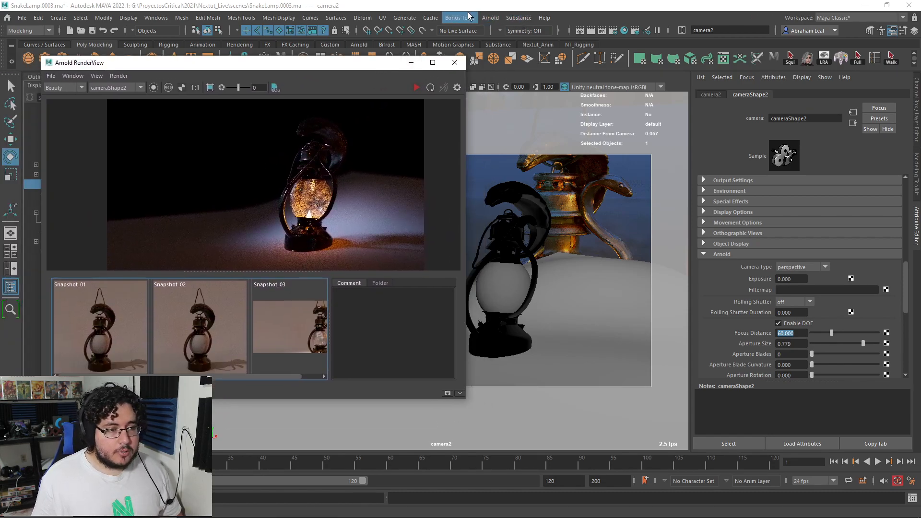
{"action": "left_click", "coordinate": [501, 19]}
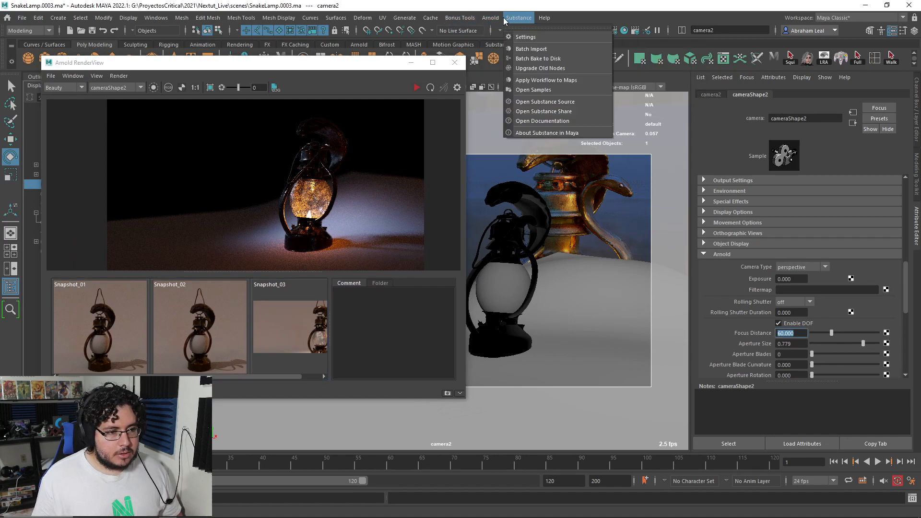
{"action": "left_click", "coordinate": [613, 30]}
{"action": "left_click", "coordinate": [613, 30]}
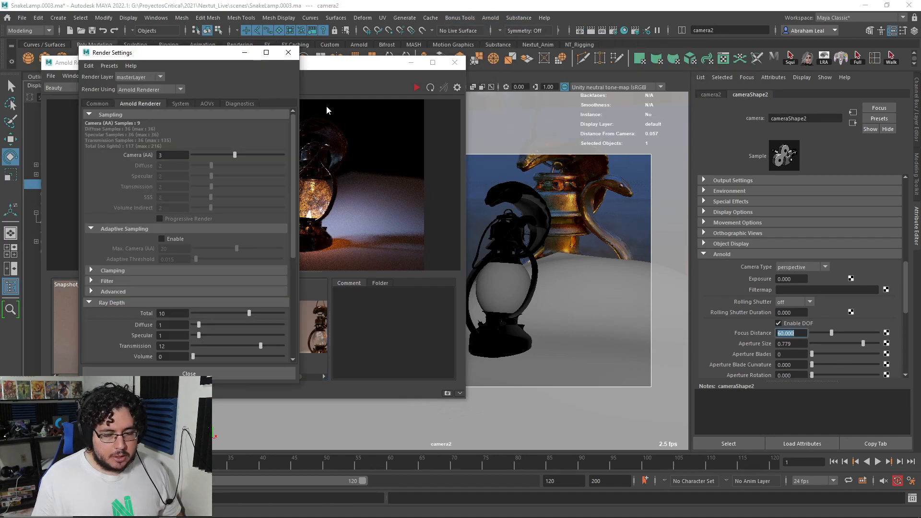
{"action": "scroll", "coordinate": [94, 302], "scroll_direction": "down", "scroll_amount": 1}
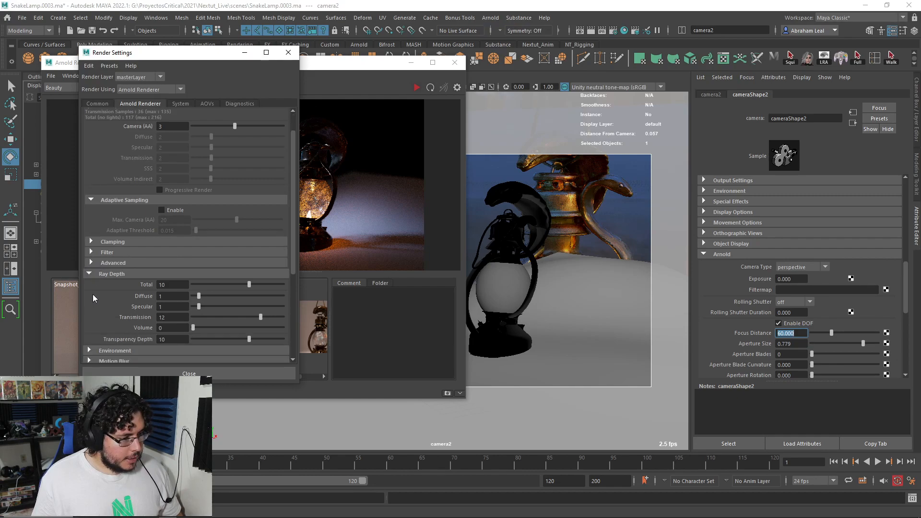
{"action": "scroll", "coordinate": [94, 287], "scroll_direction": "down", "scroll_amount": 2}
{"action": "left_click", "coordinate": [90, 293]}
{"action": "left_click", "coordinate": [269, 305]}
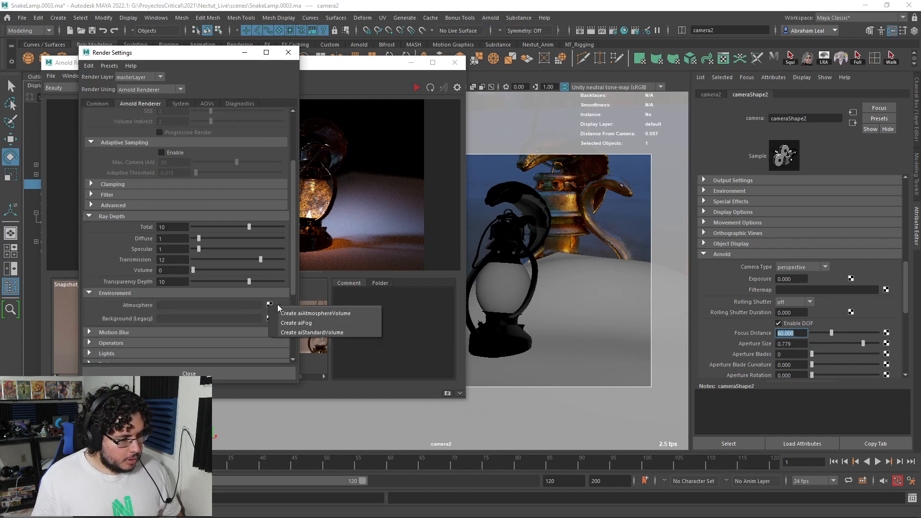
{"action": "left_click", "coordinate": [327, 324]}
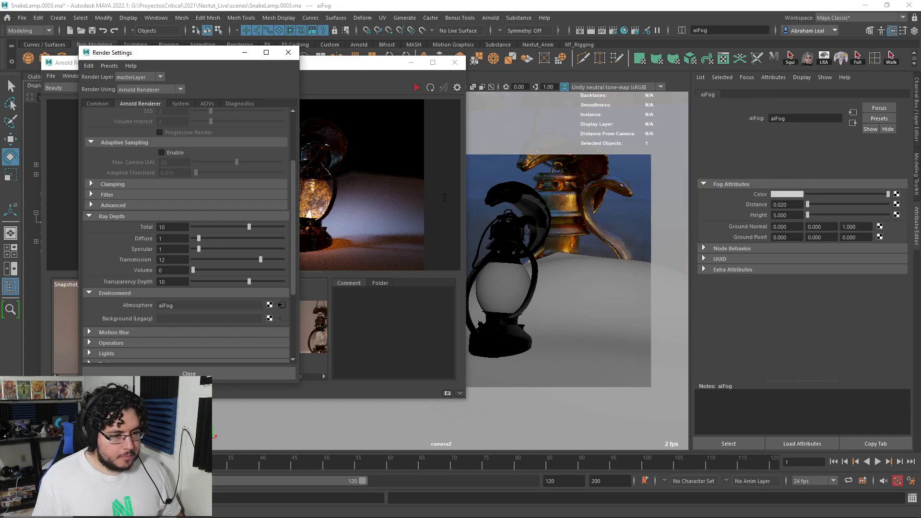
Run the camera2 render to check the fog's effect around the lamp, and stop it
{"action": "left_click", "coordinate": [328, 97]}
{"action": "left_click", "coordinate": [416, 87]}
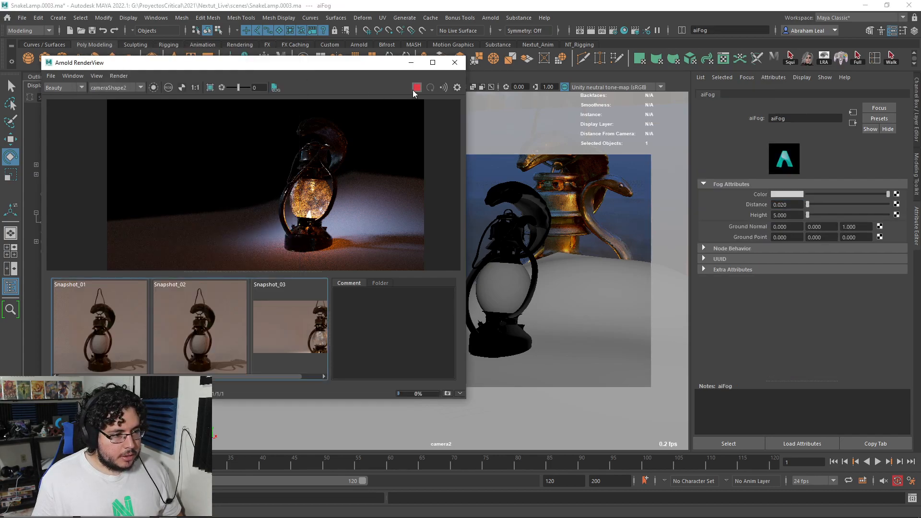
{"action": "scroll", "coordinate": [376, 165], "scroll_direction": "down", "scroll_amount": 3}
{"action": "scroll", "coordinate": [376, 166], "scroll_direction": "up", "scroll_amount": 2}
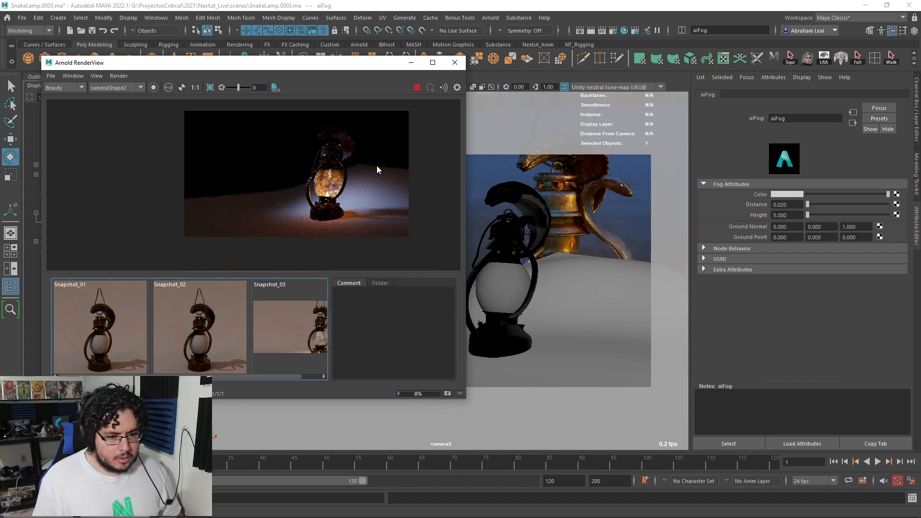
{"action": "left_click", "coordinate": [417, 86]}
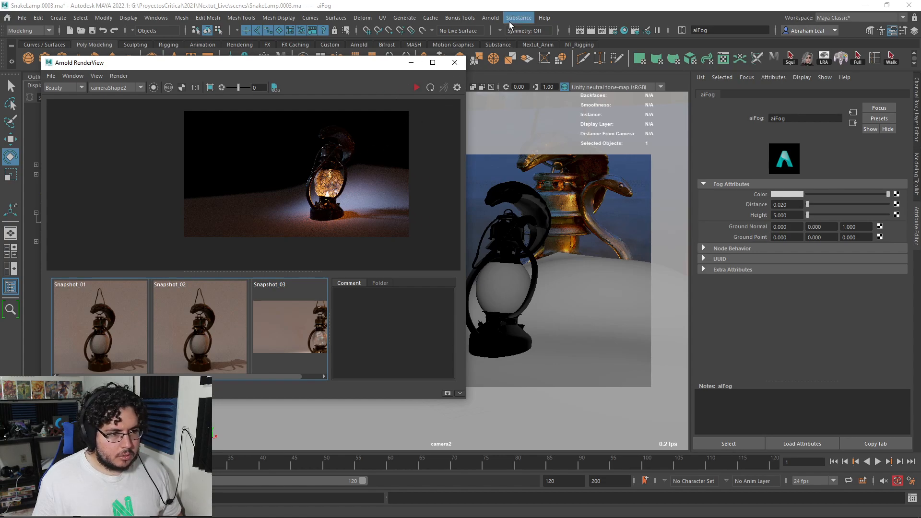
Disconnect aiFog from the Arnold environment's Atmosphere and create an aiStandardVolume in its place
{"action": "left_click", "coordinate": [613, 30]}
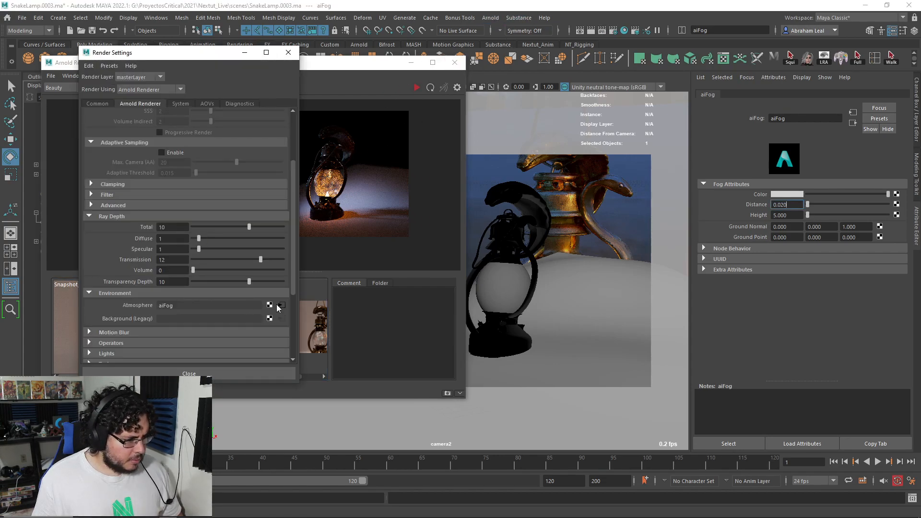
{"action": "right_click", "coordinate": [130, 307]}
{"action": "left_click", "coordinate": [157, 331]}
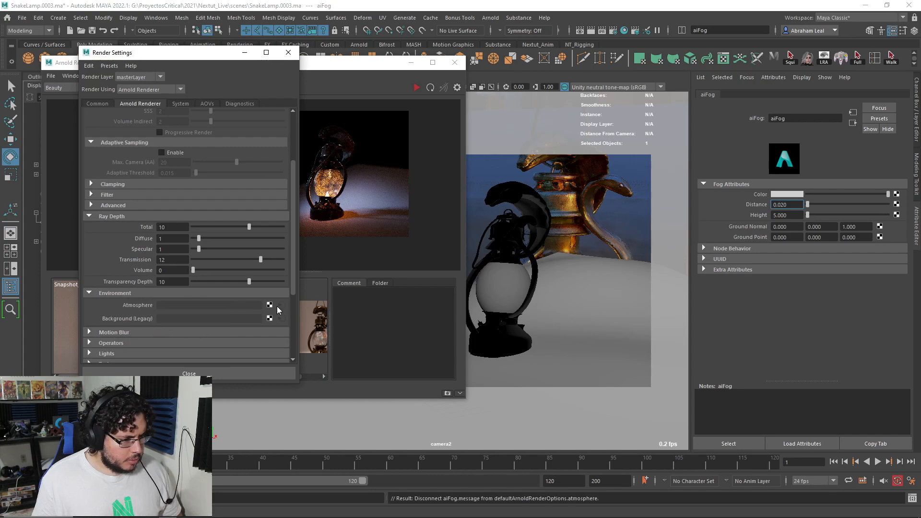
{"action": "left_click", "coordinate": [270, 305]}
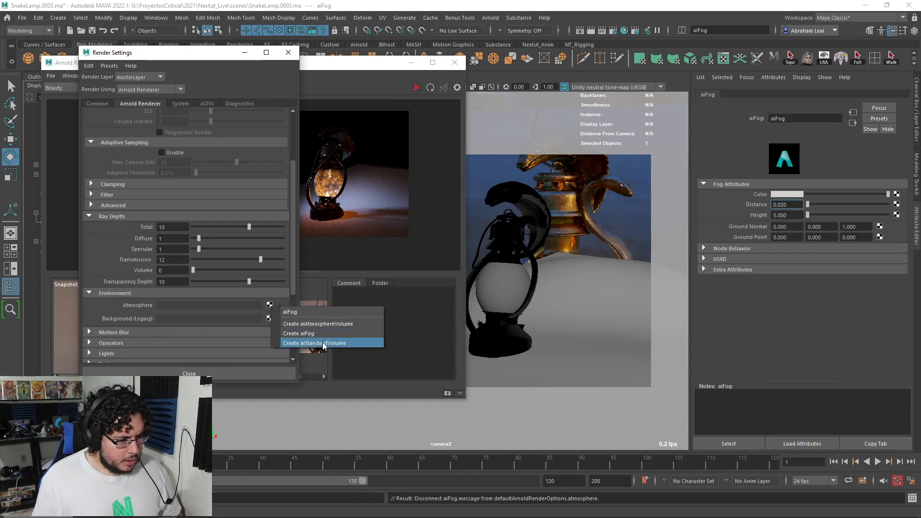
{"action": "left_click", "coordinate": [324, 343]}
{"action": "left_click", "coordinate": [245, 53]}
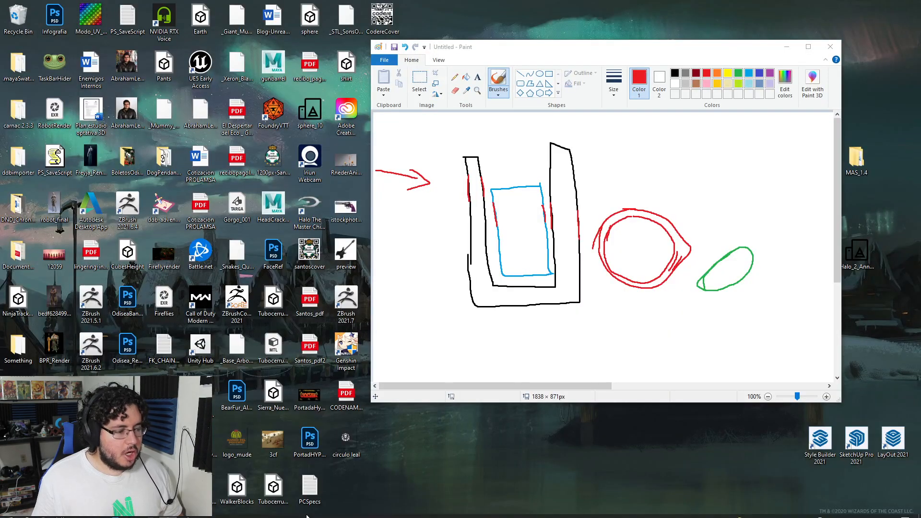
Close the Paint drawing without saving it and launch Maya
{"action": "left_click", "coordinate": [829, 49]}
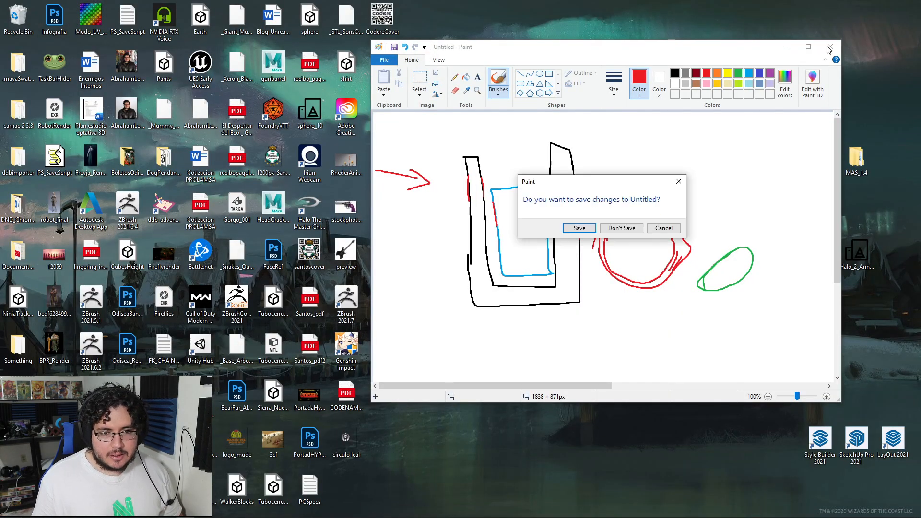
{"action": "left_click", "coordinate": [631, 230]}
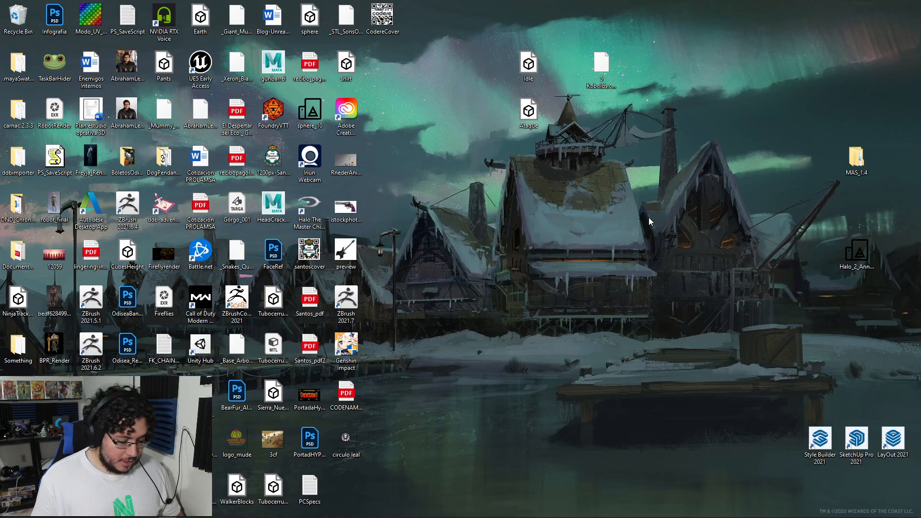
{"action": "key", "text": "super"}
{"action": "type", "text": "maya"}
{"action": "key", "text": "Return"}
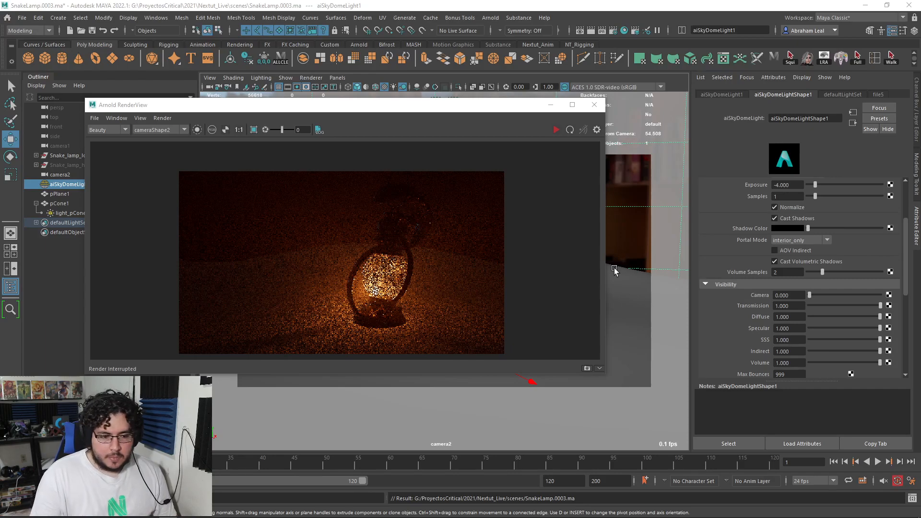
Open the aiAtmosphereVolume assigned as the Arnold environment's Atmosphere and set its density to 0.005
{"action": "middle_click_drag", "start_coordinate": [446, 249], "coordinate": [452, 231], "text": "alt"}
{"action": "right_click_drag", "start_coordinate": [426, 236], "coordinate": [430, 267], "text": "alt"}
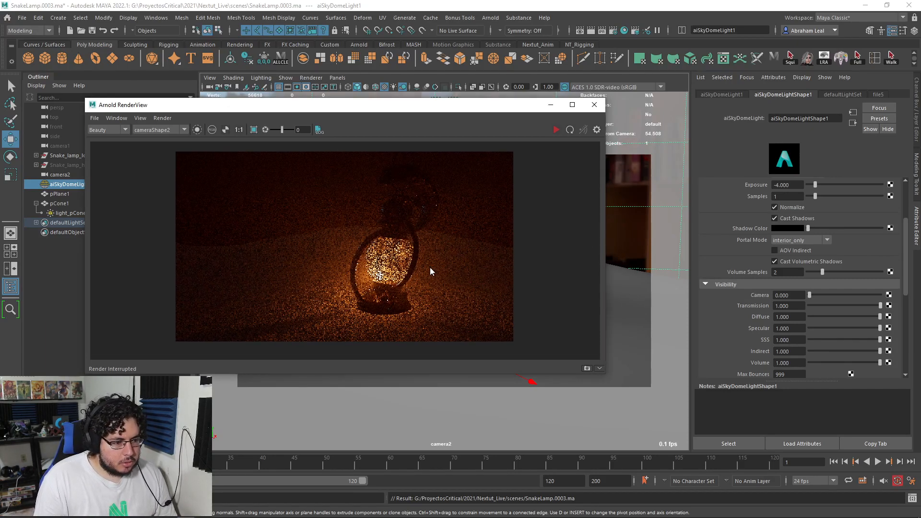
{"action": "middle_click_drag", "start_coordinate": [258, 280], "coordinate": [283, 273], "text": "alt"}
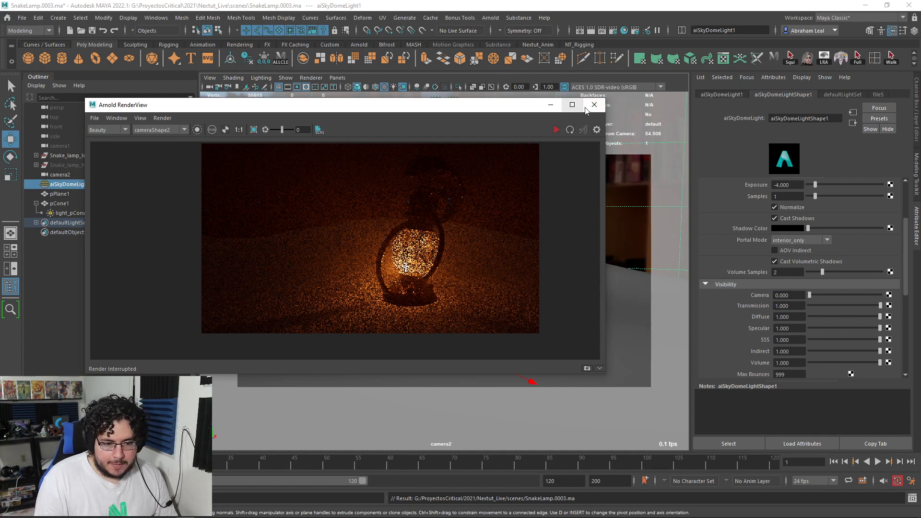
{"action": "left_click", "coordinate": [614, 31]}
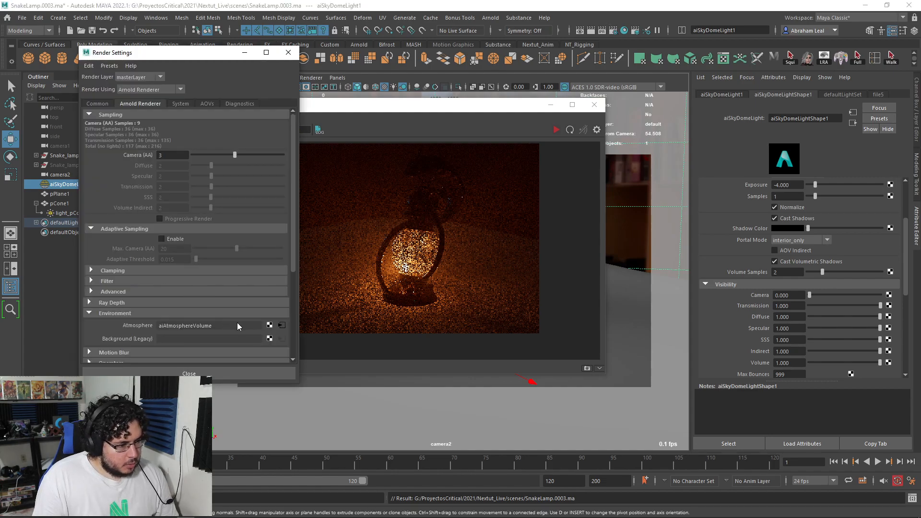
{"action": "left_click", "coordinate": [282, 326]}
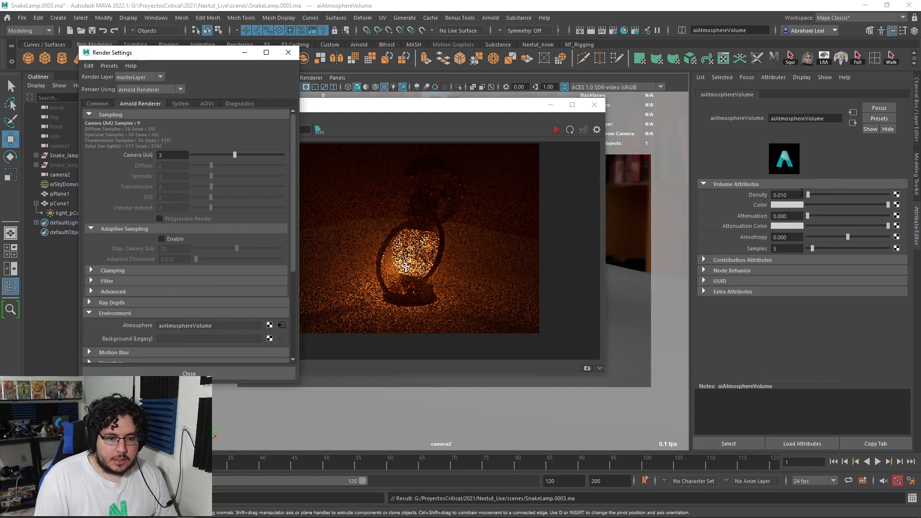
{"action": "left_click", "coordinate": [288, 53]}
{"action": "double_click", "coordinate": [787, 195]}
{"action": "key", "text": "BackSpace"}
{"action": "type", "text": ".005"}
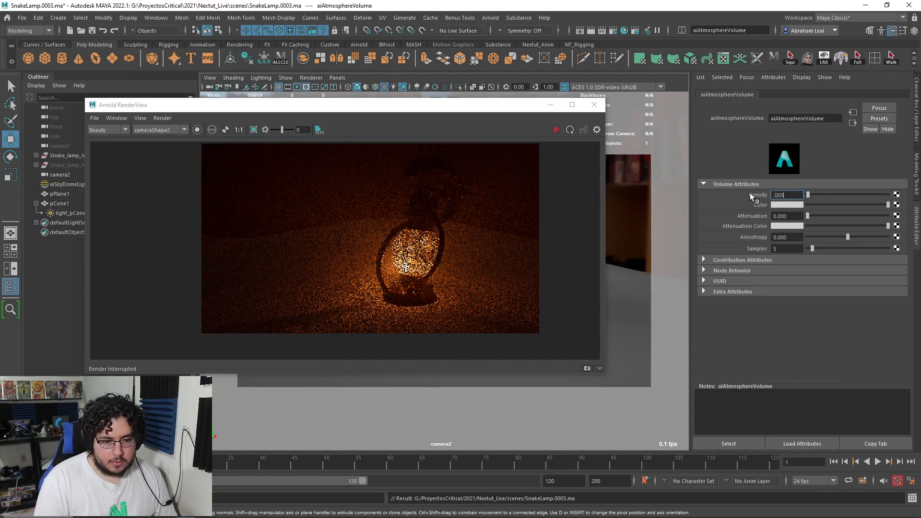
{"action": "key", "text": "Return"}
Run the camera2 render to check the thinner atmosphere around the lamp, and stop it
{"action": "left_click", "coordinate": [557, 130]}
{"action": "scroll", "coordinate": [422, 243], "scroll_direction": "up", "scroll_amount": 2}
{"action": "scroll", "coordinate": [434, 265], "scroll_direction": "down", "scroll_amount": 2}
{"action": "scroll", "coordinate": [444, 262], "scroll_direction": "up", "scroll_amount": 1}
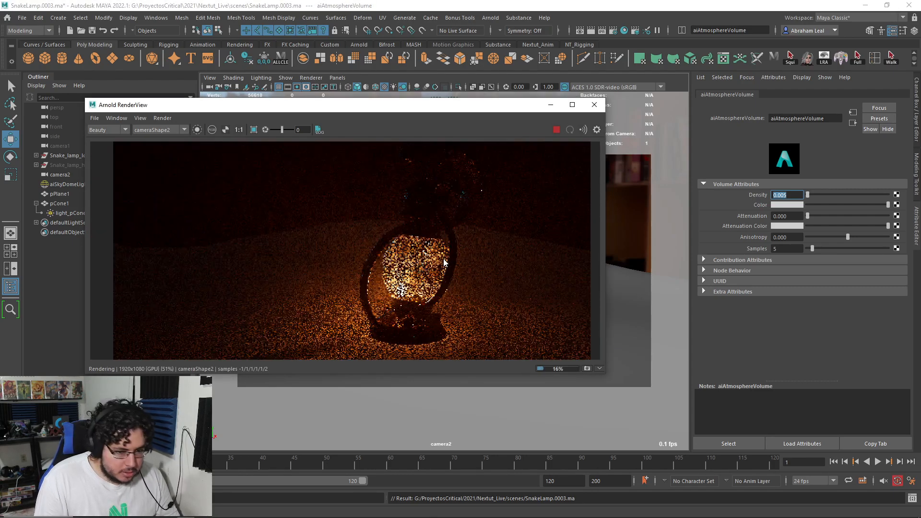
{"action": "scroll", "coordinate": [439, 213], "scroll_direction": "down", "scroll_amount": 2}
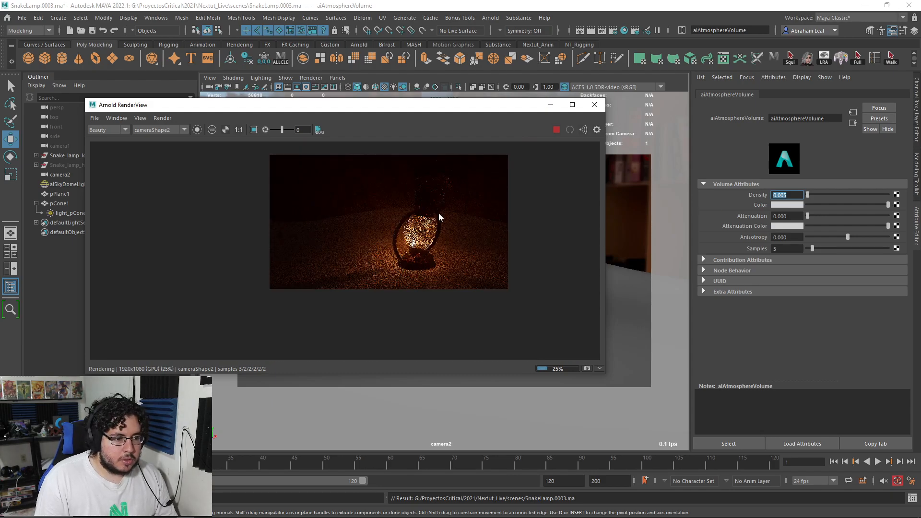
{"action": "scroll", "coordinate": [503, 173], "scroll_direction": "up", "scroll_amount": 1}
{"action": "left_click", "coordinate": [556, 130]}
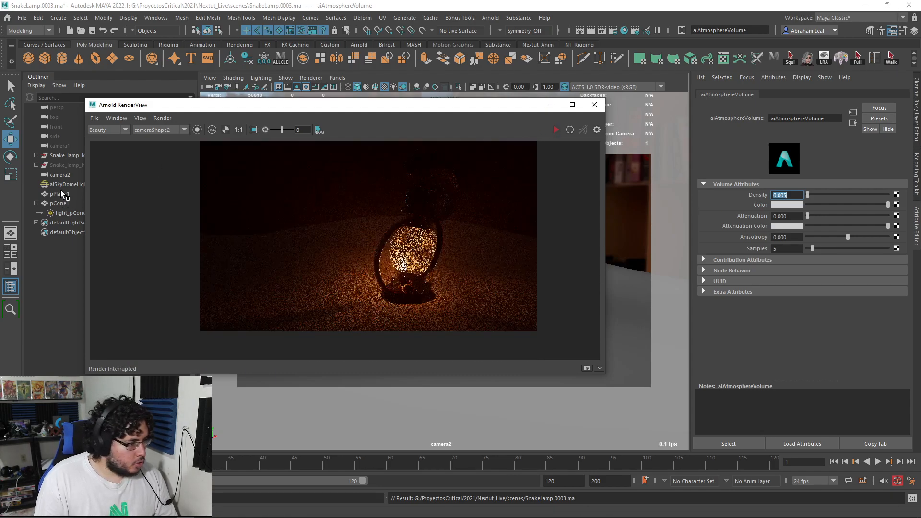
Enable depth of field in camera2's Arnold attributes and set the focus distance to 60
{"action": "left_click", "coordinate": [61, 174]}
{"action": "scroll", "coordinate": [754, 311], "scroll_direction": "down", "scroll_amount": 5}
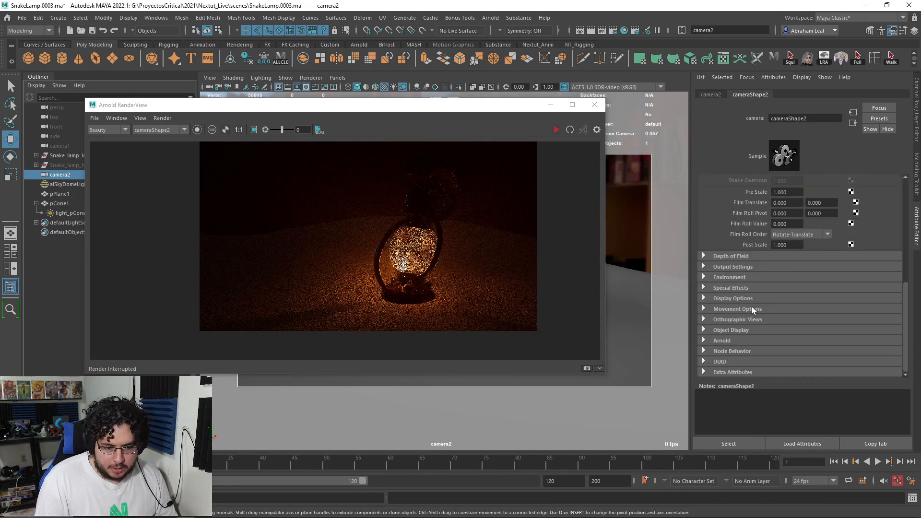
{"action": "left_click", "coordinate": [710, 340]}
{"action": "scroll", "coordinate": [749, 312], "scroll_direction": "down", "scroll_amount": 3}
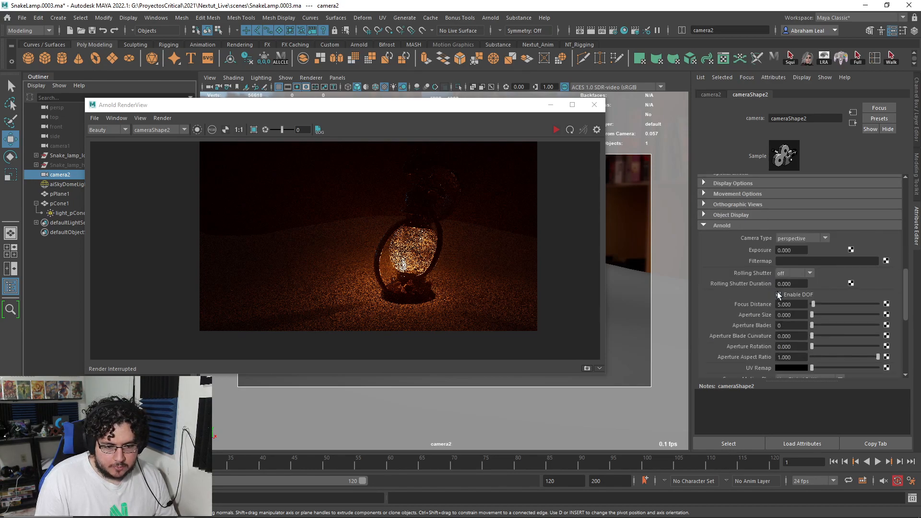
{"action": "type", "text": "60"}
{"action": "key", "text": "Return"}
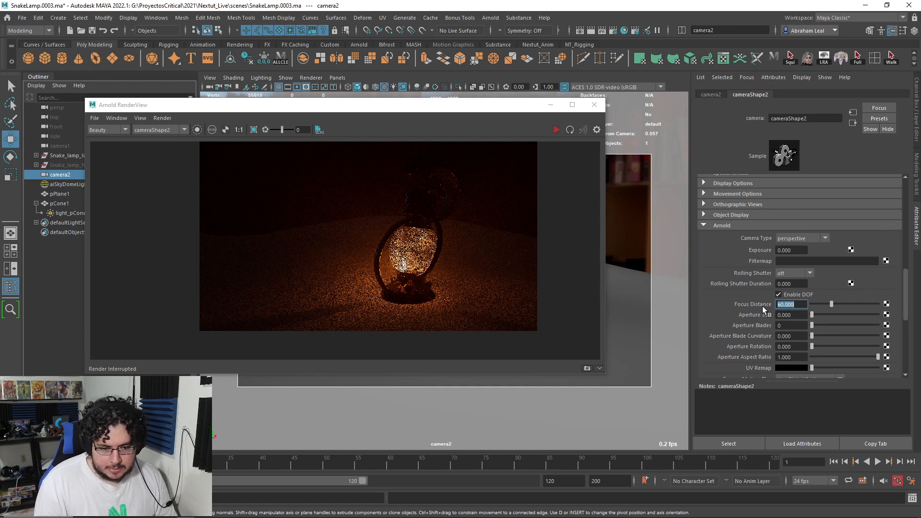
Raise camera2's aperture size to about 0.463 and render the lamp to check the blur
{"action": "left_click_drag", "start_coordinate": [821, 315], "coordinate": [823, 315]}
{"action": "left_click", "coordinate": [556, 129]}
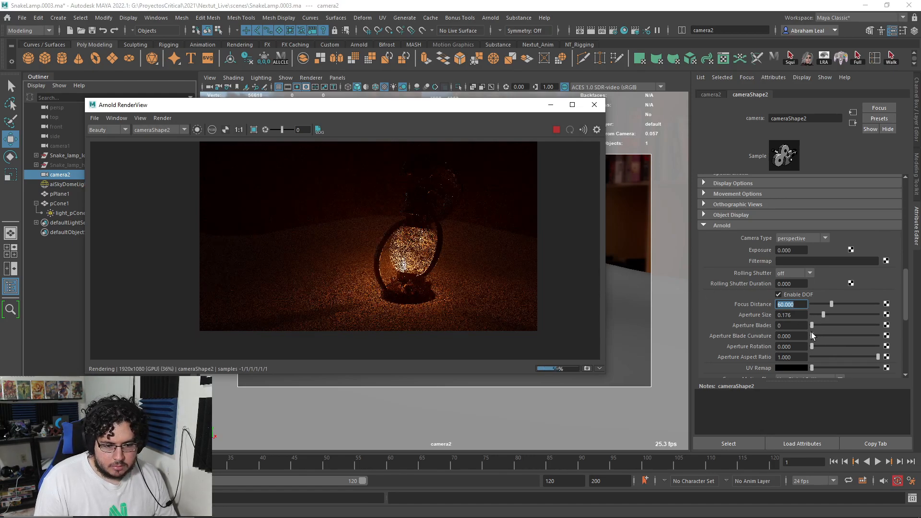
{"action": "left_click_drag", "start_coordinate": [825, 314], "coordinate": [842, 316]}
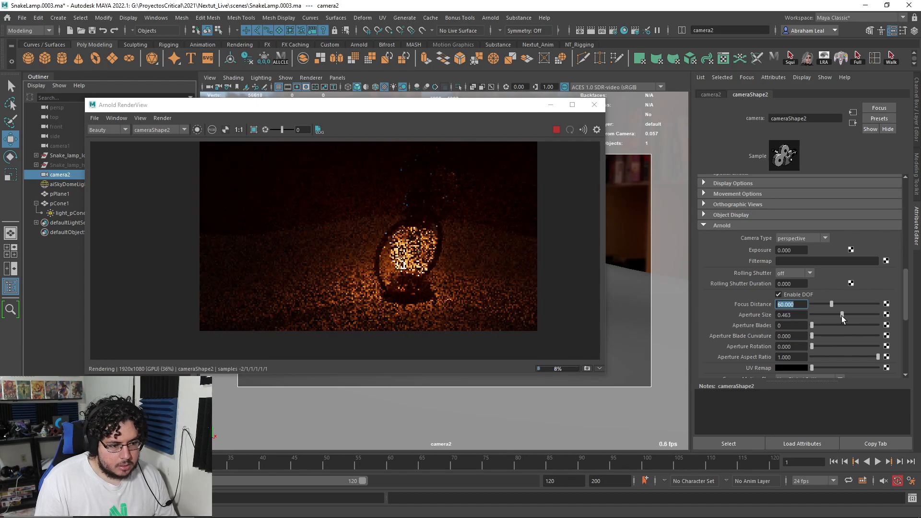
{"action": "scroll", "coordinate": [471, 252], "scroll_direction": "up", "scroll_amount": 2}
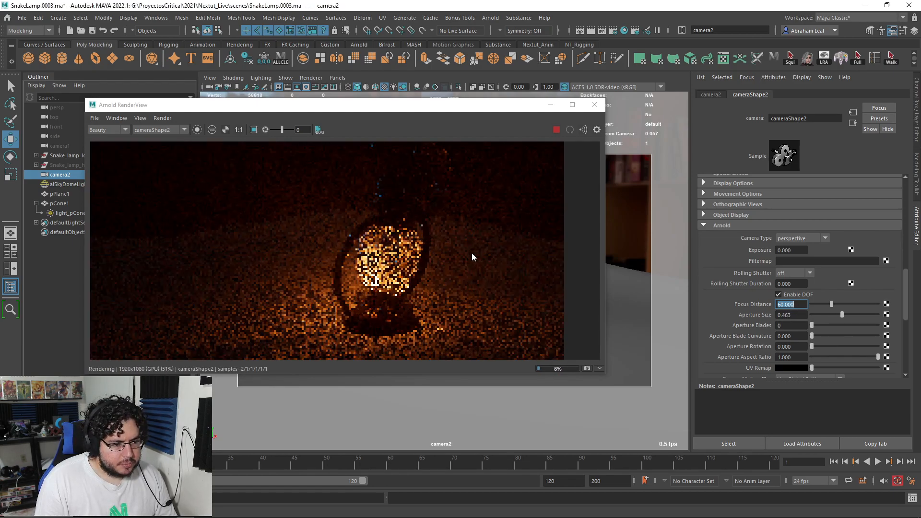
{"action": "scroll", "coordinate": [445, 195], "scroll_direction": "down", "scroll_amount": 2}
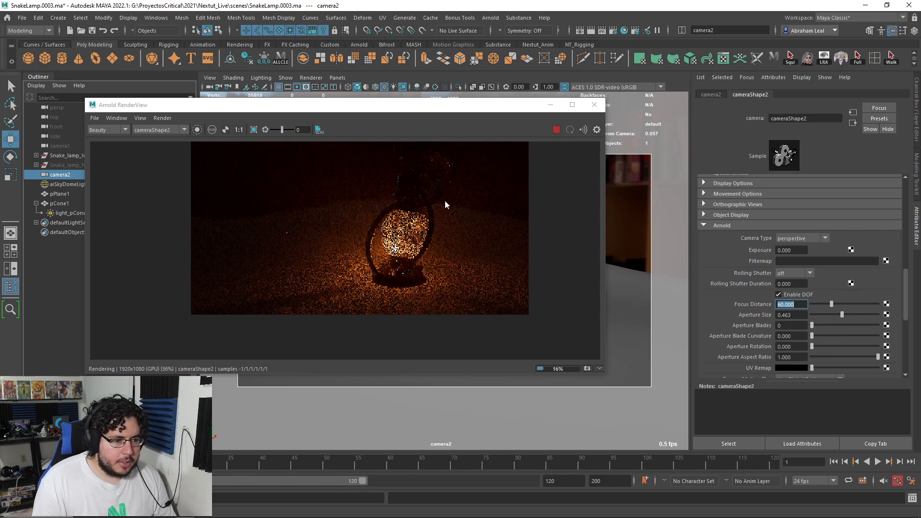
Select the sky dome light, stop the render, and move the render window to uncover more of the camera2 viewport
{"action": "left_click", "coordinate": [617, 200]}
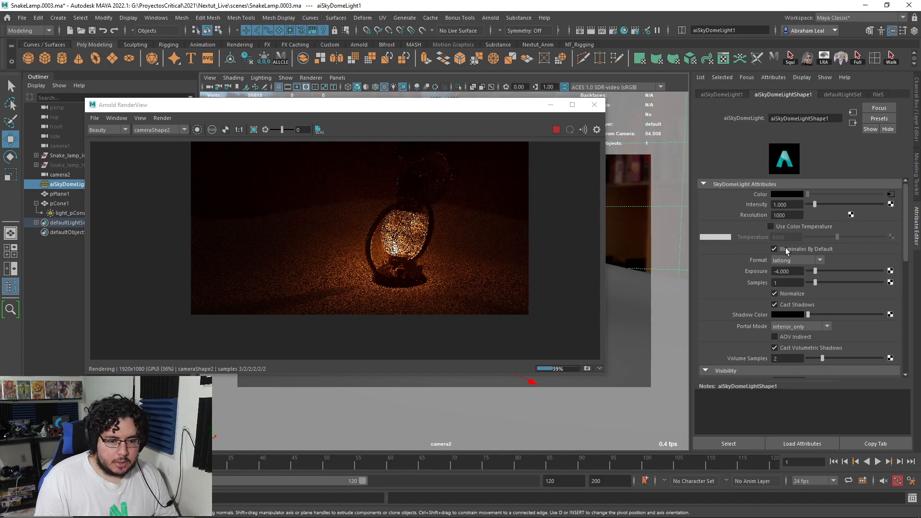
{"action": "left_click", "coordinate": [556, 129]}
{"action": "left_click_drag", "start_coordinate": [432, 110], "coordinate": [362, 102]}
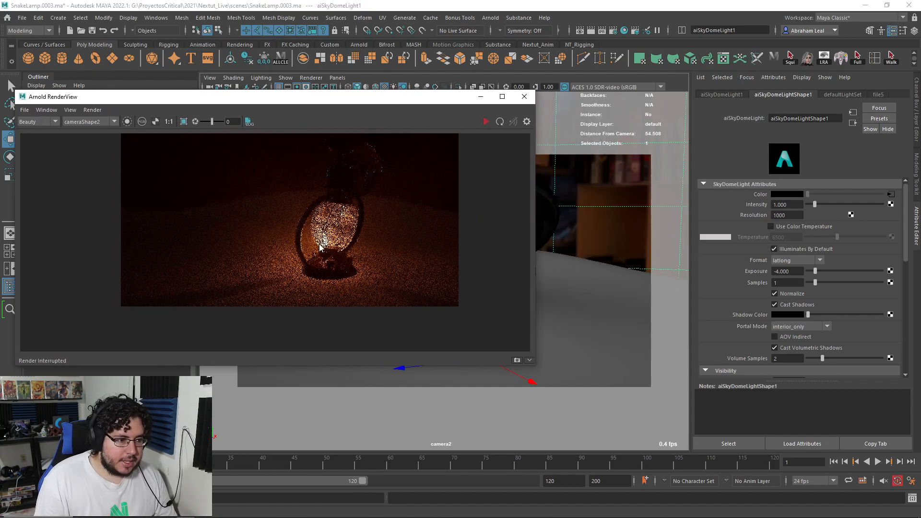
Shrink the Arnold render window and switch the viewport from camera2 to the perspective view
{"action": "scroll", "coordinate": [347, 235], "scroll_direction": "down", "scroll_amount": 3}
{"action": "scroll", "coordinate": [204, 265], "scroll_direction": "up", "scroll_amount": 2}
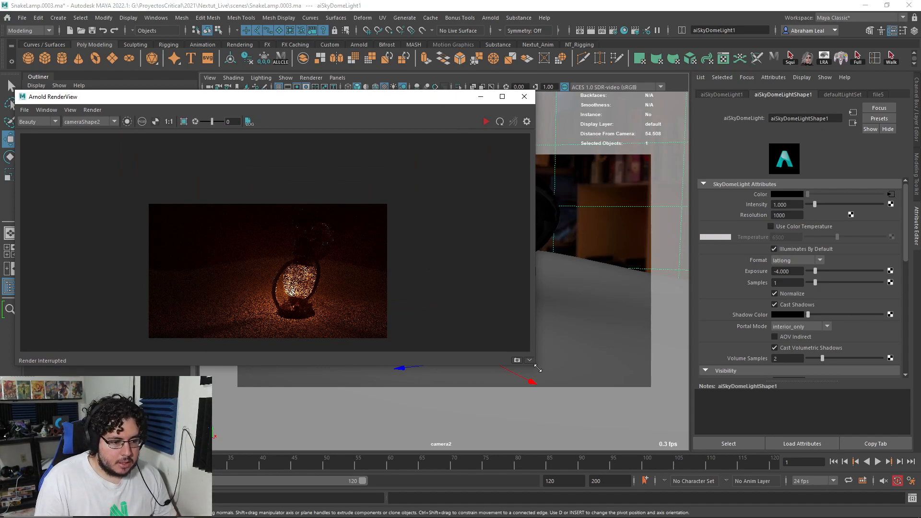
{"action": "left_click_drag", "start_coordinate": [536, 366], "coordinate": [235, 350]}
{"action": "key", "text": "space"}
{"action": "left_click_drag", "start_coordinate": [399, 231], "coordinate": [554, 143]}
{"action": "left_click", "coordinate": [112, 58]}
{"action": "mouse_move", "coordinate": [515, 326]}
{"action": "left_mouse_down"}
{"action": "mouse_move", "coordinate": [576, 331]}
{"action": "mouse_move", "coordinate": [446, 325]}
{"action": "mouse_move", "coordinate": [451, 246]}
{"action": "mouse_move", "coordinate": [397, 216]}
{"action": "left_mouse_up"}
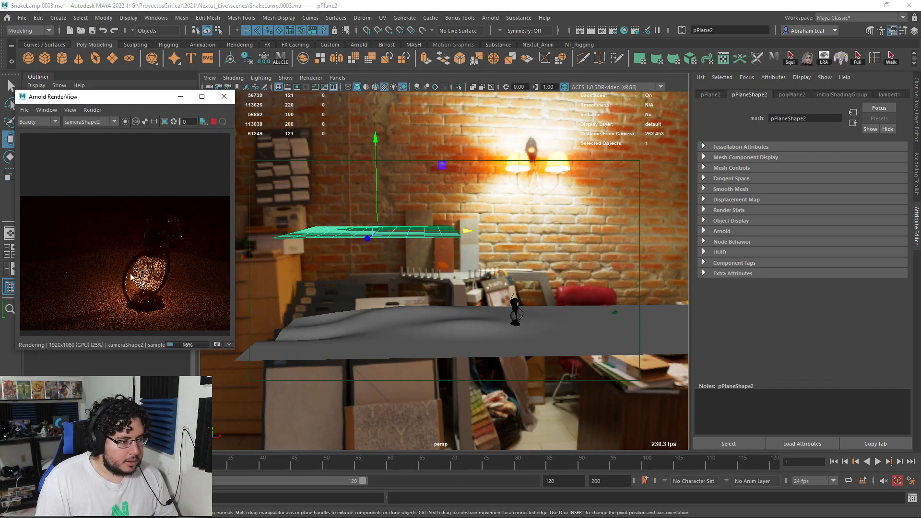
{"action": "left_click_drag", "start_coordinate": [459, 233], "coordinate": [500, 237]}
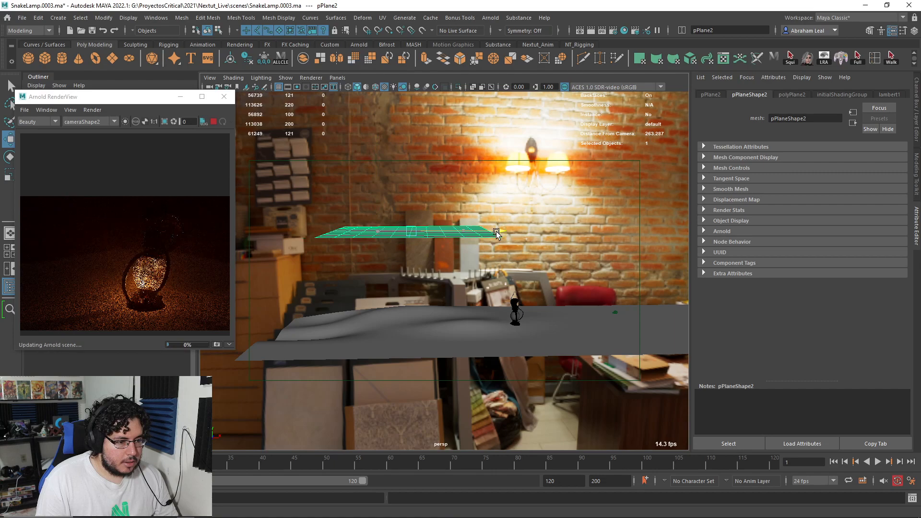
{"action": "left_click_drag", "start_coordinate": [410, 154], "coordinate": [395, 251]}
{"action": "key", "text": "e"}
{"action": "left_click_drag", "start_coordinate": [468, 183], "coordinate": [519, 224]}
{"action": "key", "text": "w"}
{"action": "left_click_drag", "start_coordinate": [404, 182], "coordinate": [491, 280]}
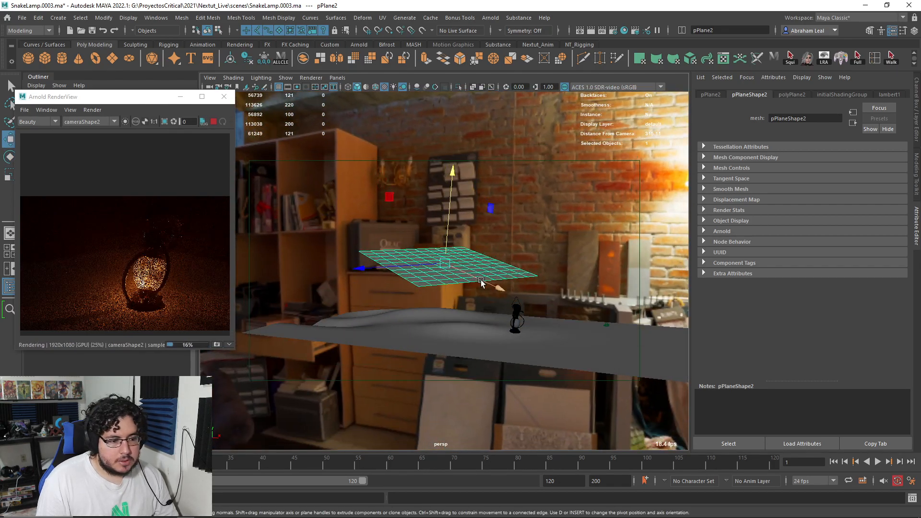
{"action": "left_click", "coordinate": [224, 96]}
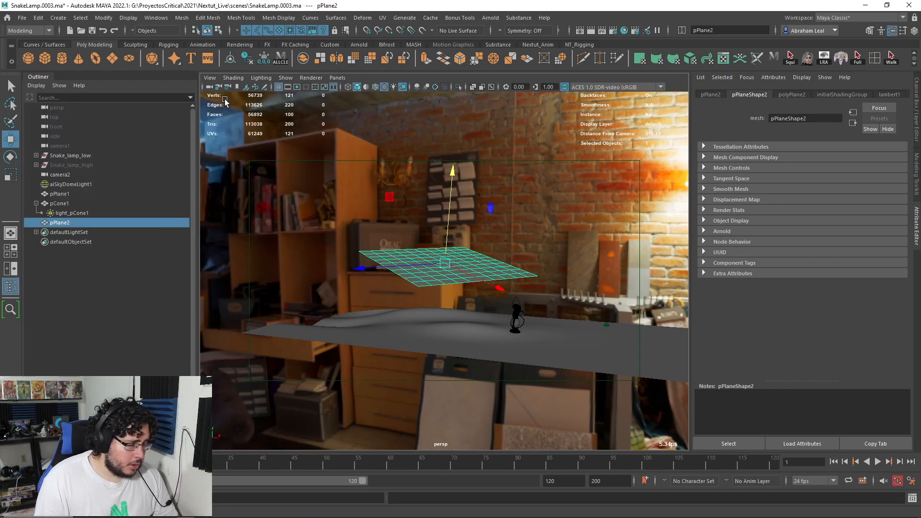
{"action": "key", "text": "Delete"}
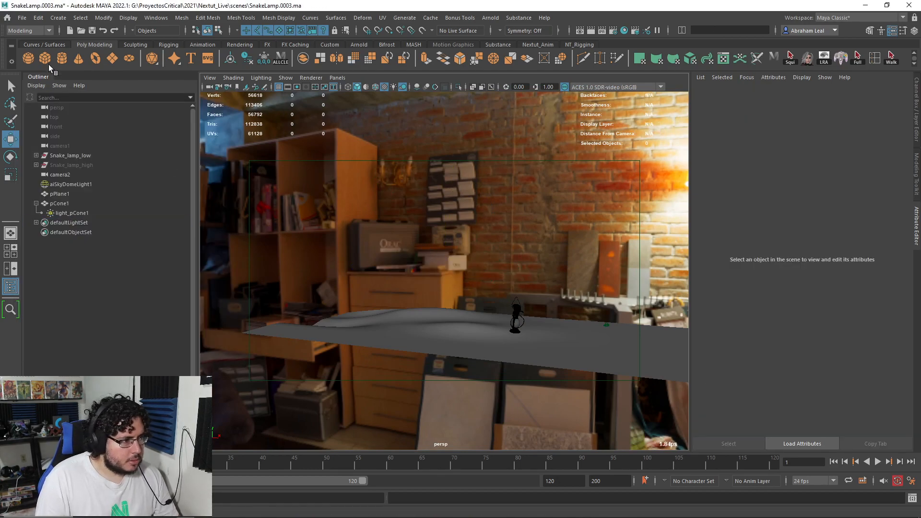
Create a polygon cube and scale and raise it into an upright wall block on the ground behind the lamp
{"action": "right_click_drag", "start_coordinate": [453, 292], "coordinate": [540, 345], "text": "shift"}
{"action": "left_click_drag", "start_coordinate": [541, 345], "coordinate": [477, 333]}
{"action": "key", "text": "r"}
{"action": "left_click_drag", "start_coordinate": [433, 242], "coordinate": [412, 131]}
{"action": "key", "text": "w"}
{"action": "left_click_drag", "start_coordinate": [433, 241], "coordinate": [432, 206]}
{"action": "key", "text": "r"}
{"action": "left_click_drag", "start_coordinate": [448, 288], "coordinate": [382, 353], "text": "alt"}
{"action": "left_click_drag", "start_coordinate": [366, 311], "coordinate": [348, 301]}
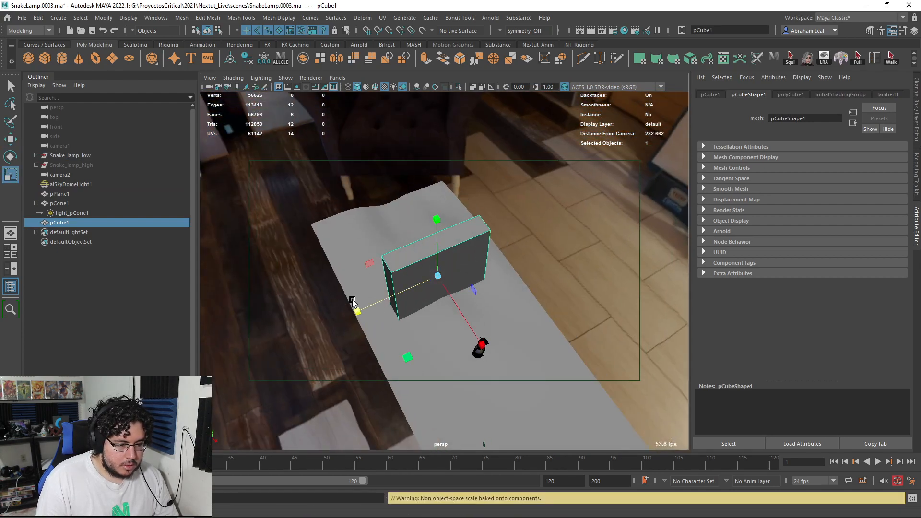
Duplicate the wall block, turn the copy sideways and move it to form a corner with the first wall
{"action": "key", "text": "ctrl+d"}
{"action": "key", "text": "e"}
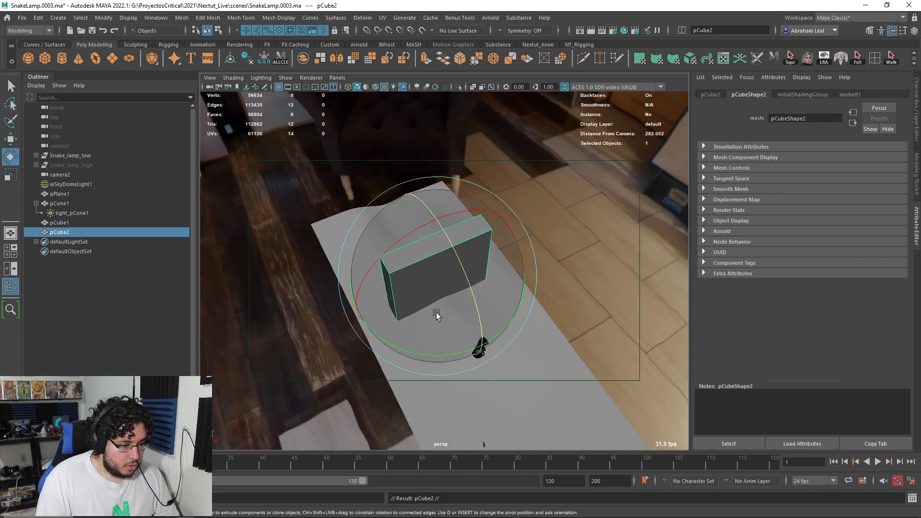
{"action": "left_click_drag", "start_coordinate": [452, 356], "coordinate": [332, 329]}
{"action": "key", "text": "w"}
{"action": "left_click_drag", "start_coordinate": [387, 234], "coordinate": [432, 272]}
{"action": "left_click", "coordinate": [448, 353]}
{"action": "key", "text": "ctrl+z"}
{"action": "left_click_drag", "start_coordinate": [448, 354], "coordinate": [523, 291]}
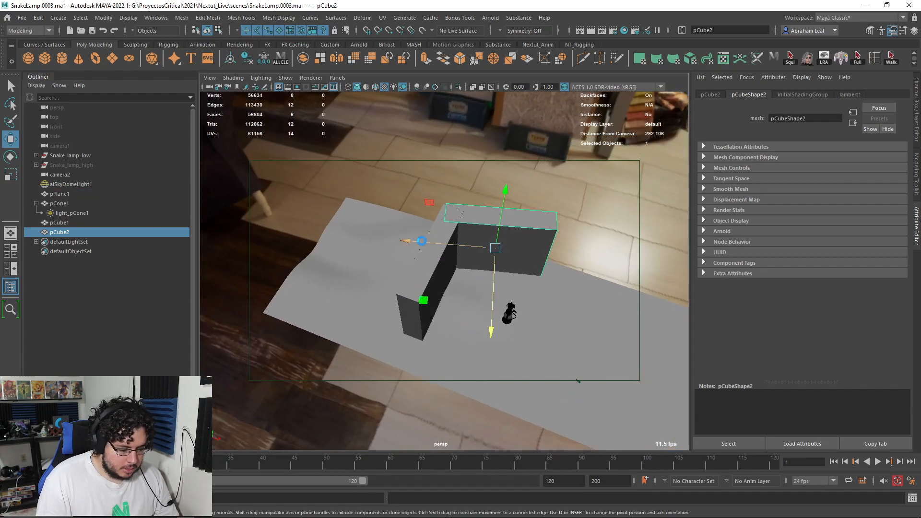
Duplicate the second wall, rotate the copy and place it as a third wall on the enclosure's open end
{"action": "key", "text": "ctrl+d"}
{"action": "key", "text": "e"}
{"action": "left_click_drag", "start_coordinate": [422, 243], "coordinate": [484, 296]}
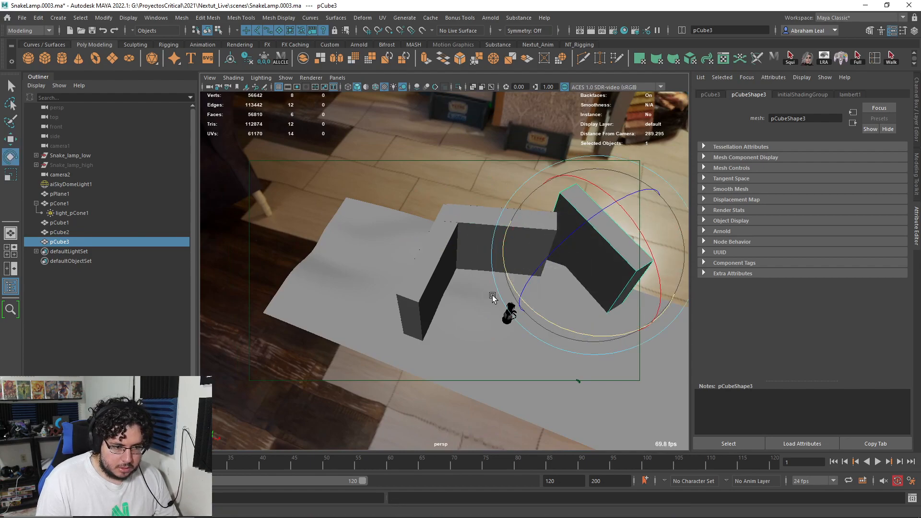
{"action": "key", "text": "w"}
{"action": "left_click_drag", "start_coordinate": [575, 259], "coordinate": [545, 194]}
Duplicate the third wall, rotate the copy flat and position it as a roof over the walls and lamp
{"action": "key", "text": "ctrl+d"}
{"action": "key", "text": "e"}
{"action": "left_click_drag", "start_coordinate": [576, 228], "coordinate": [510, 206]}
{"action": "key", "text": "r"}
{"action": "left_click_drag", "start_coordinate": [502, 241], "coordinate": [757, 295], "text": "alt"}
{"action": "key", "text": "ctrl+z"}
{"action": "key", "text": "w"}
{"action": "left_click_drag", "start_coordinate": [499, 240], "coordinate": [419, 224]}
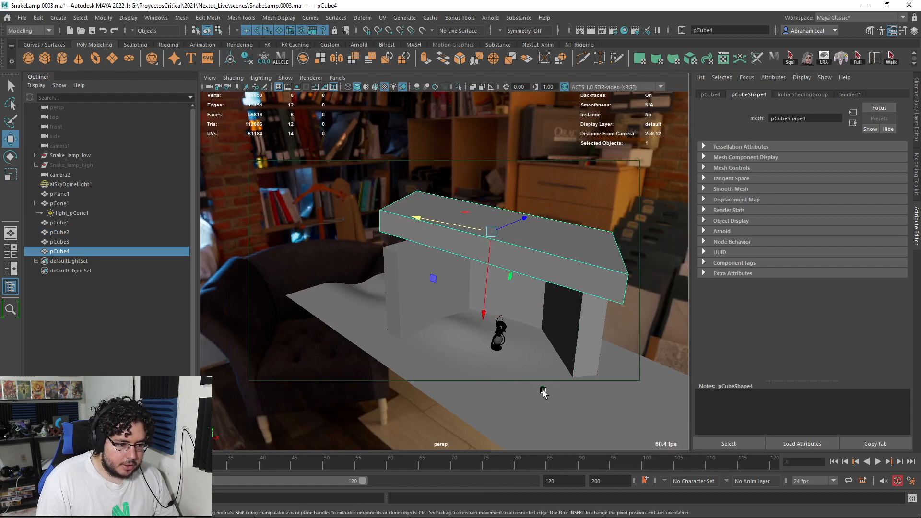
Look through camera2 and open the Arnold RenderView to render the enclosed lamp
{"action": "left_click", "coordinate": [543, 391]}
{"action": "left_click", "coordinate": [337, 77]}
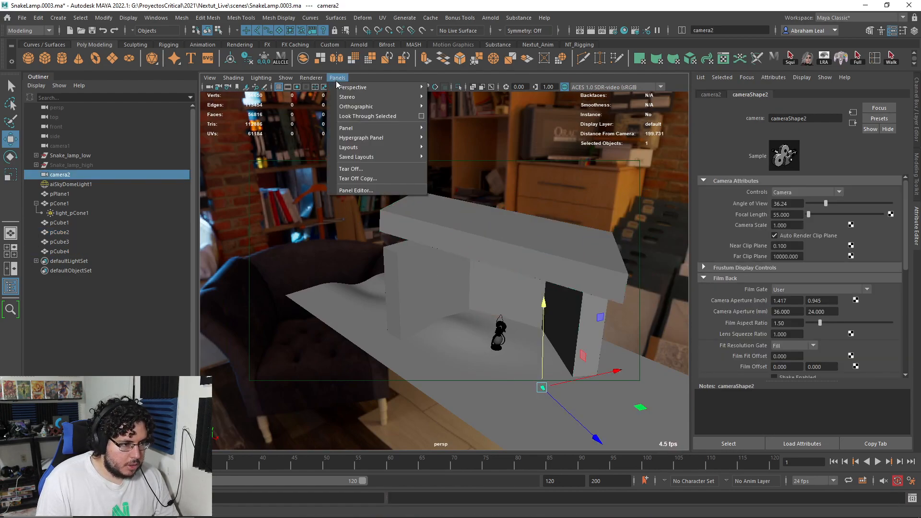
{"action": "left_click", "coordinate": [355, 118]}
{"action": "left_click", "coordinate": [613, 30]}
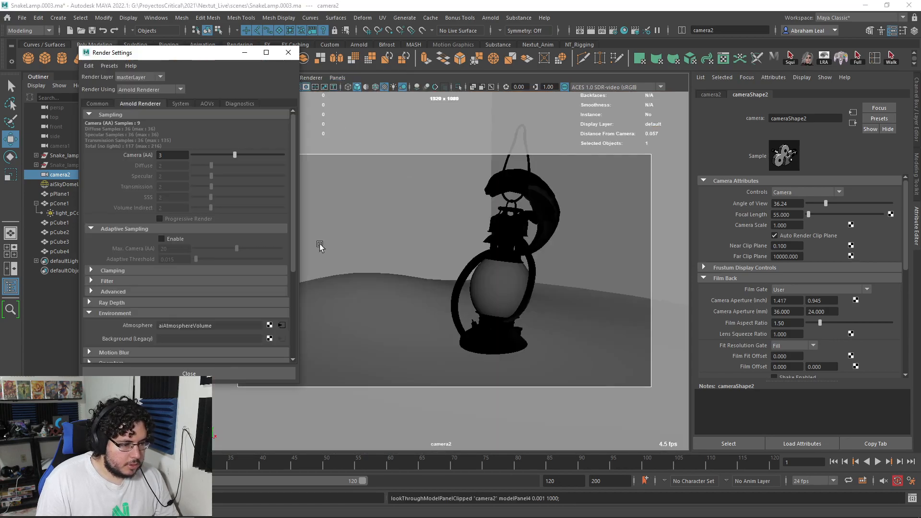
{"action": "left_click", "coordinate": [245, 52]}
{"action": "left_click", "coordinate": [491, 18]}
{"action": "left_click", "coordinate": [508, 35]}
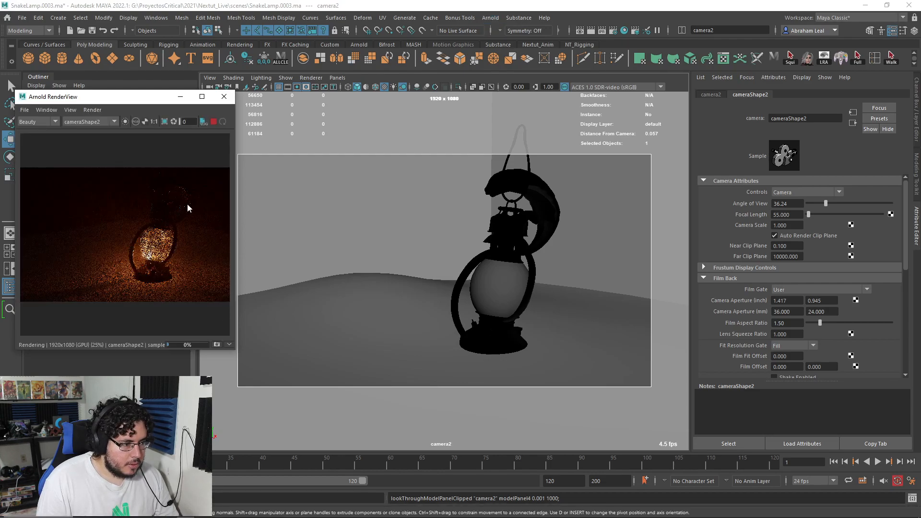
Enlarge the render window, stop the running render and move the window clear of the object list
{"action": "scroll", "coordinate": [115, 225], "scroll_direction": "up", "scroll_amount": 2}
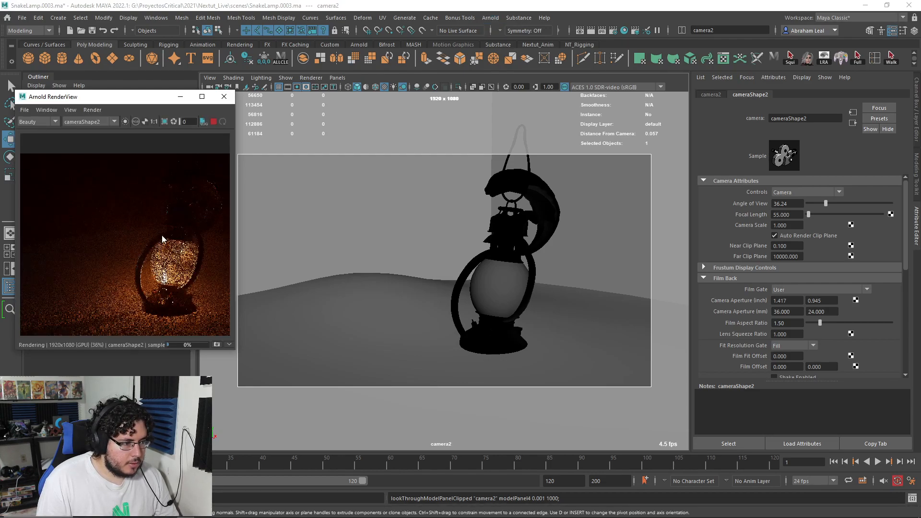
{"action": "left_click_drag", "start_coordinate": [235, 352], "coordinate": [459, 392]}
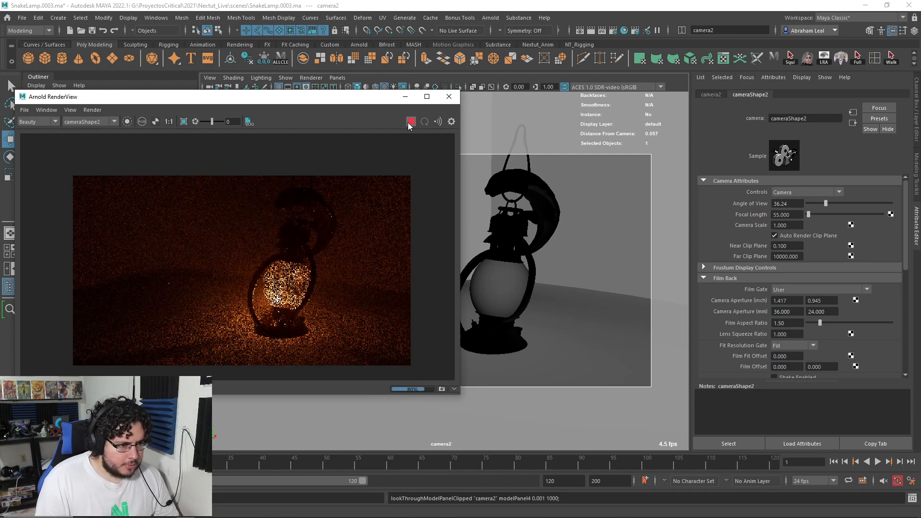
{"action": "left_click_drag", "start_coordinate": [317, 101], "coordinate": [411, 88]}
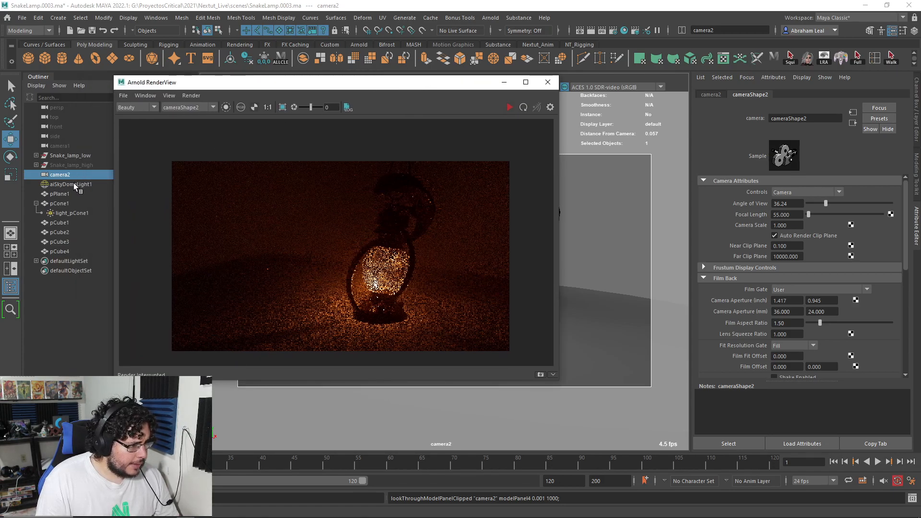
Set the exposure of the mesh light light_pCone1 to 10.132 while previewing the render, and stop the render
{"action": "left_click", "coordinate": [72, 211]}
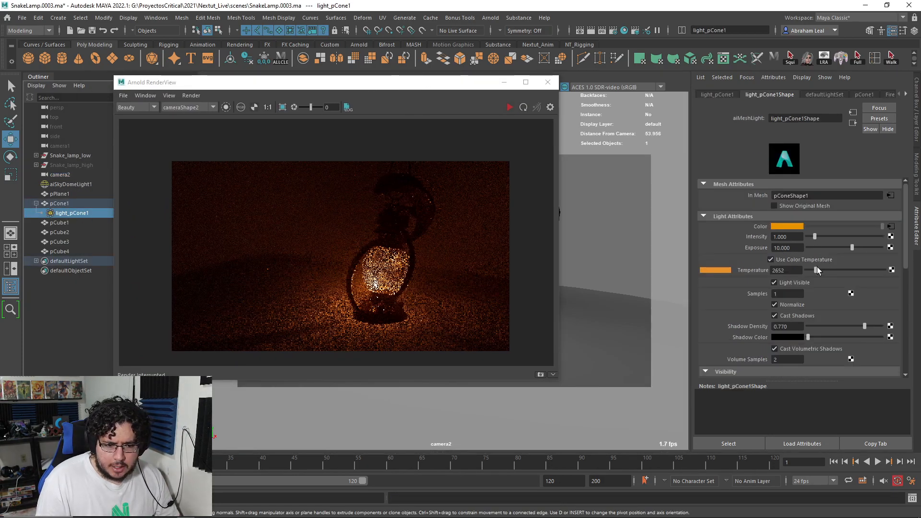
{"action": "left_click_drag", "start_coordinate": [846, 249], "coordinate": [838, 247]}
{"action": "left_click", "coordinate": [509, 107]}
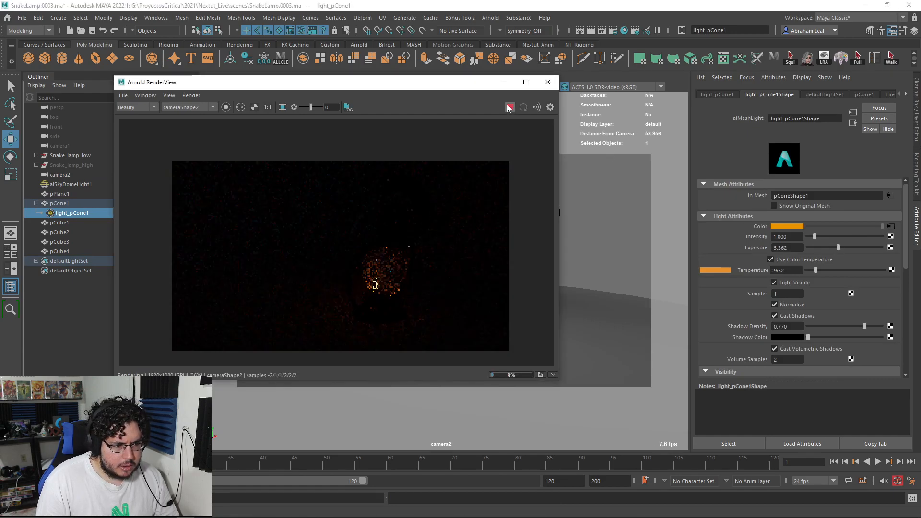
{"action": "left_click_drag", "start_coordinate": [839, 247], "coordinate": [848, 243]}
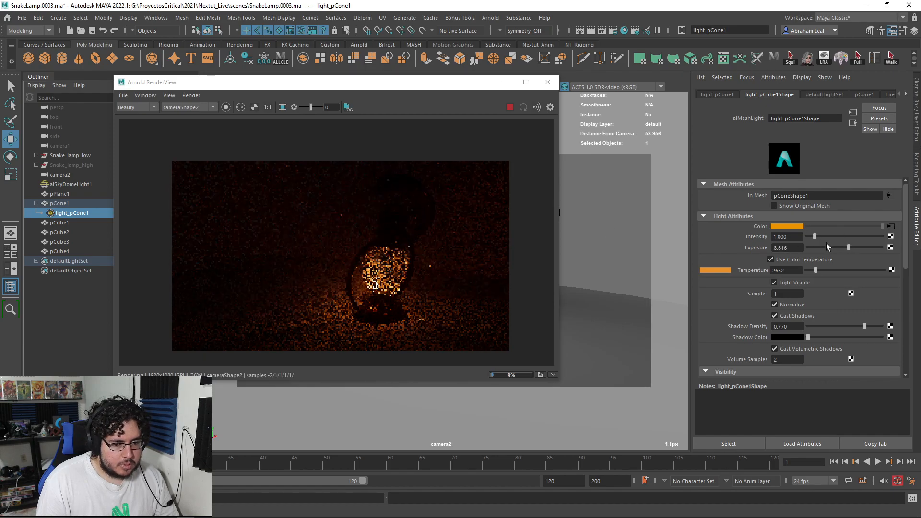
{"action": "left_click_drag", "start_coordinate": [849, 246], "coordinate": [852, 247]}
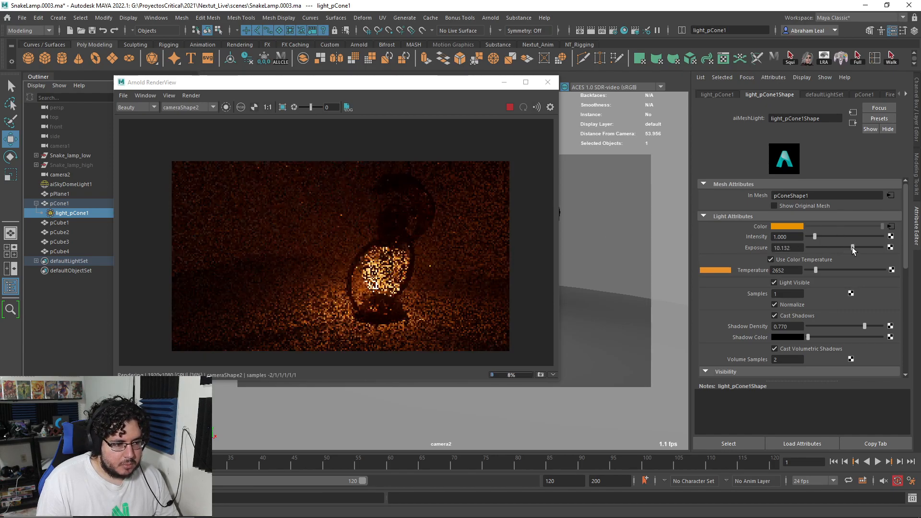
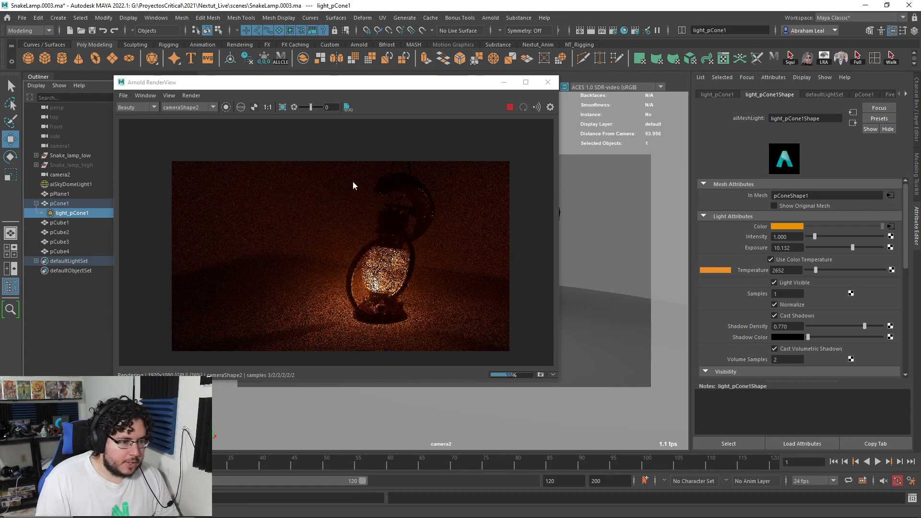
{"action": "left_click", "coordinate": [510, 106]}
{"action": "scroll", "coordinate": [425, 247], "scroll_direction": "down", "scroll_amount": 2}
{"action": "scroll", "coordinate": [450, 194], "scroll_direction": "up", "scroll_amount": 2}
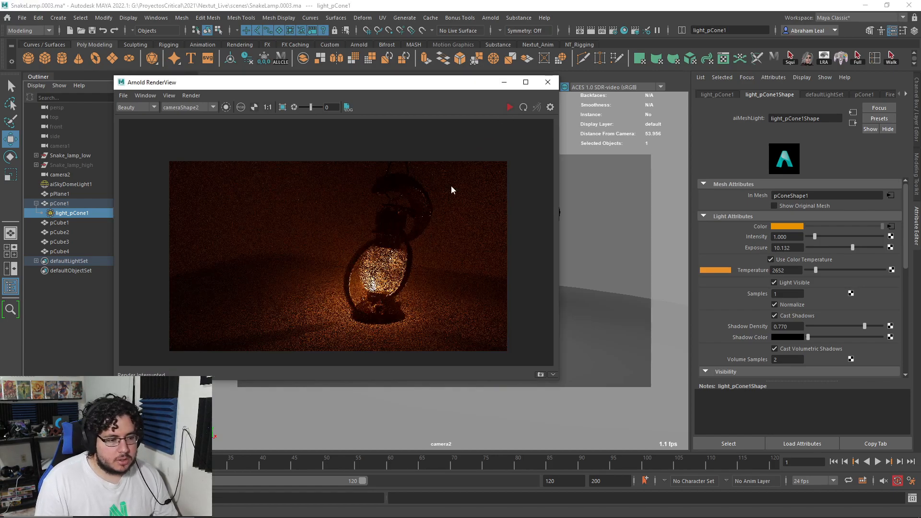
{"action": "scroll", "coordinate": [437, 196], "scroll_direction": "down", "scroll_amount": 1}
Return to the perspective view of the enclosure and create an Arnold area light
{"action": "left_click", "coordinate": [571, 240]}
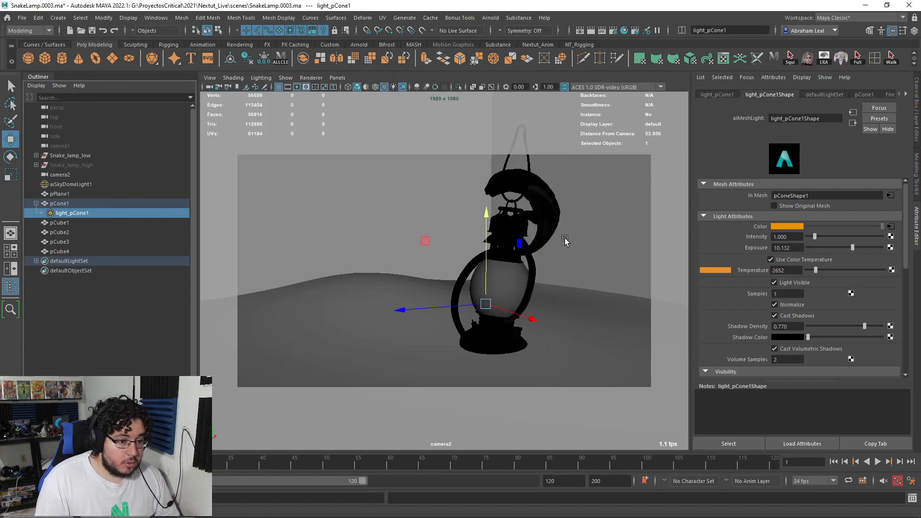
{"action": "left_click", "coordinate": [431, 236]}
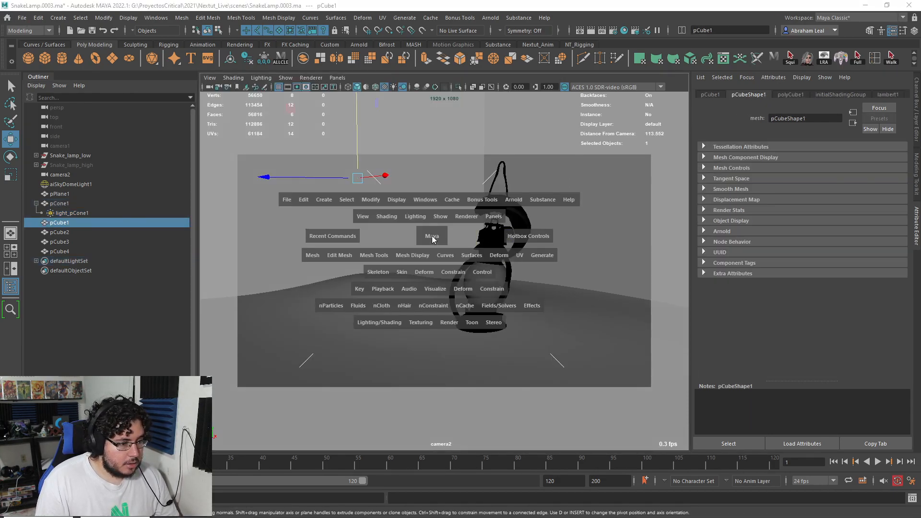
{"action": "key", "text": "space"}
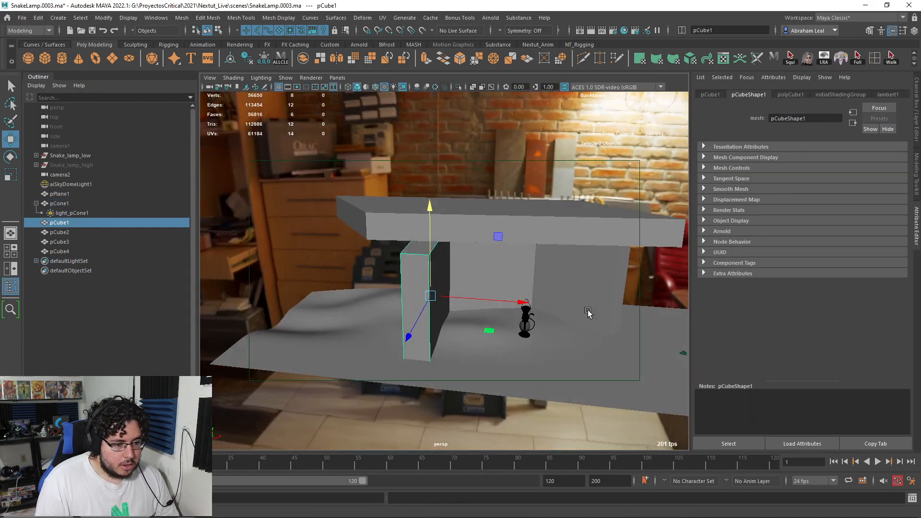
{"action": "left_click_drag", "start_coordinate": [589, 313], "coordinate": [438, 329], "text": "alt"}
{"action": "left_click", "coordinate": [494, 19]}
{"action": "mouse_move", "coordinate": [518, 62]}
{"action": "left_click", "coordinate": [608, 66]}
Raise and enlarge the area light, placing it near the roof block and aimed down toward the lamp
{"action": "left_click_drag", "start_coordinate": [524, 199], "coordinate": [429, 197], "text": "alt"}
{"action": "left_click_drag", "start_coordinate": [446, 272], "coordinate": [446, 156]}
{"action": "key", "text": "r"}
{"action": "left_click_drag", "start_coordinate": [446, 228], "coordinate": [491, 216]}
{"action": "key", "text": "w"}
{"action": "left_click_drag", "start_coordinate": [401, 240], "coordinate": [324, 260]}
{"action": "left_click_drag", "start_coordinate": [362, 188], "coordinate": [407, 103]}
{"action": "key", "text": "e"}
{"action": "key", "text": "r"}
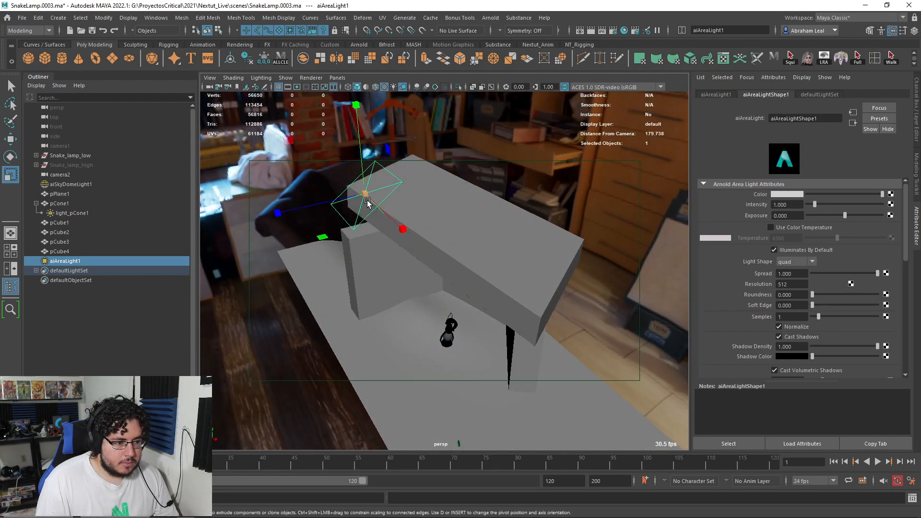
Give the area light a spread of 0.216, a colour temperature of 12478 and an exposure of 10
{"action": "left_click_drag", "start_coordinate": [421, 205], "coordinate": [528, 216], "text": "alt"}
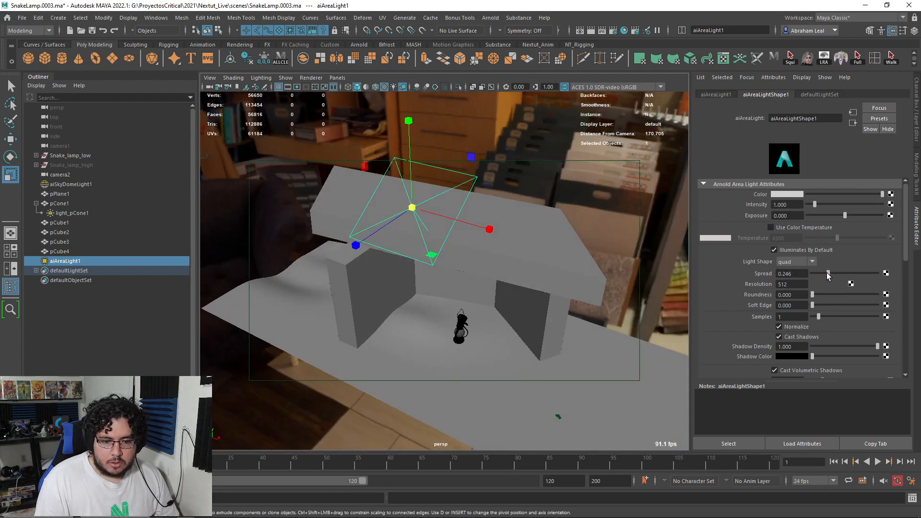
{"action": "left_click_drag", "start_coordinate": [870, 240], "coordinate": [871, 240]}
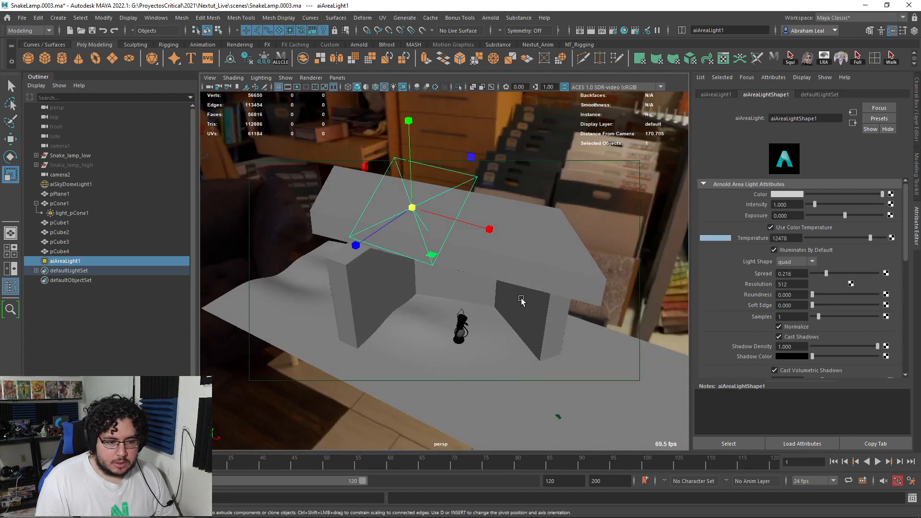
{"action": "left_click_drag", "start_coordinate": [519, 298], "coordinate": [542, 302], "text": "alt"}
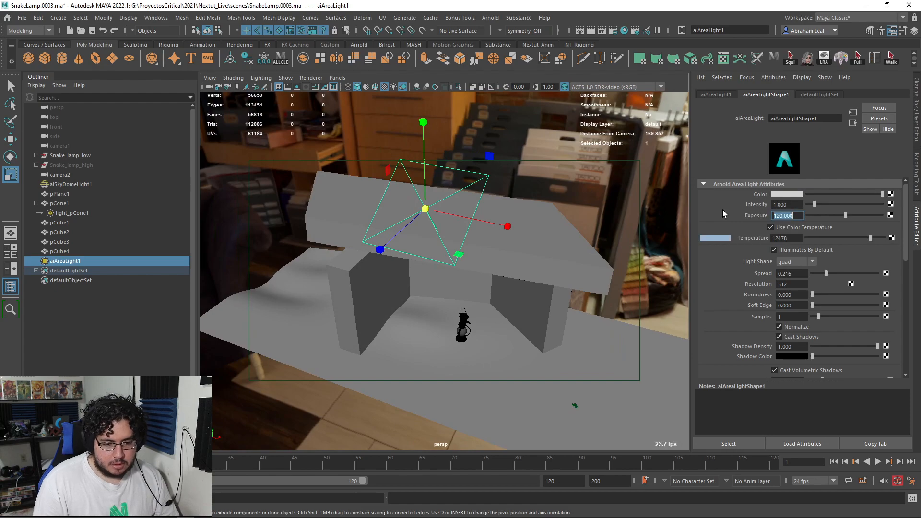
Look through camera2, render the lamp with the new area light in Arnold, and stop the render
{"action": "left_click", "coordinate": [573, 405]}
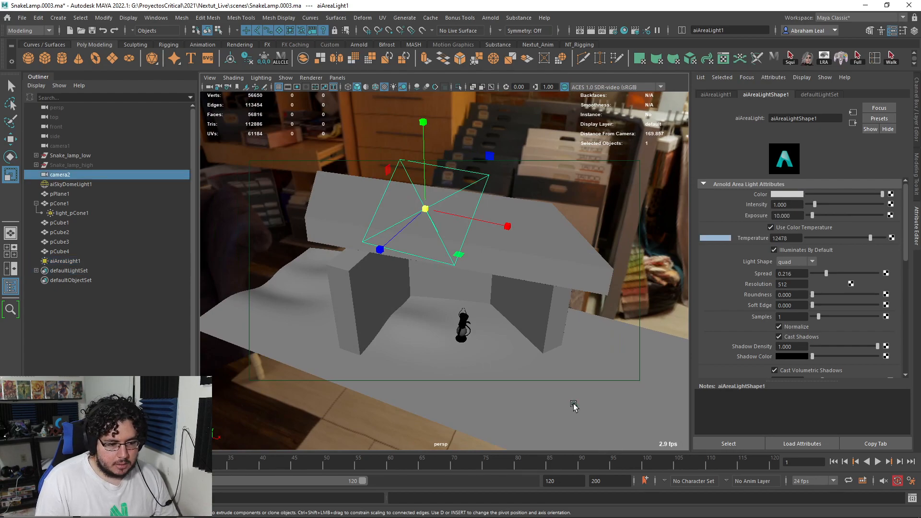
{"action": "left_click", "coordinate": [338, 78]}
{"action": "left_click", "coordinate": [367, 116]}
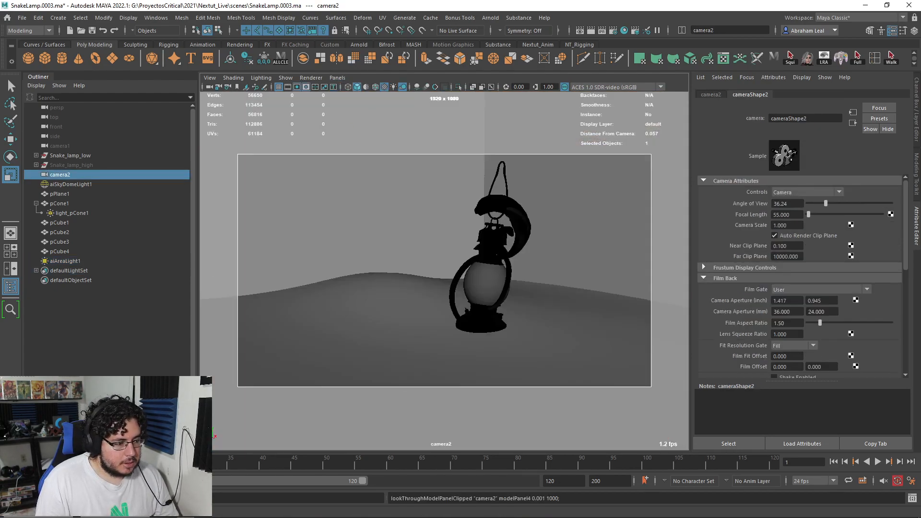
{"action": "left_click", "coordinate": [510, 107]}
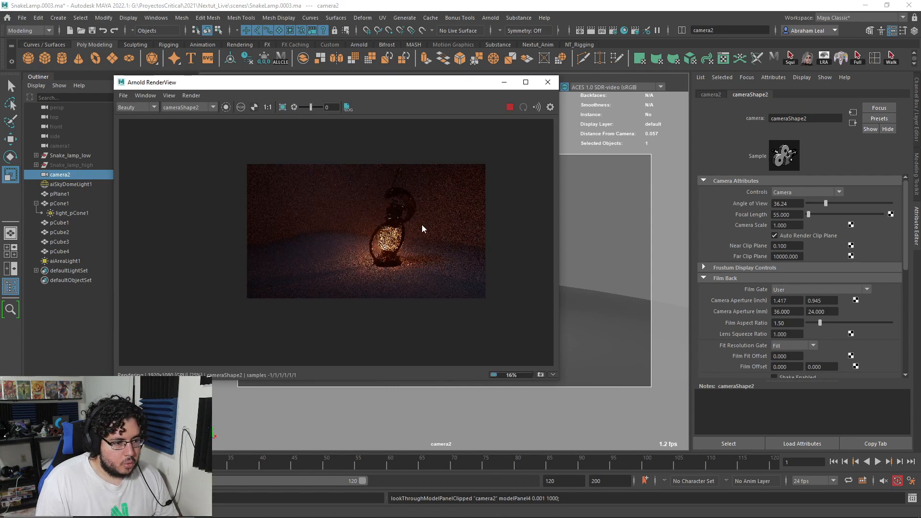
{"action": "left_click", "coordinate": [510, 107]}
Move the render window aside and reframe camera2 closer on the lamp, placing it right of centre
{"action": "left_click_drag", "start_coordinate": [469, 87], "coordinate": [321, 78]}
{"action": "right_click_drag", "start_coordinate": [545, 242], "coordinate": [551, 249], "text": "alt"}
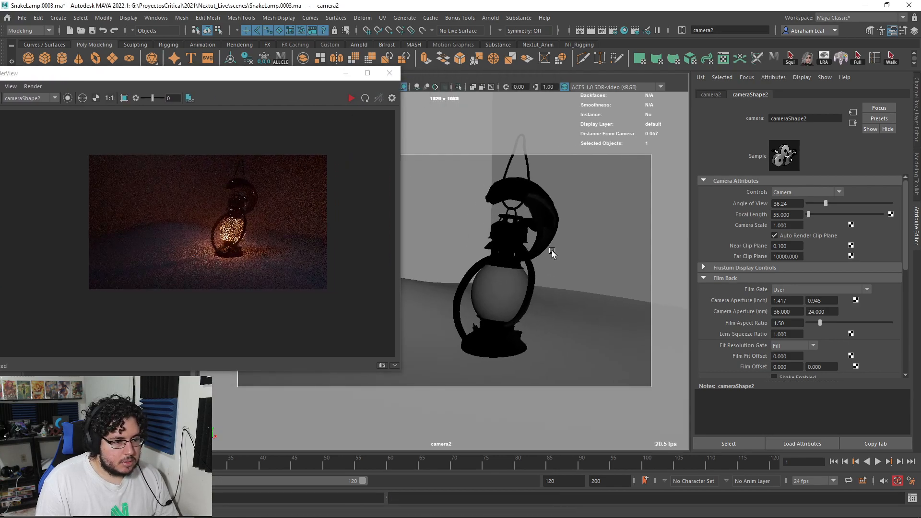
{"action": "middle_click_drag", "start_coordinate": [551, 249], "coordinate": [565, 268], "text": "alt"}
{"action": "right_click_drag", "start_coordinate": [566, 268], "coordinate": [553, 248], "text": "alt"}
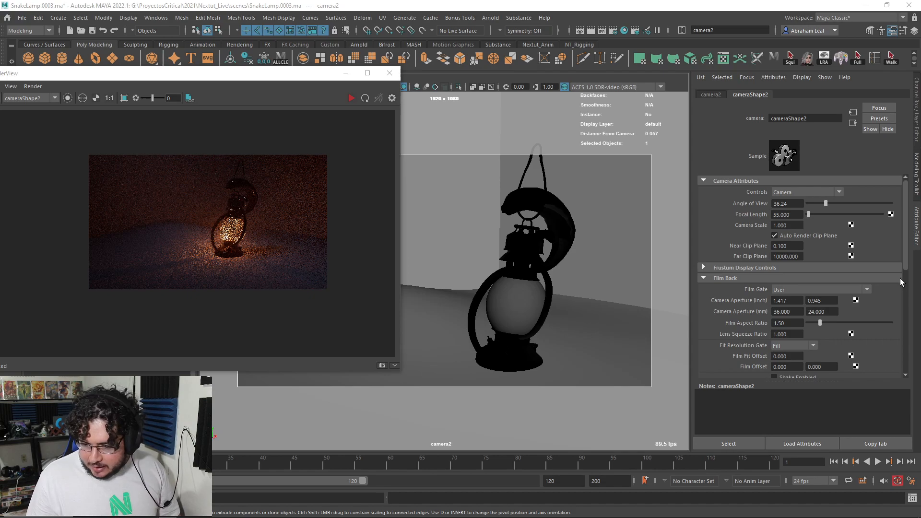
Bring the render view back over the viewport, lower the area light's spread to 0.119, and render camera2 again
{"action": "left_click_drag", "start_coordinate": [268, 77], "coordinate": [427, 85]}
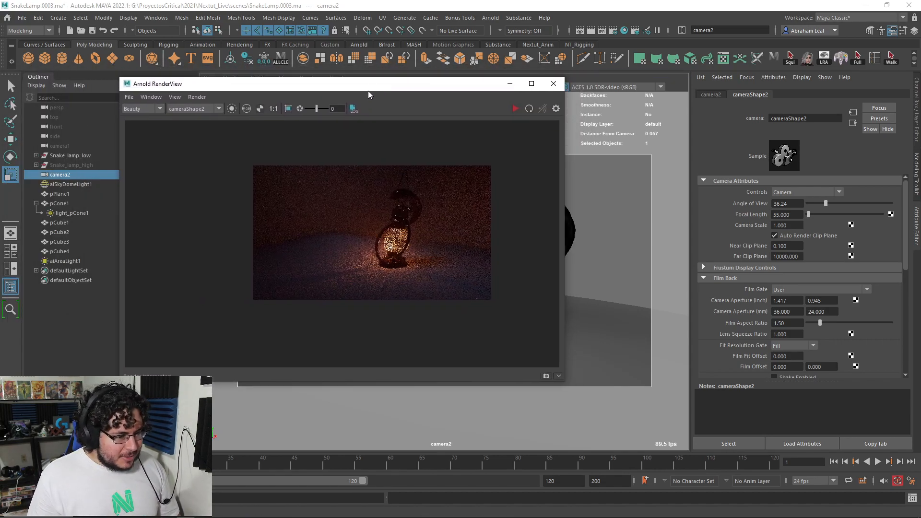
{"action": "scroll", "coordinate": [428, 246], "scroll_direction": "up", "scroll_amount": 3}
{"action": "scroll", "coordinate": [428, 246], "scroll_direction": "down", "scroll_amount": 1}
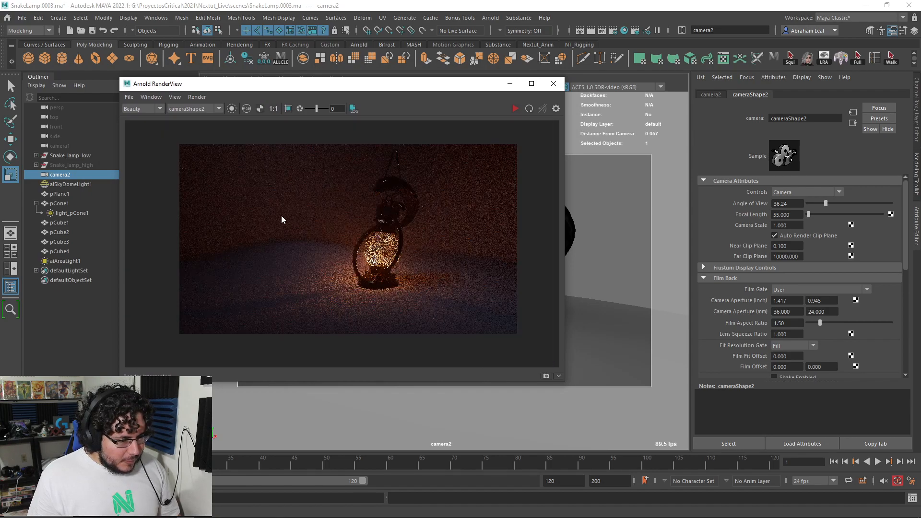
{"action": "mouse_move", "coordinate": [418, 92]}
{"action": "left_mouse_down"}
{"action": "mouse_move", "coordinate": [308, 103]}
{"action": "mouse_move", "coordinate": [414, 104]}
{"action": "left_mouse_up"}
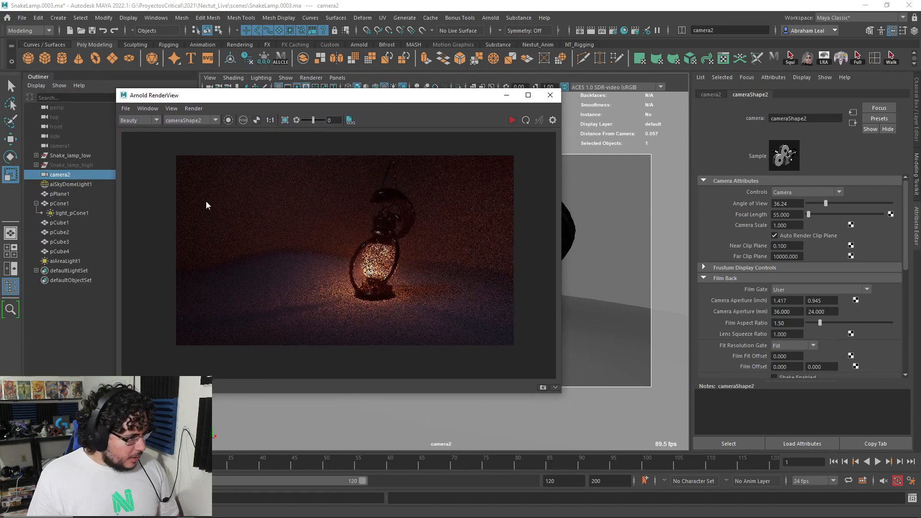
{"action": "left_click", "coordinate": [65, 261]}
{"action": "left_click_drag", "start_coordinate": [827, 273], "coordinate": [821, 273]}
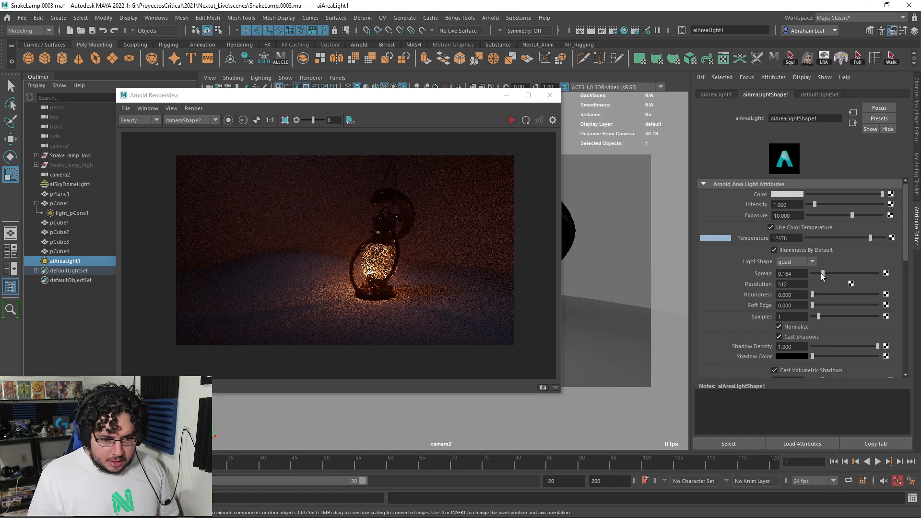
{"action": "left_click", "coordinate": [512, 120]}
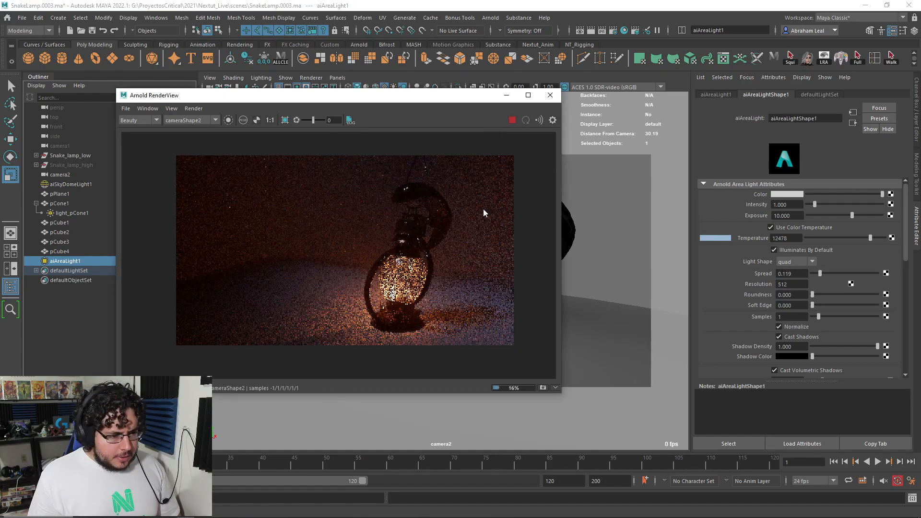
Set the area light's exposure to 11.283 and its spread to 0.060, and inspect the updated render
{"action": "left_click_drag", "start_coordinate": [851, 217], "coordinate": [856, 217]}
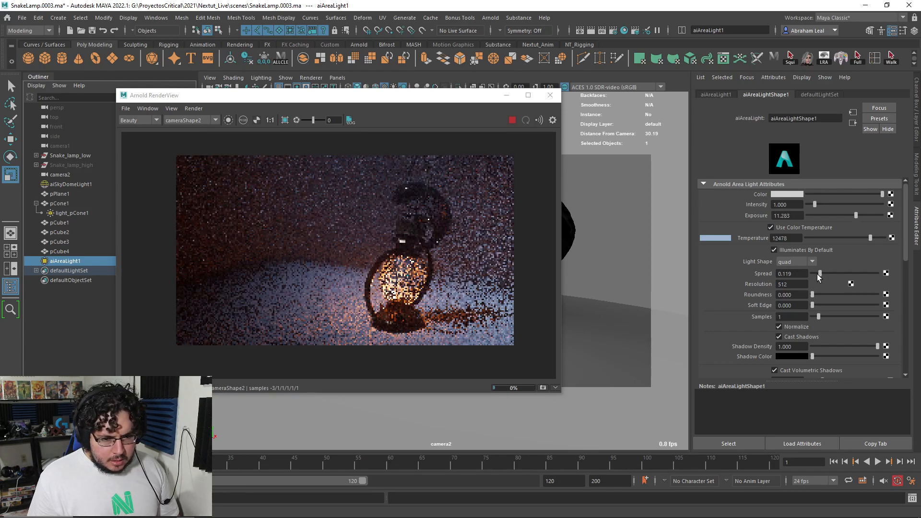
{"action": "left_click_drag", "start_coordinate": [819, 273], "coordinate": [816, 273]}
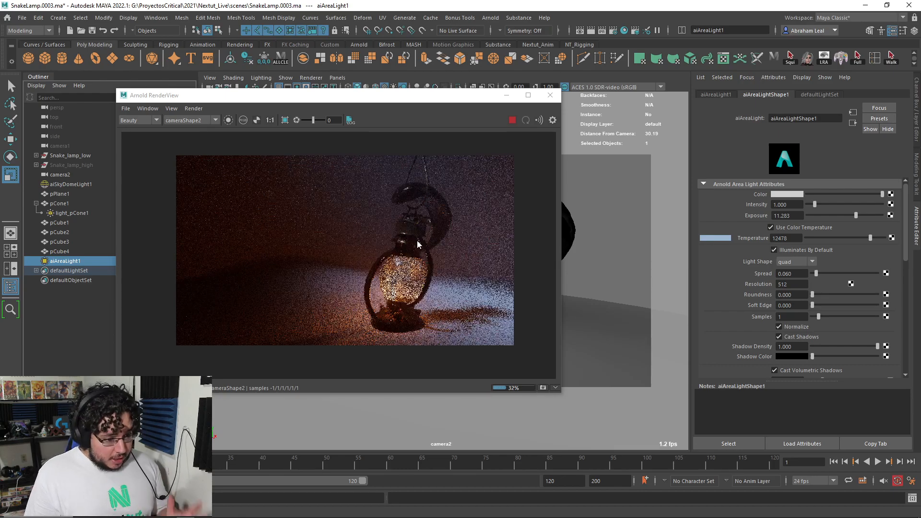
{"action": "scroll", "coordinate": [418, 204], "scroll_direction": "up", "scroll_amount": 5}
{"action": "scroll", "coordinate": [416, 206], "scroll_direction": "down", "scroll_amount": 5}
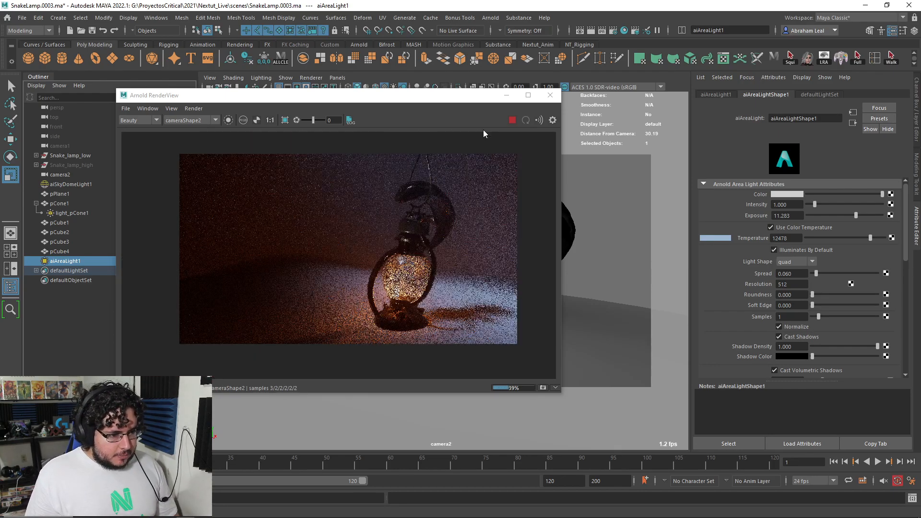
Move the lamp handle's pivot to where it meets the lamp, tilt the handle over to one side, and stop the render
{"action": "left_click_drag", "start_coordinate": [489, 102], "coordinate": [344, 89]}
{"action": "left_click", "coordinate": [544, 172]}
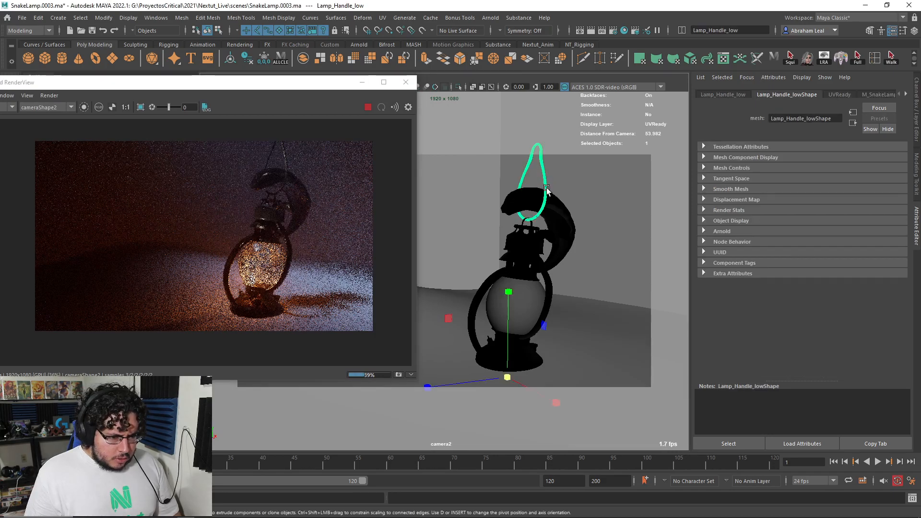
{"action": "key", "text": "d"}
{"action": "left_click_drag", "start_coordinate": [519, 294], "coordinate": [549, 184]}
{"action": "key", "text": "e"}
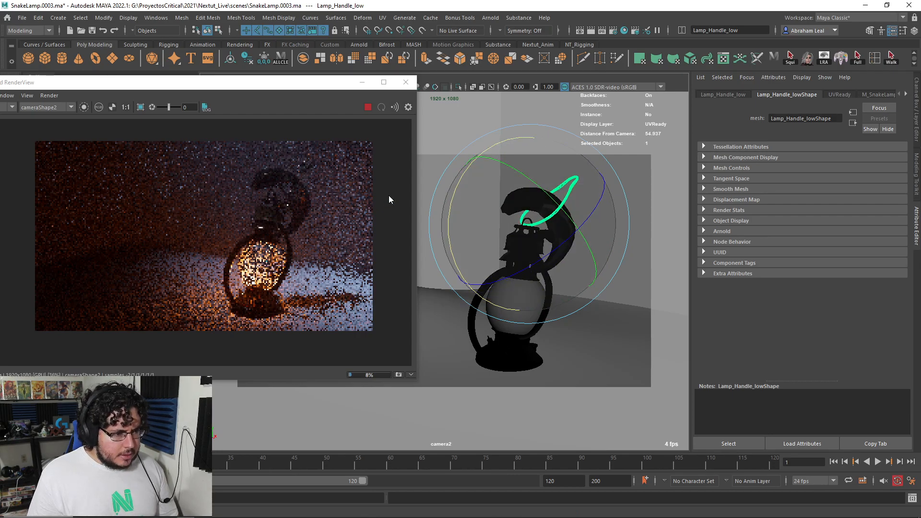
{"action": "left_click", "coordinate": [368, 108]}
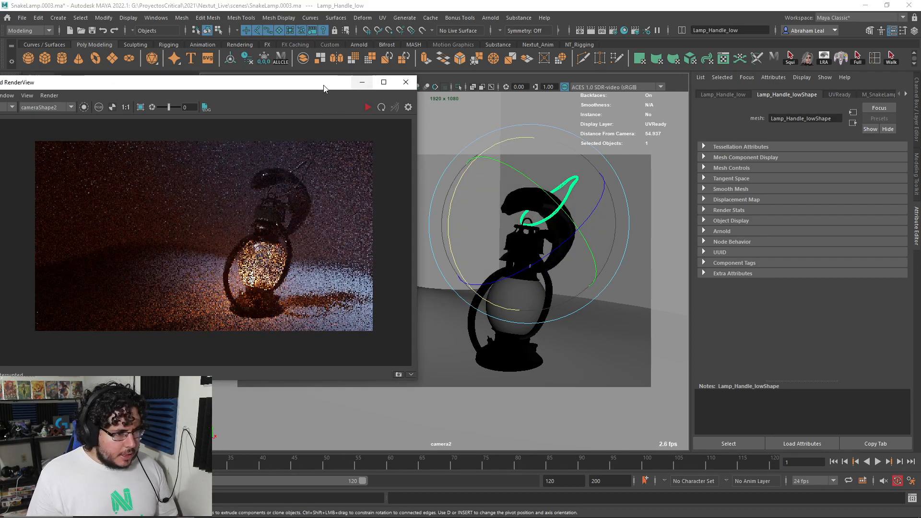
Return to the perspective view, create a polygon cylinder, and raise it to the height of the area light
{"action": "left_click_drag", "start_coordinate": [330, 87], "coordinate": [269, 87]}
{"action": "key", "text": "space"}
{"action": "left_click", "coordinate": [419, 206]}
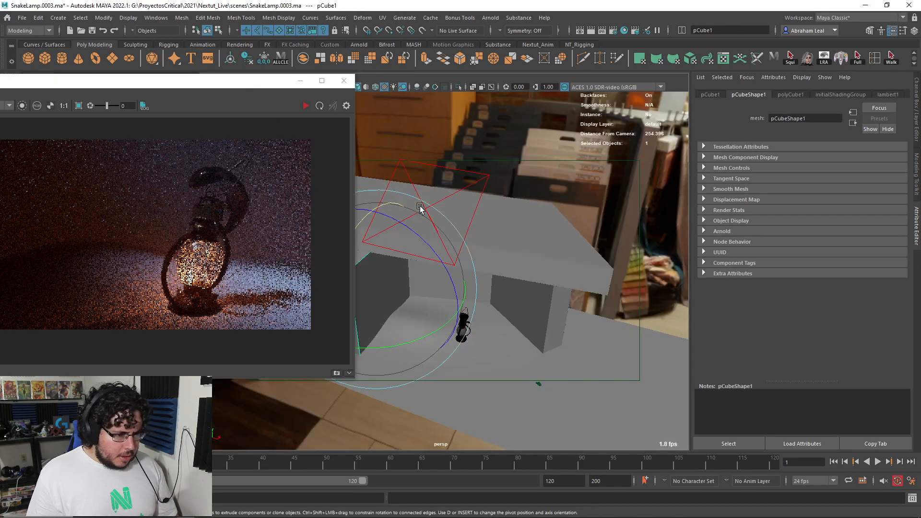
{"action": "left_click_drag", "start_coordinate": [419, 207], "coordinate": [449, 219], "text": "alt"}
{"action": "left_click", "coordinate": [63, 58]}
{"action": "left_click_drag", "start_coordinate": [459, 250], "coordinate": [456, 179]}
Scale and rotate the cylinder into a long, thin horizontal rod in front of the area light
{"action": "key", "text": "r"}
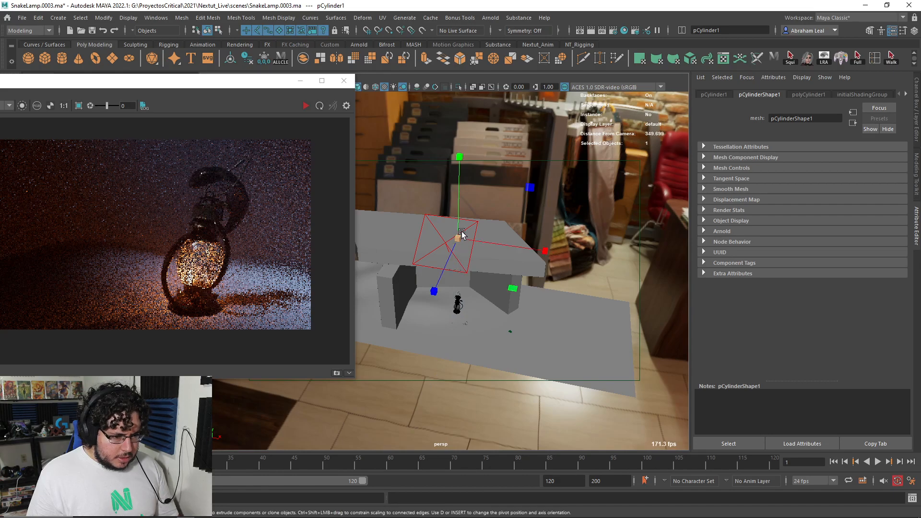
{"action": "left_click_drag", "start_coordinate": [457, 237], "coordinate": [447, 259]}
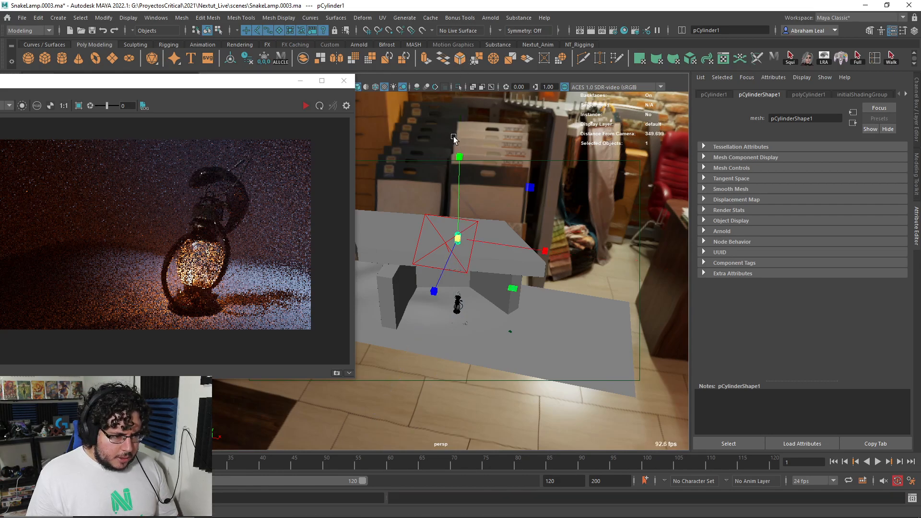
{"action": "key", "text": "e"}
{"action": "left_click_drag", "start_coordinate": [473, 211], "coordinate": [288, 263], "text": "alt"}
{"action": "key", "text": "r"}
{"action": "key", "text": "w"}
{"action": "left_click_drag", "start_coordinate": [432, 288], "coordinate": [359, 263], "text": "alt"}
Duplicate the rod into a row of evenly spaced parallel rods below the area light, and start the Arnold render
{"action": "mouse_move", "coordinate": [500, 210]}
{"action": "left_mouse_down", "text": "shift"}
{"action": "mouse_move", "coordinate": [494, 225]}
{"action": "mouse_move", "coordinate": [517, 272]}
{"action": "left_mouse_up", "text": "shift"}
{"action": "key", "text": "ctrl+f"}
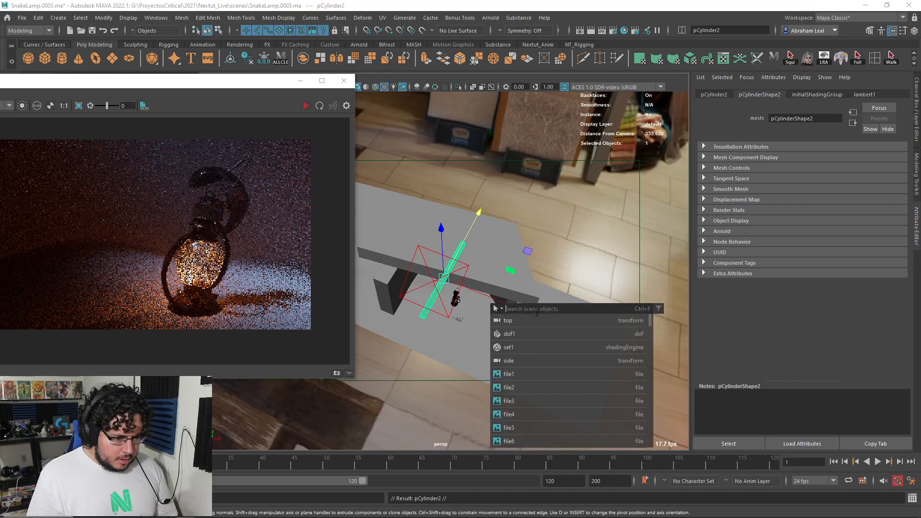
{"action": "key", "text": "Escape"}
{"action": "mouse_move", "coordinate": [513, 307]}
{"action": "left_mouse_down", "text": "shift"}
{"action": "mouse_move", "coordinate": [552, 326]}
{"action": "mouse_move", "coordinate": [496, 302]}
{"action": "mouse_move", "coordinate": [517, 311]}
{"action": "left_mouse_up", "text": "shift"}
{"action": "left_click", "coordinate": [305, 108]}
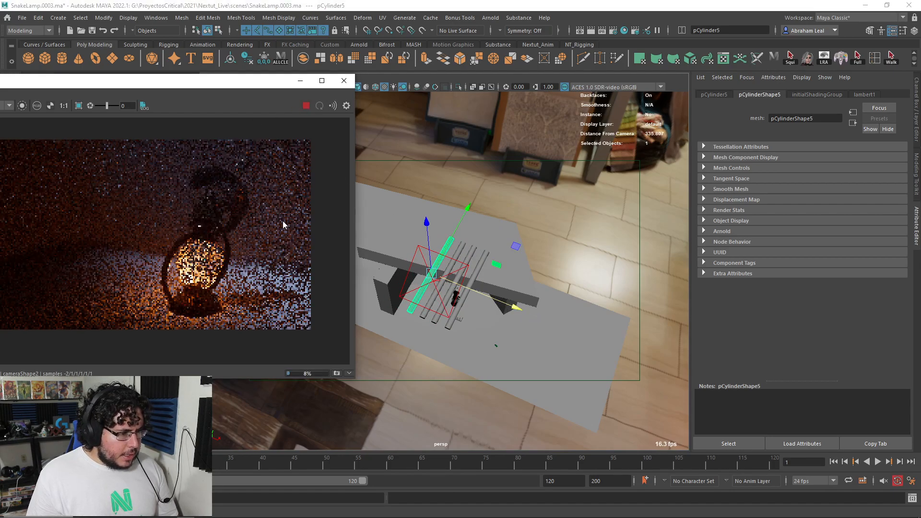
Scale down the area light above the row of rods
{"action": "left_click", "coordinate": [416, 252]}
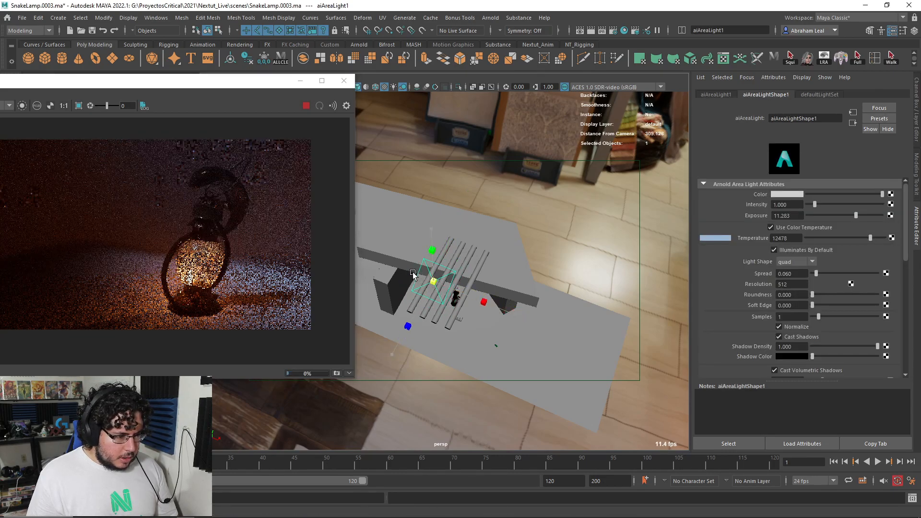
{"action": "left_click_drag", "start_coordinate": [414, 275], "coordinate": [413, 275]}
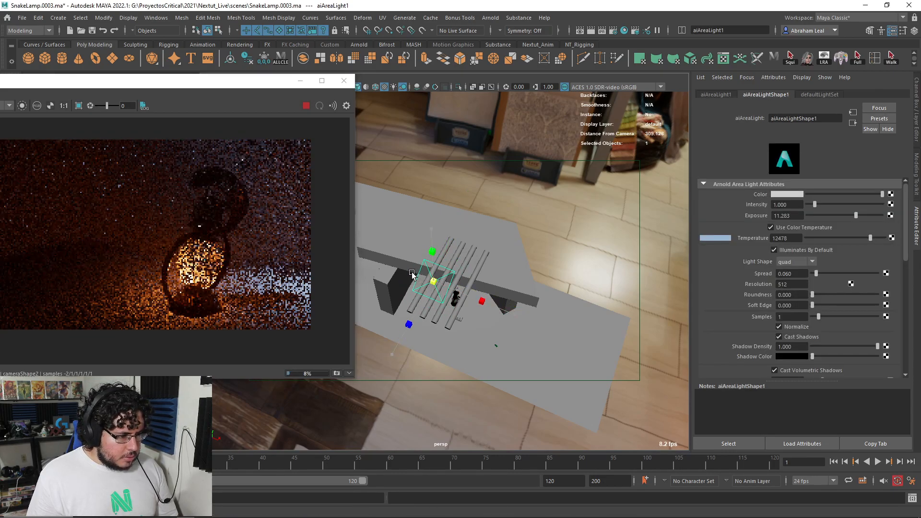
{"action": "key", "text": "w"}
{"action": "left_click_drag", "start_coordinate": [480, 305], "coordinate": [512, 316], "text": "alt"}
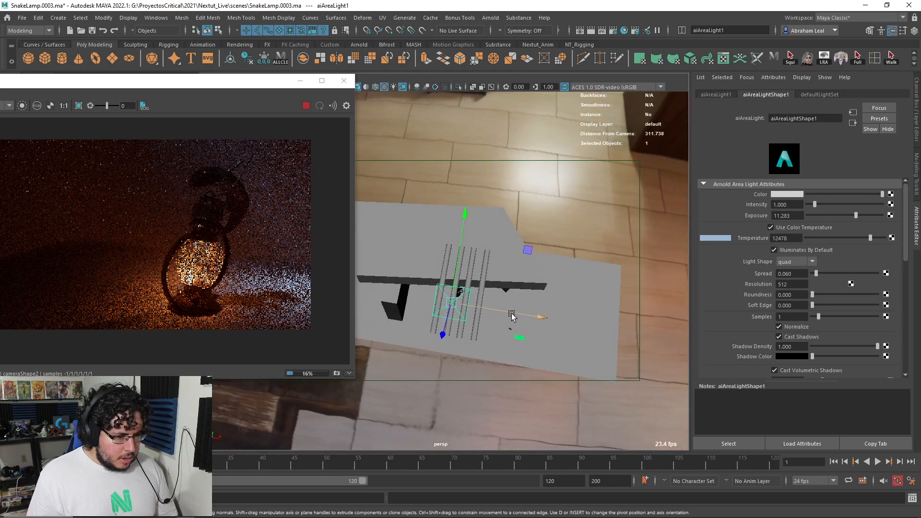
Move and rotate the area light above the rods so that it aims through them toward the lamp
{"action": "left_click_drag", "start_coordinate": [473, 220], "coordinate": [401, 201], "text": "alt"}
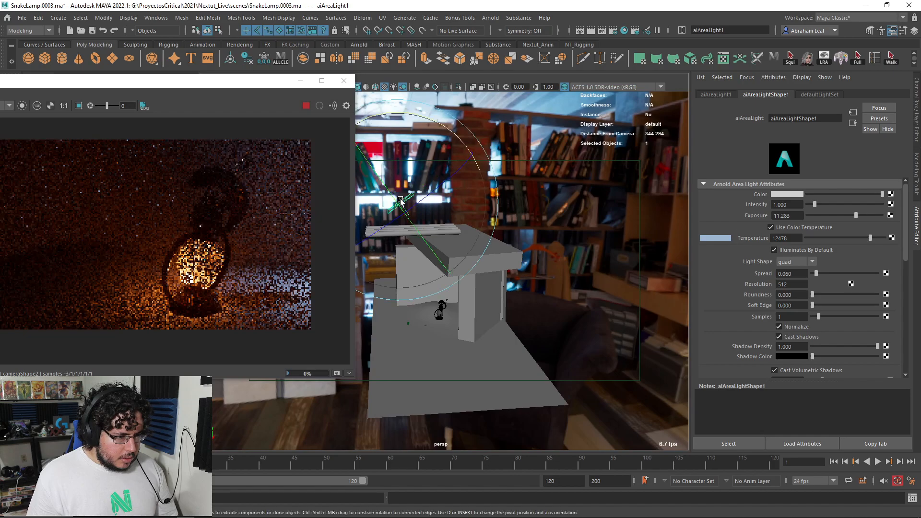
{"action": "key", "text": "e"}
{"action": "key", "text": "ctrl+z"}
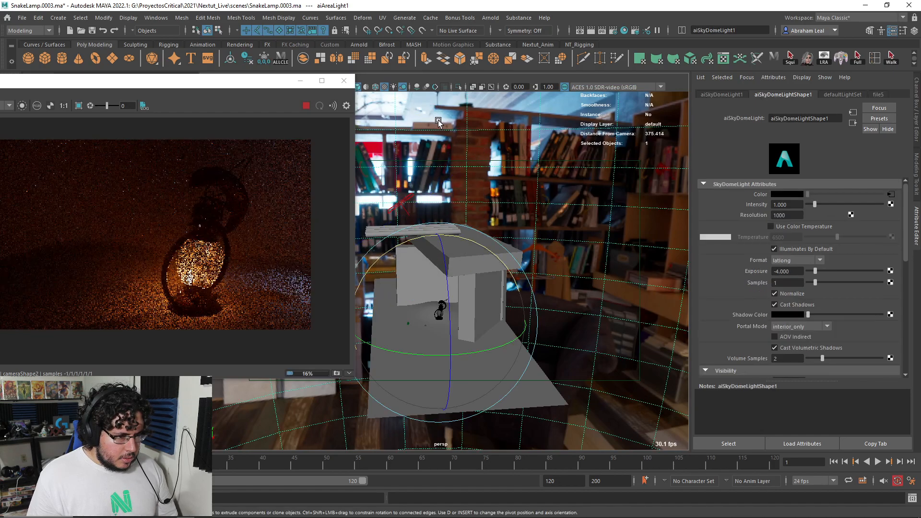
{"action": "middle_click_drag", "start_coordinate": [402, 186], "coordinate": [440, 189], "text": "alt"}
{"action": "scroll", "coordinate": [440, 189], "scroll_direction": "up", "scroll_amount": 4}
{"action": "left_click", "coordinate": [432, 155]}
{"action": "left_click_drag", "start_coordinate": [418, 212], "coordinate": [376, 222]}
{"action": "key", "text": "w"}
{"action": "key", "text": "e"}
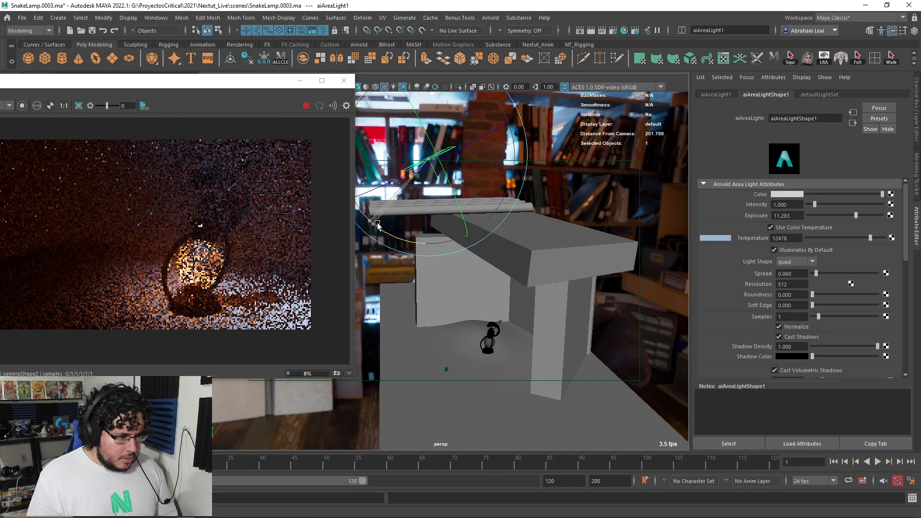
Examine how the light through the rods falls on the lamp, wall and floor in the render, and stop the render
{"action": "scroll", "coordinate": [206, 250], "scroll_direction": "down", "scroll_amount": 2}
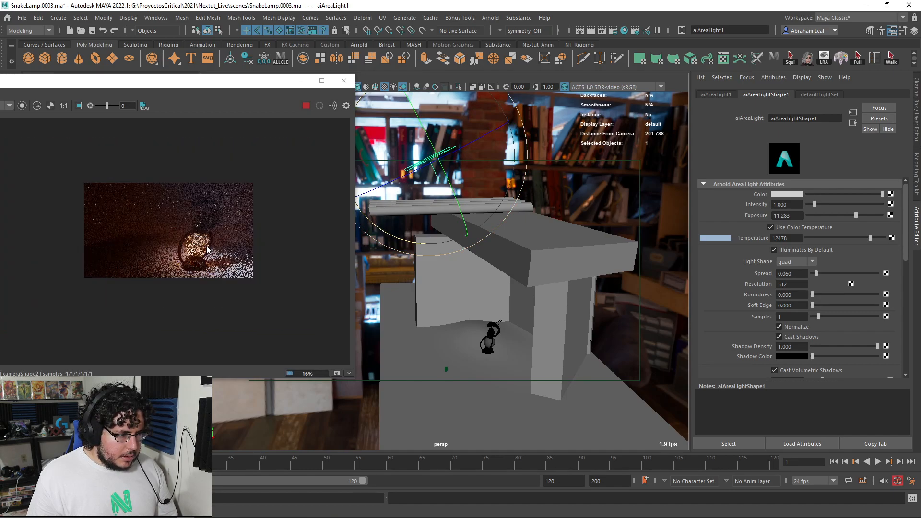
{"action": "scroll", "coordinate": [206, 249], "scroll_direction": "up", "scroll_amount": 4}
{"action": "scroll", "coordinate": [207, 247], "scroll_direction": "down", "scroll_amount": 1}
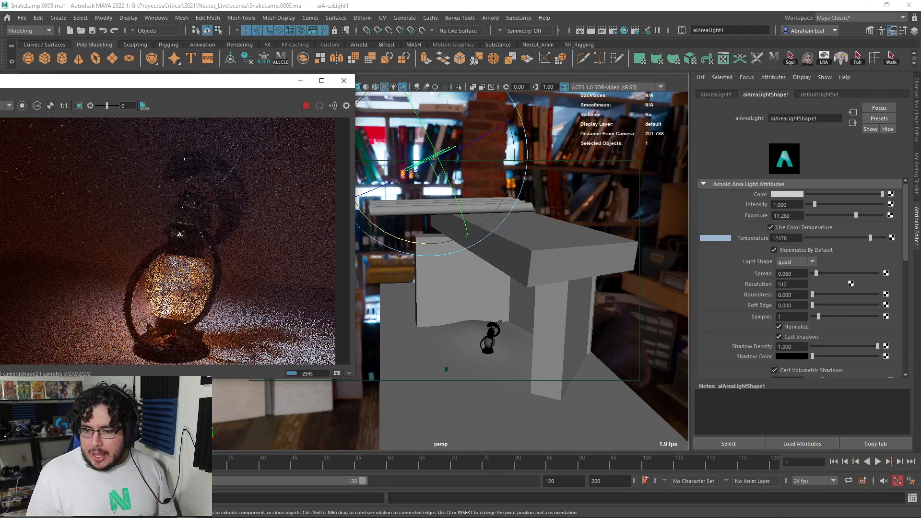
{"action": "scroll", "coordinate": [289, 258], "scroll_direction": "down", "scroll_amount": 3}
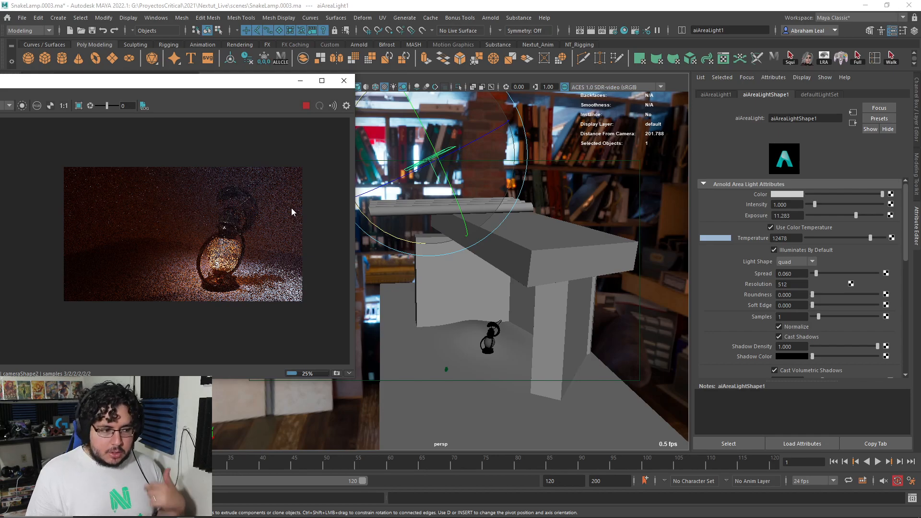
{"action": "scroll", "coordinate": [254, 192], "scroll_direction": "up", "scroll_amount": 3}
{"action": "scroll", "coordinate": [281, 220], "scroll_direction": "down", "scroll_amount": 3}
{"action": "middle_click_drag", "start_coordinate": [280, 220], "coordinate": [280, 211]}
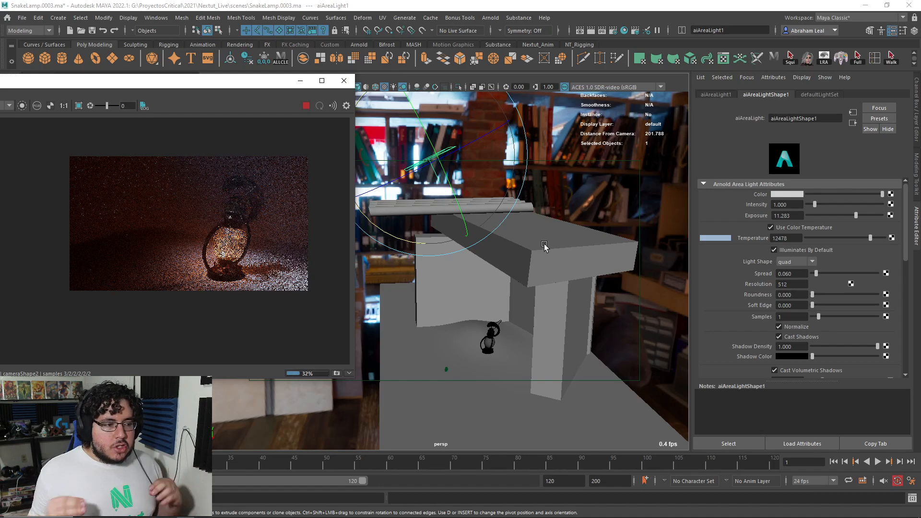
{"action": "left_click", "coordinate": [306, 106]}
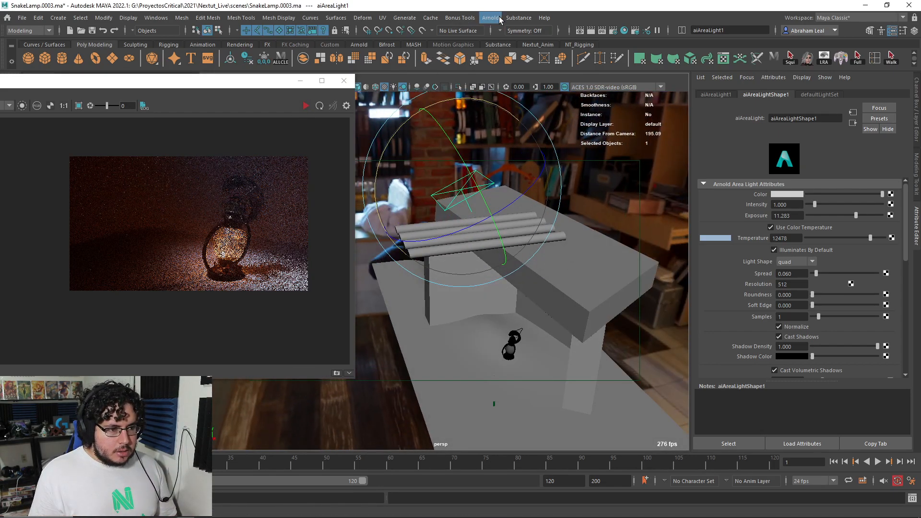
Create a second Arnold area light, place it beside the snake head at the lamp's top, and rotate it toward the lamp
{"action": "left_click", "coordinate": [490, 18]}
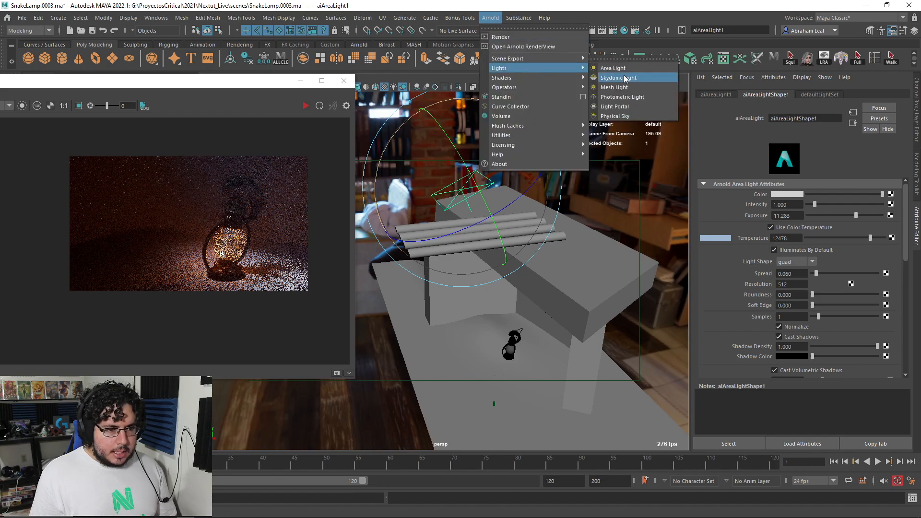
{"action": "left_click", "coordinate": [605, 79]}
{"action": "key", "text": "w"}
{"action": "left_click_drag", "start_coordinate": [542, 249], "coordinate": [570, 334], "text": "alt"}
{"action": "key", "text": "e"}
{"action": "key", "text": "w"}
{"action": "key", "text": "e"}
{"action": "left_click_drag", "start_coordinate": [477, 268], "coordinate": [513, 278]}
{"action": "key", "text": "w"}
{"action": "left_click_drag", "start_coordinate": [514, 277], "coordinate": [414, 260], "text": "alt"}
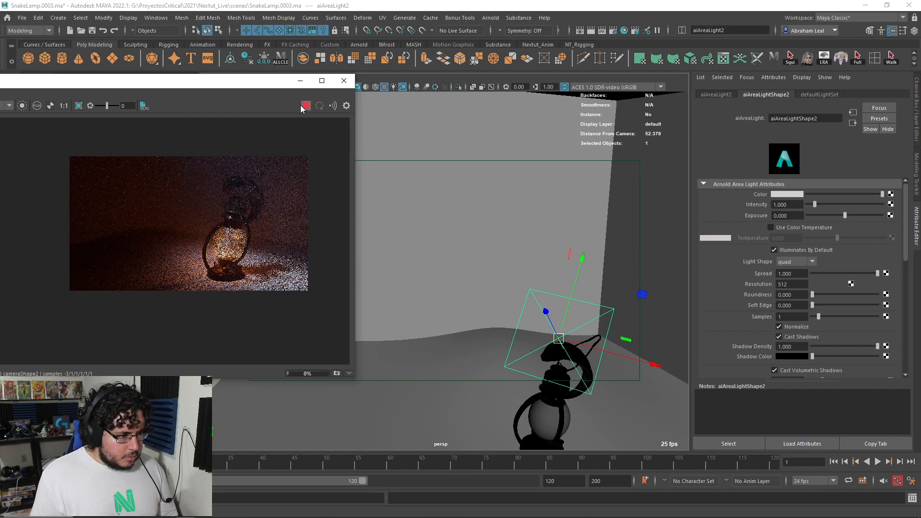
Restart the Arnold render and give the second area light an exposure of 7 and a spread of 0.157
{"action": "left_click", "coordinate": [304, 106]}
{"action": "type", "text": "5"}
{"action": "key", "text": "Return"}
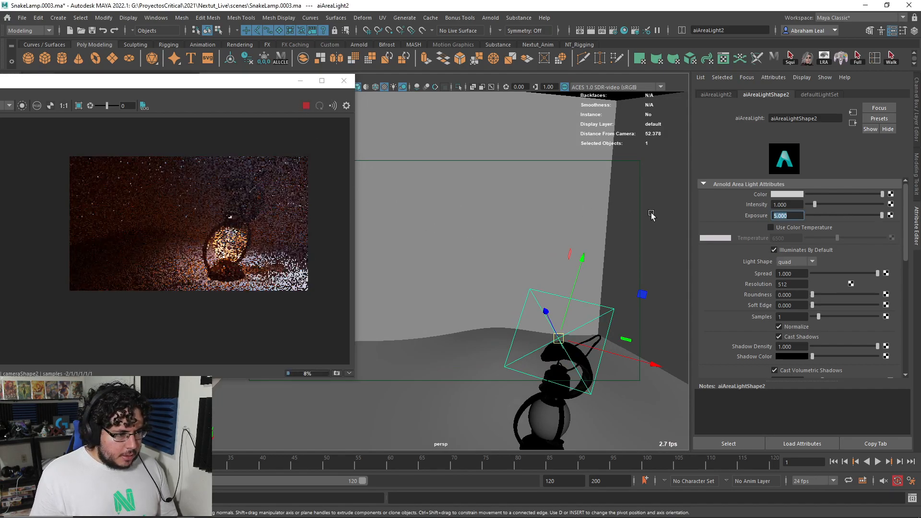
{"action": "scroll", "coordinate": [247, 204], "scroll_direction": "up", "scroll_amount": 3}
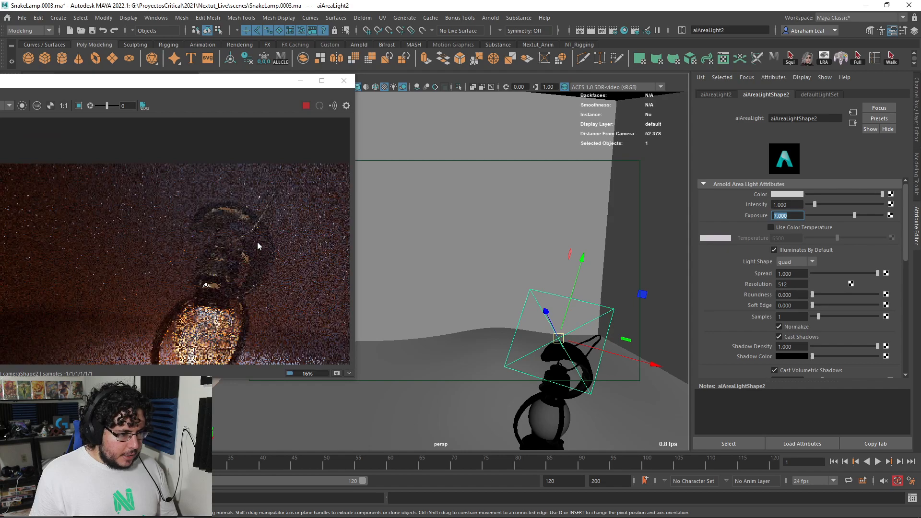
{"action": "left_click_drag", "start_coordinate": [830, 273], "coordinate": [823, 273]}
Scale down the second area light and move it slightly away from the lamp's top
{"action": "left_click_drag", "start_coordinate": [600, 336], "coordinate": [619, 313], "text": "alt"}
{"action": "key", "text": "t"}
{"action": "key", "text": "r"}
{"action": "left_click_drag", "start_coordinate": [548, 311], "coordinate": [515, 308]}
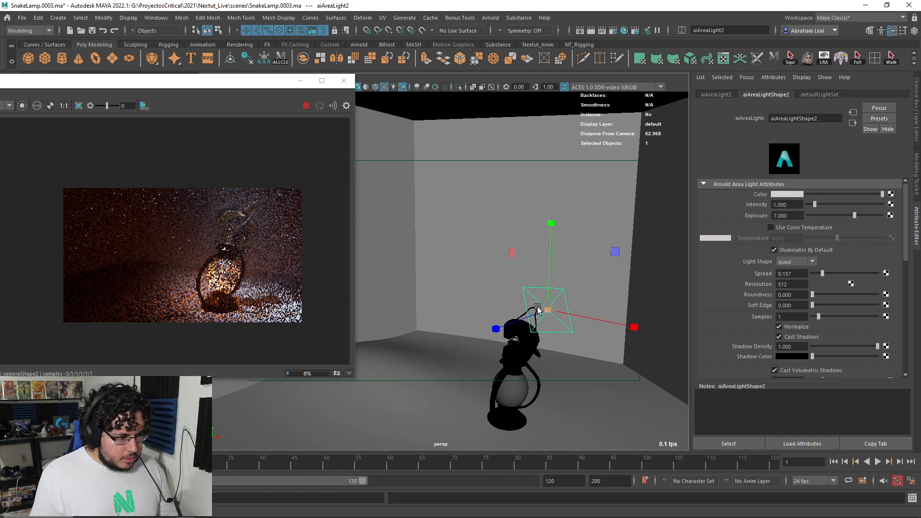
{"action": "key", "text": "w"}
{"action": "left_click_drag", "start_coordinate": [590, 287], "coordinate": [597, 267]}
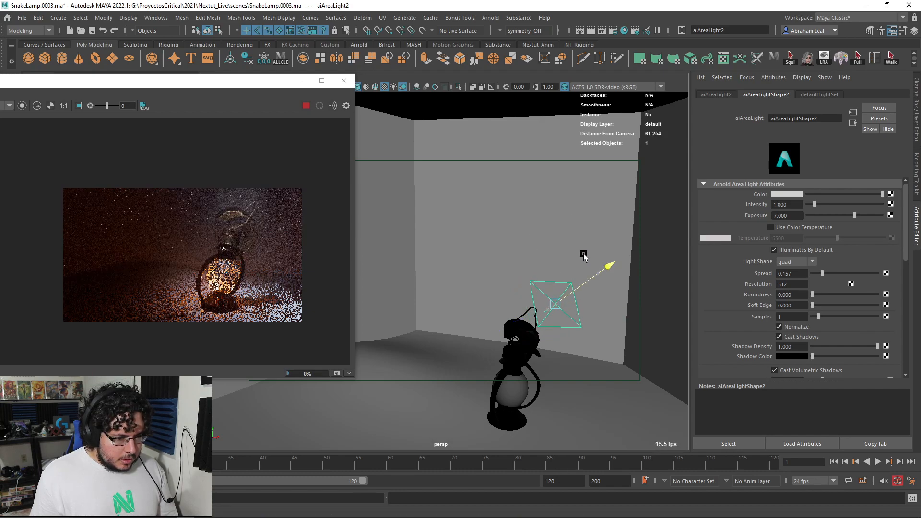
Rotate the second area light to aim down at the lamp's top, and check the highlights in the render
{"action": "key", "text": "e"}
{"action": "left_click_drag", "start_coordinate": [599, 313], "coordinate": [528, 288]}
{"action": "key", "text": "w"}
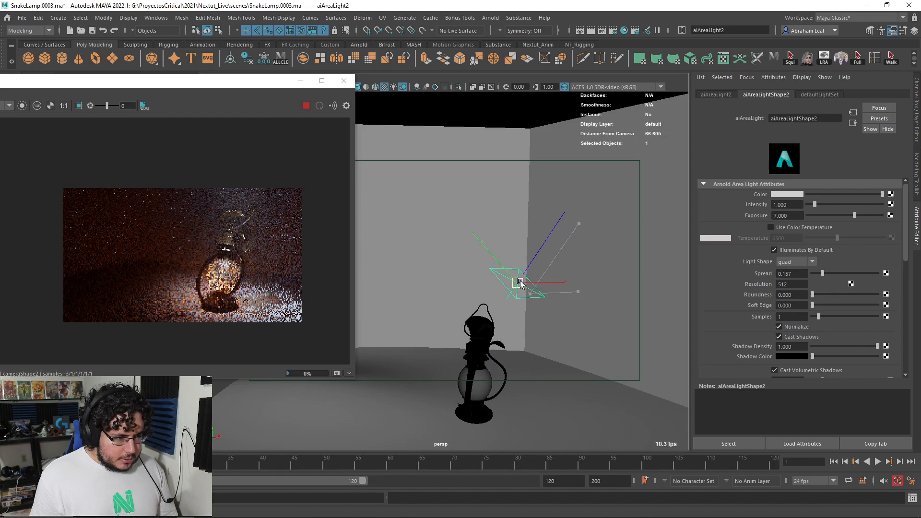
{"action": "scroll", "coordinate": [275, 246], "scroll_direction": "up", "scroll_amount": 5}
{"action": "scroll", "coordinate": [275, 247], "scroll_direction": "down", "scroll_amount": 6}
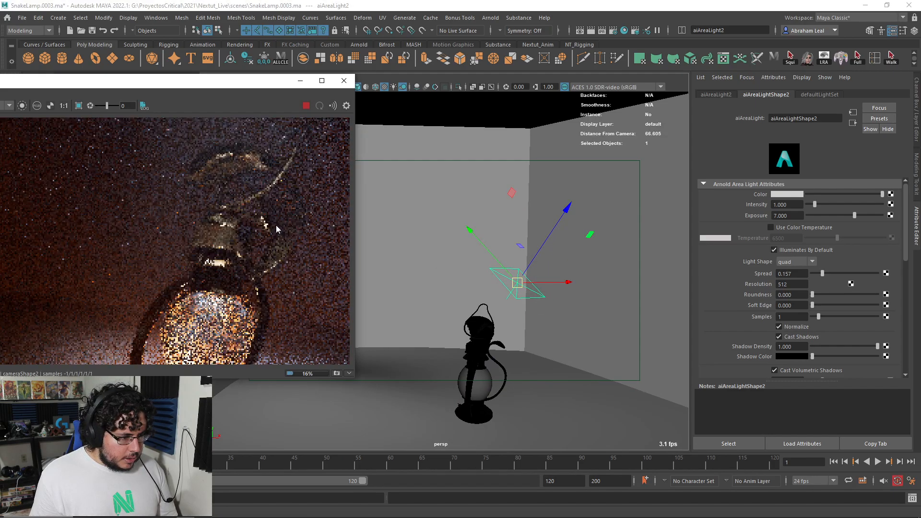
Enable color temperature on the second area light and set it to 5348
{"action": "scroll", "coordinate": [216, 240], "scroll_direction": "up", "scroll_amount": 2}
{"action": "left_click", "coordinate": [784, 228]}
{"action": "left_click_drag", "start_coordinate": [852, 242], "coordinate": [831, 241]}
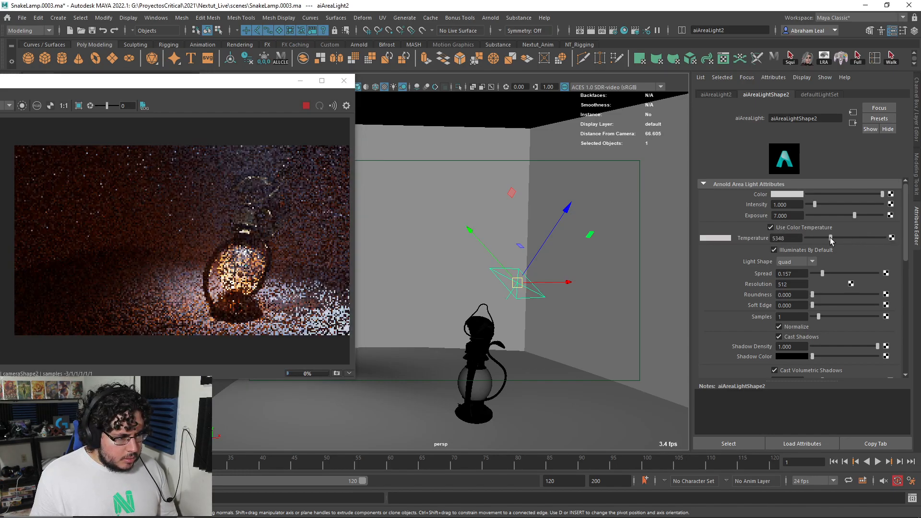
{"action": "scroll", "coordinate": [184, 222], "scroll_direction": "down", "scroll_amount": 2}
{"action": "scroll", "coordinate": [184, 222], "scroll_direction": "up", "scroll_amount": 5}
Set the attenuation of the aiAtmosphereVolume assigned in the render settings to 0.301 and check the lamp render
{"action": "left_click_drag", "start_coordinate": [145, 82], "coordinate": [239, 83]}
{"action": "left_click", "coordinate": [614, 31]}
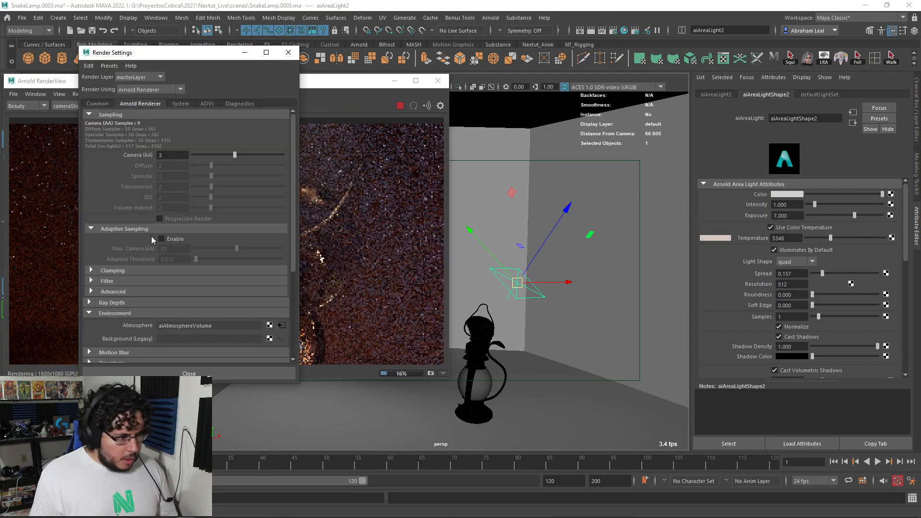
{"action": "left_click", "coordinate": [281, 326]}
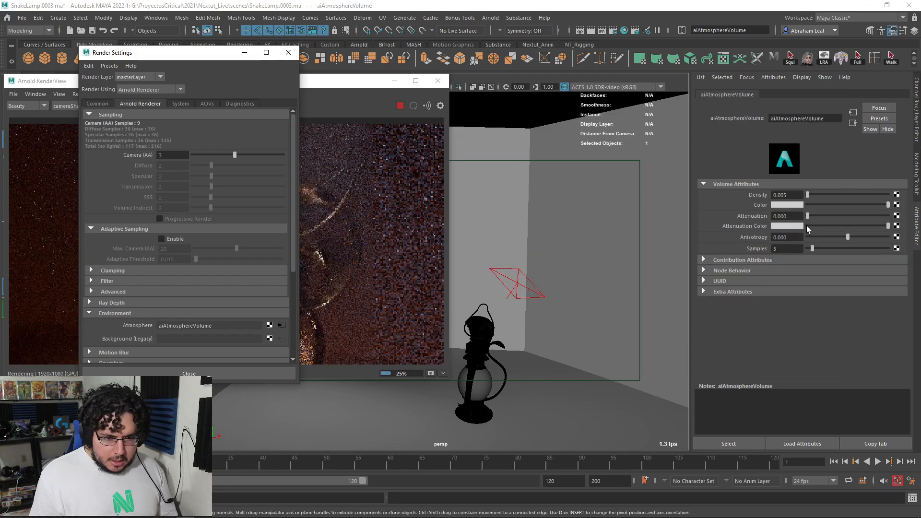
{"action": "left_click_drag", "start_coordinate": [809, 217], "coordinate": [831, 217]}
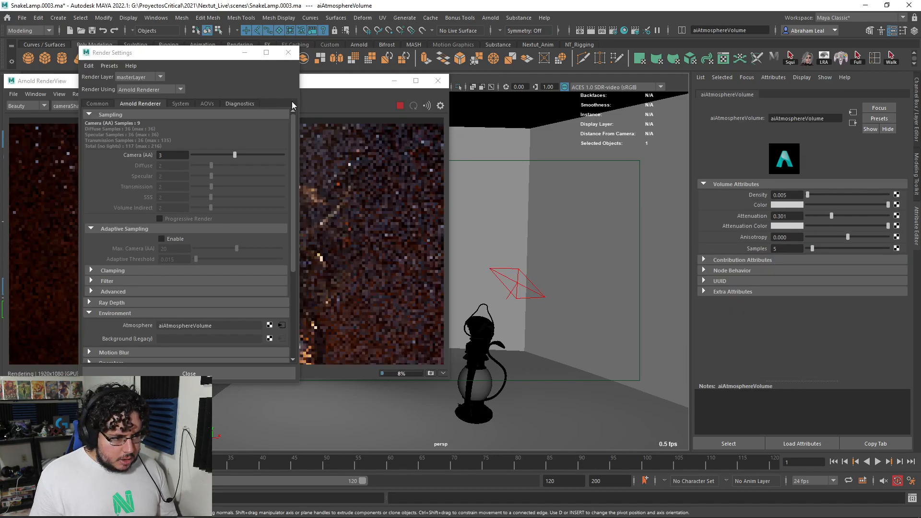
{"action": "left_click_drag", "start_coordinate": [317, 84], "coordinate": [343, 80]}
{"action": "scroll", "coordinate": [349, 194], "scroll_direction": "down", "scroll_amount": 3}
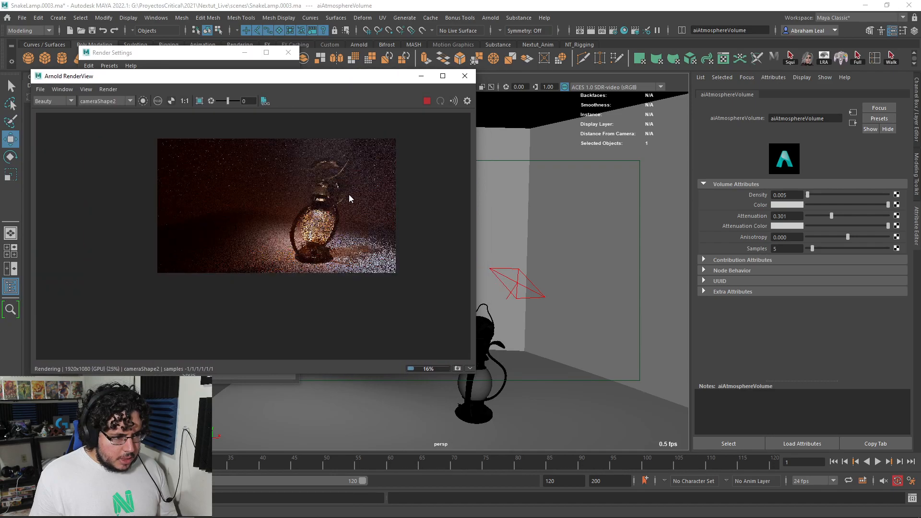
{"action": "scroll", "coordinate": [366, 202], "scroll_direction": "up", "scroll_amount": 1}
{"action": "scroll", "coordinate": [359, 200], "scroll_direction": "down", "scroll_amount": 2}
{"action": "scroll", "coordinate": [354, 198], "scroll_direction": "up", "scroll_amount": 2}
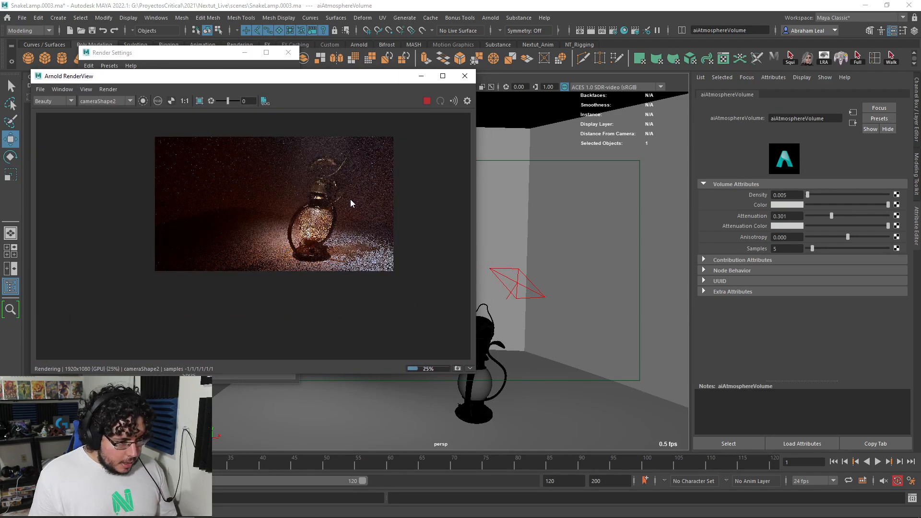
{"action": "scroll", "coordinate": [351, 201], "scroll_direction": "up", "scroll_amount": 2}
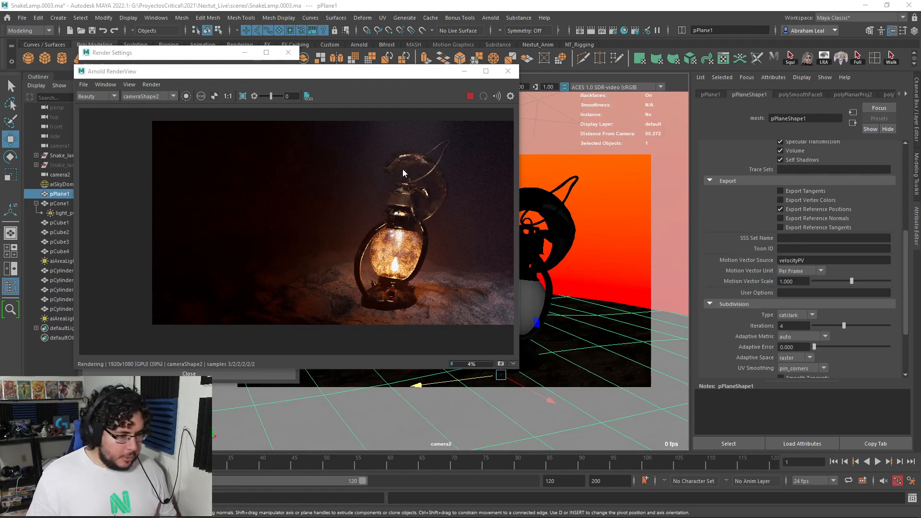
Stop the render, maximize the render view, and inspect the lamp's glass, base and surrounding ground up close
{"action": "left_click", "coordinate": [466, 98]}
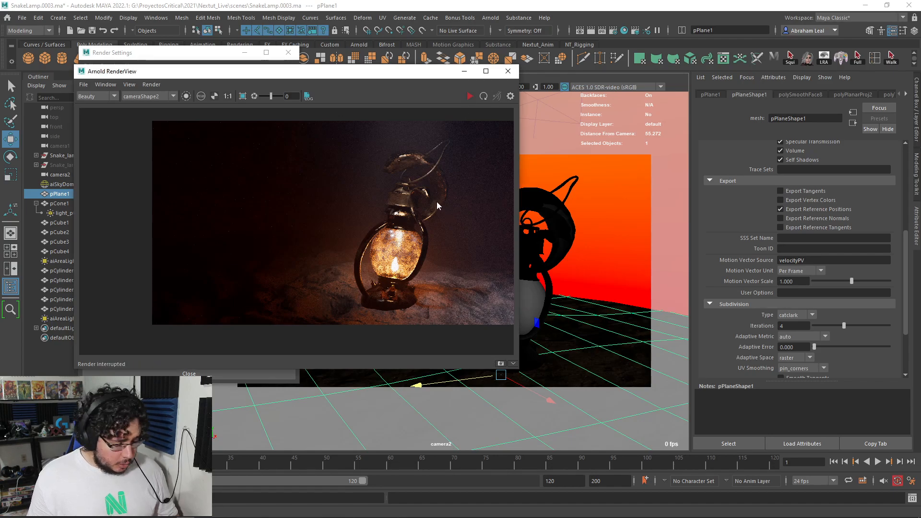
{"action": "left_click", "coordinate": [486, 71]}
{"action": "scroll", "coordinate": [631, 292], "scroll_direction": "up", "scroll_amount": 5}
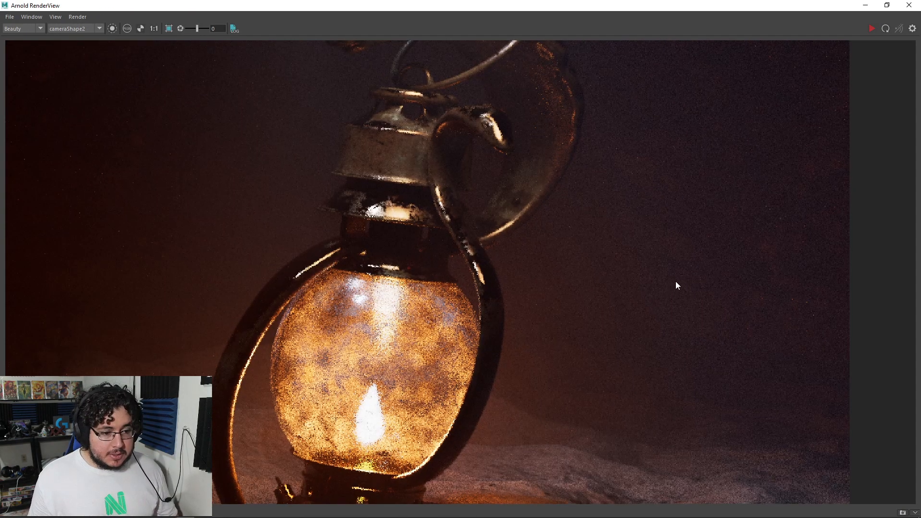
{"action": "scroll", "coordinate": [402, 167], "scroll_direction": "down", "scroll_amount": 2}
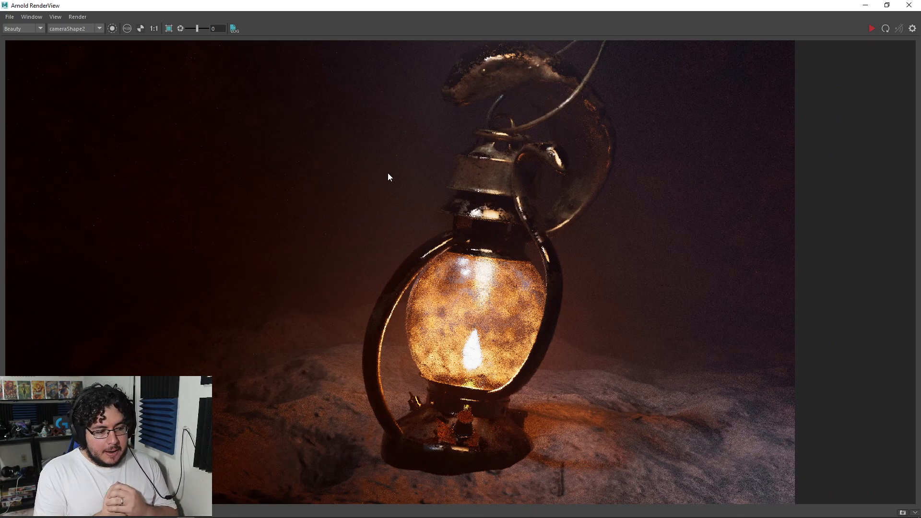
{"action": "scroll", "coordinate": [421, 280], "scroll_direction": "down", "scroll_amount": 4}
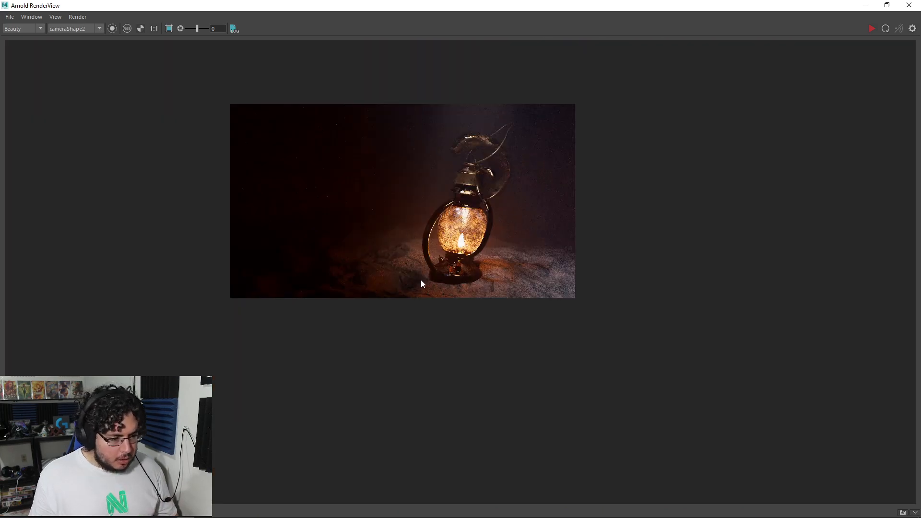
{"action": "scroll", "coordinate": [434, 261], "scroll_direction": "up", "scroll_amount": 6}
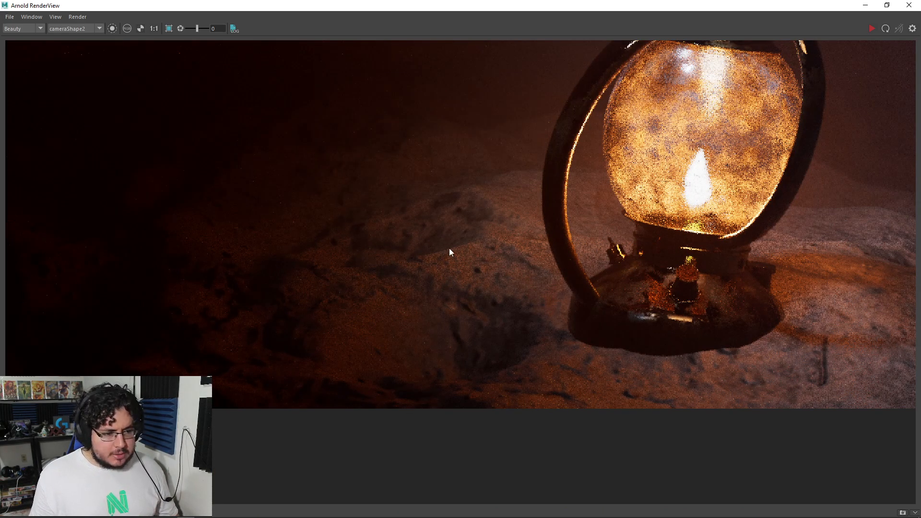
{"action": "scroll", "coordinate": [528, 262], "scroll_direction": "down", "scroll_amount": 2}
{"action": "scroll", "coordinate": [811, 300], "scroll_direction": "up", "scroll_amount": 4}
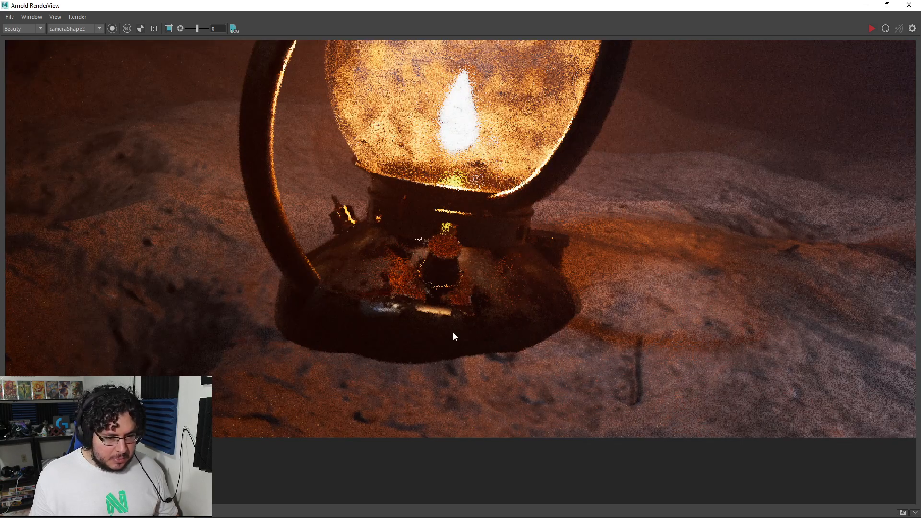
{"action": "scroll", "coordinate": [529, 344], "scroll_direction": "down", "scroll_amount": 3}
{"action": "scroll", "coordinate": [531, 341], "scroll_direction": "up", "scroll_amount": 1}
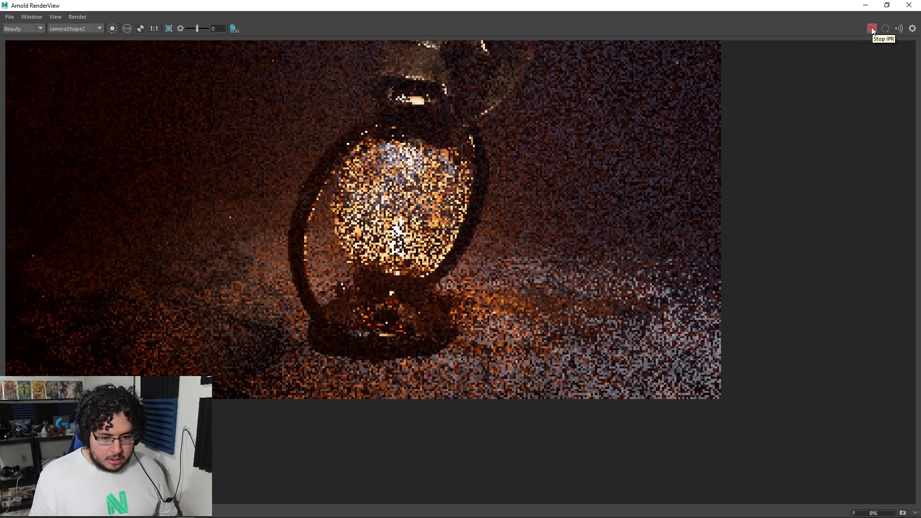
Check the full lamp composition while the restarted render refines, and stop the render
{"action": "scroll", "coordinate": [214, 223], "scroll_direction": "down", "scroll_amount": 2}
{"action": "scroll", "coordinate": [131, 290], "scroll_direction": "up", "scroll_amount": 2}
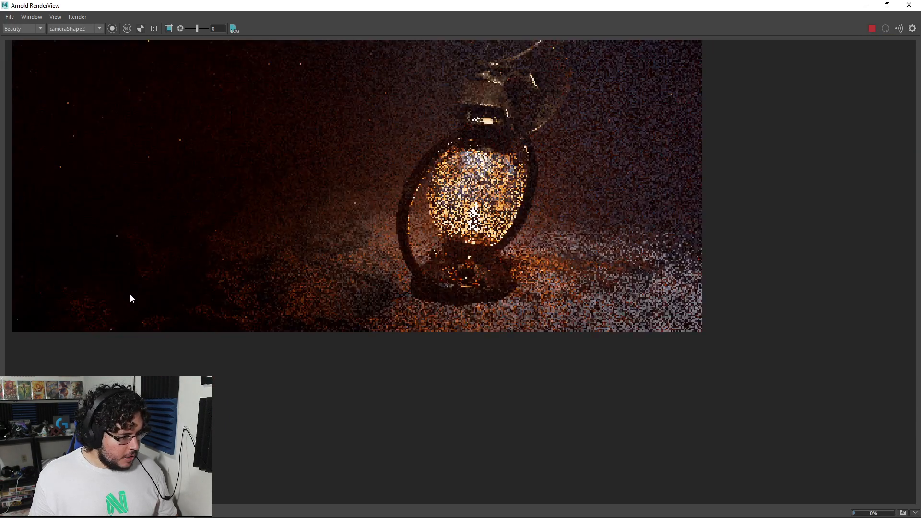
{"action": "scroll", "coordinate": [309, 313], "scroll_direction": "down", "scroll_amount": 1}
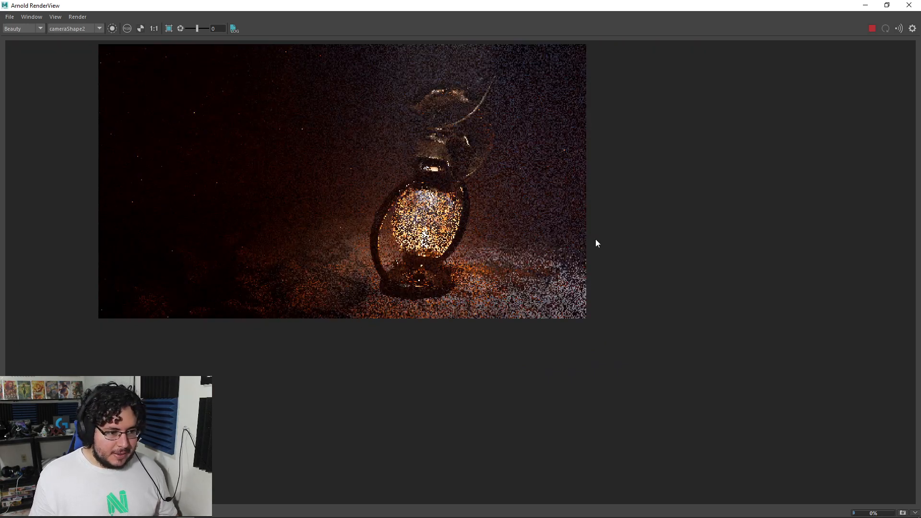
{"action": "middle_click_drag", "start_coordinate": [669, 241], "coordinate": [787, 298]}
{"action": "scroll", "coordinate": [768, 322], "scroll_direction": "up", "scroll_amount": 2}
{"action": "scroll", "coordinate": [859, 326], "scroll_direction": "down", "scroll_amount": 2}
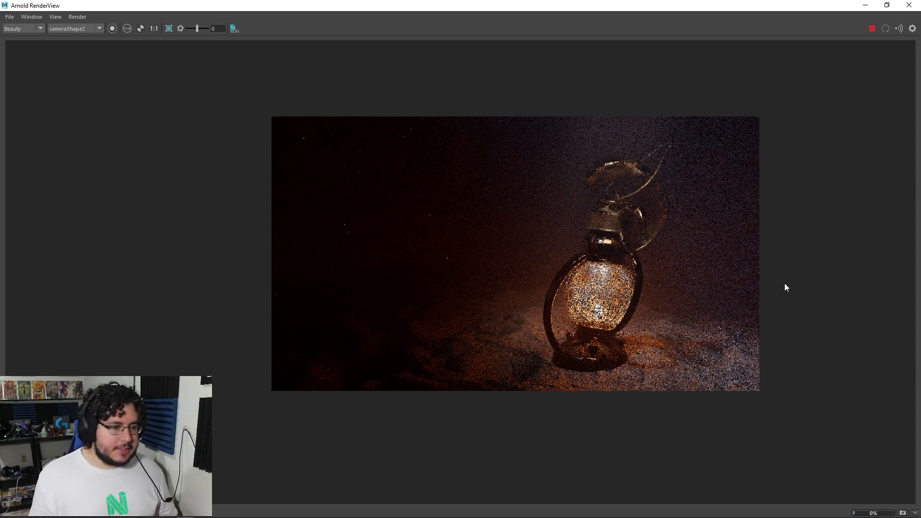
{"action": "middle_click_drag", "start_coordinate": [802, 291], "coordinate": [773, 292]}
{"action": "scroll", "coordinate": [773, 292], "scroll_direction": "up", "scroll_amount": 1}
{"action": "scroll", "coordinate": [773, 292], "scroll_direction": "down", "scroll_amount": 1}
{"action": "scroll", "coordinate": [773, 290], "scroll_direction": "up", "scroll_amount": 1}
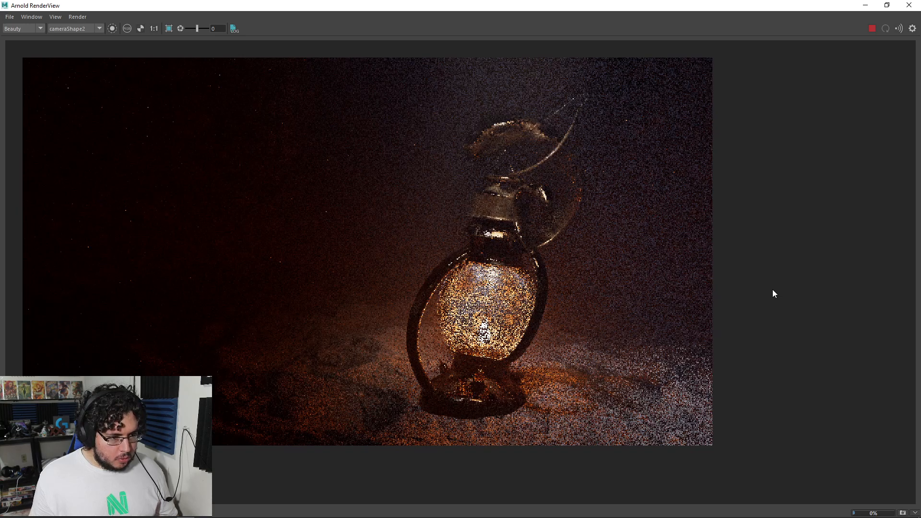
{"action": "left_click", "coordinate": [873, 30]}
{"action": "scroll", "coordinate": [529, 232], "scroll_direction": "down", "scroll_amount": 1}
{"action": "scroll", "coordinate": [529, 232], "scroll_direction": "up", "scroll_amount": 2}
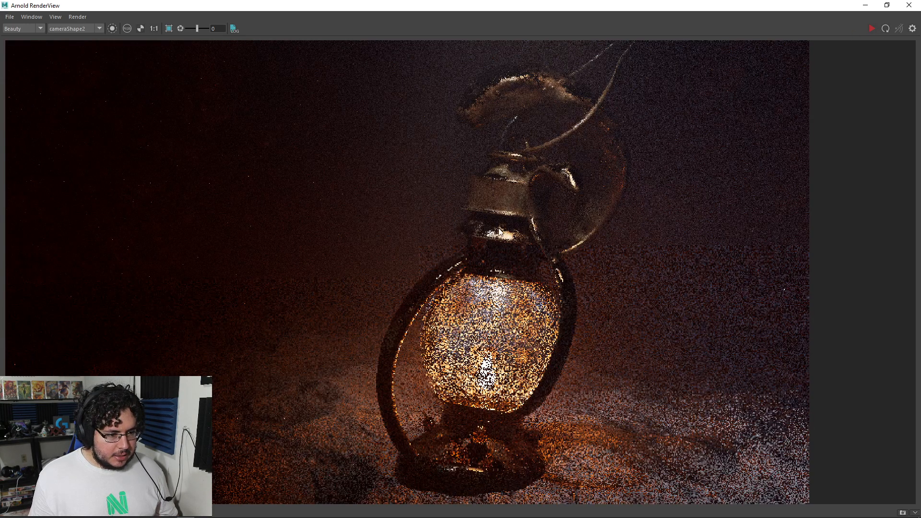
{"action": "scroll", "coordinate": [530, 232], "scroll_direction": "down", "scroll_amount": 1}
{"action": "middle_click_drag", "start_coordinate": [459, 205], "coordinate": [550, 201]}
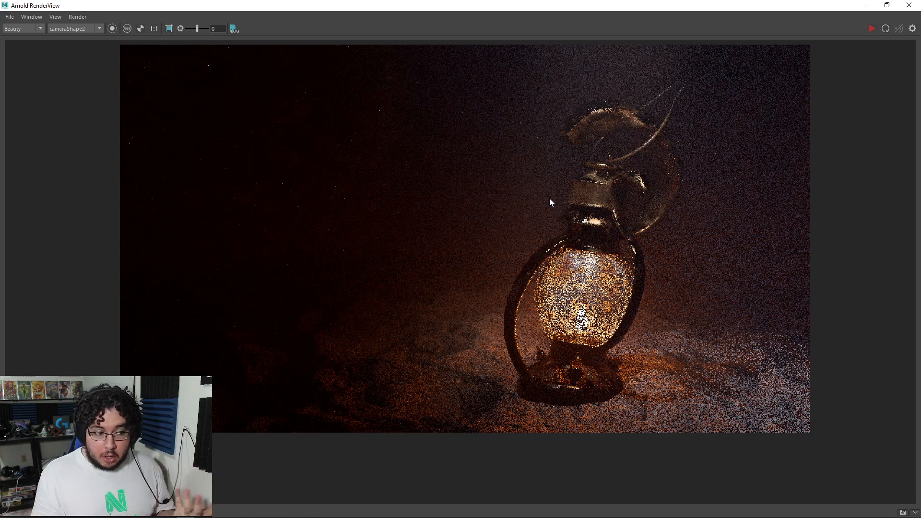
Save the rendered image as a multi-layer EXR named snakelampEXR in the project's images folder
{"action": "left_click", "coordinate": [9, 17]}
{"action": "left_click", "coordinate": [36, 39]}
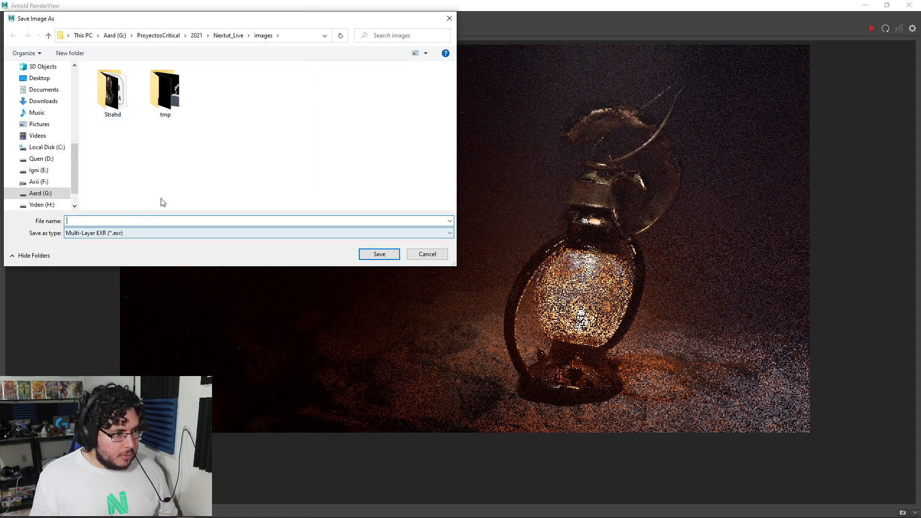
{"action": "type", "text": "snake"}
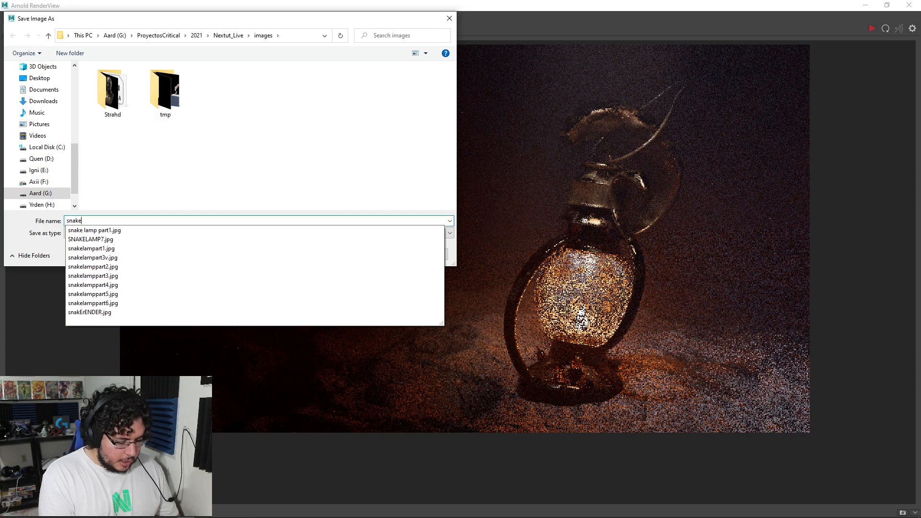
{"action": "type", "text": "lamp"}
{"action": "type", "text": "8"}
{"action": "key", "text": "Return"}
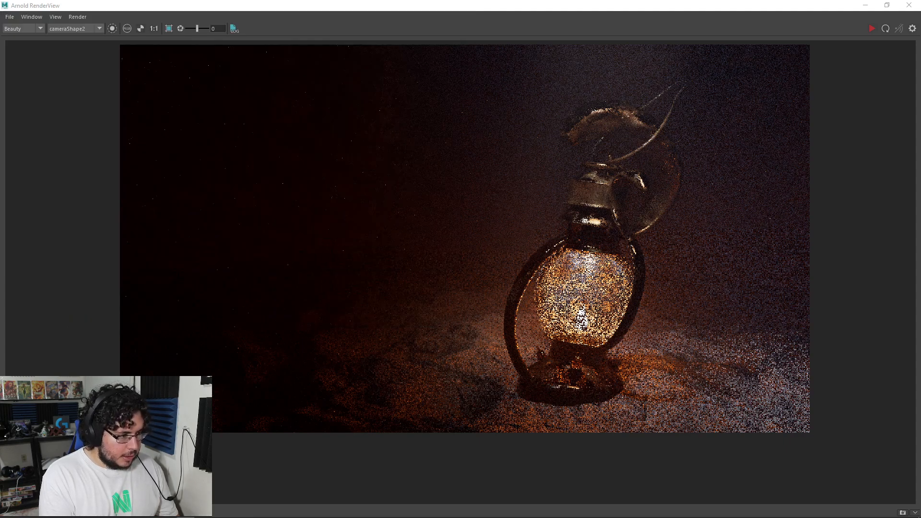
Switch to Photoshop and open snakelampEXR.exr from the Nextut_Live images folder
{"action": "key", "text": "alt+Tab"}
{"action": "key", "text": "alt+Tab"}
{"action": "key", "text": "alt+Tab"}
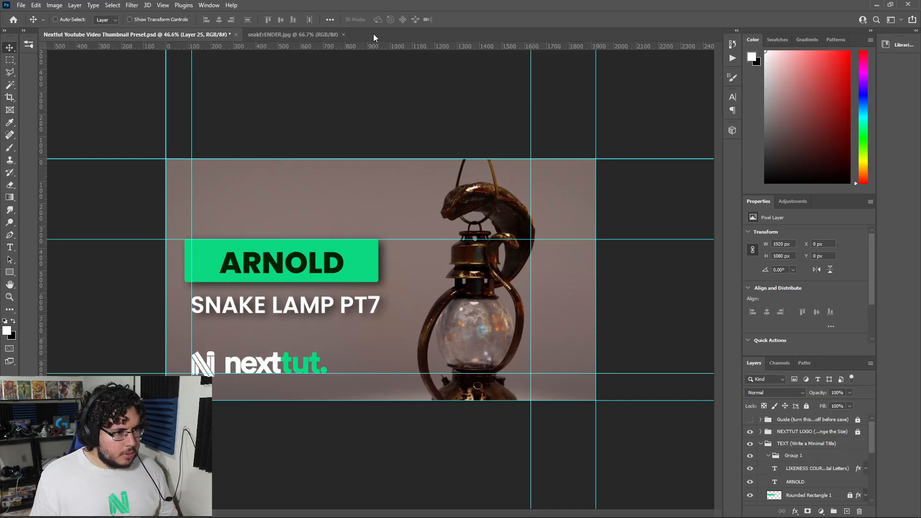
{"action": "key", "text": "ctrl+o"}
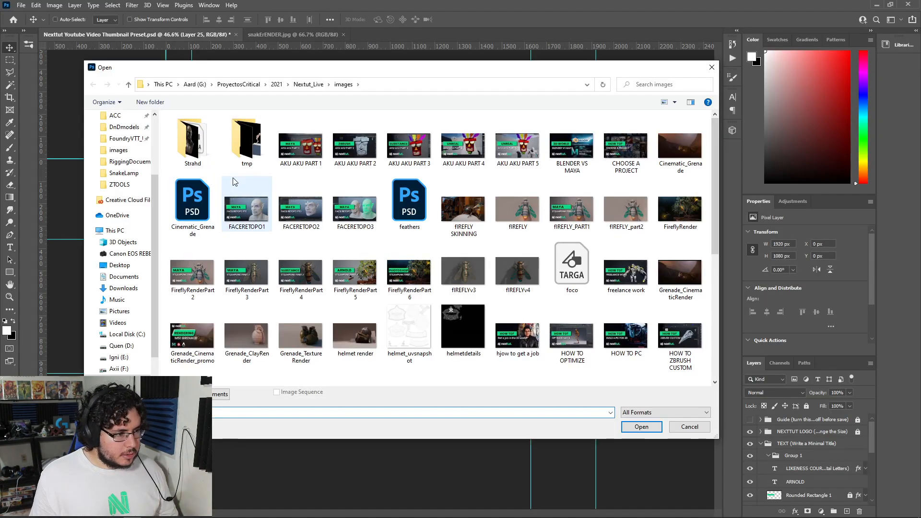
{"action": "left_click", "coordinate": [307, 84]}
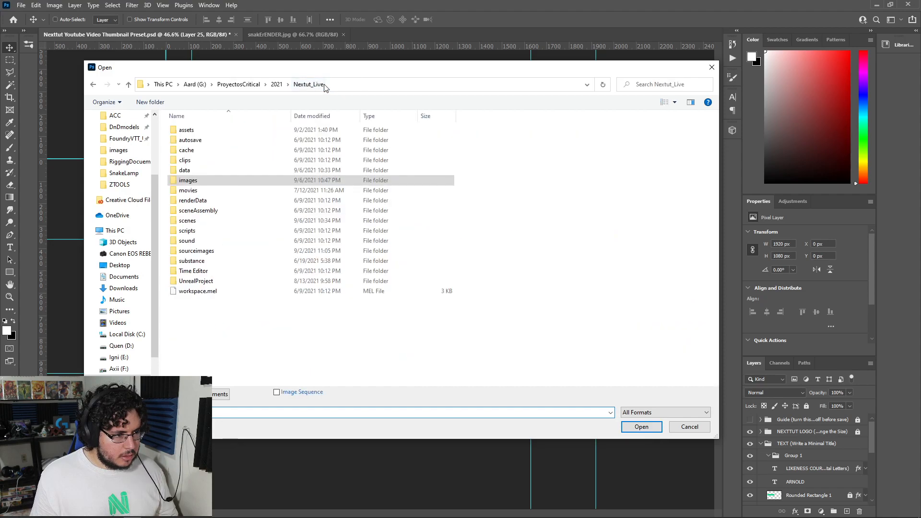
{"action": "double_click", "coordinate": [188, 180]}
{"action": "scroll", "coordinate": [452, 289], "scroll_direction": "up", "scroll_amount": 5}
{"action": "scroll", "coordinate": [372, 296], "scroll_direction": "down", "scroll_amount": 6}
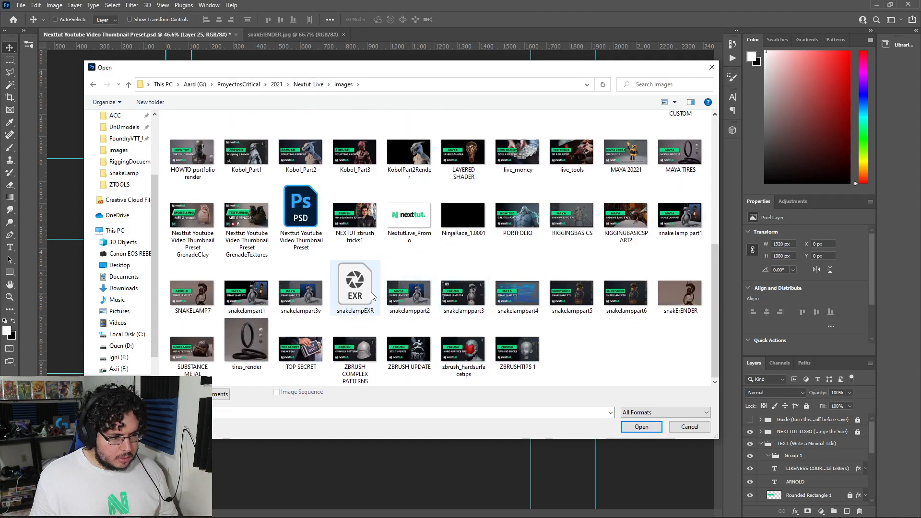
{"action": "double_click", "coordinate": [372, 296]}
{"action": "left_click", "coordinate": [496, 173]}
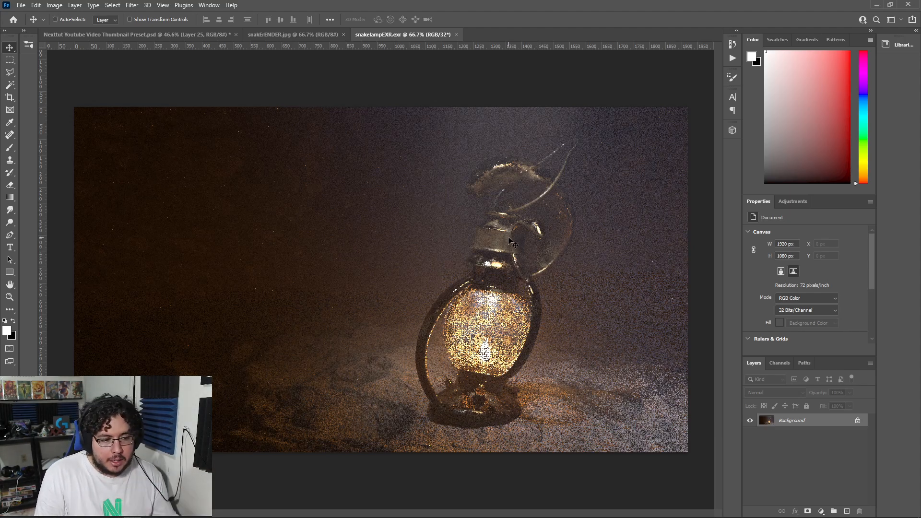
Compare the EXR with the Arnold render, and start an Exposure adjustment with gamma correction set to 0.79
{"action": "key", "text": "alt+Tab"}
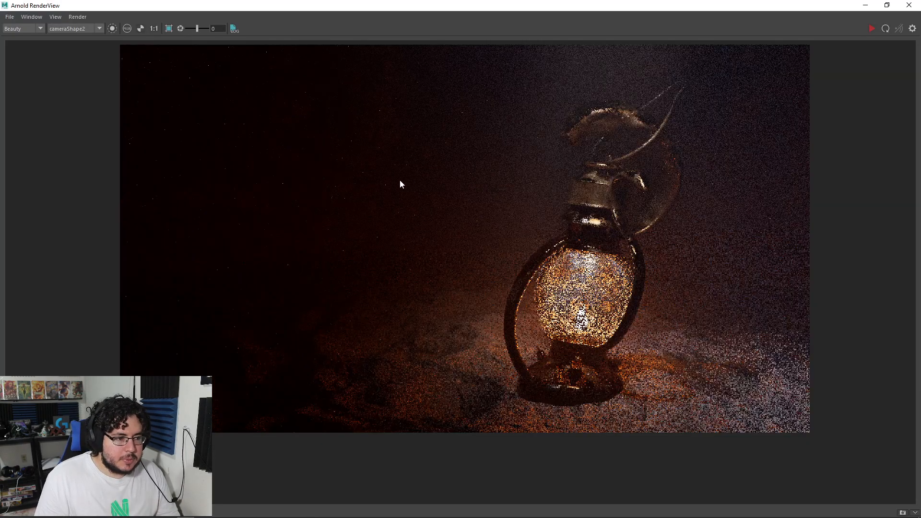
{"action": "key", "text": "alt+Tab"}
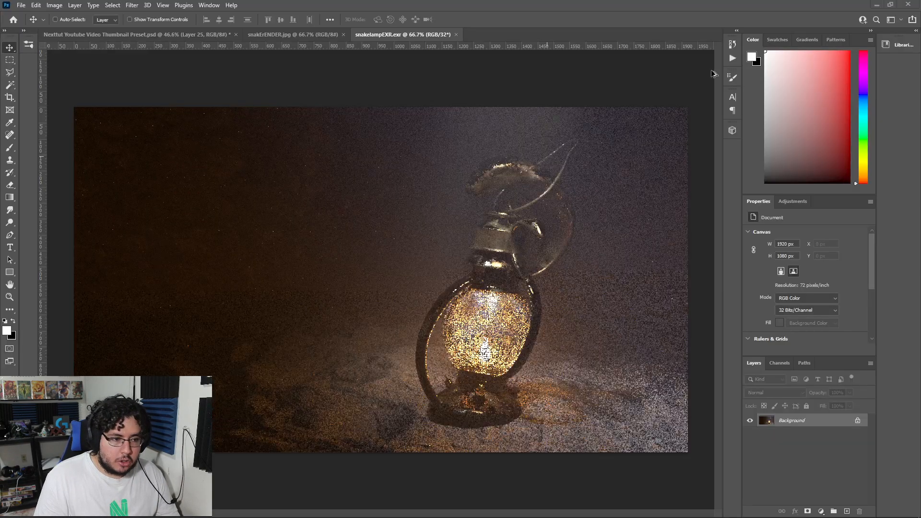
{"action": "left_click", "coordinate": [55, 6]}
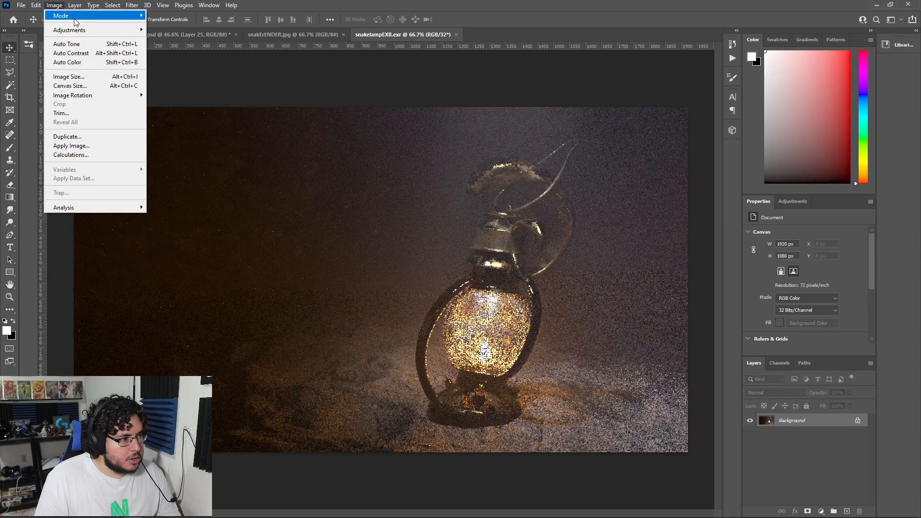
{"action": "mouse_move", "coordinate": [89, 31]}
{"action": "left_click", "coordinate": [163, 57]}
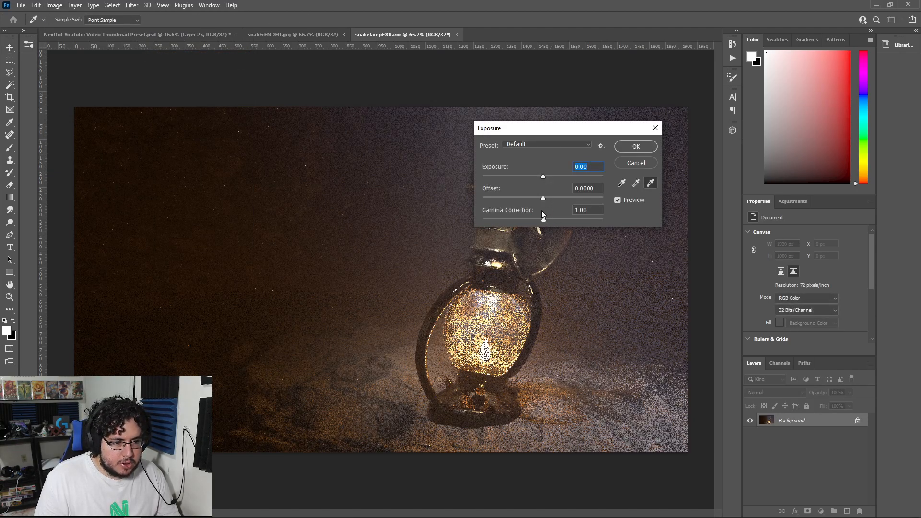
{"action": "left_click_drag", "start_coordinate": [543, 220], "coordinate": [556, 218]}
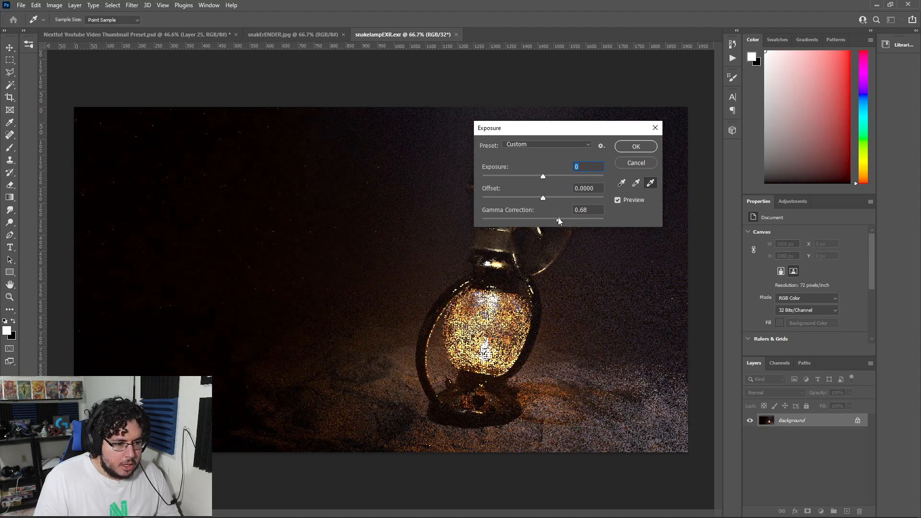
{"action": "left_click", "coordinate": [552, 220]}
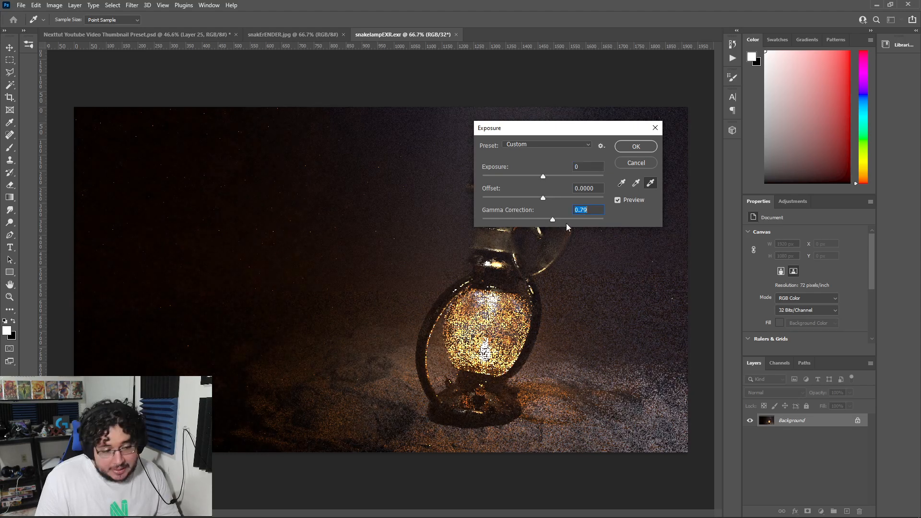
Raise the exposure to +0.82 with the lamp image in view and apply the Exposure adjustment
{"action": "left_click_drag", "start_coordinate": [574, 135], "coordinate": [238, 115]}
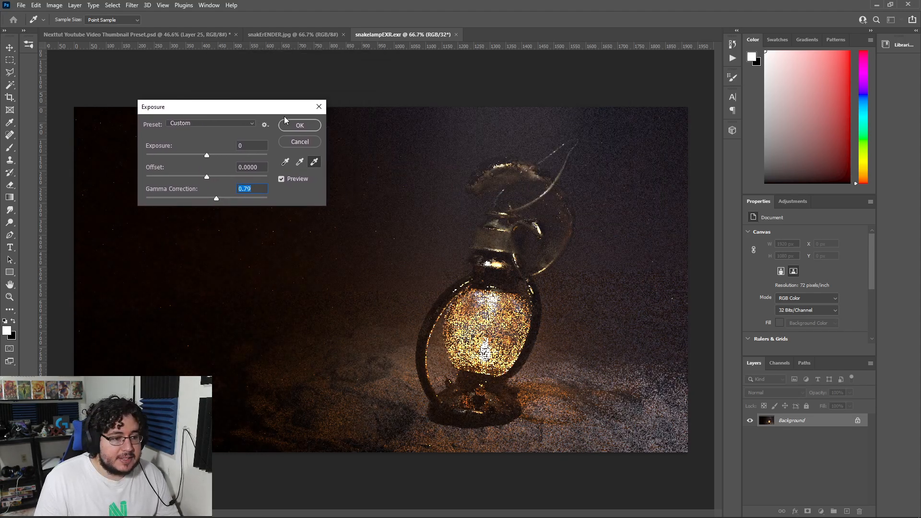
{"action": "left_click_drag", "start_coordinate": [209, 155], "coordinate": [216, 154]}
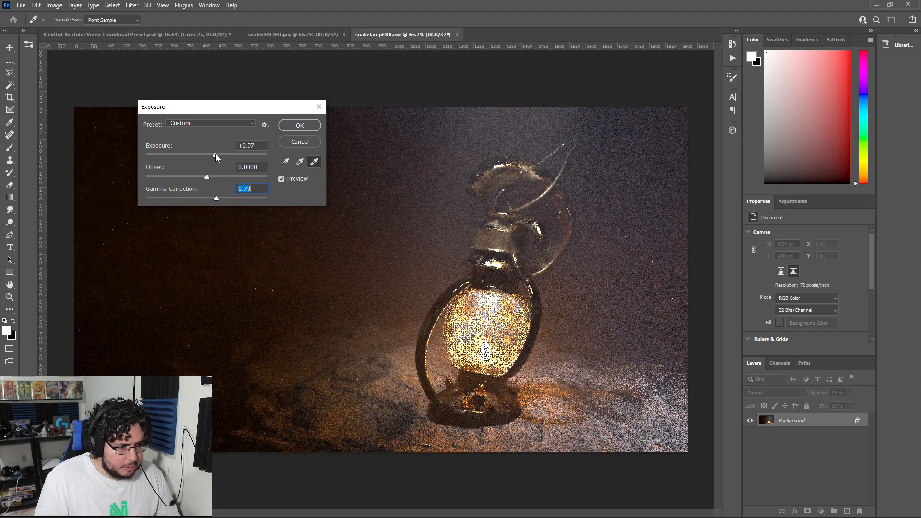
{"action": "left_click", "coordinate": [214, 155]}
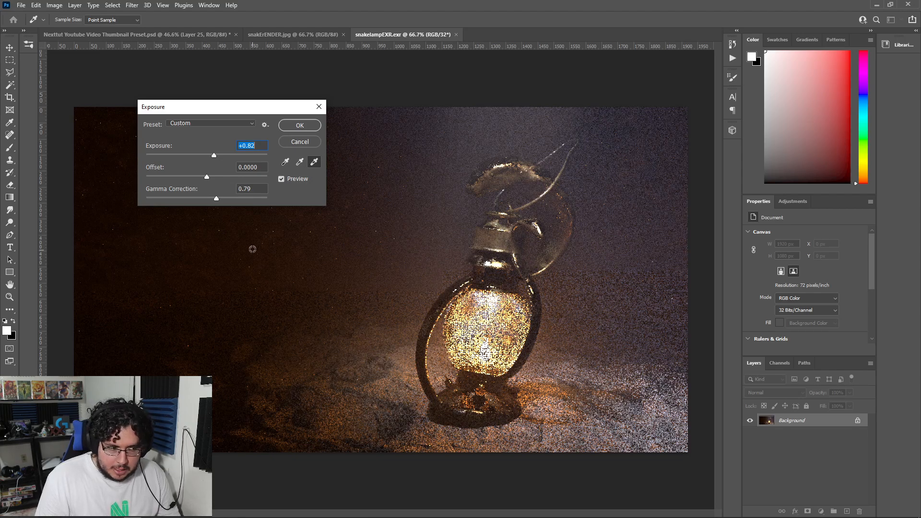
{"action": "left_click", "coordinate": [299, 126]}
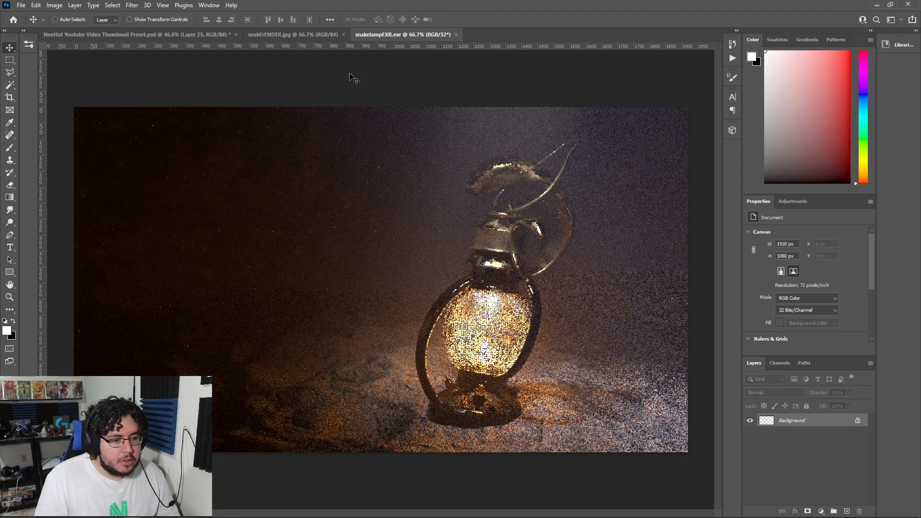
Add a new empty layer above the render and convert the locked Background into a regular layer
{"action": "key", "text": "ctrl+minus"}
{"action": "scroll", "coordinate": [452, 232], "scroll_direction": "up", "scroll_amount": 4, "text": "alt"}
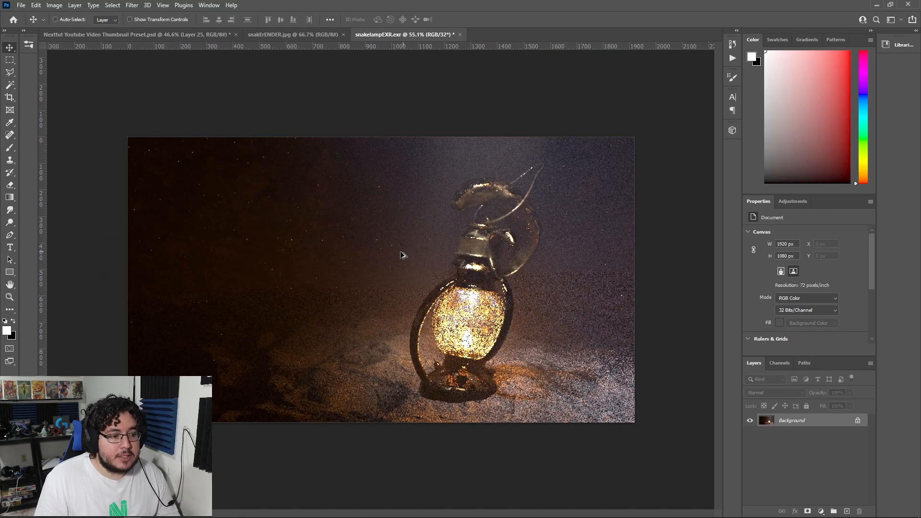
{"action": "scroll", "coordinate": [275, 260], "scroll_direction": "down", "scroll_amount": 1, "text": "alt"}
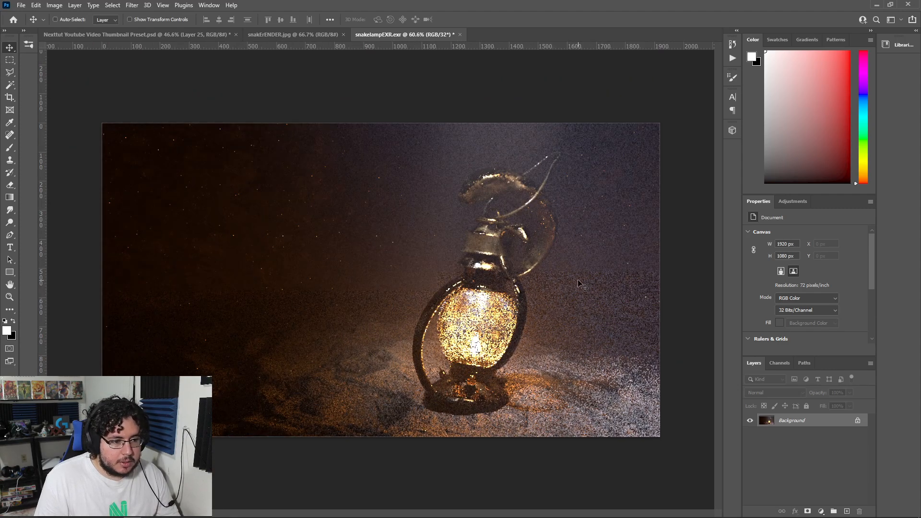
{"action": "scroll", "coordinate": [503, 258], "scroll_direction": "down", "scroll_amount": 2, "text": "alt"}
{"action": "scroll", "coordinate": [513, 269], "scroll_direction": "up", "scroll_amount": 2, "text": "alt"}
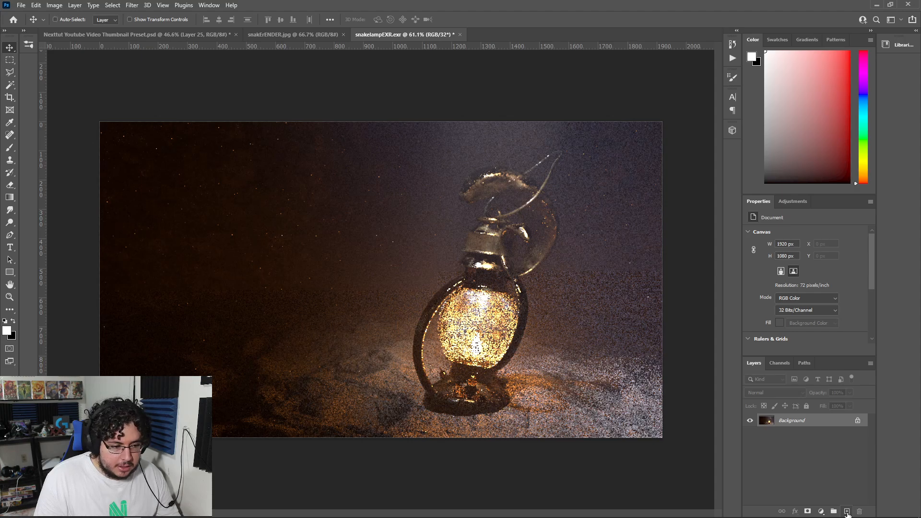
{"action": "left_click", "coordinate": [846, 512]}
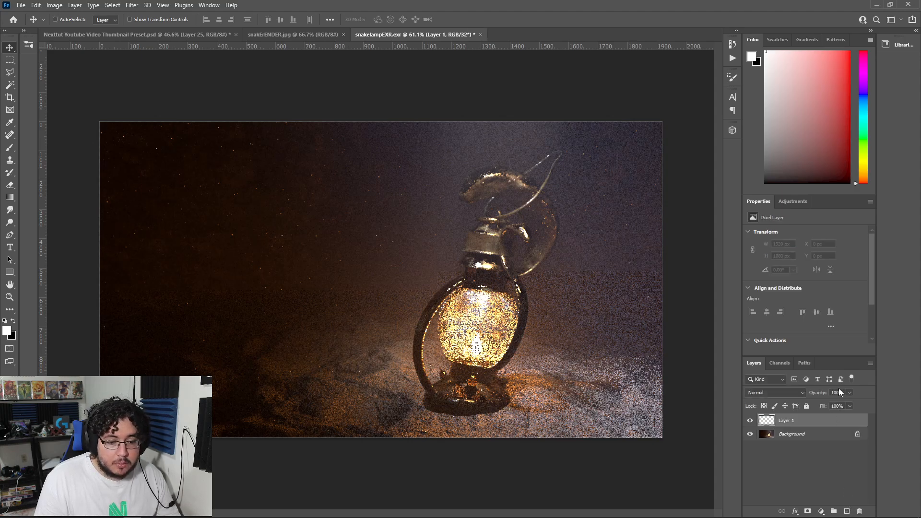
{"action": "double_click", "coordinate": [801, 436], "text": "alt"}
{"action": "key", "text": "ctrl+0"}
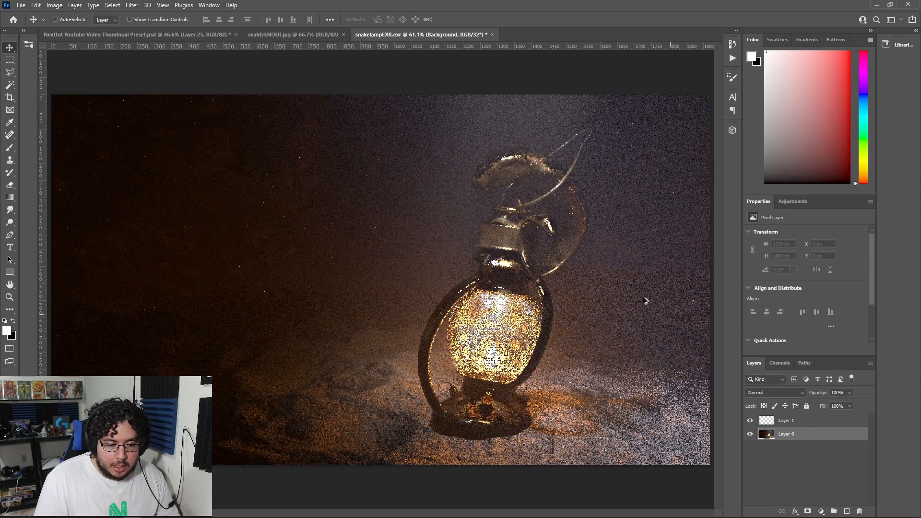
Convert the document from 32 to 16 bits per channel without merging the layers
{"action": "left_click", "coordinate": [54, 5]}
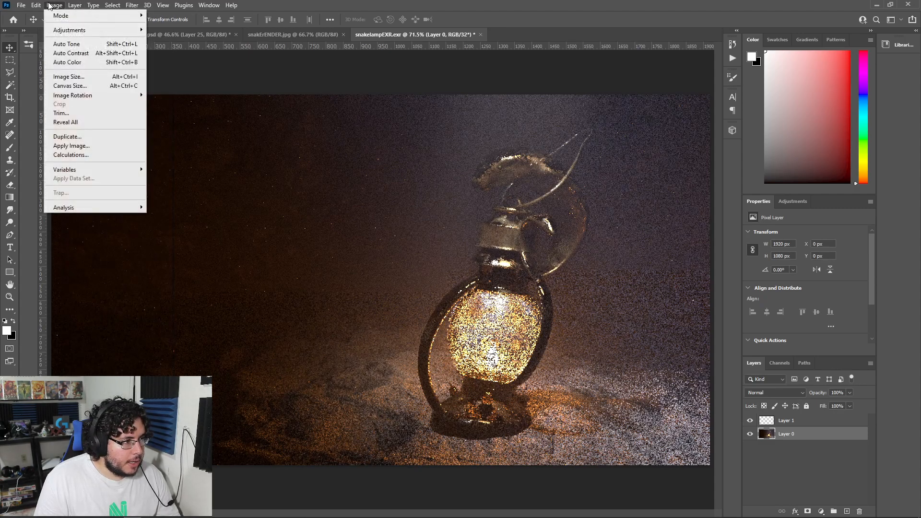
{"action": "mouse_move", "coordinate": [72, 19]}
{"action": "left_click", "coordinate": [186, 104]}
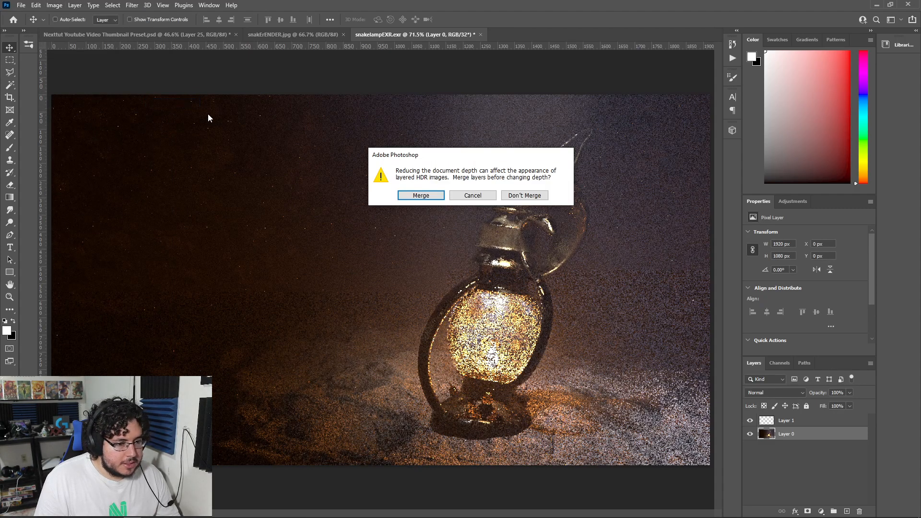
{"action": "left_click", "coordinate": [524, 196]}
{"action": "scroll", "coordinate": [681, 317], "scroll_direction": "down", "scroll_amount": 2, "text": "alt"}
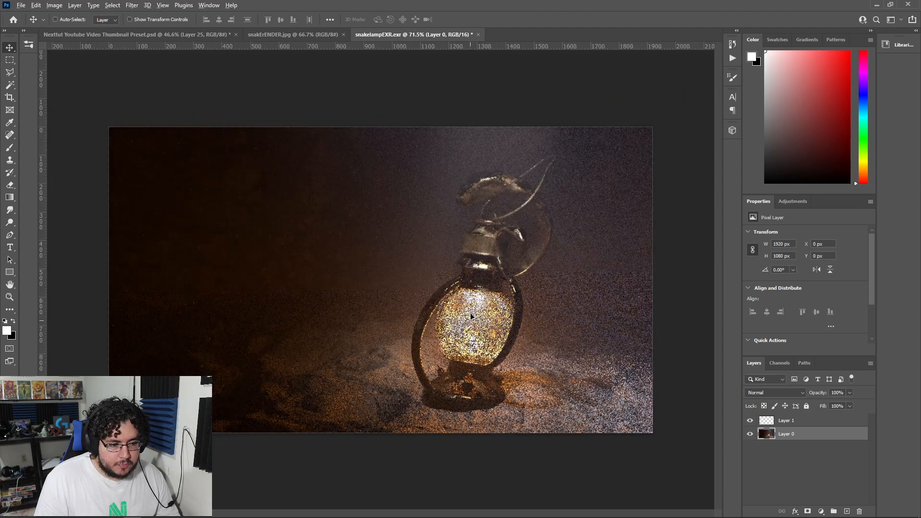
{"action": "scroll", "coordinate": [398, 241], "scroll_direction": "up", "scroll_amount": 1, "text": "alt"}
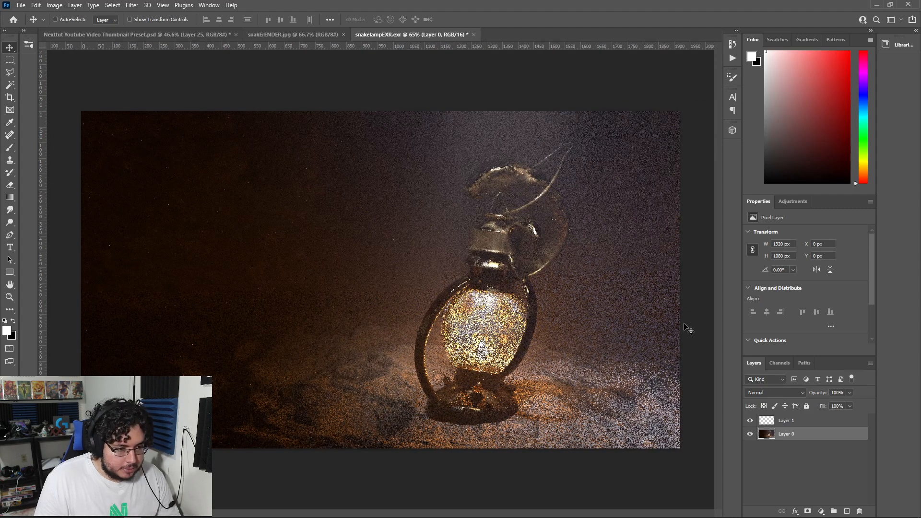
Duplicate the render layer and apply a Gaussian Blur to the copy, reducing the radius below 38.7 pixels
{"action": "key", "text": "ctrl+j"}
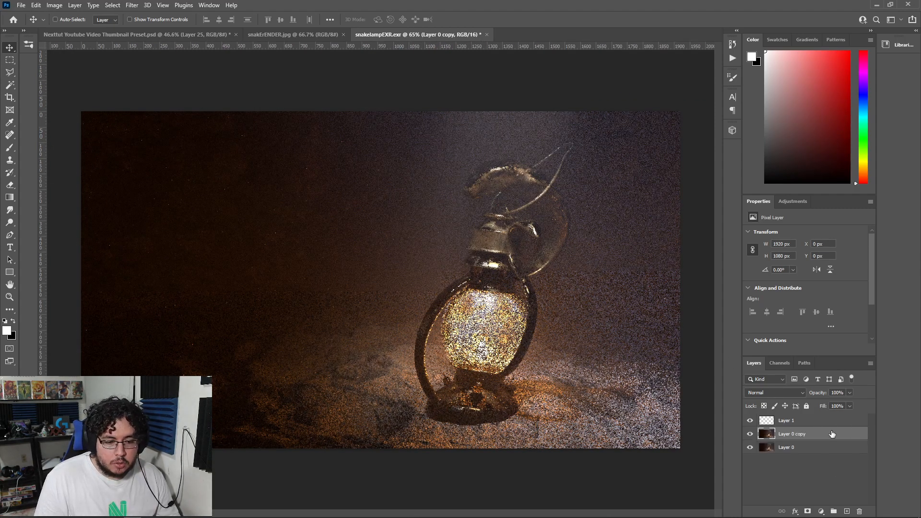
{"action": "left_click", "coordinate": [132, 5]}
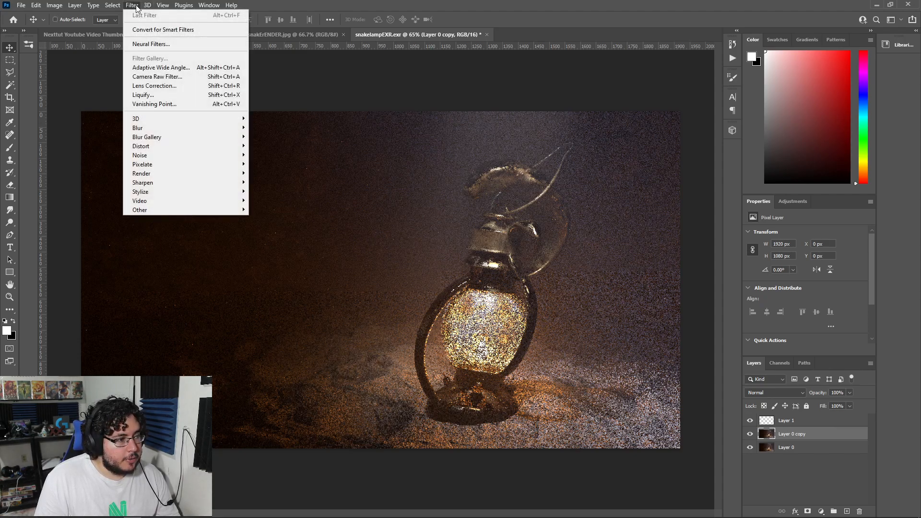
{"action": "mouse_move", "coordinate": [172, 128]}
{"action": "left_click", "coordinate": [272, 164]}
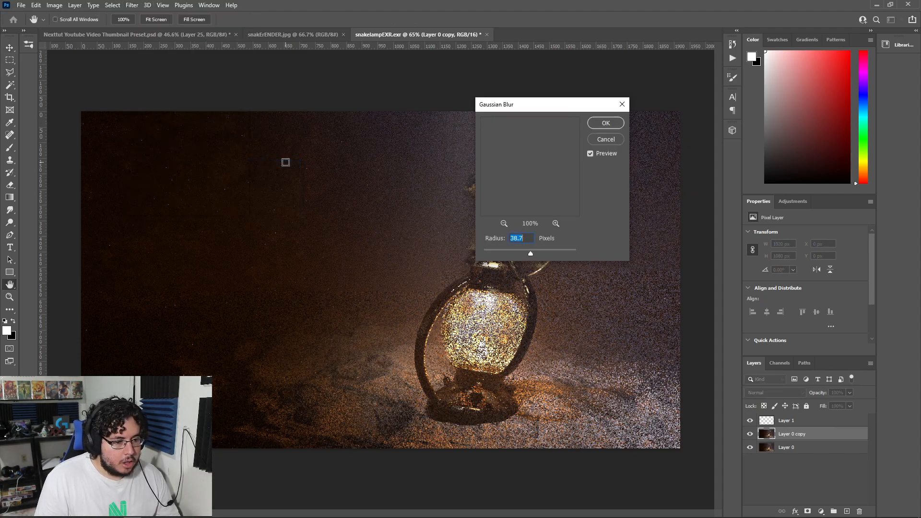
{"action": "left_click_drag", "start_coordinate": [531, 255], "coordinate": [520, 255]}
{"action": "left_click", "coordinate": [603, 125]}
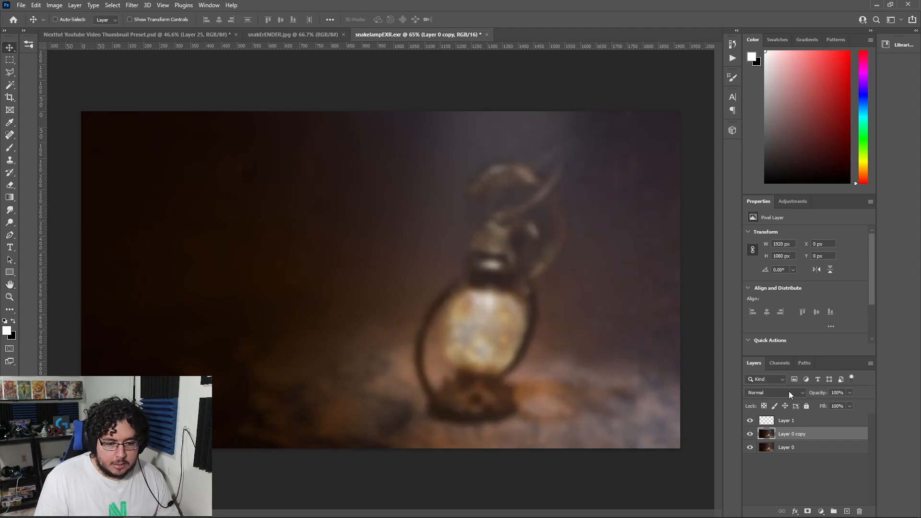
Set the blurred copy's blend mode to Linear Dodge (Add) and its opacity to 51%
{"action": "left_click", "coordinate": [789, 392]}
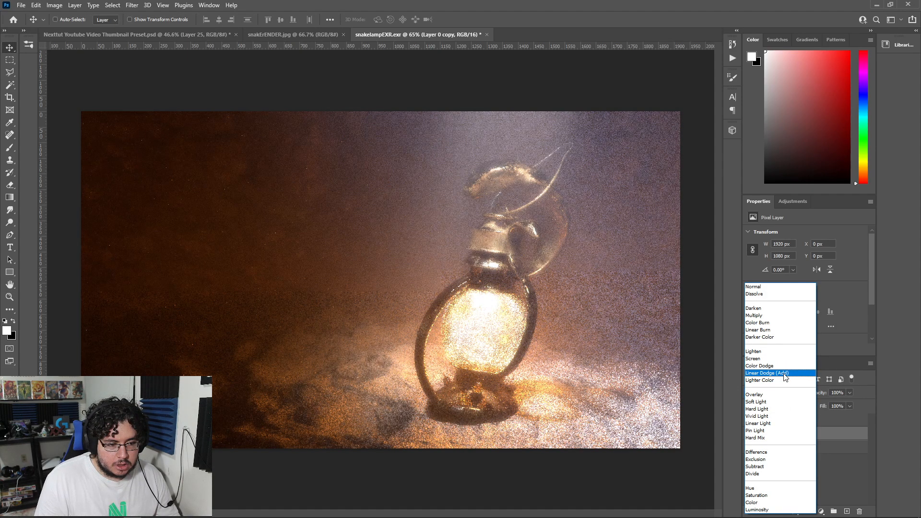
{"action": "left_click", "coordinate": [785, 373]}
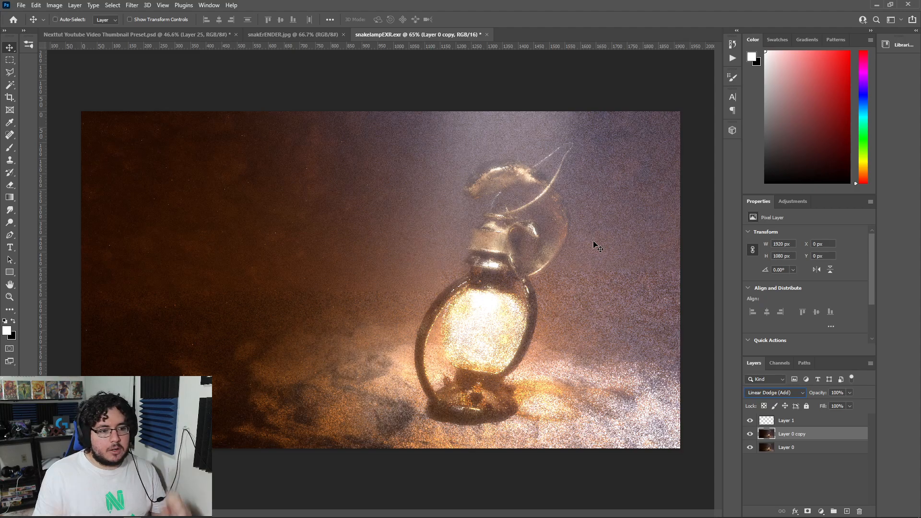
{"action": "left_click_drag", "start_coordinate": [820, 394], "coordinate": [817, 394]}
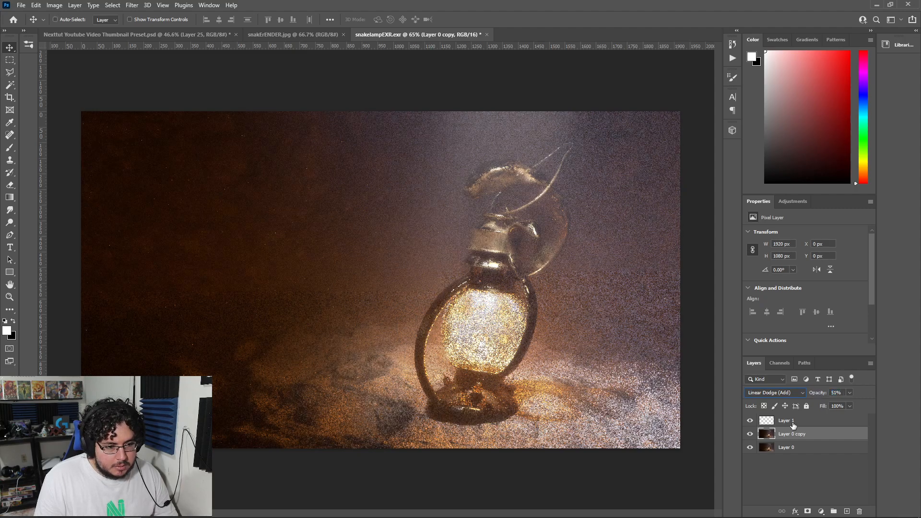
Add a white layer mask to the blurred glow layer, Layer 0 copy
{"action": "right_click", "coordinate": [798, 435]}
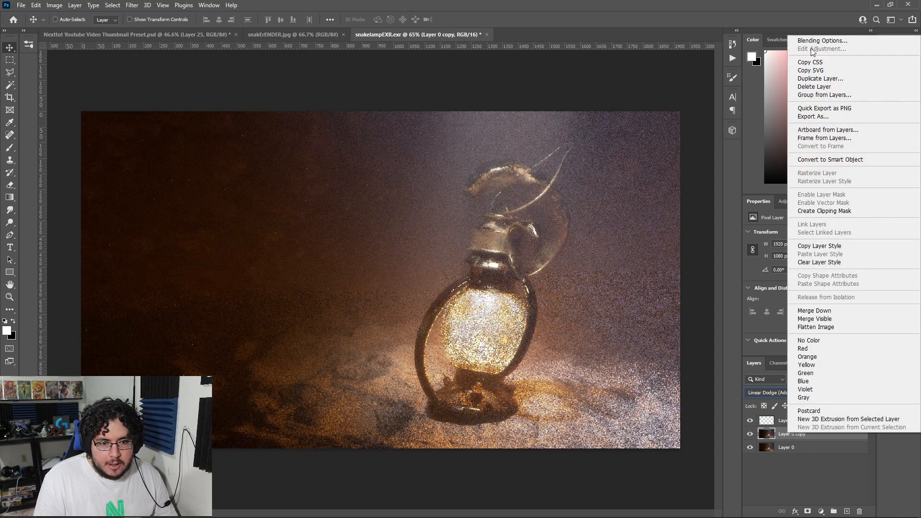
{"action": "left_click", "coordinate": [807, 474]}
{"action": "left_click", "coordinate": [808, 510]}
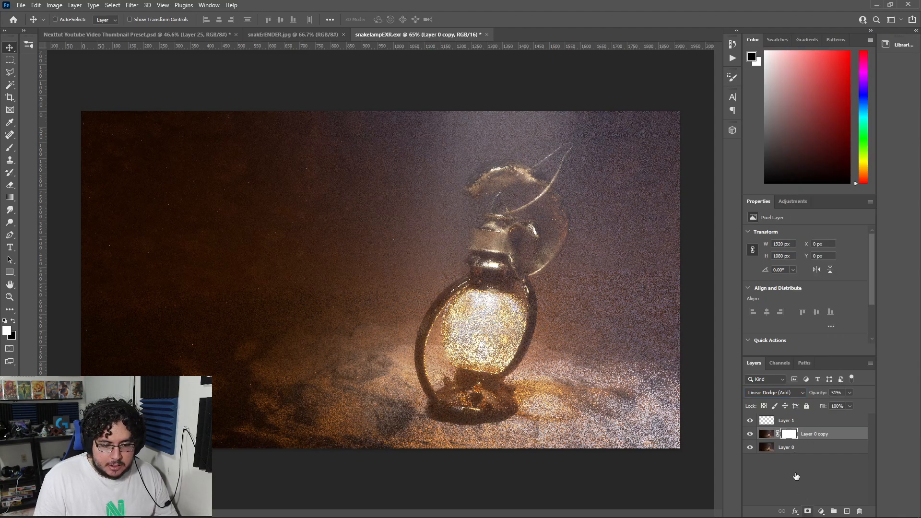
{"action": "right_click", "coordinate": [194, 265]}
{"action": "key", "text": "Escape"}
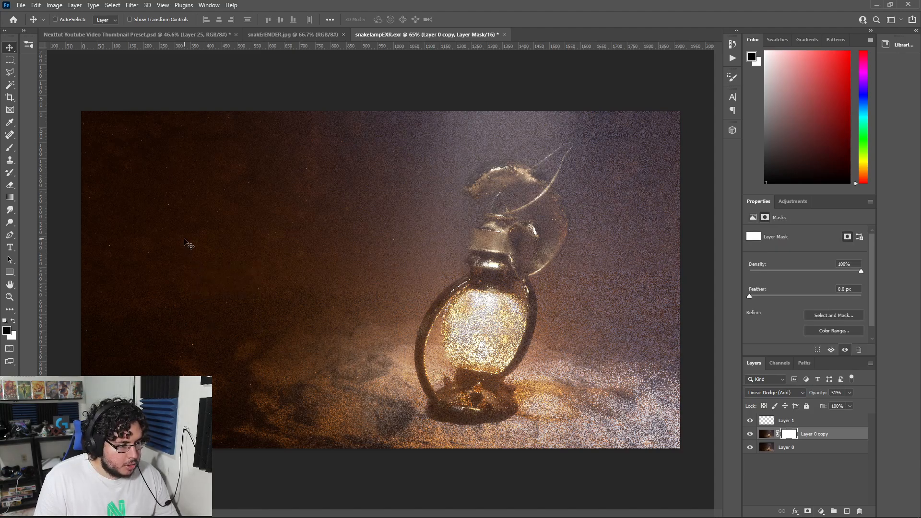
Choose a soft round black brush of about 259 px and mask the glow in the image's upper-left corner
{"action": "key", "text": "b"}
{"action": "right_click", "coordinate": [185, 239]}
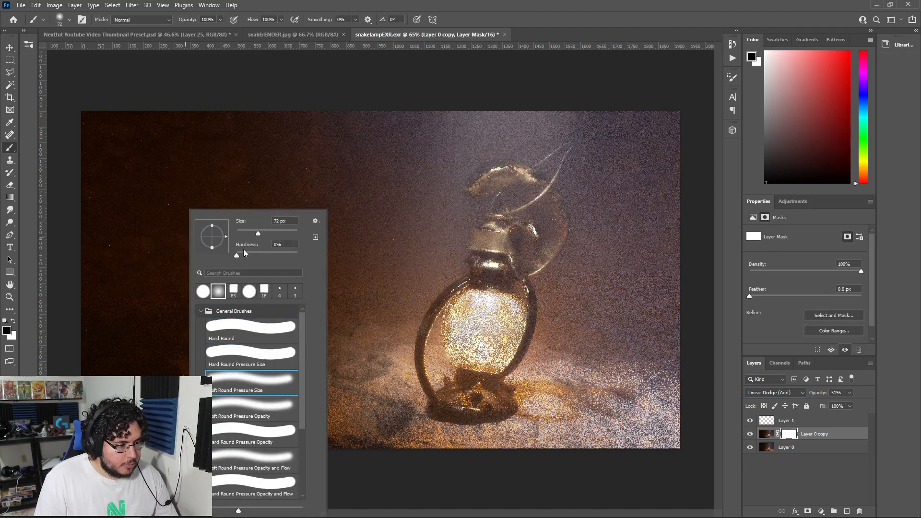
{"action": "left_click_drag", "start_coordinate": [268, 234], "coordinate": [284, 232]}
{"action": "left_click_drag", "start_coordinate": [187, 109], "coordinate": [152, 153]}
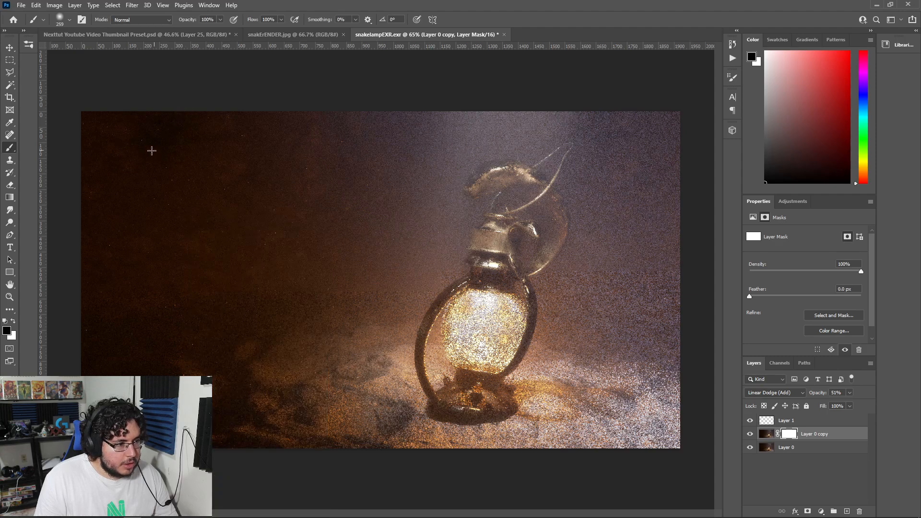
Enlarge the soft brush to 495 px and mask the glow around the image's left side and outer edges, leaving it around the lamp
{"action": "right_click", "coordinate": [185, 182]}
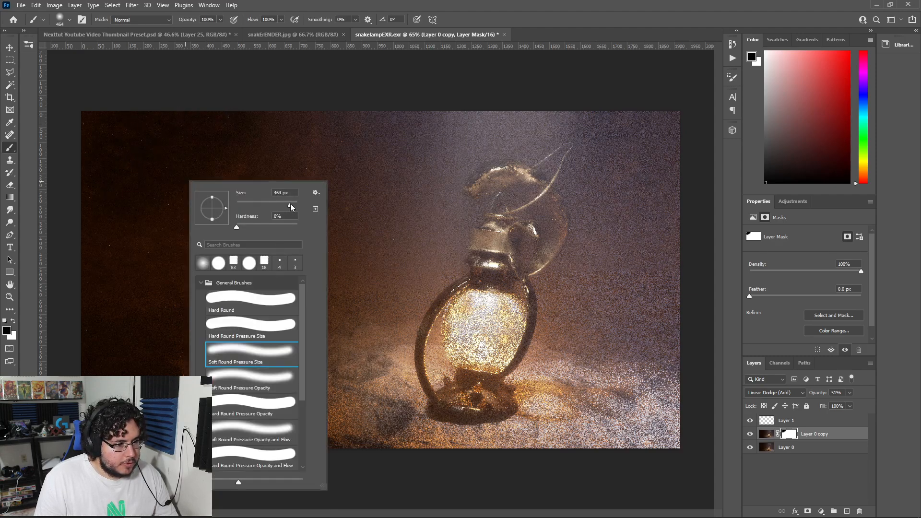
{"action": "left_click_drag", "start_coordinate": [291, 207], "coordinate": [293, 207]}
{"action": "left_click", "coordinate": [89, 191]}
{"action": "mouse_move", "coordinate": [250, 84]}
{"action": "left_mouse_down"}
{"action": "mouse_move", "coordinate": [239, 134]}
{"action": "mouse_move", "coordinate": [504, 86]}
{"action": "mouse_move", "coordinate": [695, 109]}
{"action": "mouse_move", "coordinate": [696, 432]}
{"action": "left_mouse_up"}
{"action": "left_click_drag", "start_coordinate": [307, 242], "coordinate": [246, 375]}
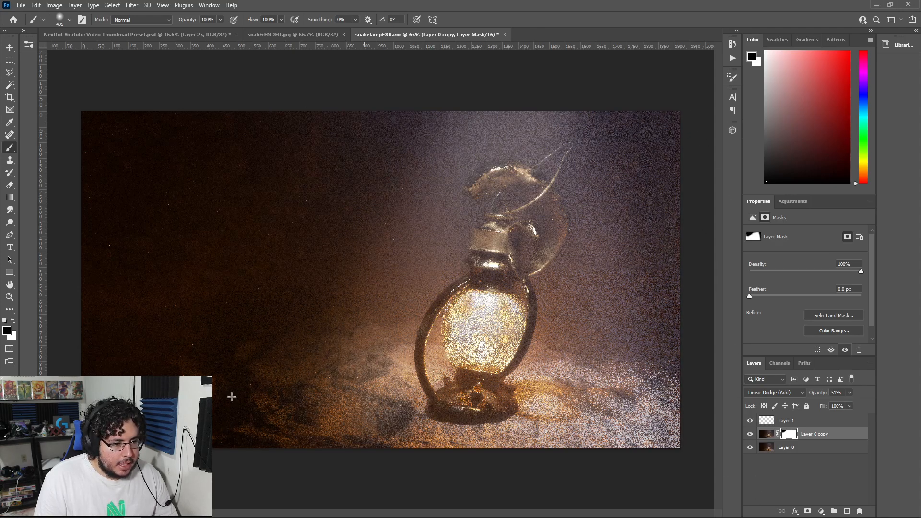
{"action": "mouse_move", "coordinate": [370, 515]}
{"action": "left_mouse_down"}
{"action": "mouse_move", "coordinate": [519, 484]}
{"action": "mouse_move", "coordinate": [643, 475]}
{"action": "mouse_move", "coordinate": [650, 462]}
{"action": "mouse_move", "coordinate": [653, 470]}
{"action": "left_mouse_up"}
{"action": "mouse_move", "coordinate": [413, 322]}
{"action": "left_mouse_down"}
{"action": "mouse_move", "coordinate": [290, 335]}
{"action": "mouse_move", "coordinate": [349, 345]}
{"action": "mouse_move", "coordinate": [305, 358]}
{"action": "left_mouse_up"}
{"action": "key", "text": "ctrl+z"}
{"action": "key", "text": "ctrl+z"}
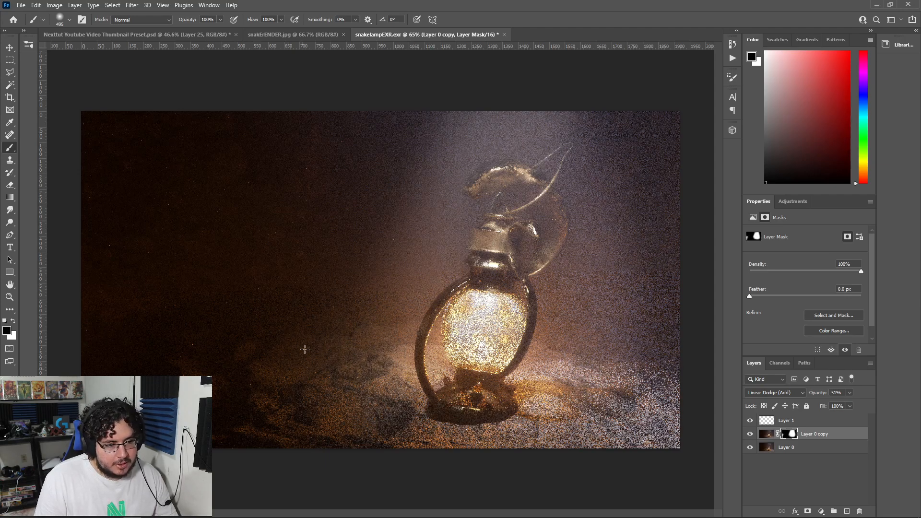
{"action": "left_click_drag", "start_coordinate": [595, 35], "coordinate": [693, 360]}
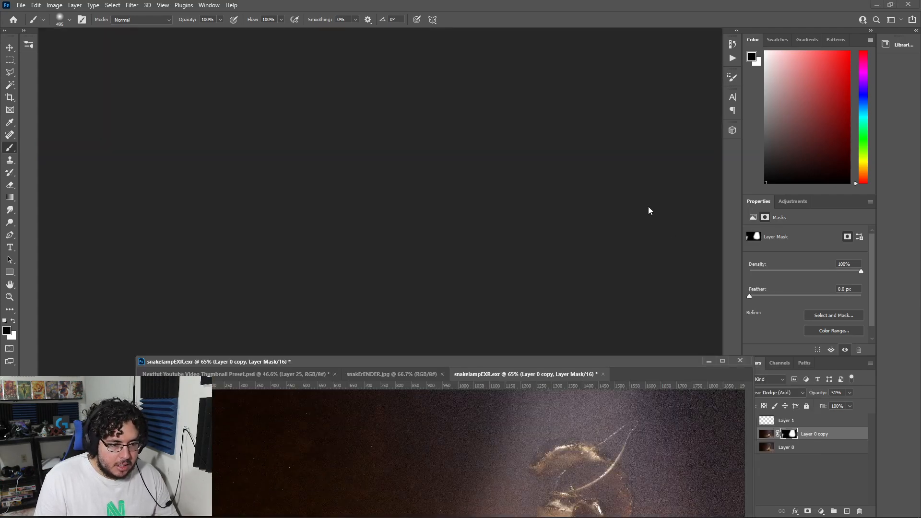
{"action": "left_click_drag", "start_coordinate": [594, 362], "coordinate": [465, 36]}
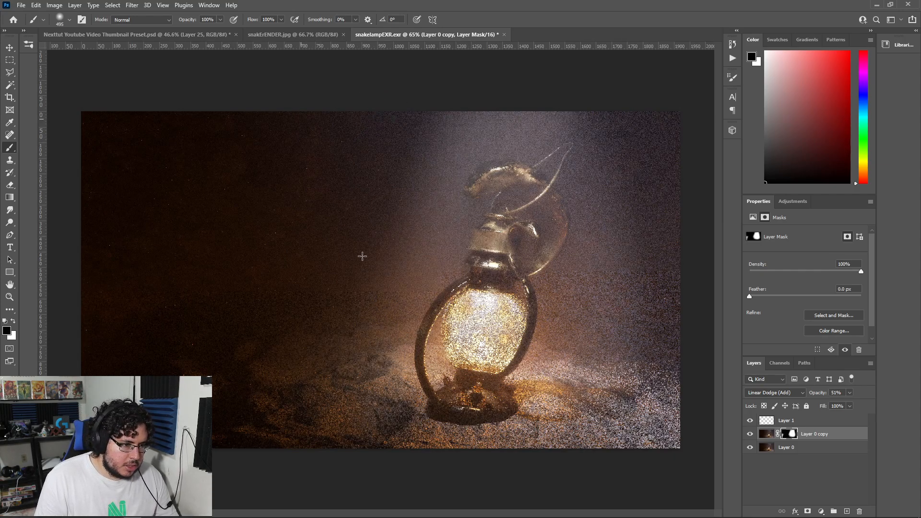
Refine the glow mask, restoring the glow in white along the light beam above the lamp and on the lamp's glass
{"action": "key", "text": "x"}
{"action": "mouse_move", "coordinate": [403, 94]}
{"action": "left_mouse_down"}
{"action": "mouse_move", "coordinate": [428, 165]}
{"action": "mouse_move", "coordinate": [413, 192]}
{"action": "left_mouse_up"}
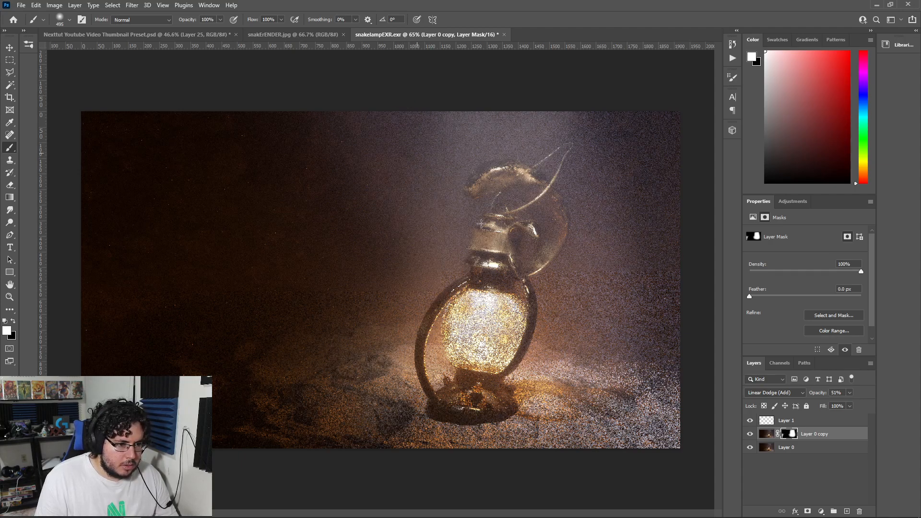
{"action": "key", "text": "x"}
{"action": "mouse_move", "coordinate": [313, 294]}
{"action": "left_mouse_down"}
{"action": "mouse_move", "coordinate": [361, 433]}
{"action": "mouse_move", "coordinate": [391, 446]}
{"action": "mouse_move", "coordinate": [350, 338]}
{"action": "mouse_move", "coordinate": [487, 467]}
{"action": "mouse_move", "coordinate": [320, 128]}
{"action": "mouse_move", "coordinate": [646, 477]}
{"action": "left_mouse_up"}
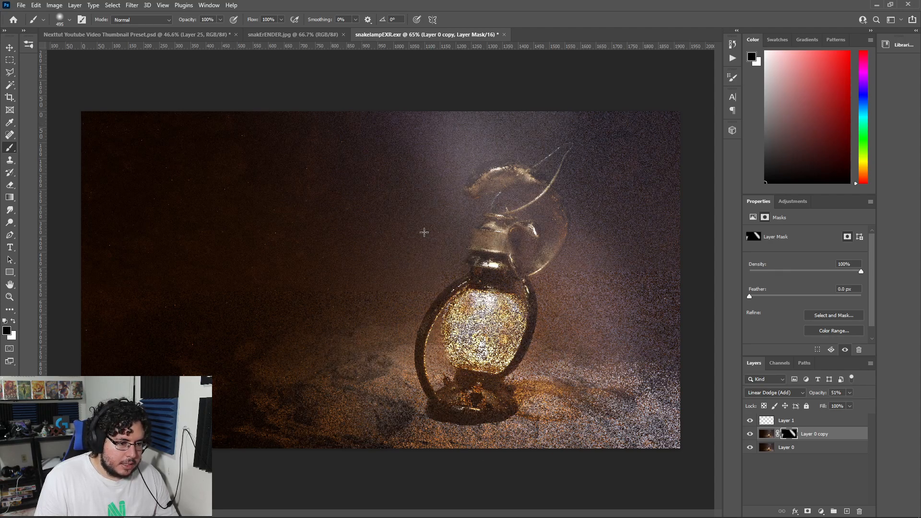
{"action": "key", "text": "ctrl+z"}
{"action": "key", "text": "x"}
{"action": "left_click", "coordinate": [480, 333]}
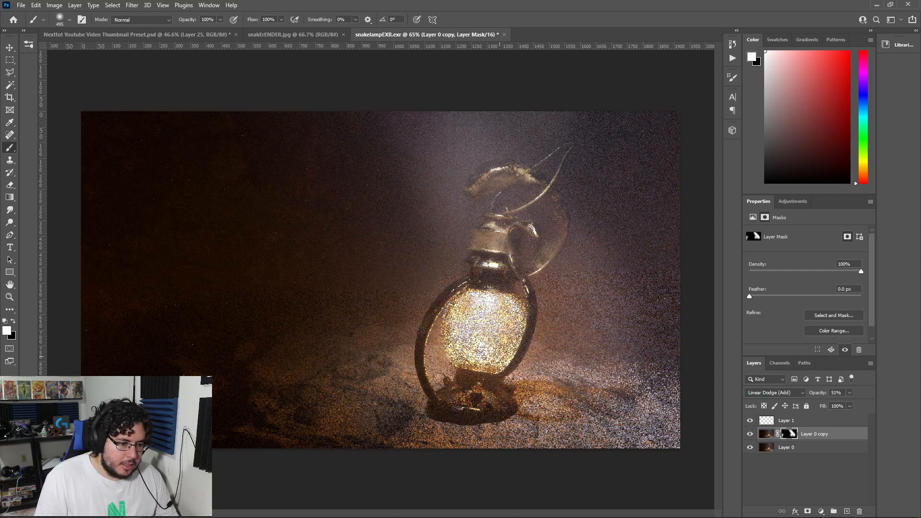
{"action": "scroll", "coordinate": [485, 317], "scroll_direction": "down", "scroll_amount": 2, "text": "alt"}
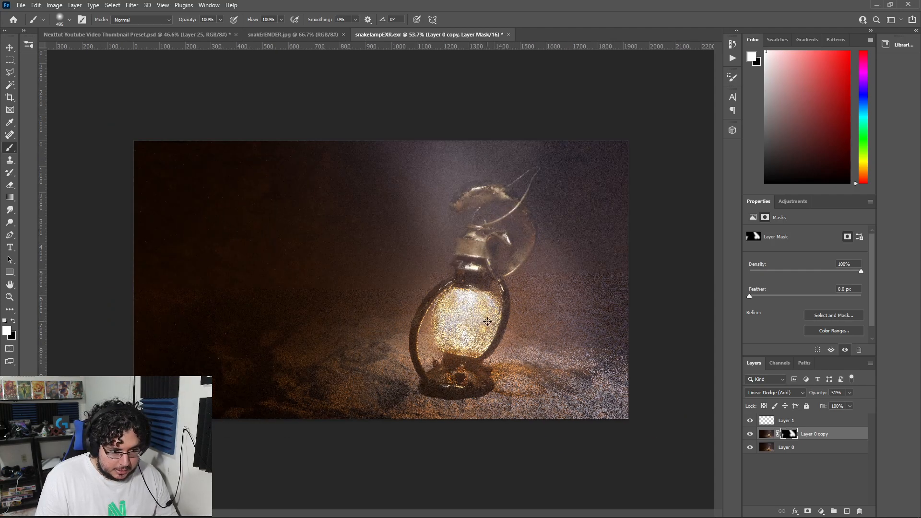
{"action": "scroll", "coordinate": [504, 310], "scroll_direction": "up", "scroll_amount": 2, "text": "alt"}
{"action": "scroll", "coordinate": [530, 301], "scroll_direction": "down", "scroll_amount": 2, "text": "alt"}
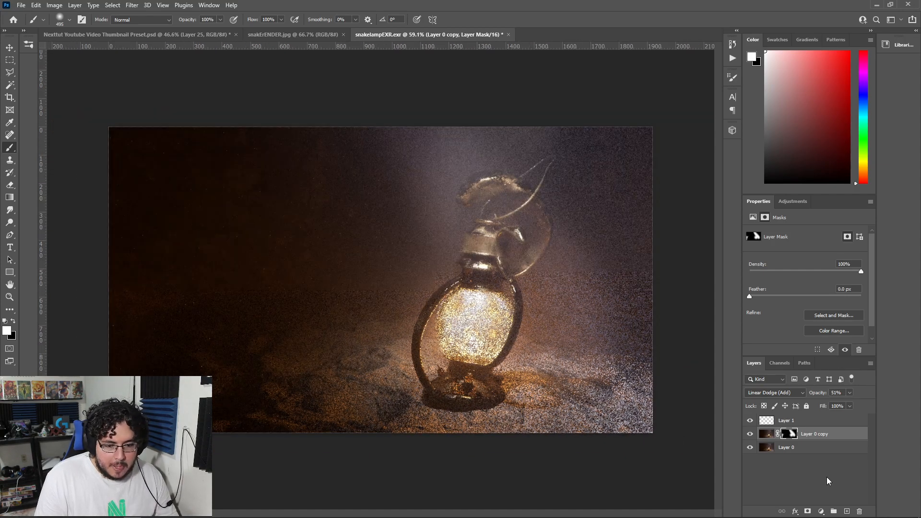
Add a new empty layer above Layer 1 and choose a near-black brush colour
{"action": "left_click", "coordinate": [811, 421]}
{"action": "left_click", "coordinate": [847, 511]}
{"action": "key", "text": "v"}
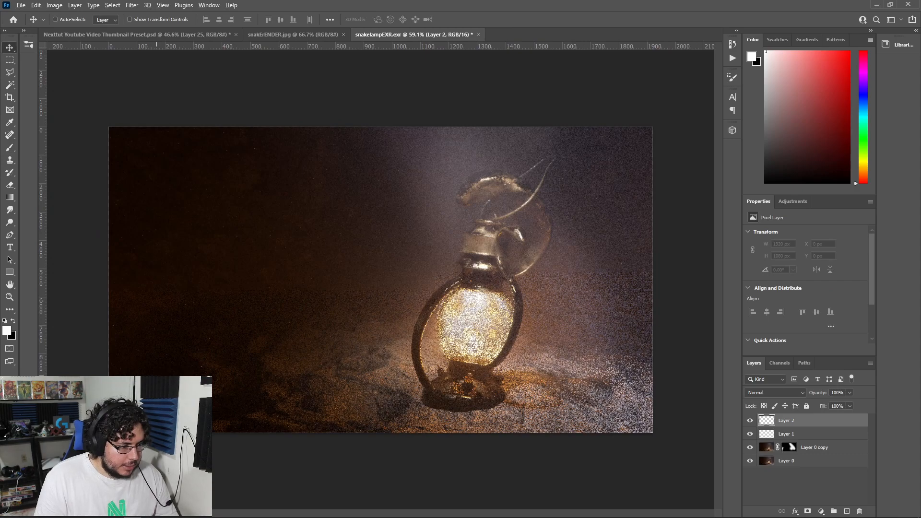
{"action": "key", "text": "b"}
{"action": "key", "text": "x"}
{"action": "right_click", "coordinate": [223, 350]}
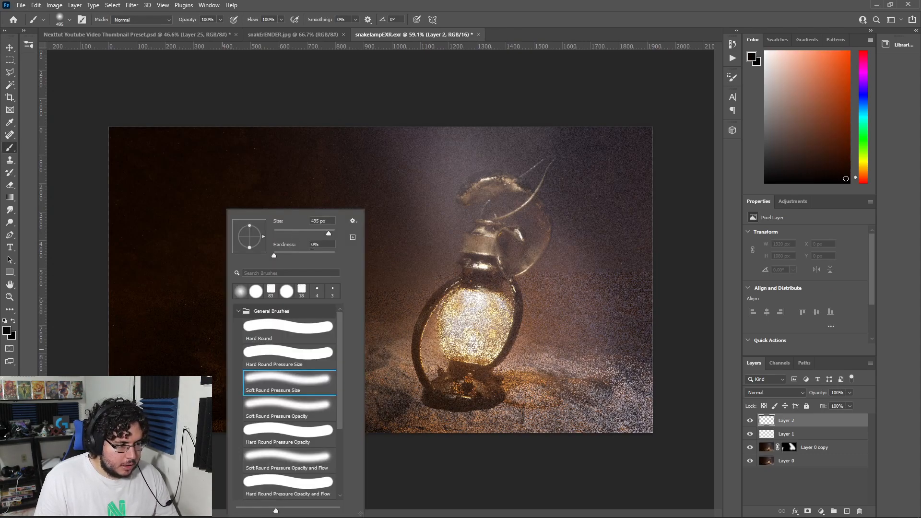
{"action": "left_click", "coordinate": [788, 182]}
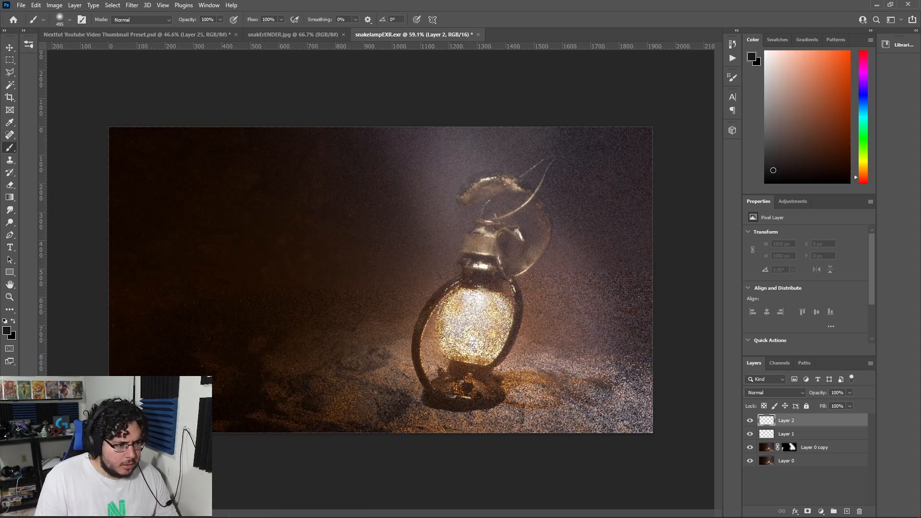
{"action": "right_click", "coordinate": [313, 182]}
{"action": "left_click_drag", "start_coordinate": [414, 207], "coordinate": [419, 207]}
{"action": "left_click", "coordinate": [202, 119]}
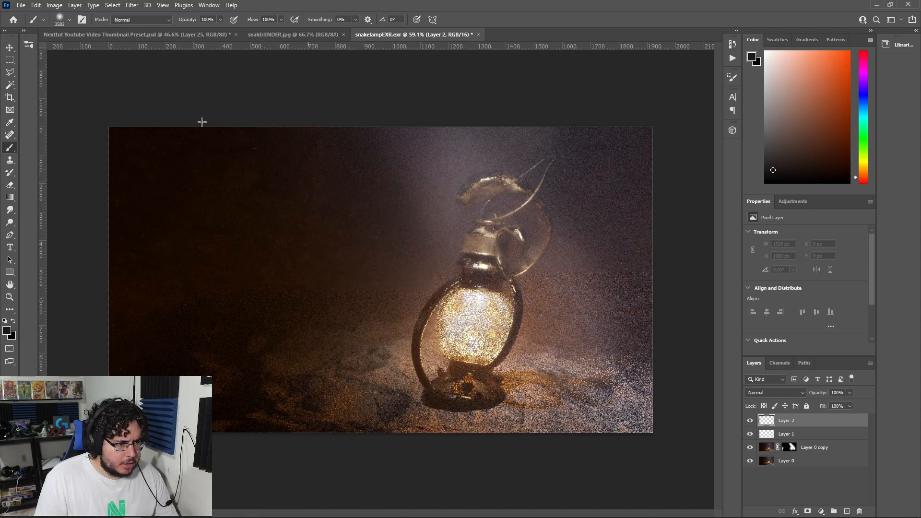
{"action": "left_click", "coordinate": [202, 119]}
{"action": "key", "text": "ctrl+z"}
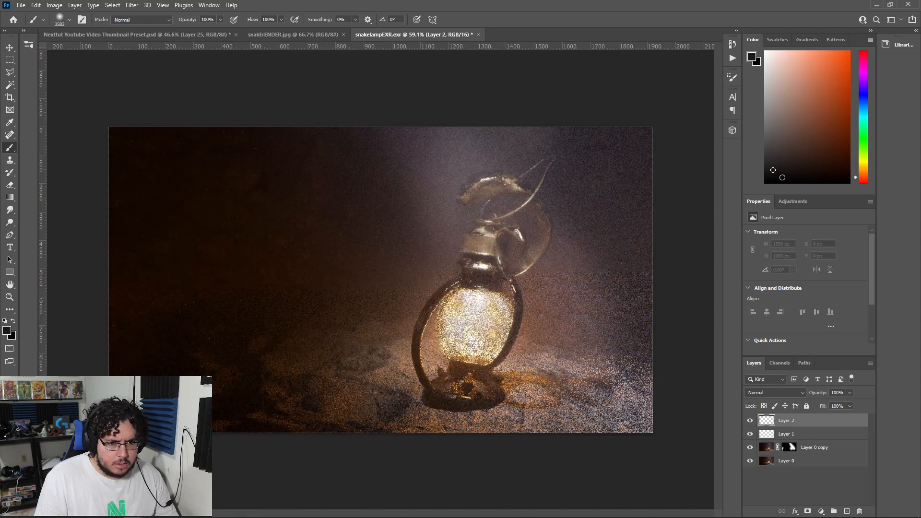
Set the soft brush to 1811 px and paint black over the whole image on Layer 2
{"action": "right_click", "coordinate": [286, 208]}
{"action": "left_click_drag", "start_coordinate": [362, 232], "coordinate": [389, 233]}
{"action": "left_click", "coordinate": [368, 218]}
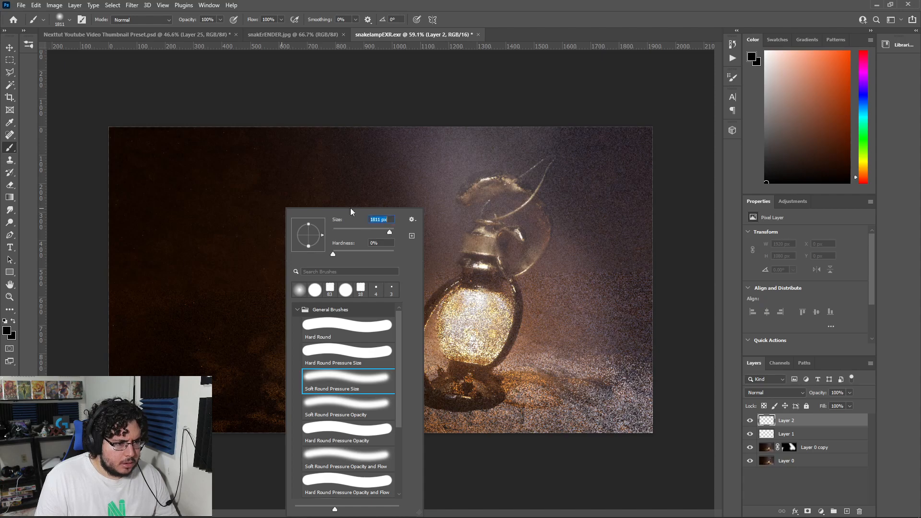
{"action": "left_click", "coordinate": [88, 238]}
{"action": "mouse_move", "coordinate": [88, 238]}
{"action": "left_mouse_down"}
{"action": "mouse_move", "coordinate": [72, 349]}
{"action": "mouse_move", "coordinate": [82, 384]}
{"action": "mouse_move", "coordinate": [572, 501]}
{"action": "mouse_move", "coordinate": [693, 203]}
{"action": "mouse_move", "coordinate": [326, 93]}
{"action": "mouse_move", "coordinate": [341, 170]}
{"action": "left_mouse_up"}
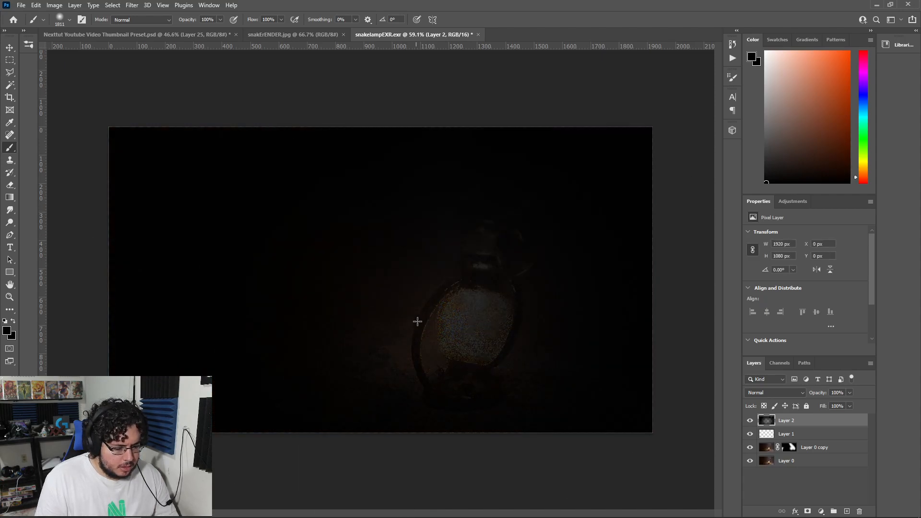
Erase the black around the lamp with a soft eraser of about 1102 px, leaving a dark vignette along the image edges
{"action": "key", "text": "e"}
{"action": "right_click", "coordinate": [415, 305]}
{"action": "mouse_move", "coordinate": [404, 214]}
{"action": "left_mouse_down"}
{"action": "mouse_move", "coordinate": [391, 268]}
{"action": "mouse_move", "coordinate": [318, 287]}
{"action": "mouse_move", "coordinate": [408, 264]}
{"action": "left_mouse_up"}
{"action": "key", "text": "ctrl+z"}
{"action": "right_click", "coordinate": [403, 268]}
{"action": "left_click_drag", "start_coordinate": [507, 239], "coordinate": [513, 234]}
{"action": "mouse_move", "coordinate": [392, 240]}
{"action": "left_mouse_down"}
{"action": "mouse_move", "coordinate": [359, 302]}
{"action": "mouse_move", "coordinate": [307, 299]}
{"action": "left_mouse_up"}
{"action": "mouse_move", "coordinate": [508, 312]}
{"action": "left_mouse_down"}
{"action": "mouse_move", "coordinate": [528, 336]}
{"action": "mouse_move", "coordinate": [600, 230]}
{"action": "left_mouse_up"}
{"action": "left_click_drag", "start_coordinate": [401, 286], "coordinate": [314, 258]}
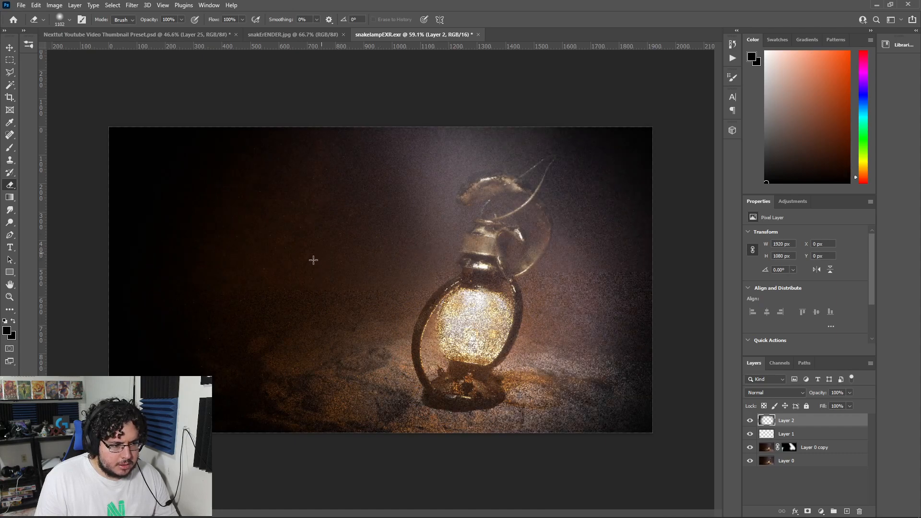
Set the vignette layer's blend mode to Overlay and its opacity to 40%, then deselect the layer
{"action": "left_click", "coordinate": [802, 396]}
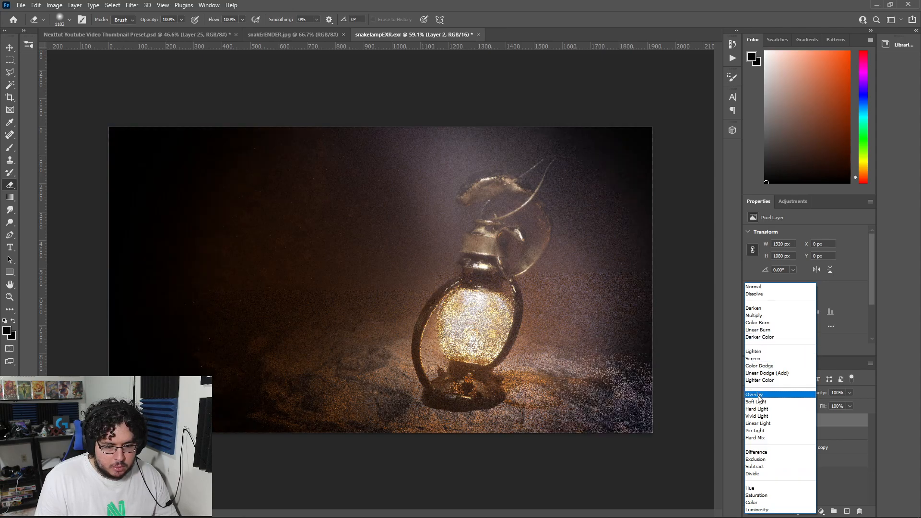
{"action": "left_click", "coordinate": [757, 394]}
{"action": "left_click_drag", "start_coordinate": [802, 395], "coordinate": [822, 393]}
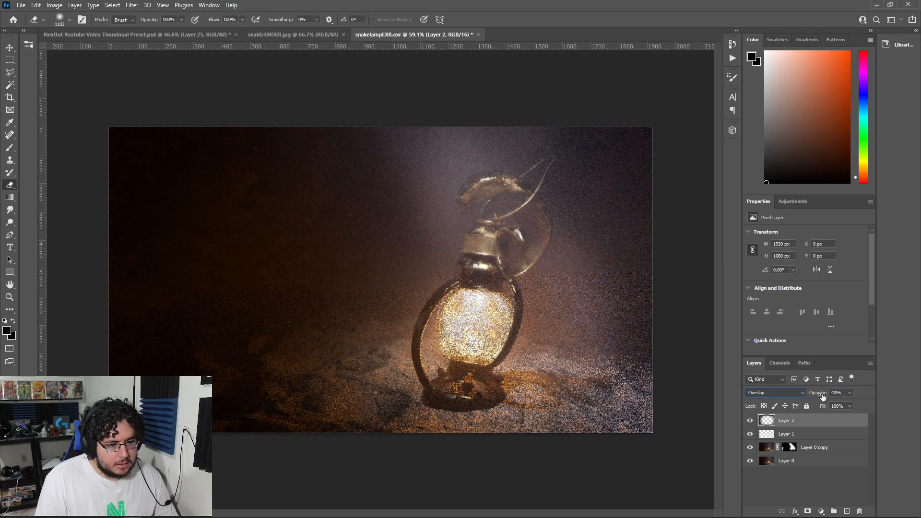
{"action": "left_click", "coordinate": [805, 470]}
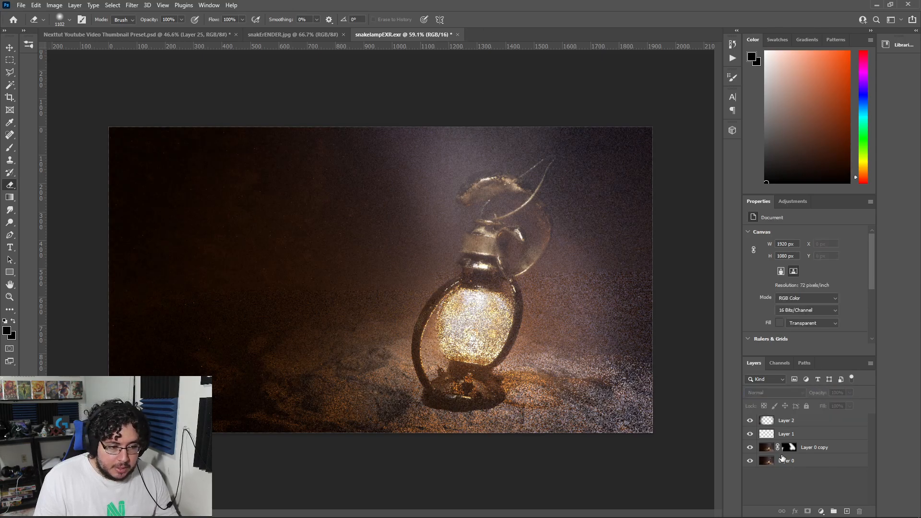
Duplicate Layer 0, then lock and hide the original as a backup
{"action": "scroll", "coordinate": [517, 219], "scroll_direction": "up", "scroll_amount": 6, "text": "alt"}
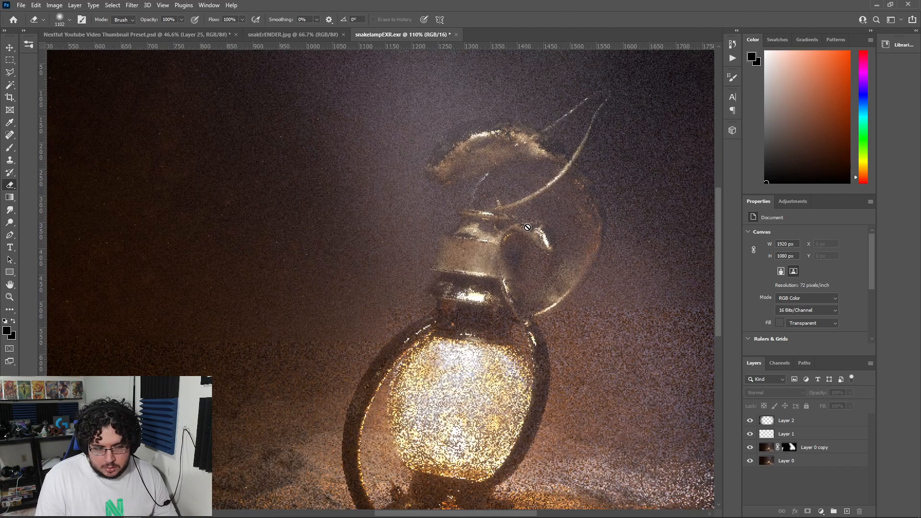
{"action": "scroll", "coordinate": [528, 227], "scroll_direction": "down", "scroll_amount": 6, "text": "alt"}
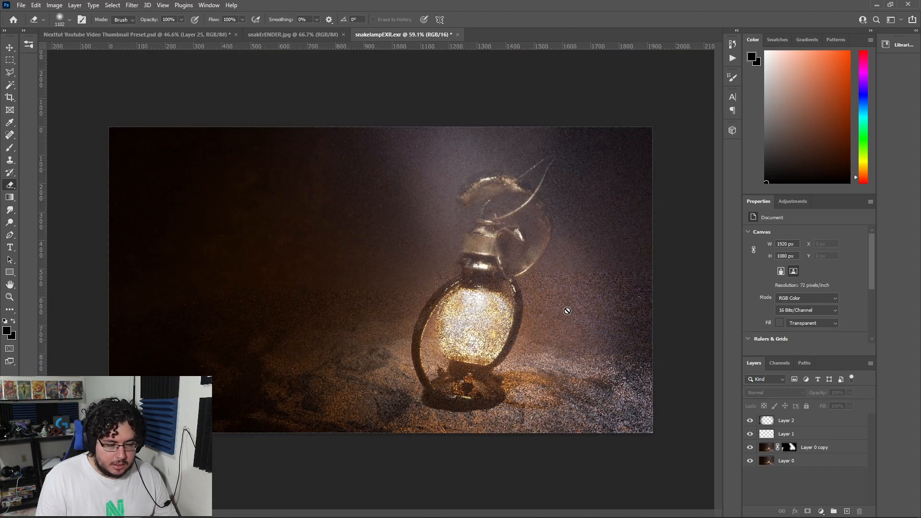
{"action": "scroll", "coordinate": [555, 345], "scroll_direction": "up", "scroll_amount": 2, "text": "alt"}
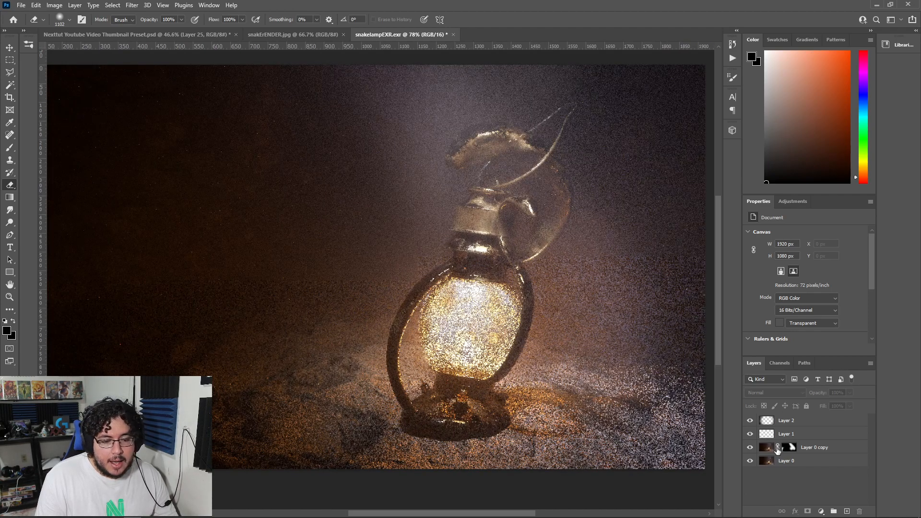
{"action": "left_click", "coordinate": [794, 462]}
{"action": "key", "text": "ctrl+j"}
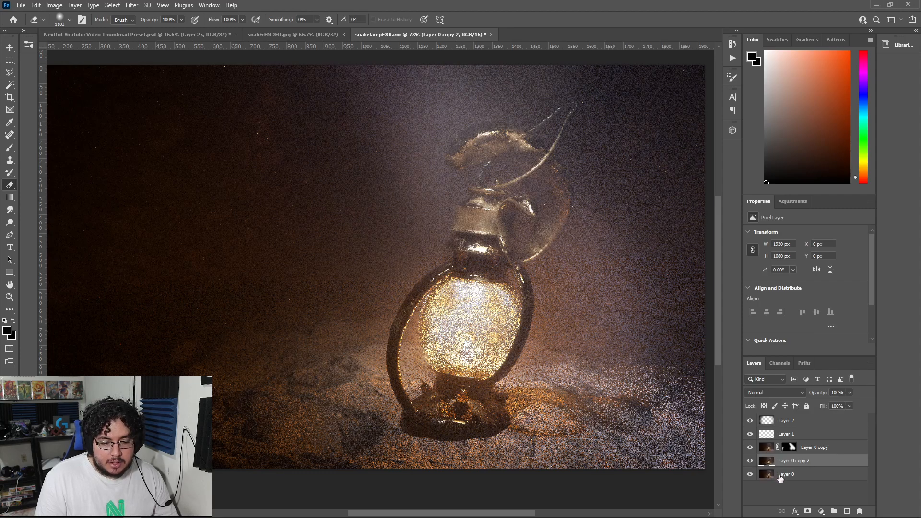
{"action": "left_click", "coordinate": [780, 475]}
{"action": "key", "text": "ctrl+slash"}
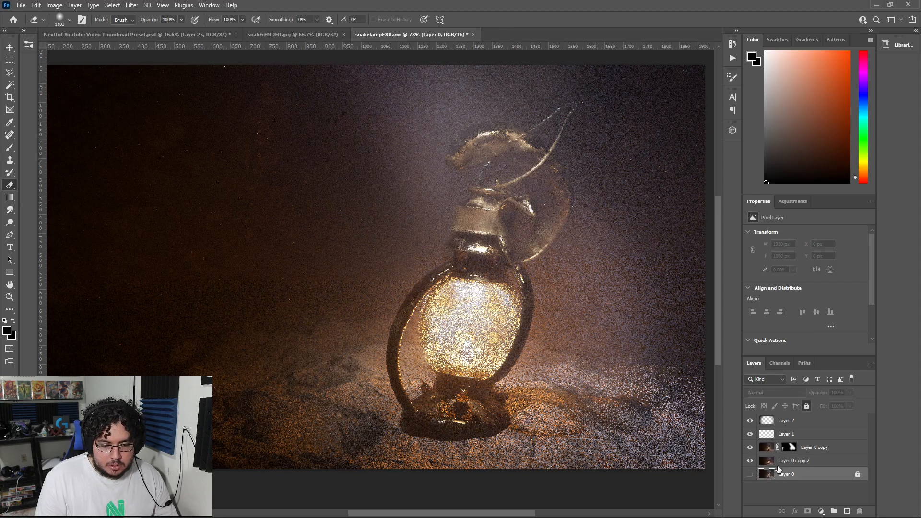
Select Layer 0 copy 2 and display its colour channels
{"action": "left_click", "coordinate": [787, 461]}
{"action": "left_click", "coordinate": [780, 363]}
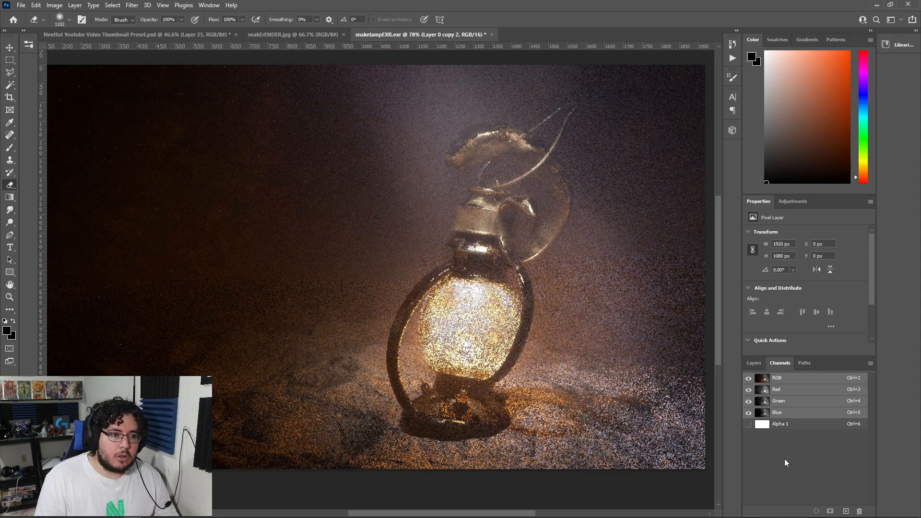
Switch to Chrome and search Google Images for chromatic aberration
{"action": "key", "text": "alt+Tab"}
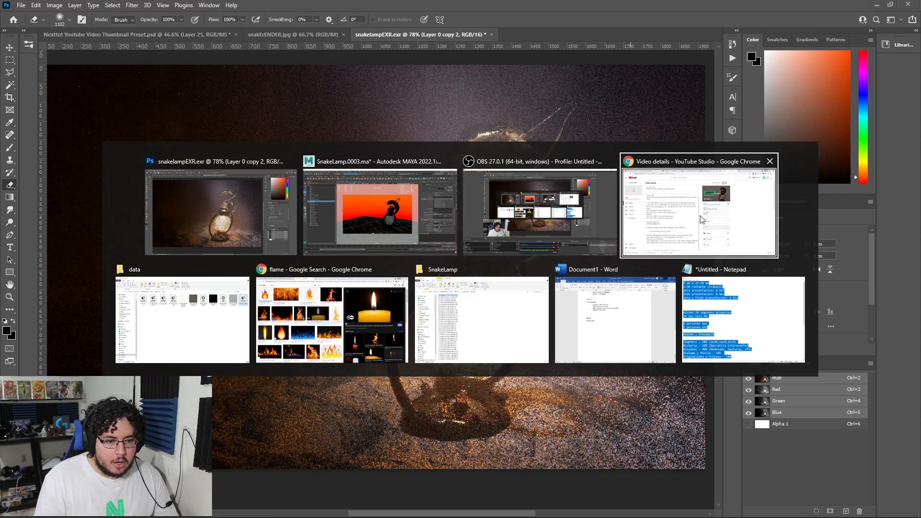
{"action": "left_click", "coordinate": [758, 216]}
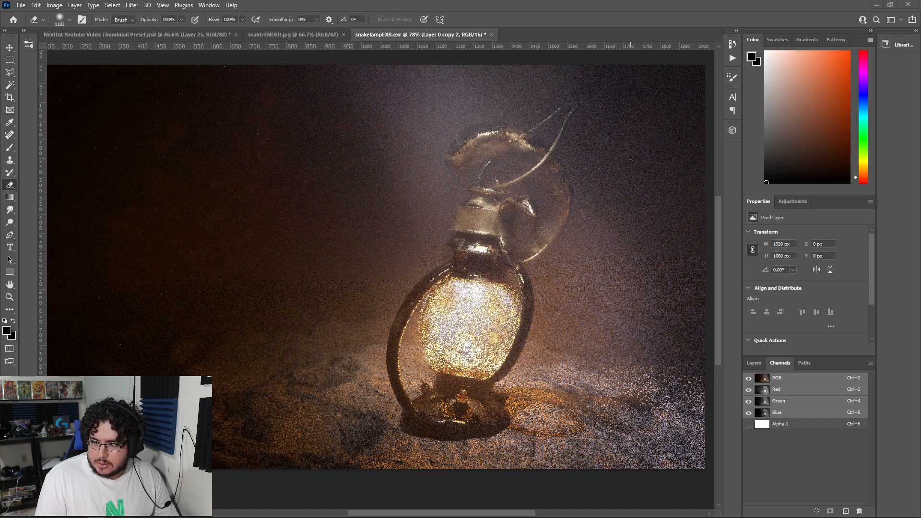
{"action": "key", "text": "alt+Tab"}
{"action": "left_click", "coordinate": [527, 24]}
{"action": "type", "text": "C"}
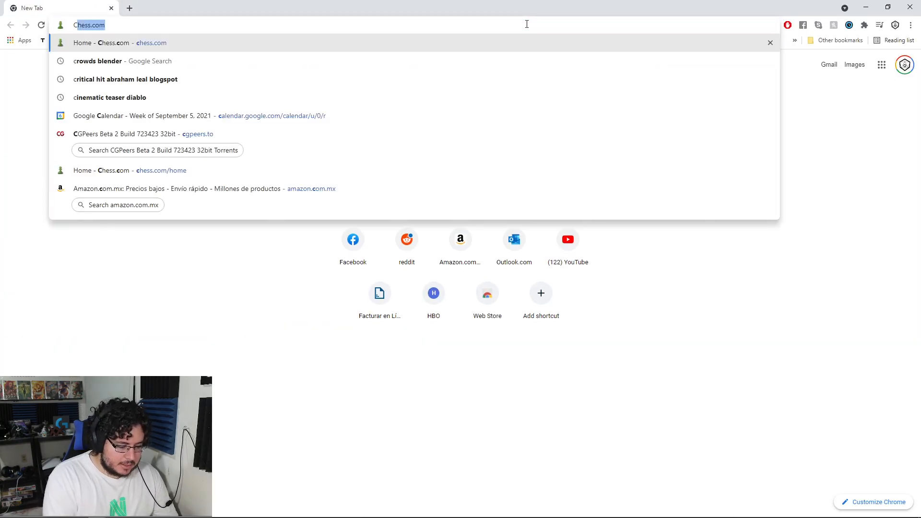
{"action": "type", "text": "REHOMATIC ABERRTATION"}
{"action": "key", "text": "Return"}
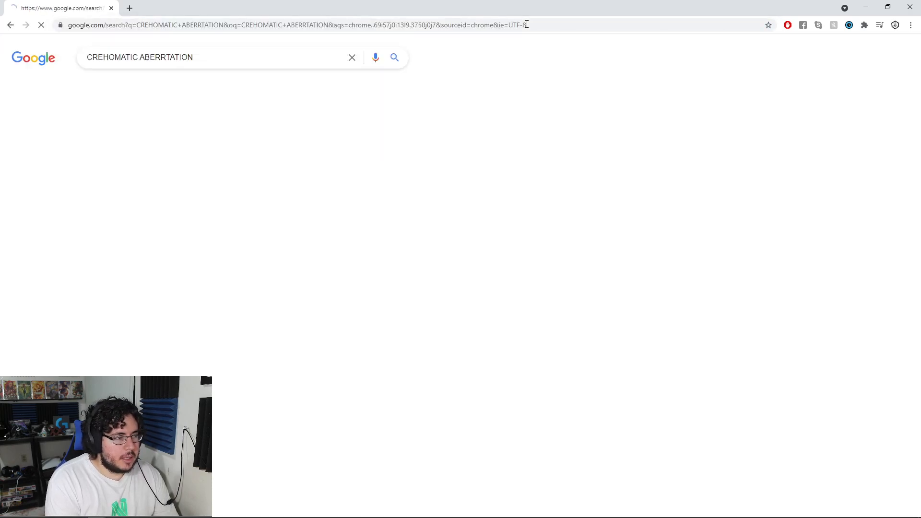
{"action": "left_click", "coordinate": [133, 87]}
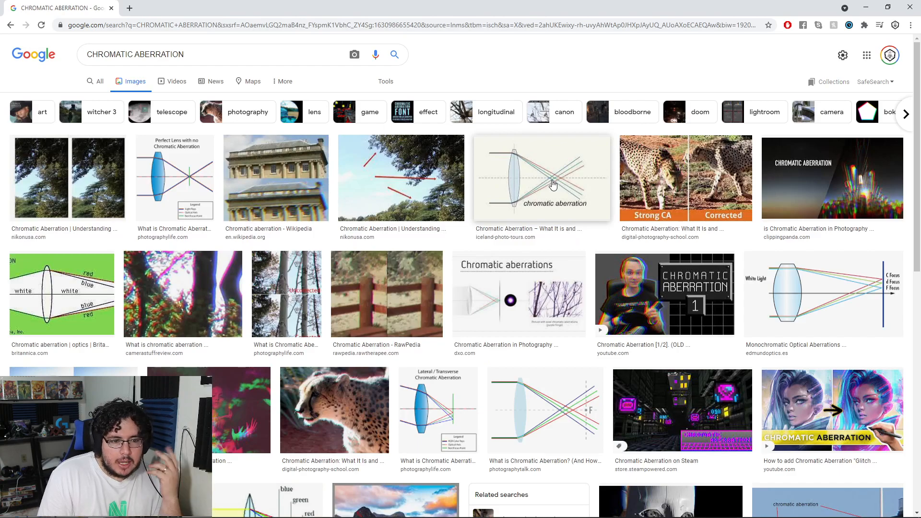
Examine example images of chromatic aberration for the colour fringing around object edges
{"action": "left_click", "coordinate": [672, 305]}
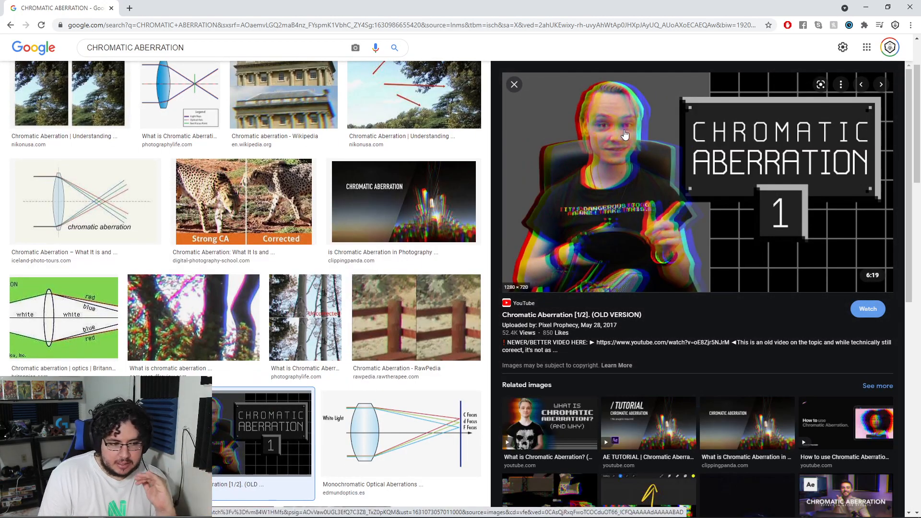
{"action": "left_click", "coordinate": [230, 307]}
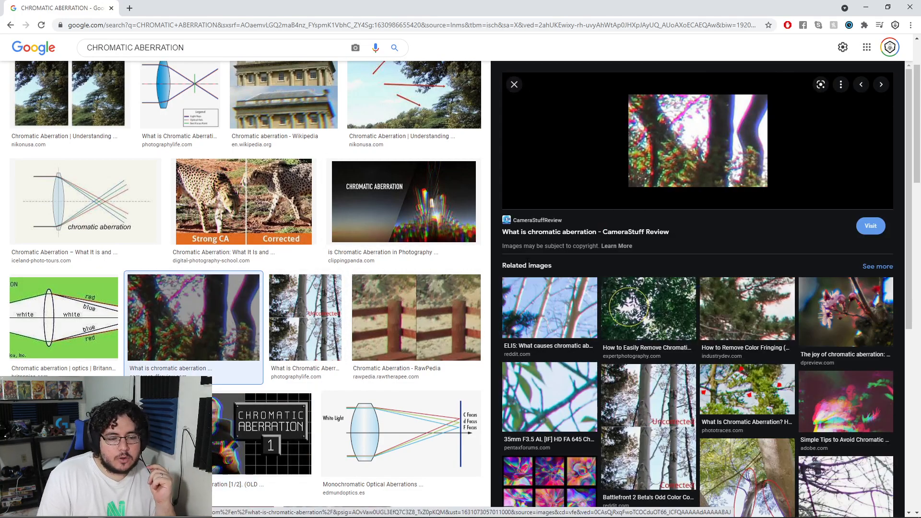
{"action": "scroll", "coordinate": [107, 163], "scroll_direction": "up", "scroll_amount": 1}
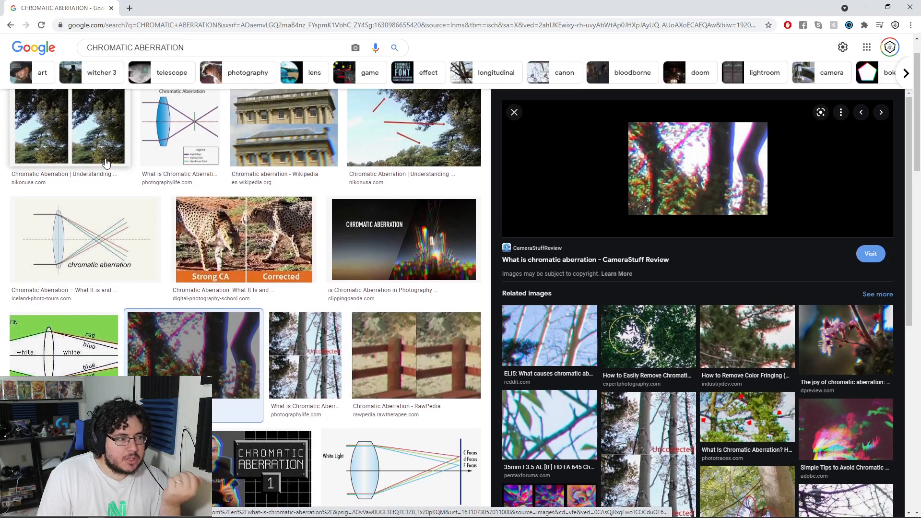
Examine the Wikipedia example image of chromatic aberration, then return to the lamp render in Photoshop
{"action": "scroll", "coordinate": [240, 172], "scroll_direction": "down", "scroll_amount": 1}
{"action": "left_click", "coordinate": [277, 169]}
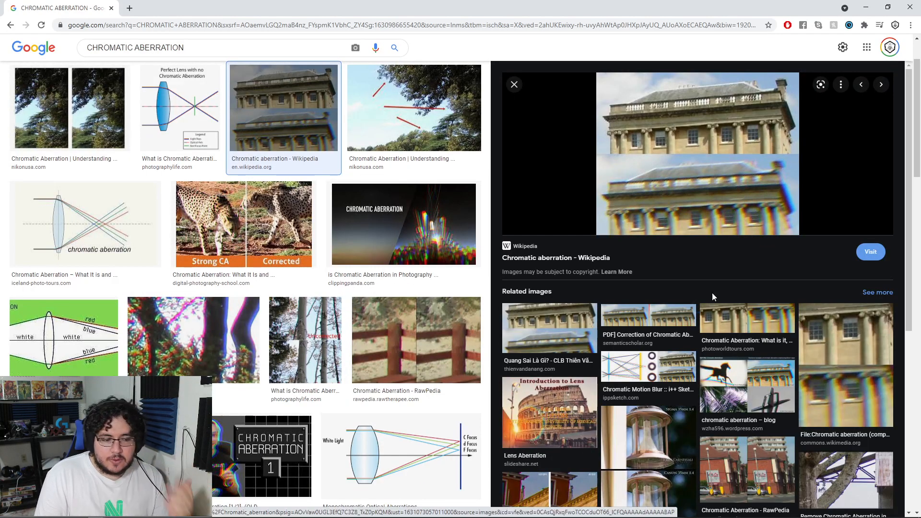
{"action": "left_click", "coordinate": [866, 6]}
Isolate the Red channel, select the entire canvas, and nudge the channel 2 px to the left
{"action": "scroll", "coordinate": [521, 347], "scroll_direction": "up", "scroll_amount": 2, "text": "alt"}
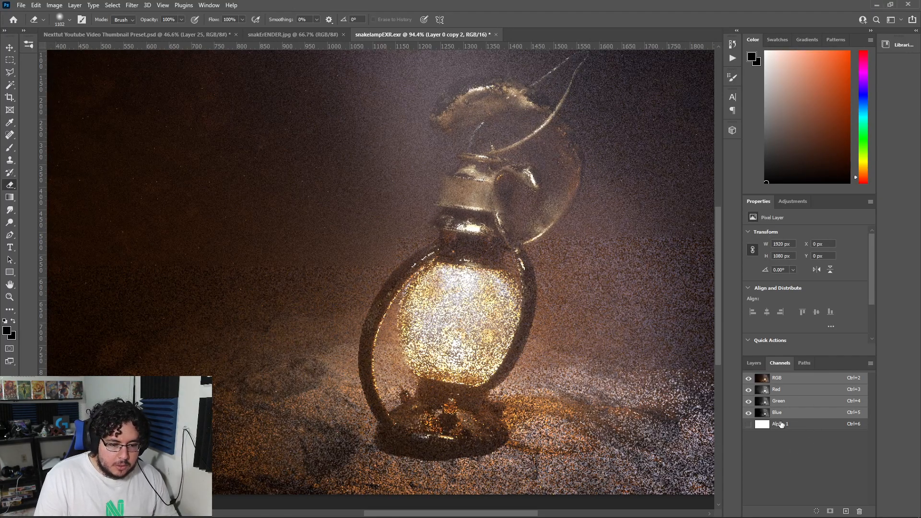
{"action": "left_click", "coordinate": [784, 390]}
{"action": "scroll", "coordinate": [495, 247], "scroll_direction": "down", "scroll_amount": 3, "text": "alt"}
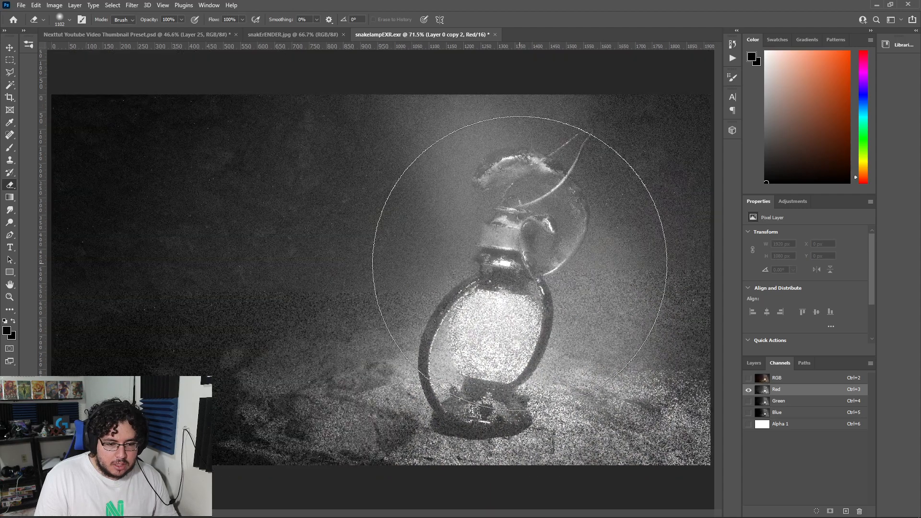
{"action": "key", "text": "m"}
{"action": "key", "text": "ctrl+a"}
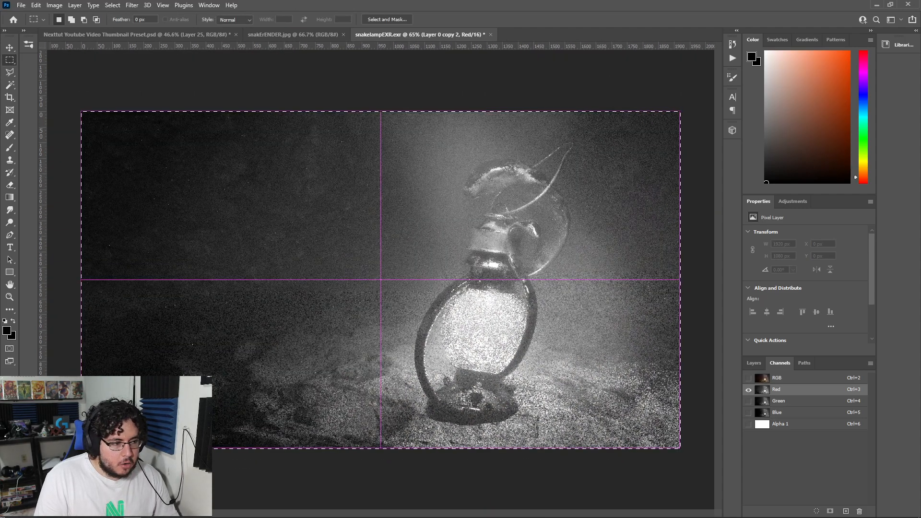
{"action": "key", "text": "v"}
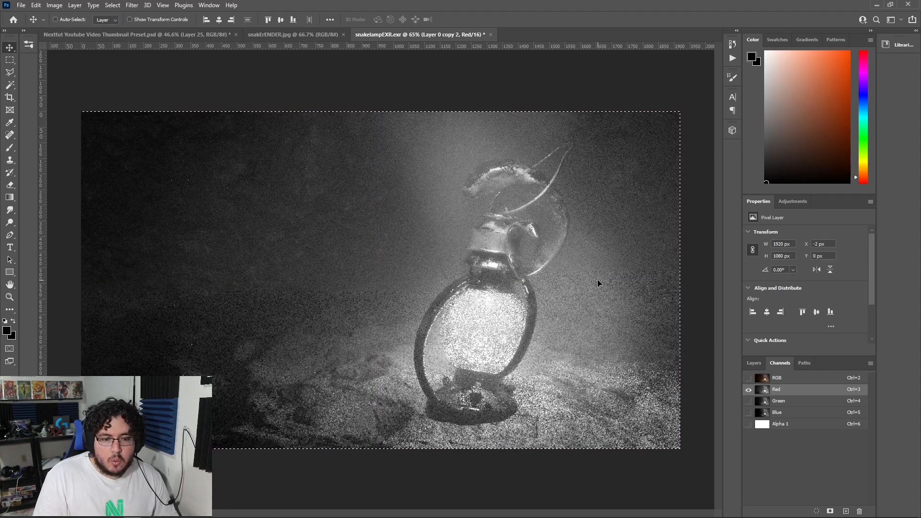
Target the Green channel and then the Blue channel, and show all colour channels together with Blue still targeted
{"action": "left_click", "coordinate": [780, 402]}
{"action": "left_click", "coordinate": [784, 413]}
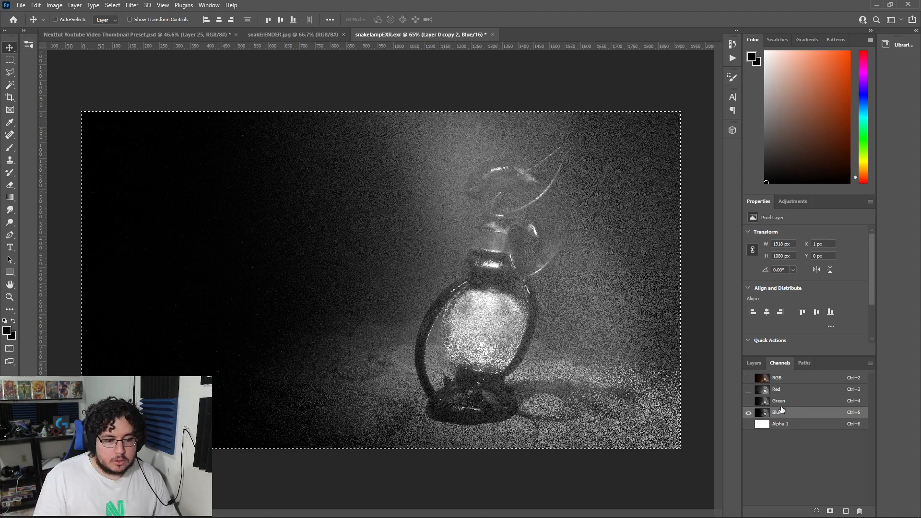
{"action": "left_click", "coordinate": [753, 363]}
{"action": "left_click", "coordinate": [780, 362]}
{"action": "left_click", "coordinate": [748, 378]}
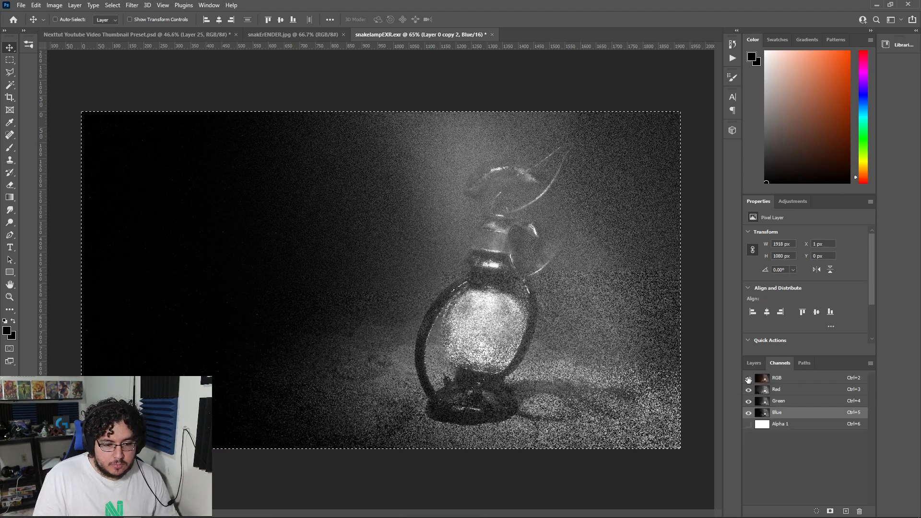
Nudge the Blue channel 1 px to the left to adjust the colour fringing on the lamp's highlights
{"action": "scroll", "coordinate": [566, 321], "scroll_direction": "up", "scroll_amount": 1, "text": "alt"}
{"action": "scroll", "coordinate": [566, 321], "scroll_direction": "up", "scroll_amount": 5, "text": "alt"}
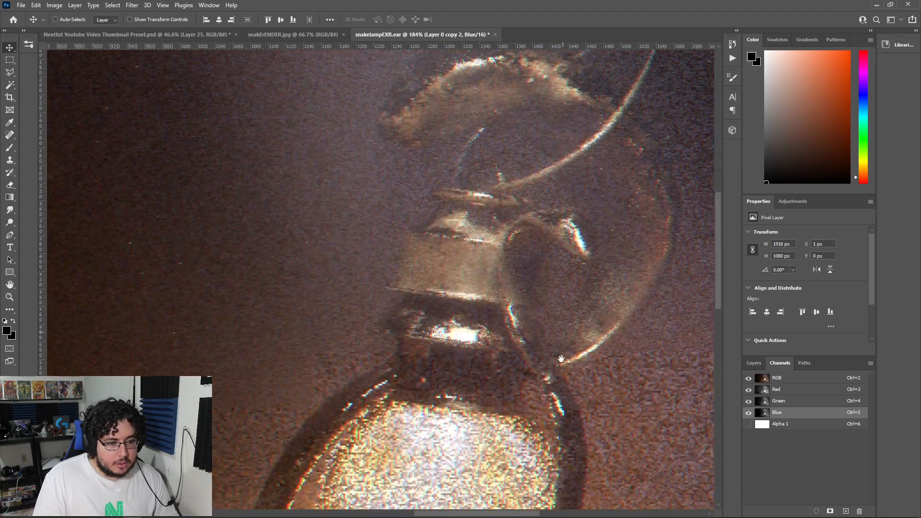
{"action": "scroll", "coordinate": [465, 129], "scroll_direction": "up", "scroll_amount": 7, "text": "alt"}
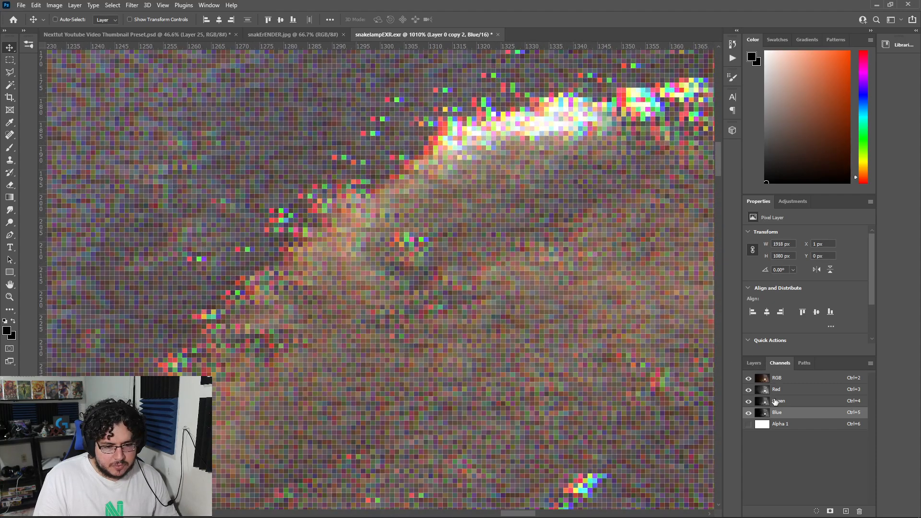
{"action": "scroll", "coordinate": [541, 274], "scroll_direction": "down", "scroll_amount": 10, "text": "alt"}
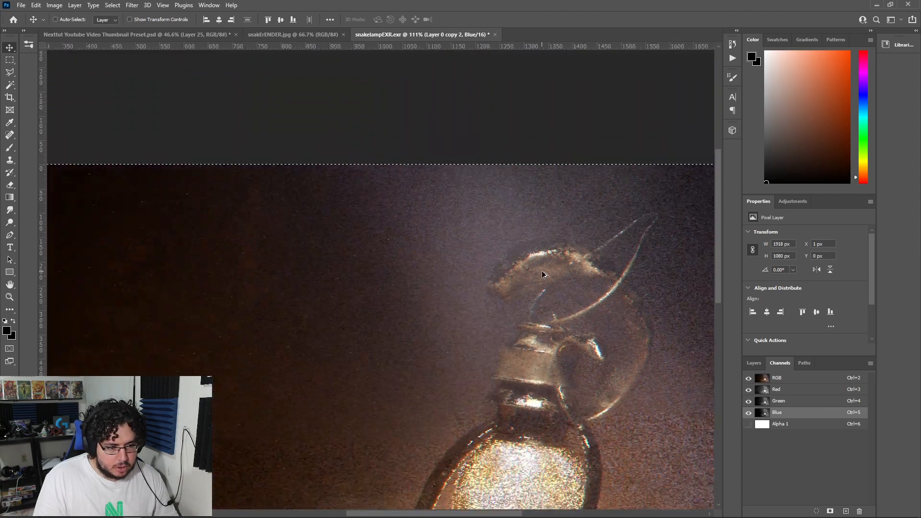
{"action": "scroll", "coordinate": [496, 255], "scroll_direction": "up", "scroll_amount": 4, "text": "alt"}
{"action": "scroll", "coordinate": [496, 255], "scroll_direction": "up", "scroll_amount": 5, "text": "alt"}
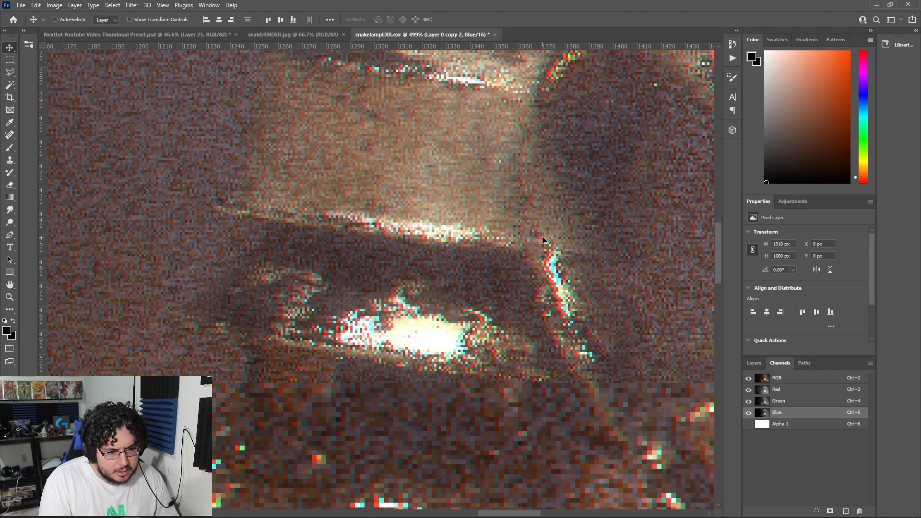
Target the Red channel and nudge it 1 px to the right to soften the colour fringing
{"action": "left_click", "coordinate": [789, 390]}
{"action": "key", "text": "Right"}
{"action": "scroll", "coordinate": [508, 301], "scroll_direction": "down", "scroll_amount": 6, "text": "alt"}
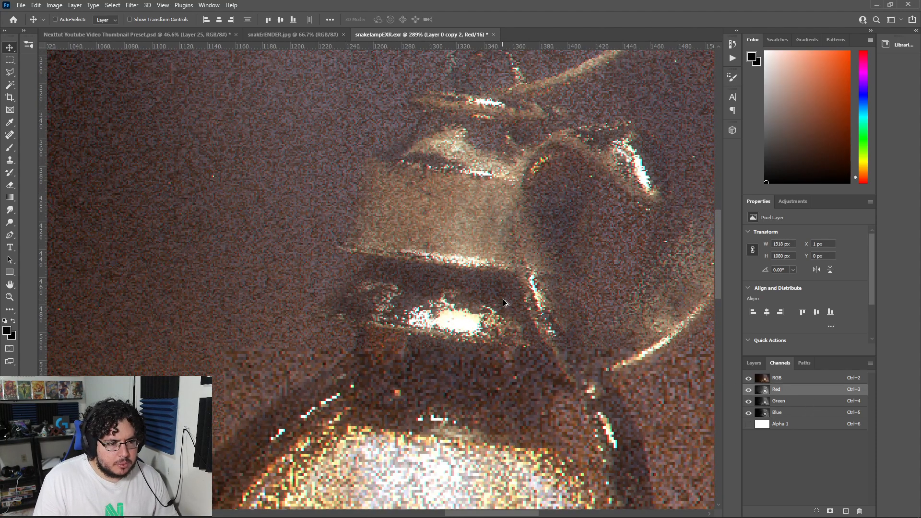
{"action": "scroll", "coordinate": [509, 301], "scroll_direction": "up", "scroll_amount": 5, "text": "alt"}
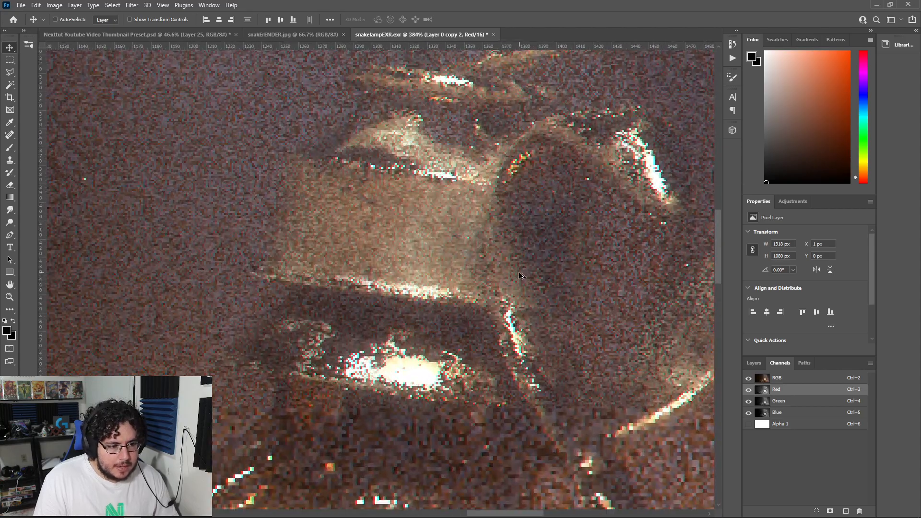
{"action": "scroll", "coordinate": [537, 353], "scroll_direction": "up", "scroll_amount": 3, "text": "alt"}
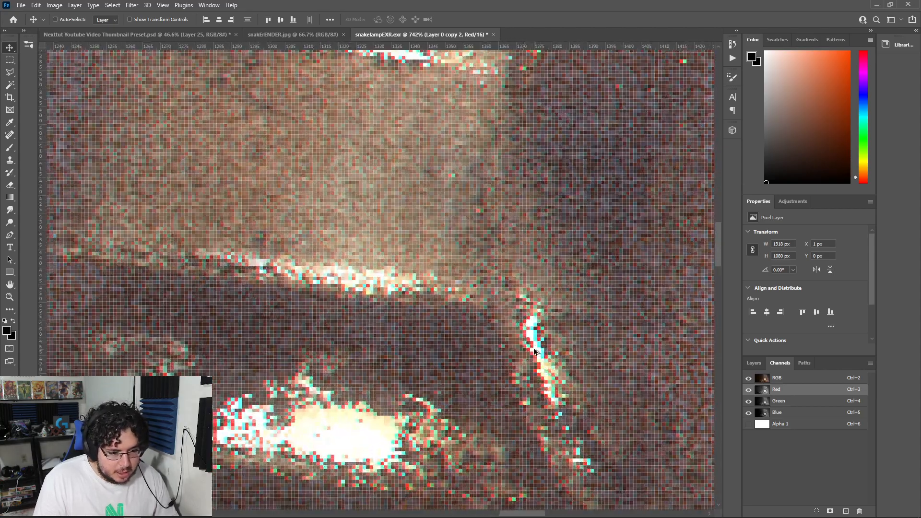
{"action": "scroll", "coordinate": [477, 291], "scroll_direction": "down", "scroll_amount": 2}
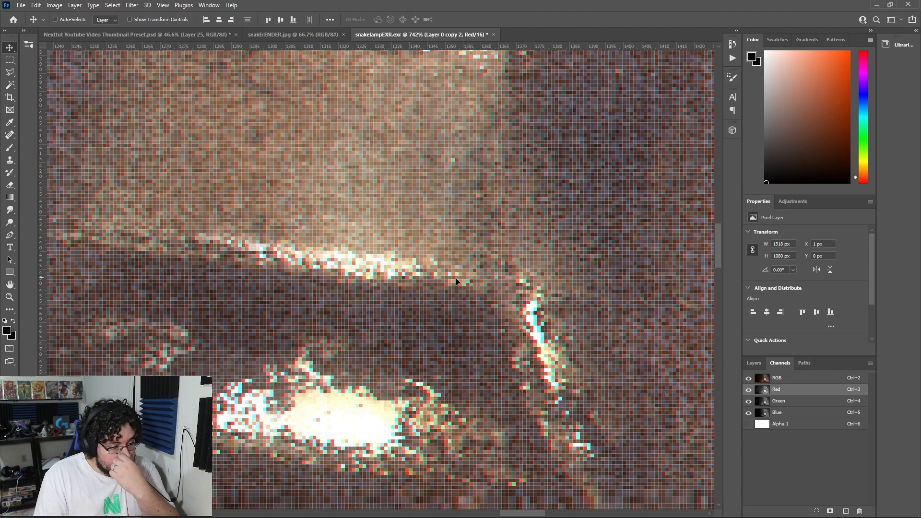
{"action": "scroll", "coordinate": [477, 291], "scroll_direction": "down", "scroll_amount": 11, "text": "alt"}
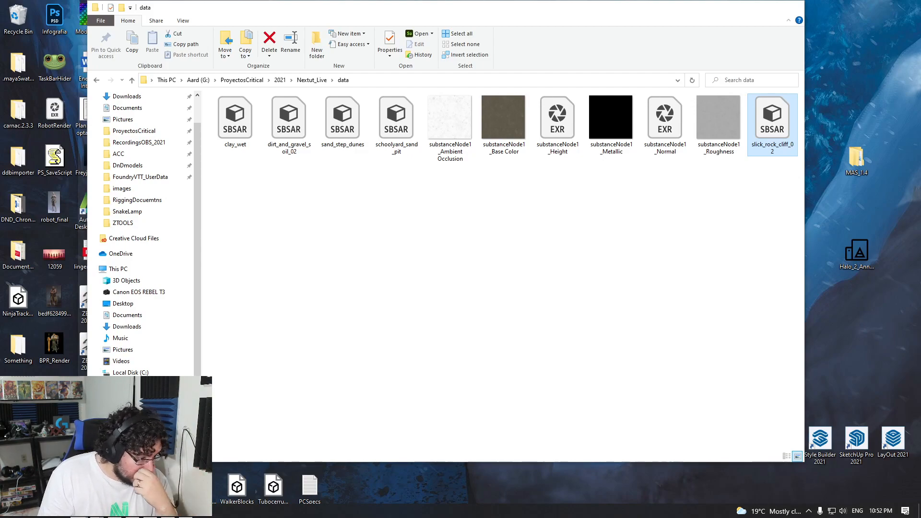
Switch to File Explorer and open the camera effects folder on the D: drive
{"action": "left_click", "coordinate": [126, 469]}
{"action": "left_click", "coordinate": [198, 81]}
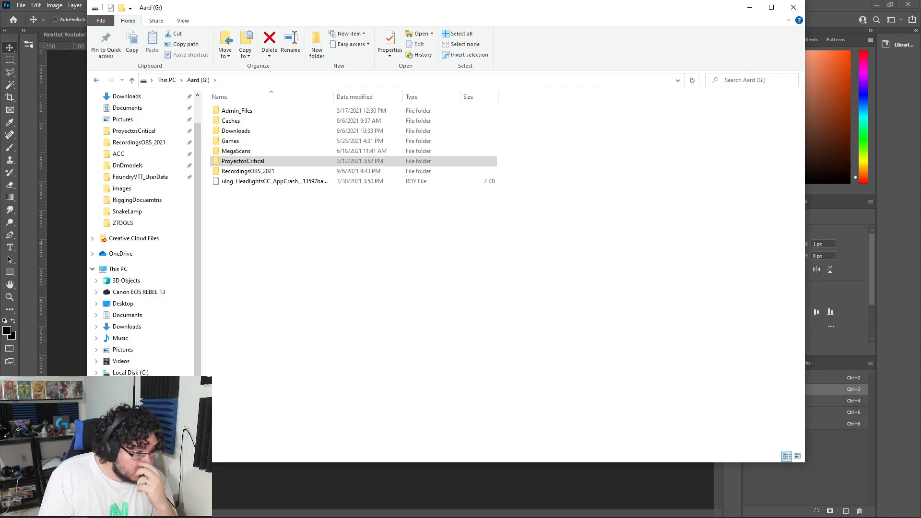
{"action": "key", "text": "alt+Left"}
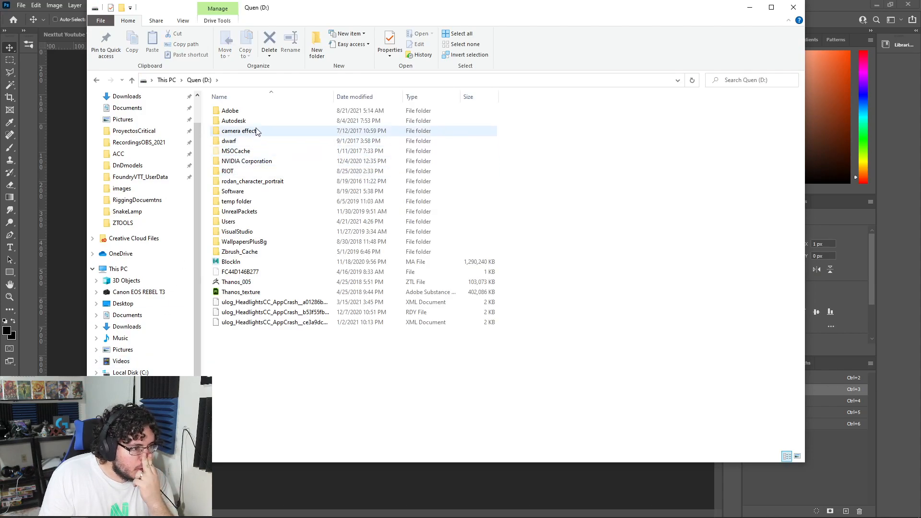
{"action": "double_click", "coordinate": [254, 129]}
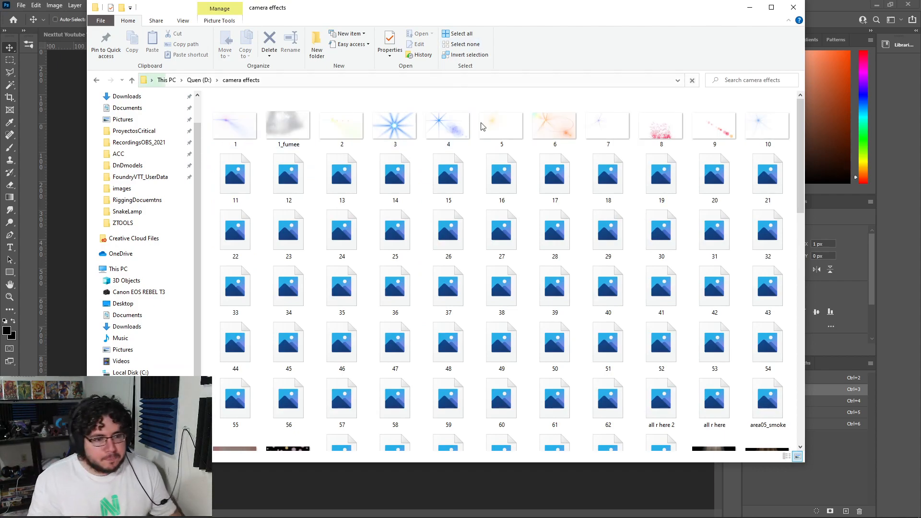
Browse the overlay thumbnails in the camera effects folder for a suitable dust or bokeh image
{"action": "scroll", "coordinate": [523, 247], "scroll_direction": "down", "scroll_amount": 15}
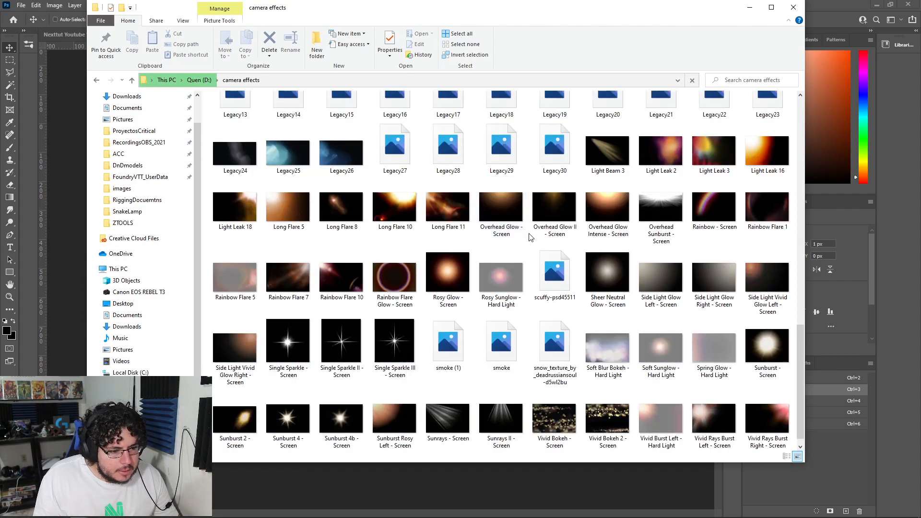
{"action": "scroll", "coordinate": [528, 240], "scroll_direction": "down", "scroll_amount": 1}
{"action": "scroll", "coordinate": [398, 230], "scroll_direction": "up", "scroll_amount": 3}
{"action": "scroll", "coordinate": [422, 234], "scroll_direction": "up", "scroll_amount": 3}
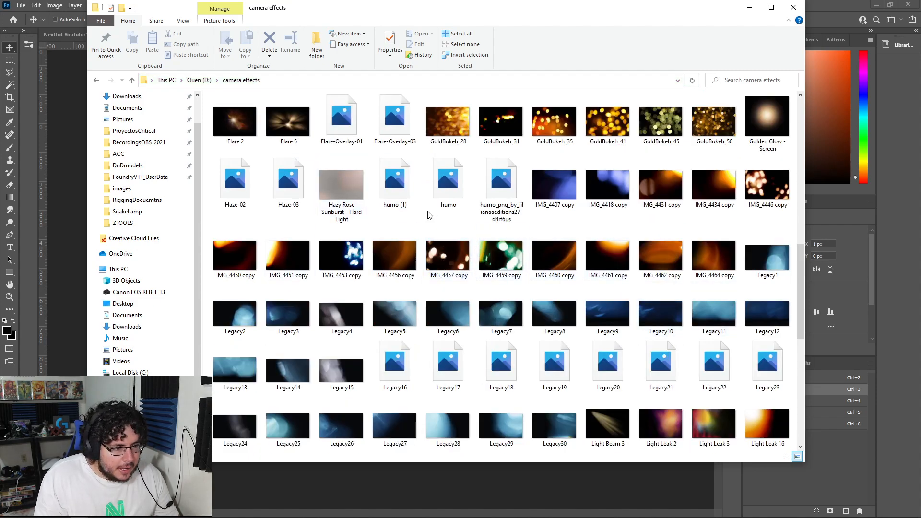
{"action": "scroll", "coordinate": [624, 263], "scroll_direction": "up", "scroll_amount": 12}
{"action": "scroll", "coordinate": [586, 222], "scroll_direction": "up", "scroll_amount": 3}
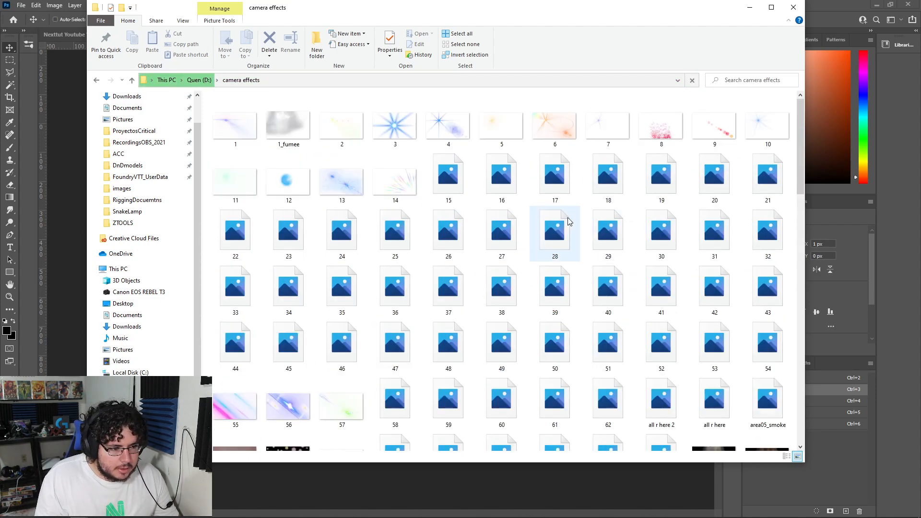
{"action": "scroll", "coordinate": [568, 218], "scroll_direction": "down", "scroll_amount": 5}
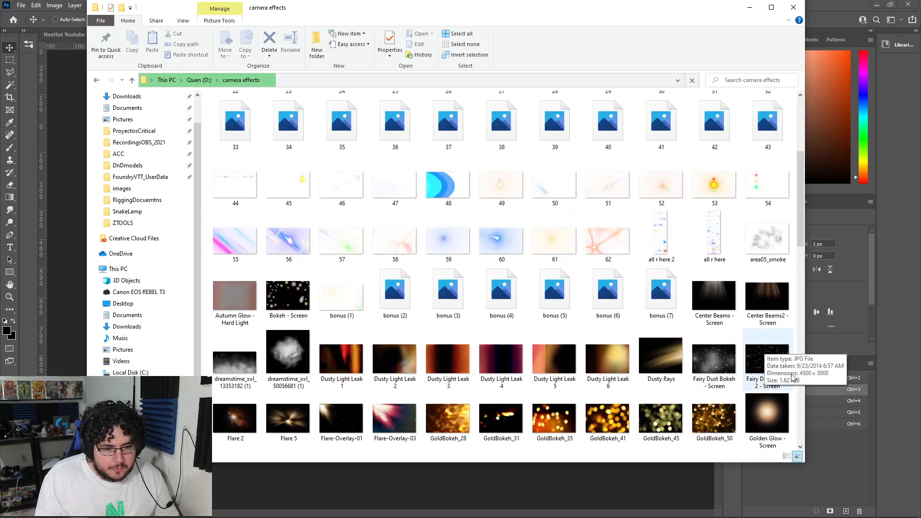
{"action": "scroll", "coordinate": [771, 367], "scroll_direction": "down", "scroll_amount": 3}
{"action": "scroll", "coordinate": [770, 379], "scroll_direction": "up", "scroll_amount": 3}
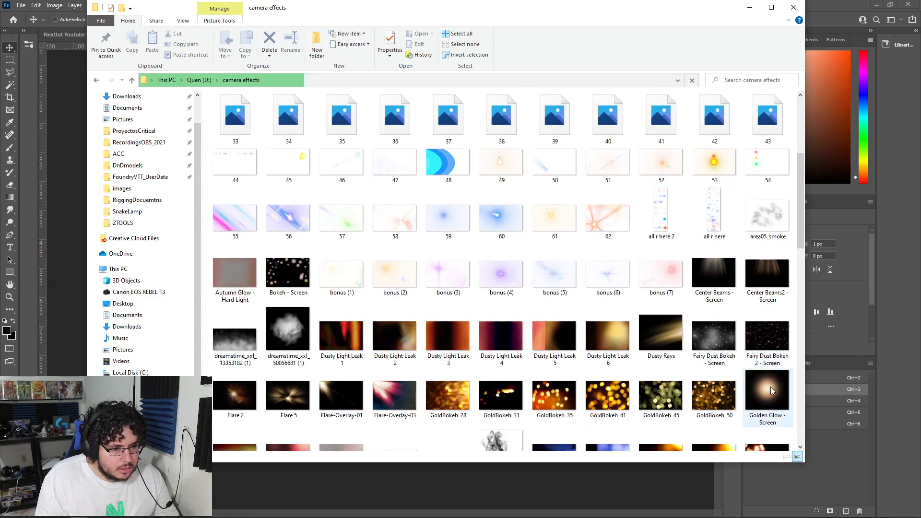
Place Fairy Dust Bokeh 2 - Screen into the Photoshop lamp document, scaled down and rotated about 41° over the snake's head
{"action": "left_click_drag", "start_coordinate": [767, 336], "coordinate": [390, 163]}
{"action": "left_click_drag", "start_coordinate": [561, 129], "coordinate": [497, 315]}
{"action": "left_click_drag", "start_coordinate": [396, 277], "coordinate": [501, 163]}
{"action": "key", "text": "Return"}
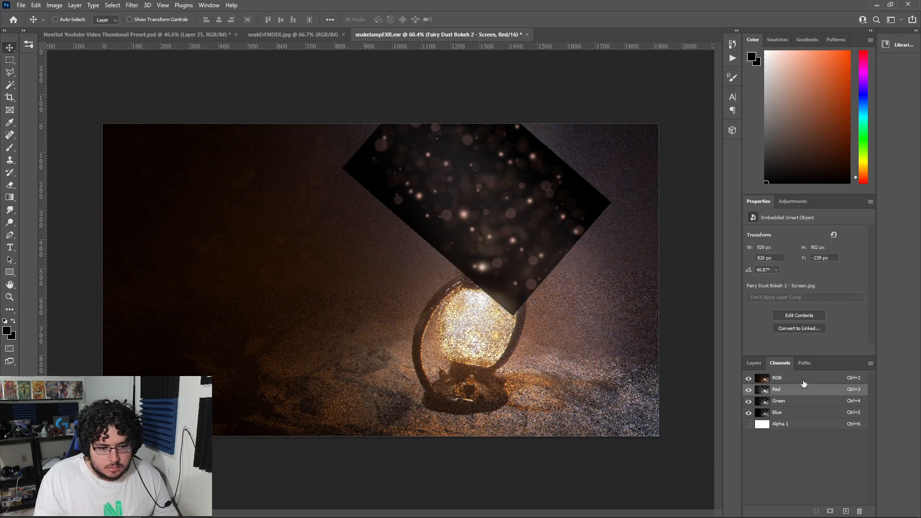
Set the Fairy Dust Bokeh 2 - Screen layer's blend mode to Lighten
{"action": "left_click", "coordinate": [754, 363]}
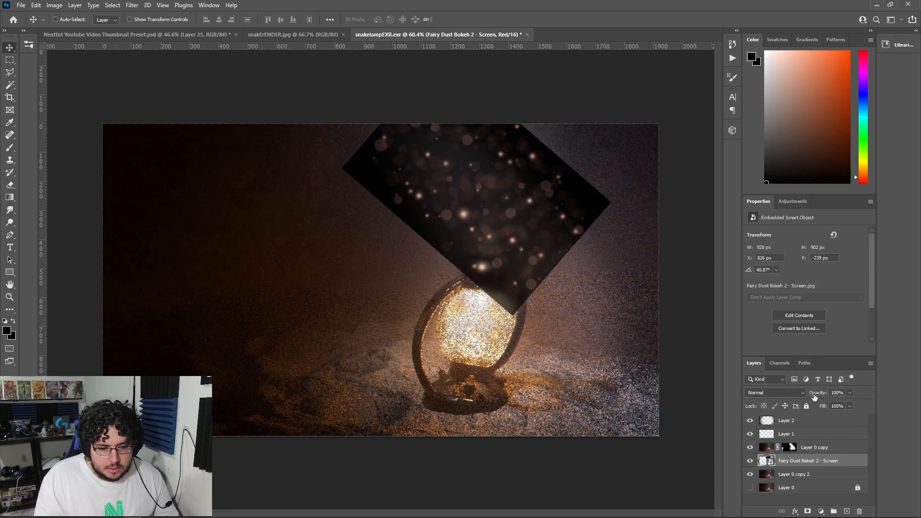
{"action": "left_click", "coordinate": [794, 392]}
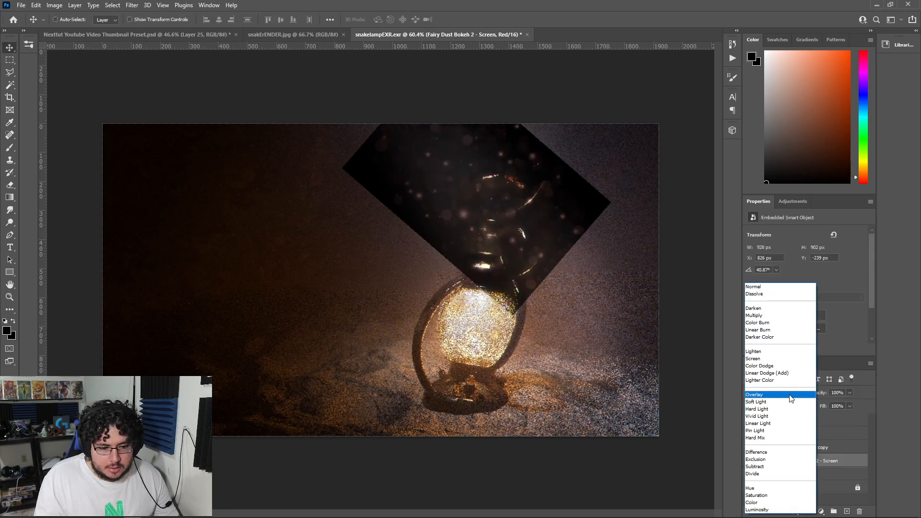
{"action": "left_click", "coordinate": [762, 351]}
Try to move the placed bokeh overlay while only the Red channel is targeted
{"action": "left_click", "coordinate": [481, 201]}
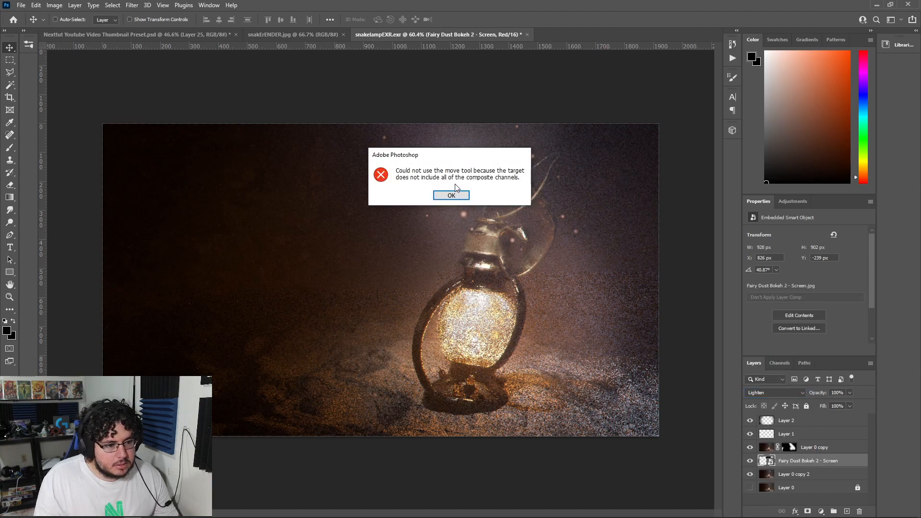
{"action": "left_click", "coordinate": [451, 196]}
{"action": "left_click", "coordinate": [459, 203]}
{"action": "left_click", "coordinate": [452, 195]}
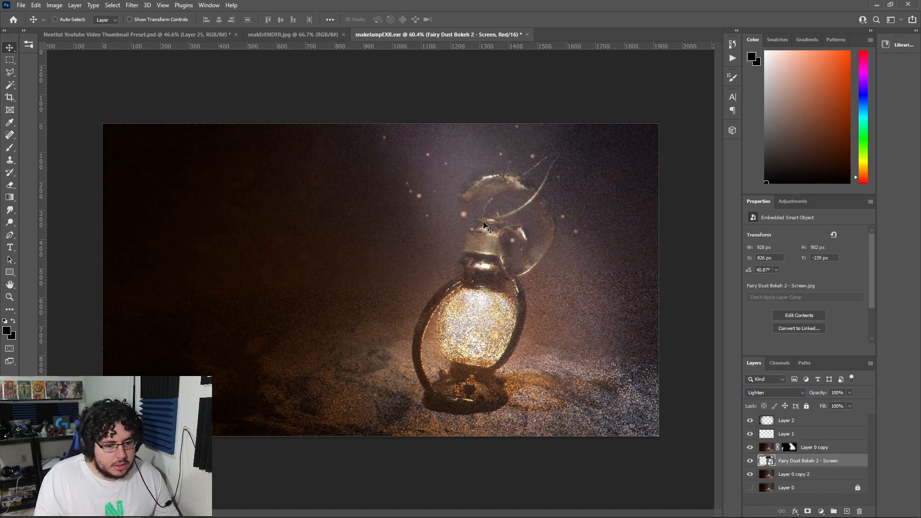
{"action": "left_click", "coordinate": [476, 208]}
{"action": "left_click", "coordinate": [451, 196]}
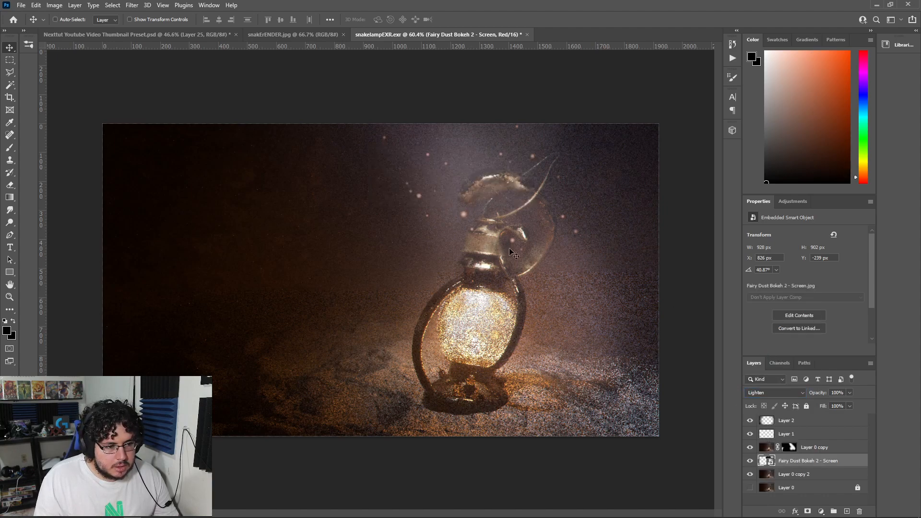
Reselect the Fairy Dust Bokeh 2 - Screen layer by way of Layer 0 copy and rasterize it
{"action": "right_click", "coordinate": [798, 454]}
{"action": "left_click", "coordinate": [785, 466]}
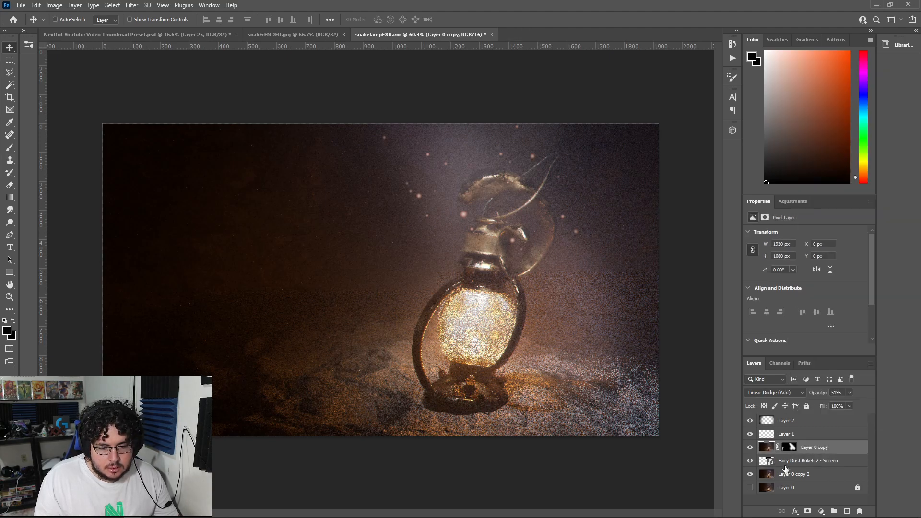
{"action": "right_click", "coordinate": [785, 466]}
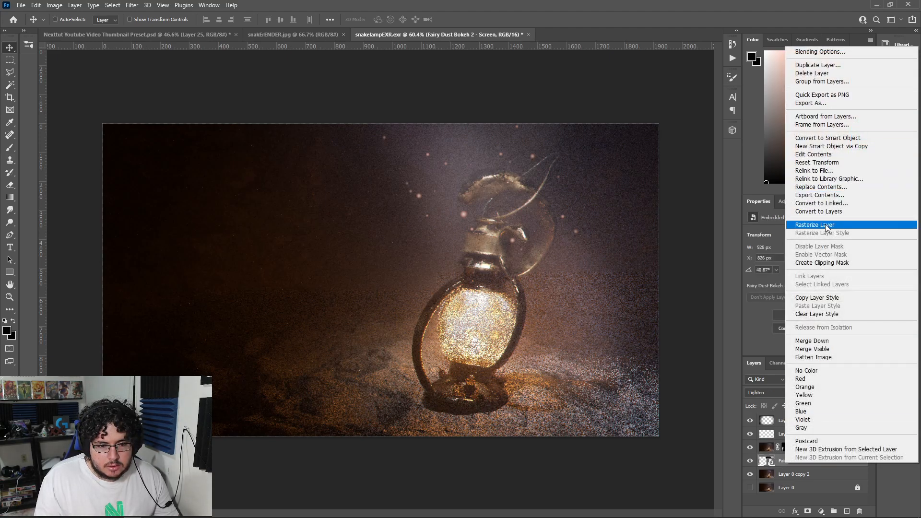
{"action": "left_click", "coordinate": [816, 222]}
Move the bokeh layer about 66 px left and 31 px up, and set its opacity to 29%
{"action": "left_click_drag", "start_coordinate": [451, 175], "coordinate": [430, 164]}
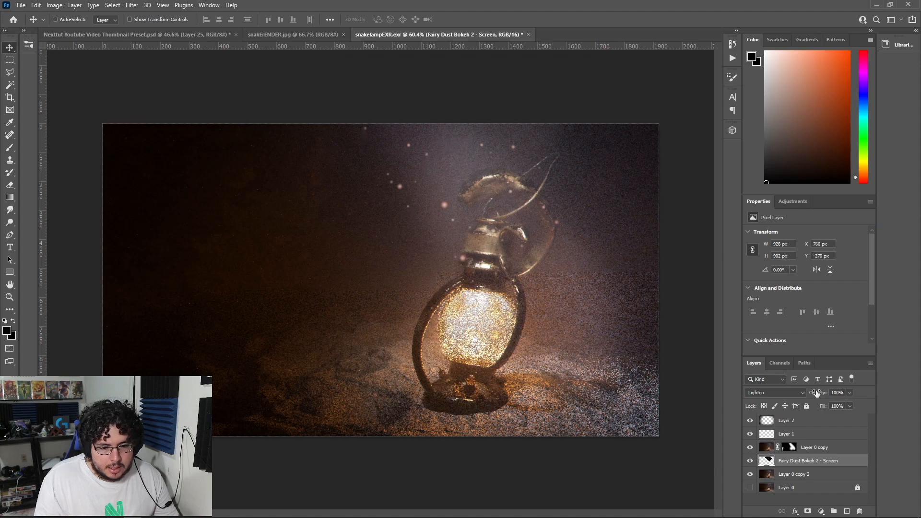
{"action": "mouse_move", "coordinate": [820, 396]}
{"action": "left_mouse_down"}
{"action": "mouse_move", "coordinate": [809, 393]}
{"action": "mouse_move", "coordinate": [827, 394]}
{"action": "left_mouse_up"}
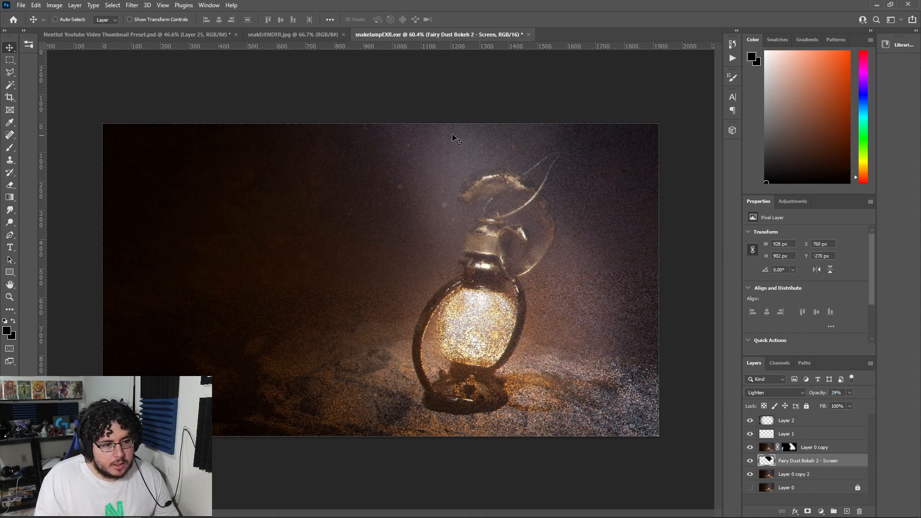
{"action": "scroll", "coordinate": [475, 194], "scroll_direction": "down", "scroll_amount": 2, "text": "alt"}
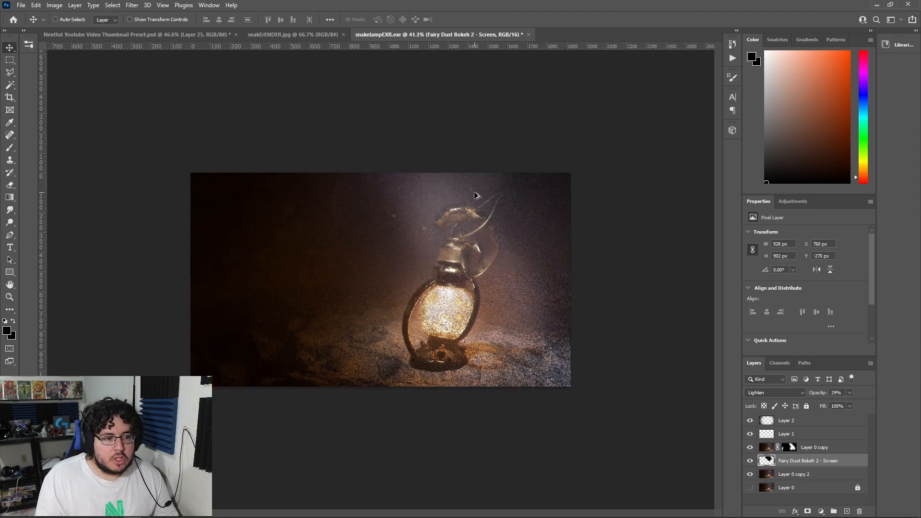
Place smoke (1) from the camera effects folder across the base of the image, scaled to about 113%
{"action": "scroll", "coordinate": [475, 194], "scroll_direction": "up", "scroll_amount": 2, "text": "alt"}
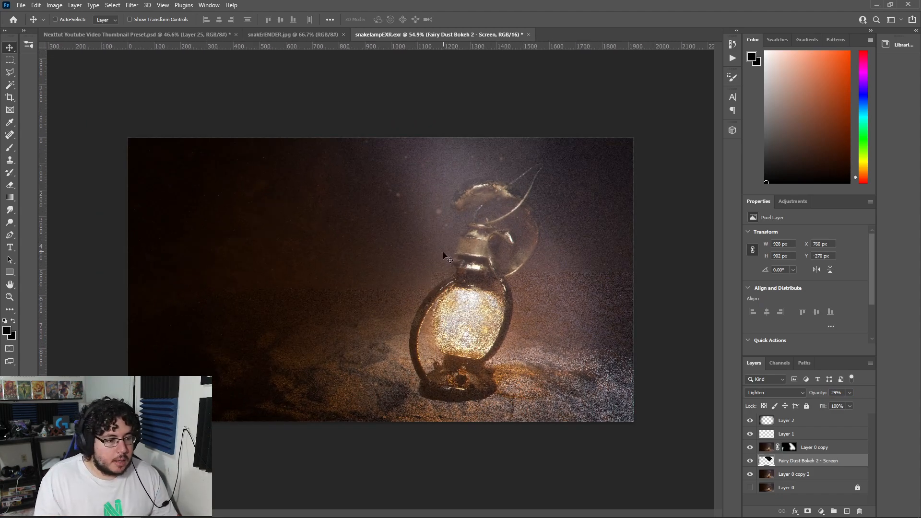
{"action": "key", "text": "alt+Tab"}
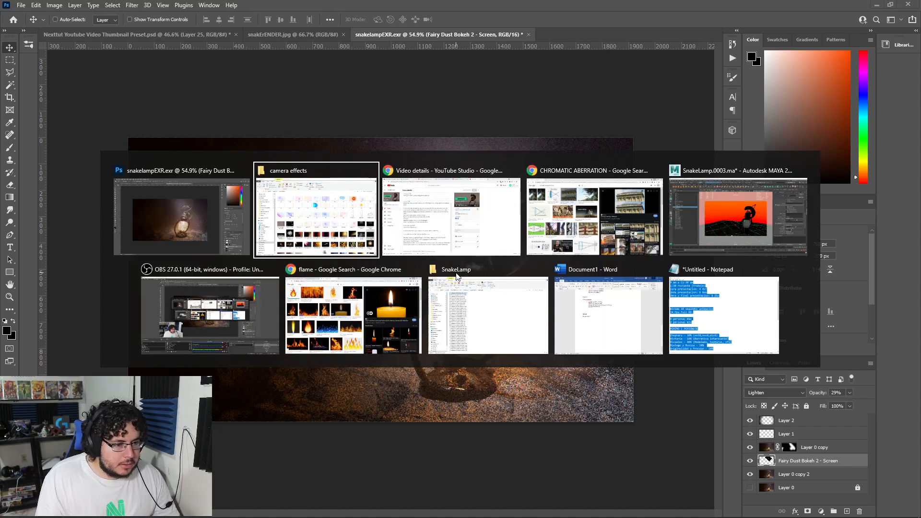
{"action": "scroll", "coordinate": [464, 266], "scroll_direction": "down", "scroll_amount": 10}
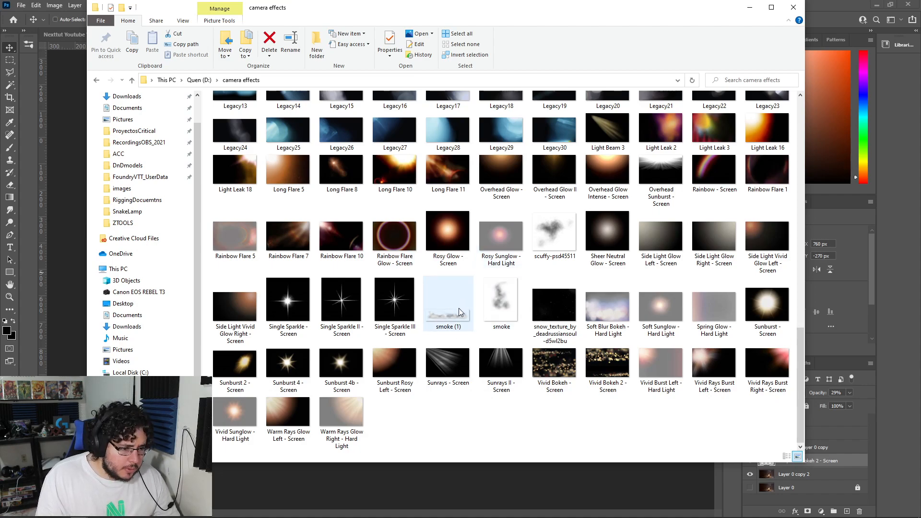
{"action": "mouse_move", "coordinate": [458, 308]}
{"action": "left_mouse_down"}
{"action": "mouse_move", "coordinate": [461, 474]}
{"action": "mouse_move", "coordinate": [456, 310]}
{"action": "mouse_move", "coordinate": [448, 304]}
{"action": "left_mouse_up"}
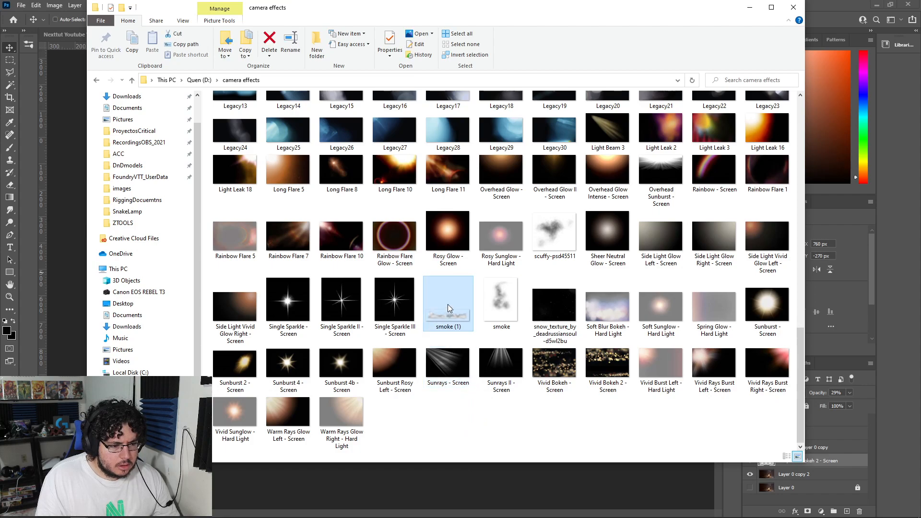
{"action": "left_click_drag", "start_coordinate": [497, 482], "coordinate": [499, 465]}
{"action": "left_click_drag", "start_coordinate": [473, 327], "coordinate": [489, 430]}
{"action": "left_click_drag", "start_coordinate": [650, 312], "coordinate": [716, 311]}
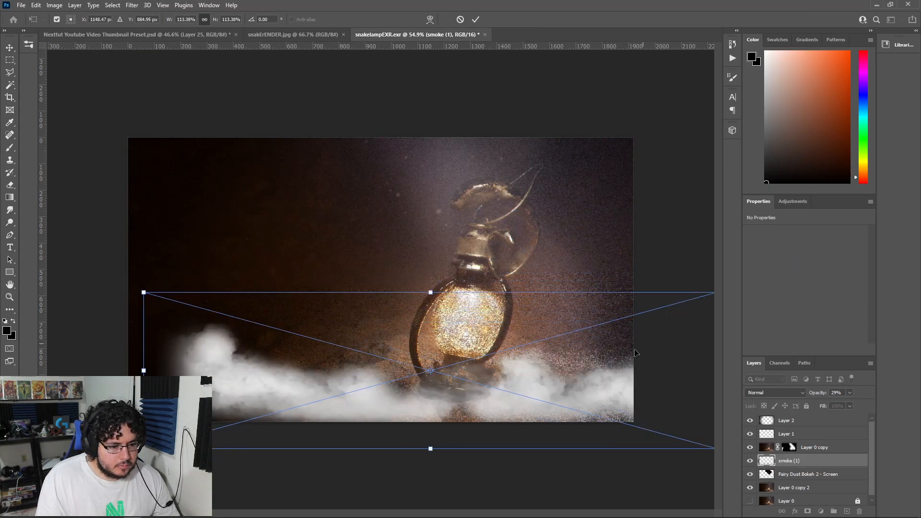
{"action": "left_click_drag", "start_coordinate": [653, 341], "coordinate": [619, 343]}
{"action": "key", "text": "Return"}
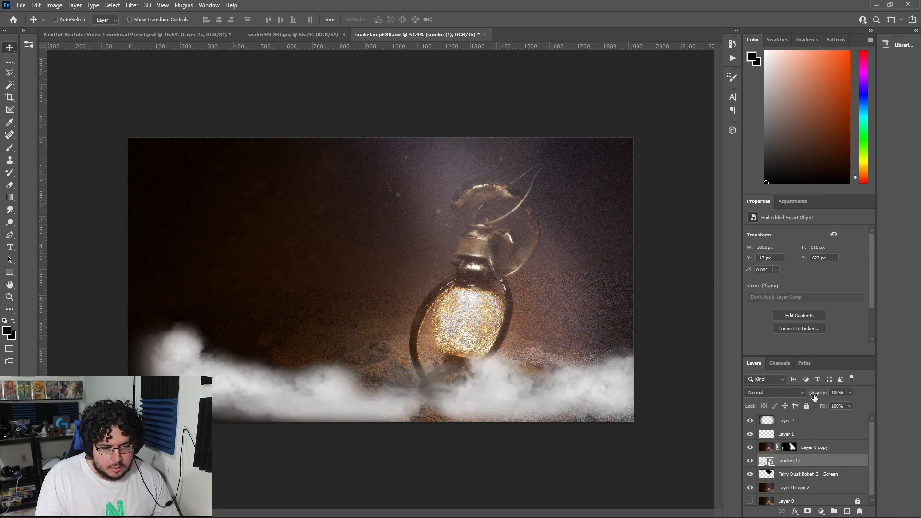
Set the smoke (1) layer to 8% opacity and Screen blending, and place it beneath the Fairy Dust Bokeh 2 layer
{"action": "left_click_drag", "start_coordinate": [801, 394], "coordinate": [817, 393]}
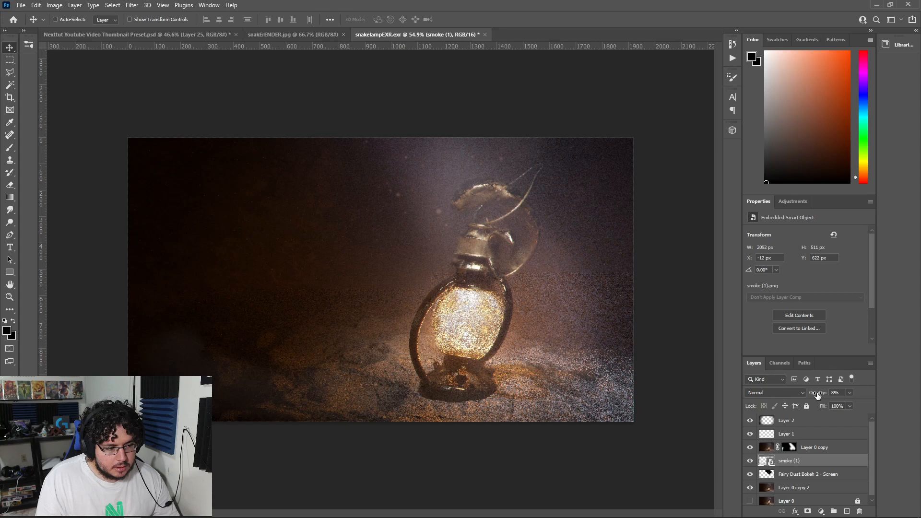
{"action": "mouse_move", "coordinate": [807, 462]}
{"action": "left_mouse_down"}
{"action": "mouse_move", "coordinate": [813, 447]}
{"action": "mouse_move", "coordinate": [813, 478]}
{"action": "left_mouse_up"}
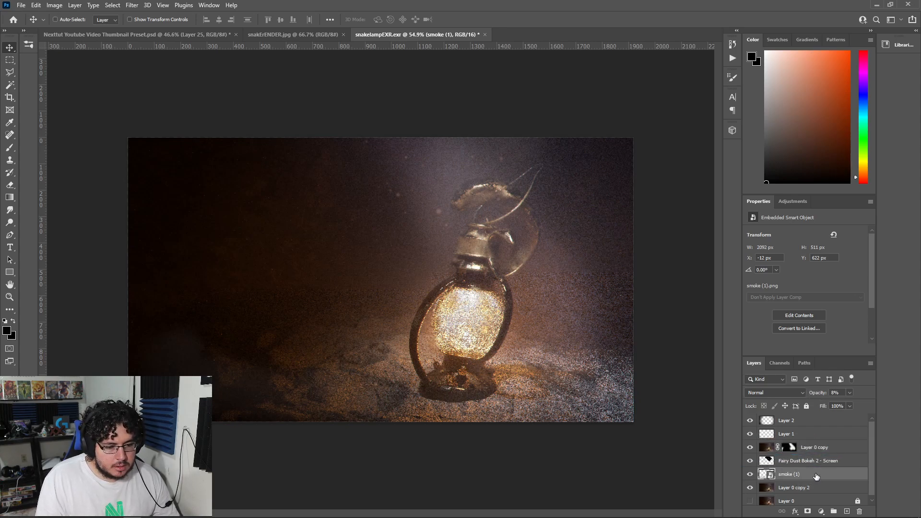
{"action": "left_click", "coordinate": [775, 393]}
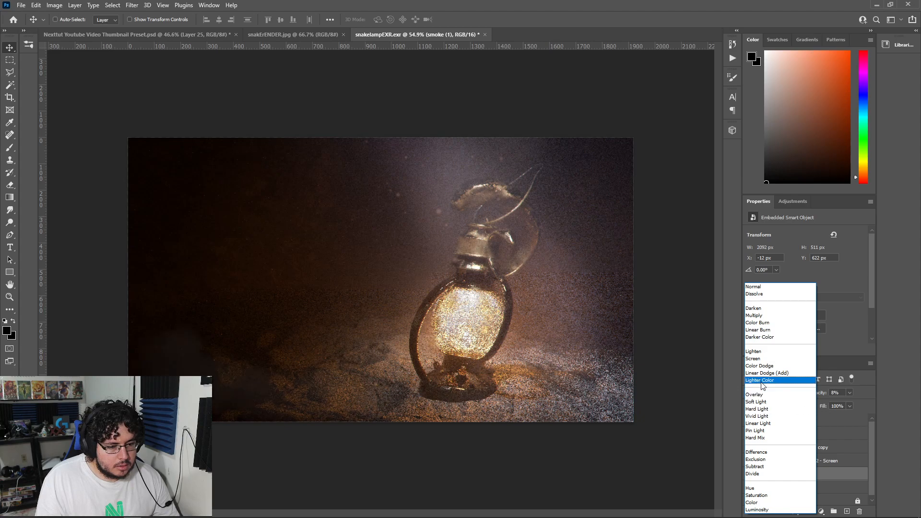
{"action": "left_click", "coordinate": [766, 359]}
Enlarge the smoke layer to about 2293 by 560 px and position it at about X -120, Y 602 px
{"action": "left_click_drag", "start_coordinate": [468, 351], "coordinate": [394, 335]}
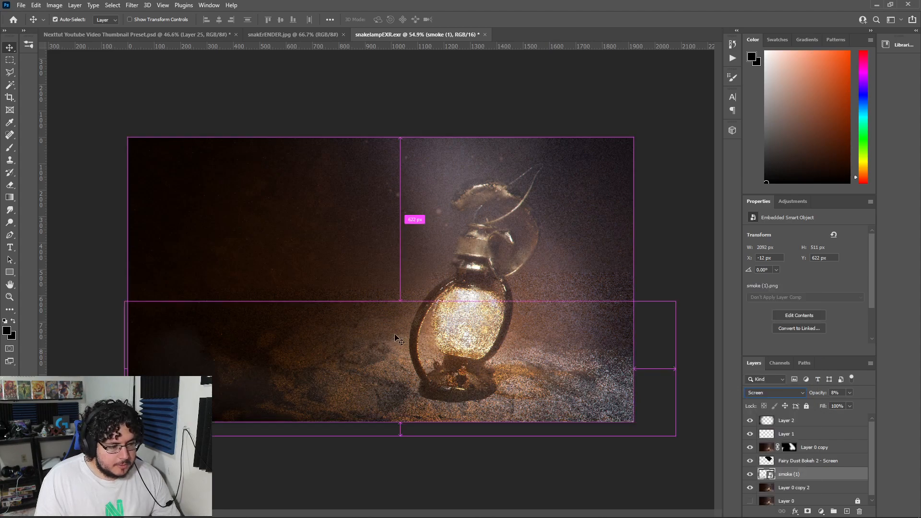
{"action": "key", "text": "ctrl+t"}
{"action": "left_click_drag", "start_coordinate": [109, 287], "coordinate": [56, 275]}
{"action": "left_click_drag", "start_coordinate": [350, 328], "coordinate": [379, 335]}
{"action": "key", "text": "Return"}
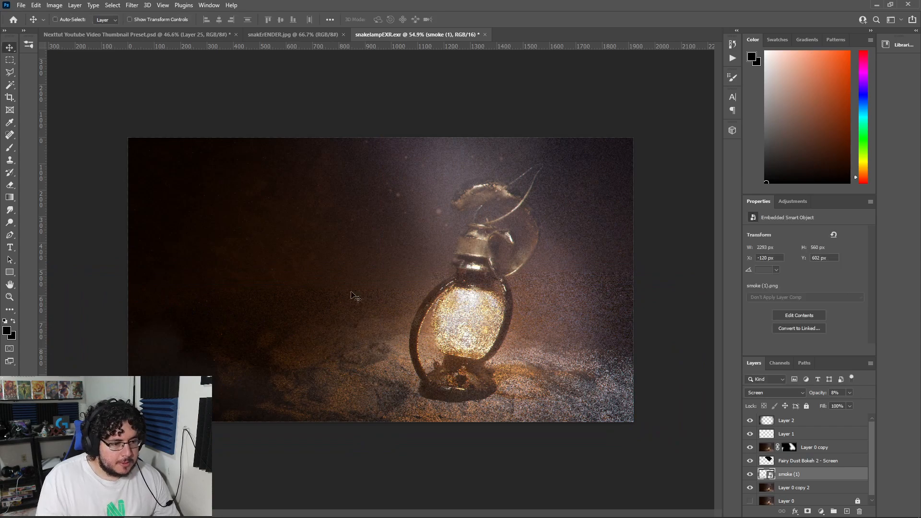
Apply a Gaussian Blur with a 3.5-pixel radius to the smoke (1) layer
{"action": "left_click", "coordinate": [163, 5]}
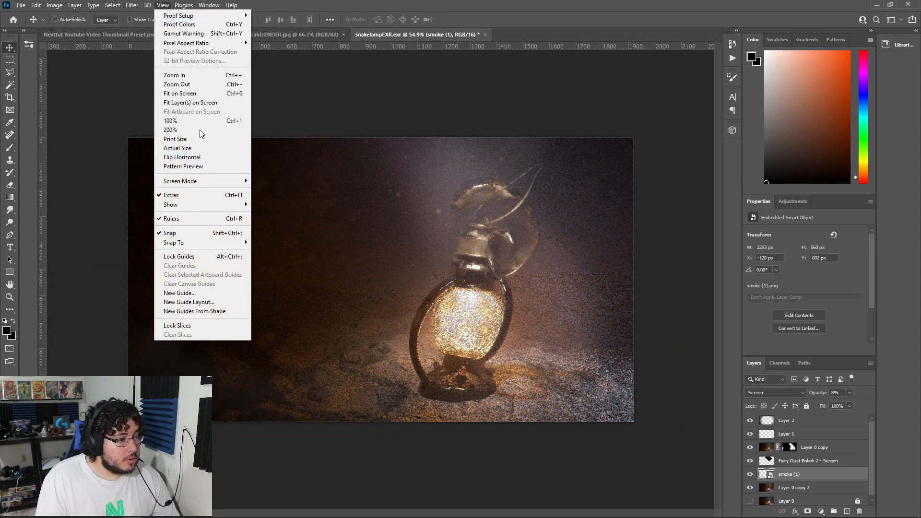
{"action": "mouse_move", "coordinate": [132, 6]}
{"action": "mouse_move", "coordinate": [201, 128]}
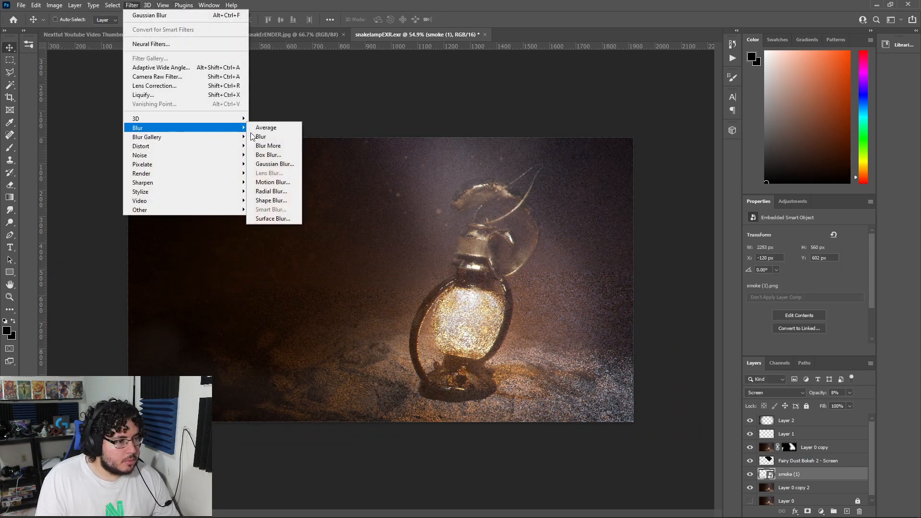
{"action": "left_click", "coordinate": [273, 165]}
{"action": "left_click_drag", "start_coordinate": [514, 253], "coordinate": [501, 252]}
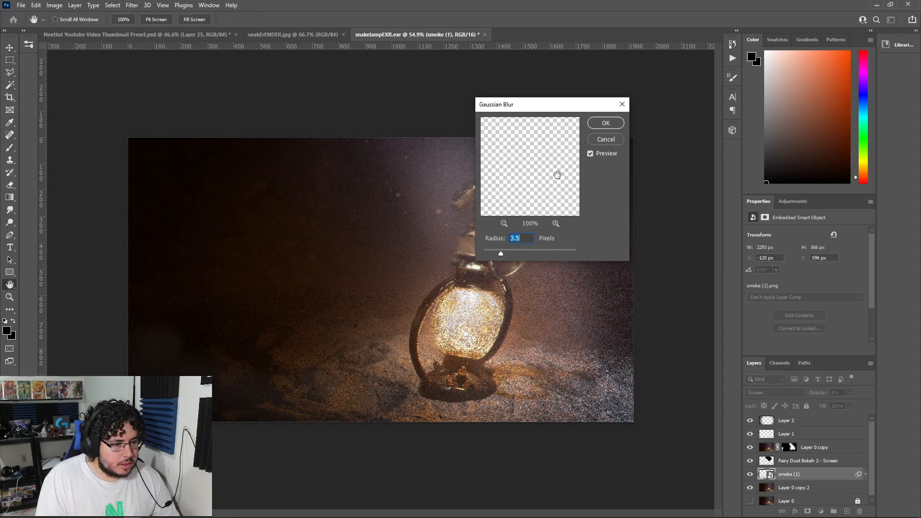
{"action": "left_click", "coordinate": [605, 124]}
{"action": "key", "text": "v"}
{"action": "scroll", "coordinate": [528, 272], "scroll_direction": "down", "scroll_amount": 3, "text": "alt"}
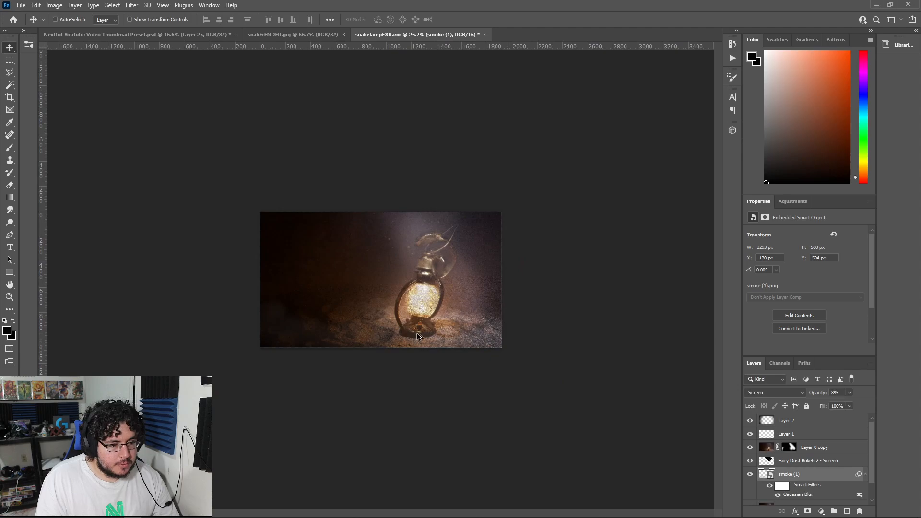
{"action": "scroll", "coordinate": [459, 333], "scroll_direction": "up", "scroll_amount": 3, "text": "alt"}
{"action": "scroll", "coordinate": [461, 329], "scroll_direction": "up", "scroll_amount": 2, "text": "alt"}
{"action": "scroll", "coordinate": [462, 328], "scroll_direction": "down", "scroll_amount": 2, "text": "alt"}
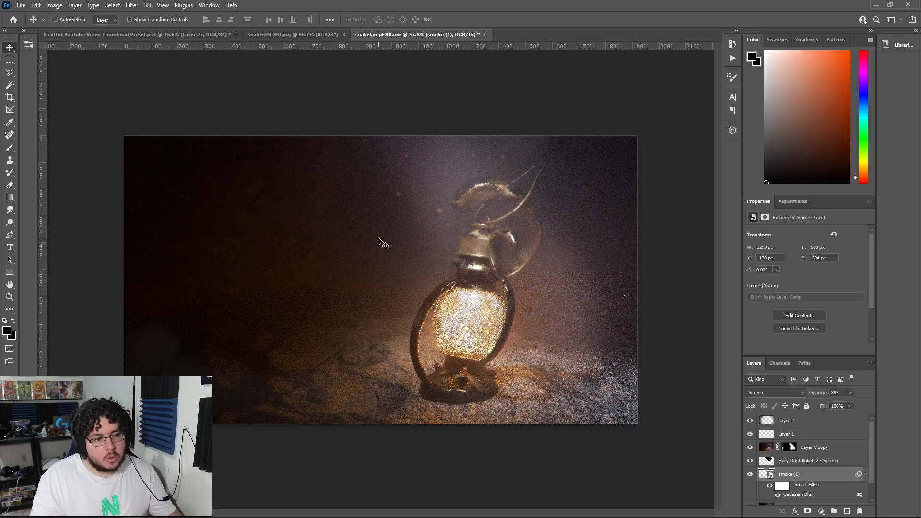
{"action": "scroll", "coordinate": [451, 276], "scroll_direction": "up", "scroll_amount": 3, "text": "alt"}
{"action": "scroll", "coordinate": [466, 290], "scroll_direction": "up", "scroll_amount": 4, "text": "alt"}
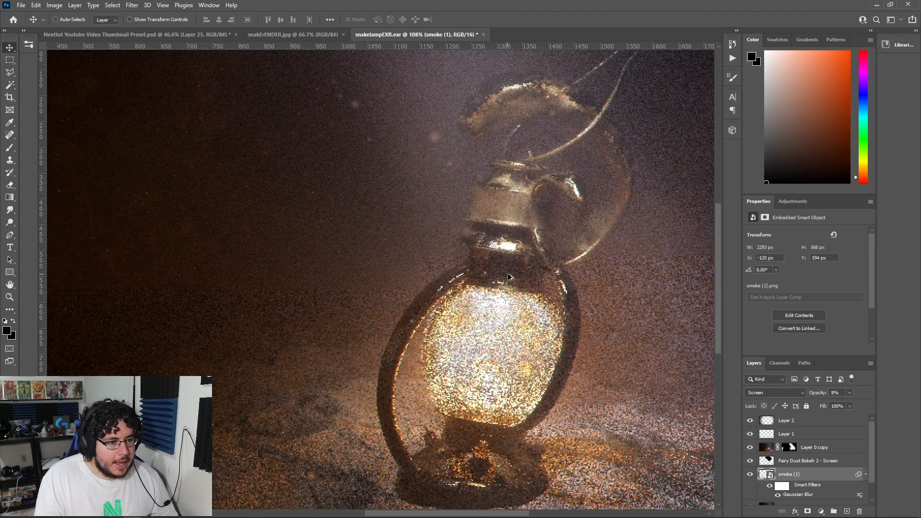
{"action": "scroll", "coordinate": [523, 278], "scroll_direction": "down", "scroll_amount": 4, "text": "alt"}
Apply Smart Sharpen to Layer 0 copy 2 with the amount set to 59%
{"action": "scroll", "coordinate": [807, 472], "scroll_direction": "down", "scroll_amount": 2}
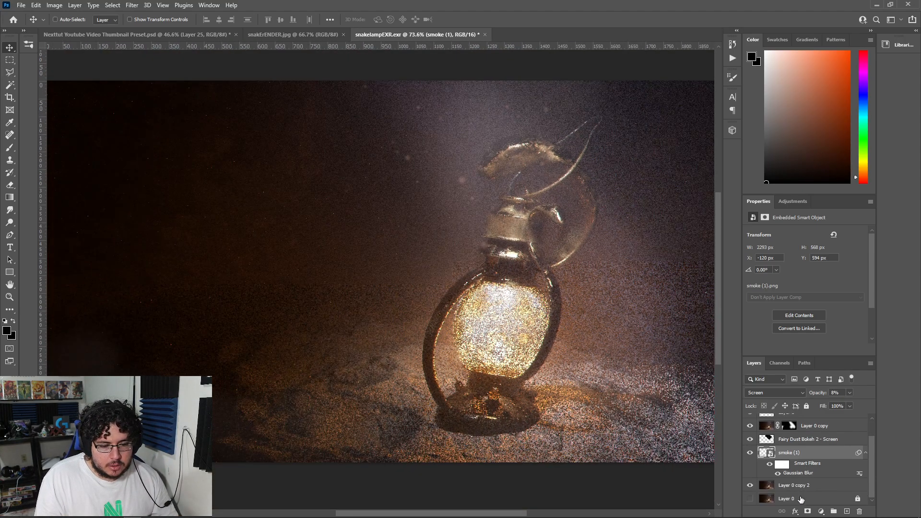
{"action": "left_click", "coordinate": [801, 498]}
{"action": "left_click", "coordinate": [797, 486]}
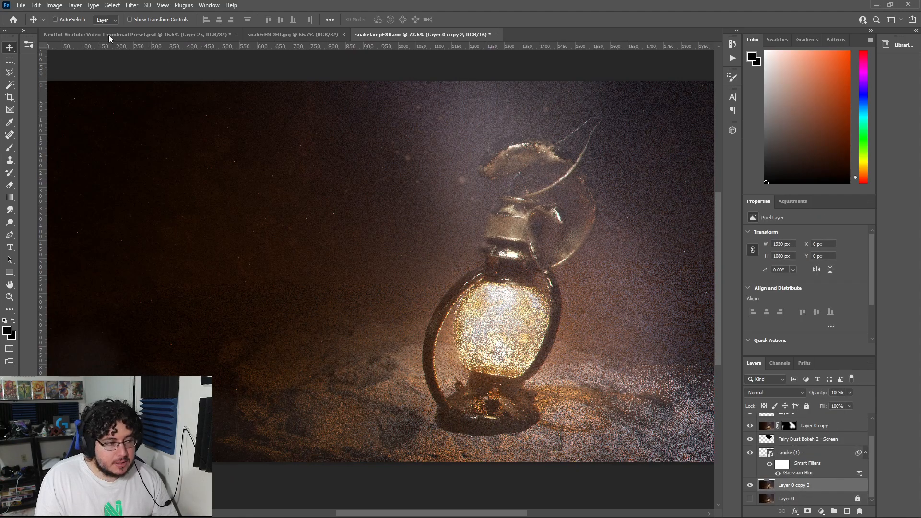
{"action": "left_click", "coordinate": [132, 5]}
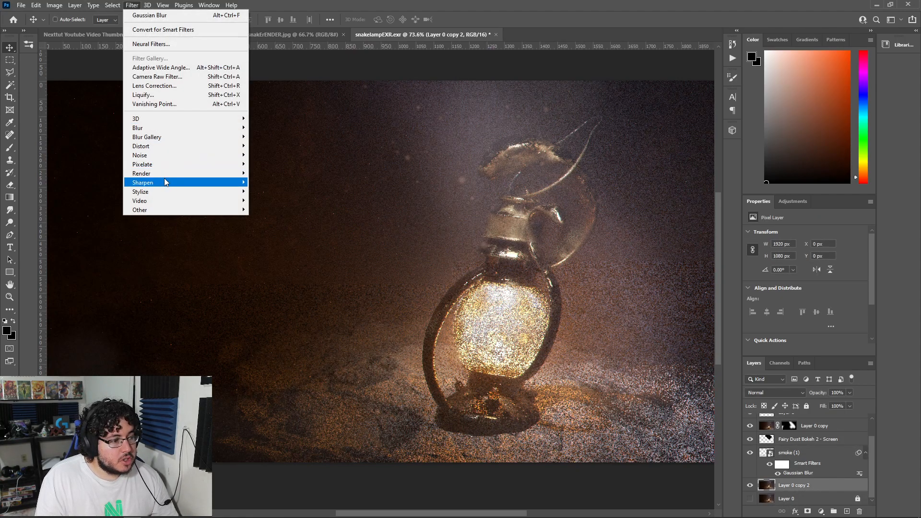
{"action": "mouse_move", "coordinate": [165, 183]}
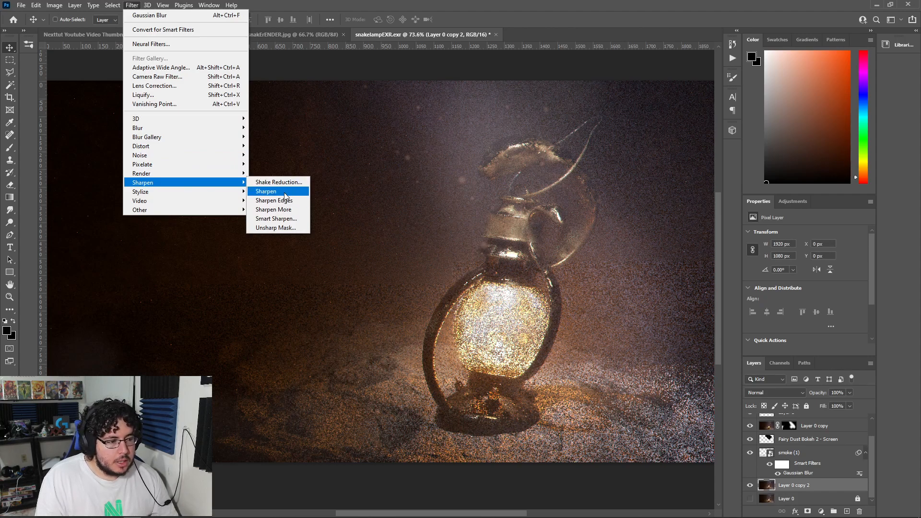
{"action": "left_click", "coordinate": [273, 219]}
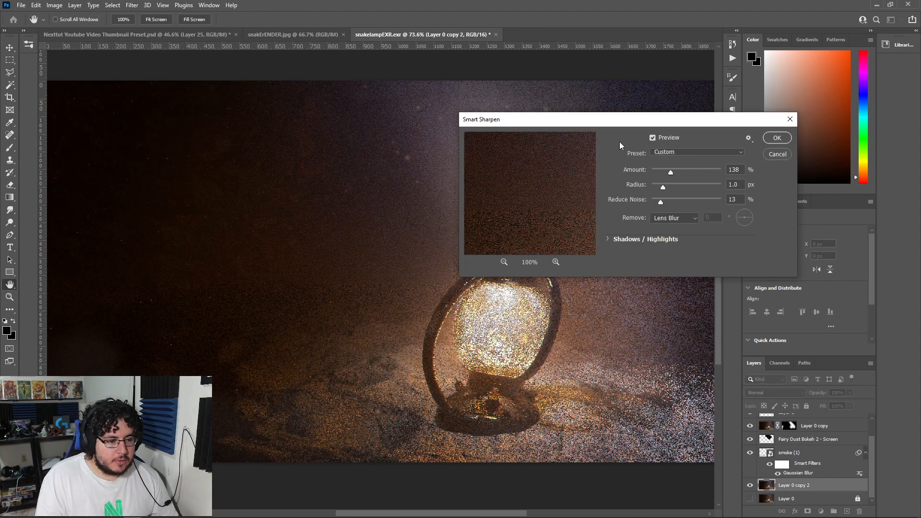
{"action": "left_click_drag", "start_coordinate": [718, 120], "coordinate": [346, 113]}
{"action": "left_click_drag", "start_coordinate": [297, 166], "coordinate": [288, 165]}
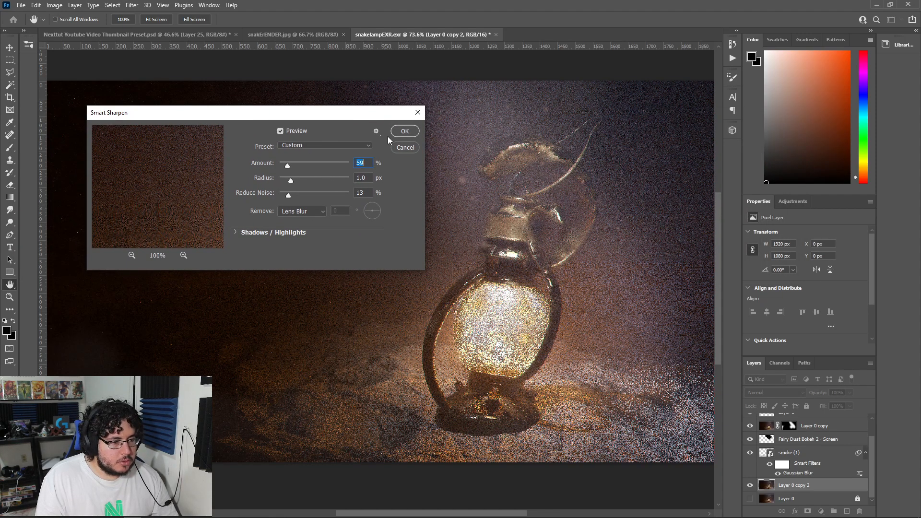
{"action": "left_click", "coordinate": [404, 131]}
{"action": "key", "text": "v"}
{"action": "scroll", "coordinate": [561, 232], "scroll_direction": "down", "scroll_amount": 3, "text": "alt"}
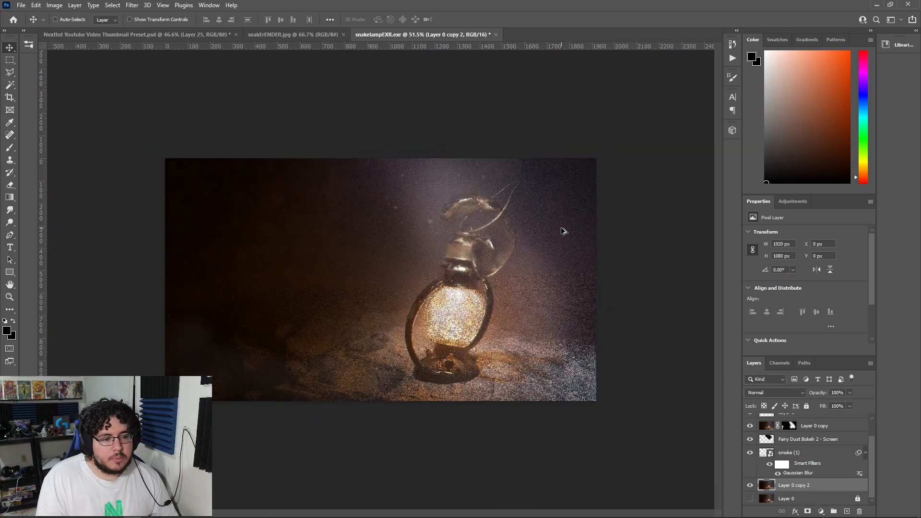
{"action": "scroll", "coordinate": [561, 232], "scroll_direction": "up", "scroll_amount": 2, "text": "alt"}
{"action": "scroll", "coordinate": [561, 231], "scroll_direction": "up", "scroll_amount": 1, "text": "alt"}
{"action": "scroll", "coordinate": [558, 231], "scroll_direction": "down", "scroll_amount": 3, "text": "alt"}
{"action": "scroll", "coordinate": [557, 230], "scroll_direction": "up", "scroll_amount": 1, "text": "alt"}
{"action": "scroll", "coordinate": [556, 230], "scroll_direction": "down", "scroll_amount": 1, "text": "alt"}
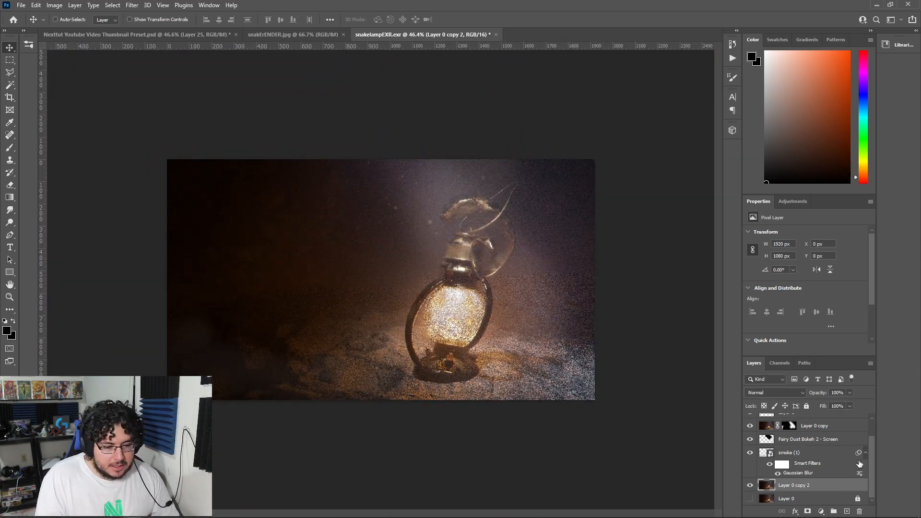
Add a new layer above Layer 2 and fill a full-width strip about 35 px high along the image's upper edge with black
{"action": "scroll", "coordinate": [851, 475], "scroll_direction": "up", "scroll_amount": 2}
{"action": "left_click", "coordinate": [822, 424]}
{"action": "left_click", "coordinate": [846, 512]}
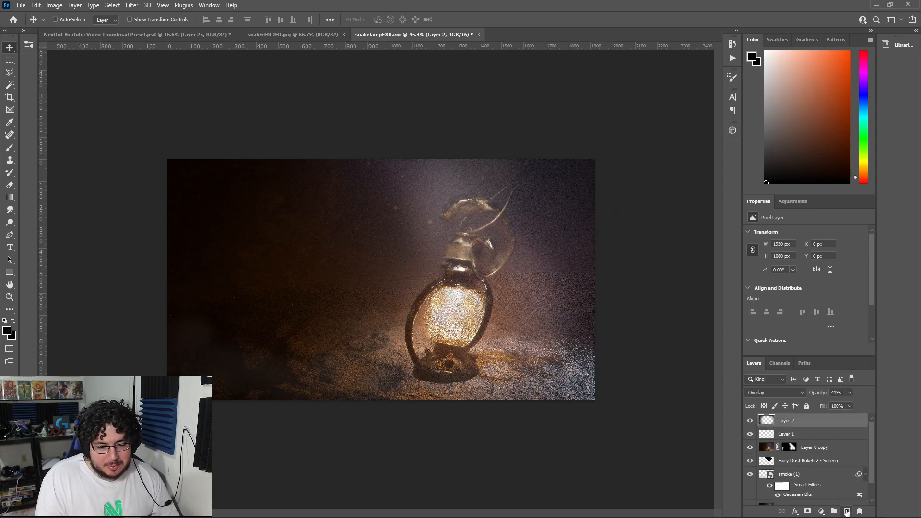
{"action": "key", "text": "m"}
{"action": "left_click_drag", "start_coordinate": [122, 147], "coordinate": [660, 167]}
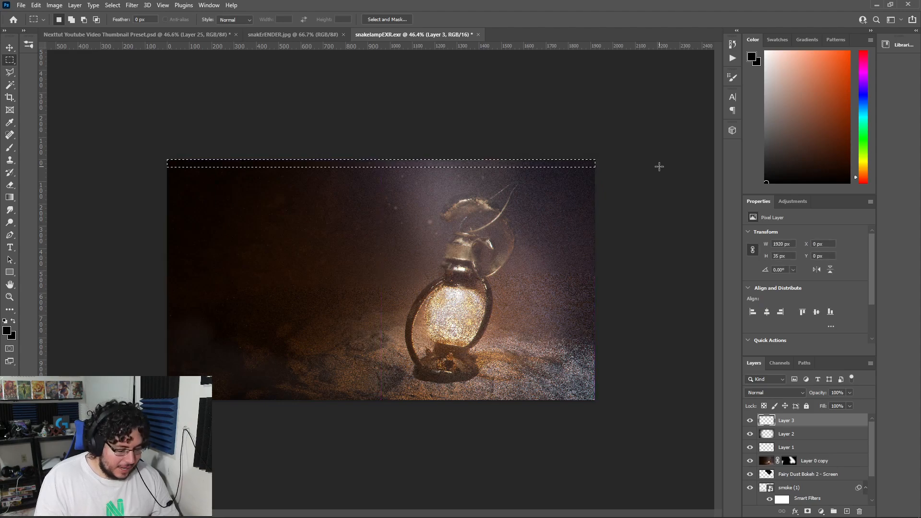
{"action": "key", "text": "x"}
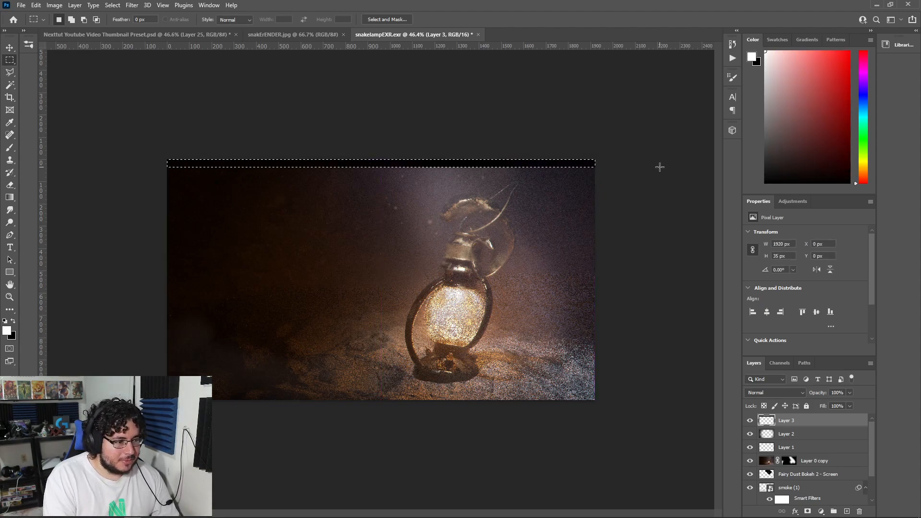
{"action": "key", "text": "ctrl+d"}
Duplicate the black bar and align the copy with the image's lower edge at Y 1045 px
{"action": "key", "text": "v"}
{"action": "left_click_drag", "start_coordinate": [511, 177], "coordinate": [530, 404]}
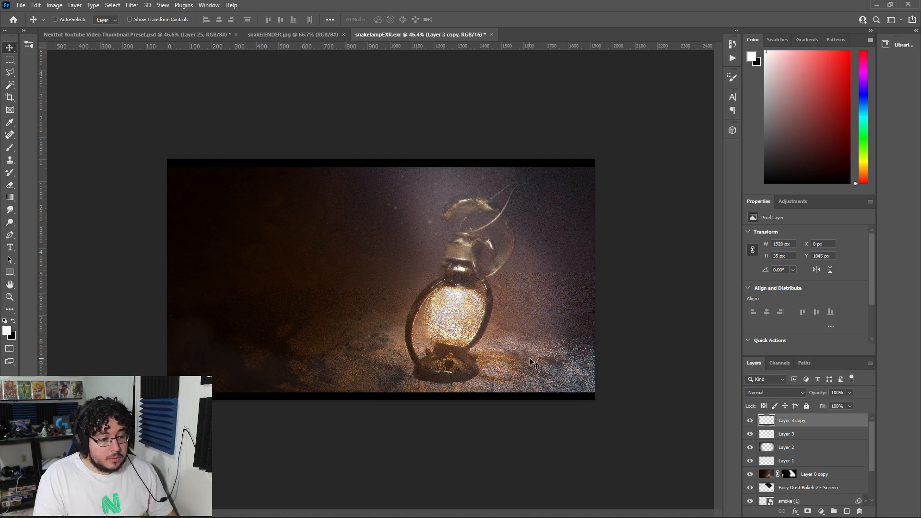
{"action": "scroll", "coordinate": [560, 292], "scroll_direction": "up", "scroll_amount": 2, "text": "alt"}
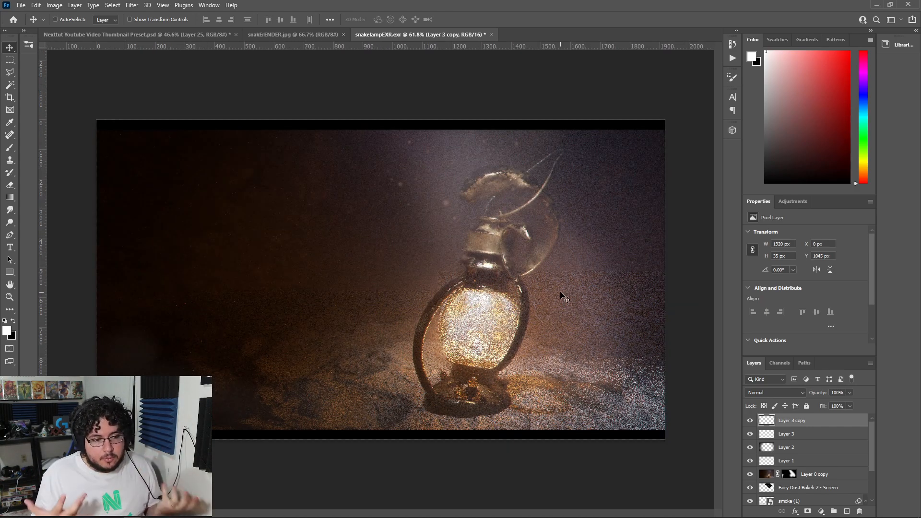